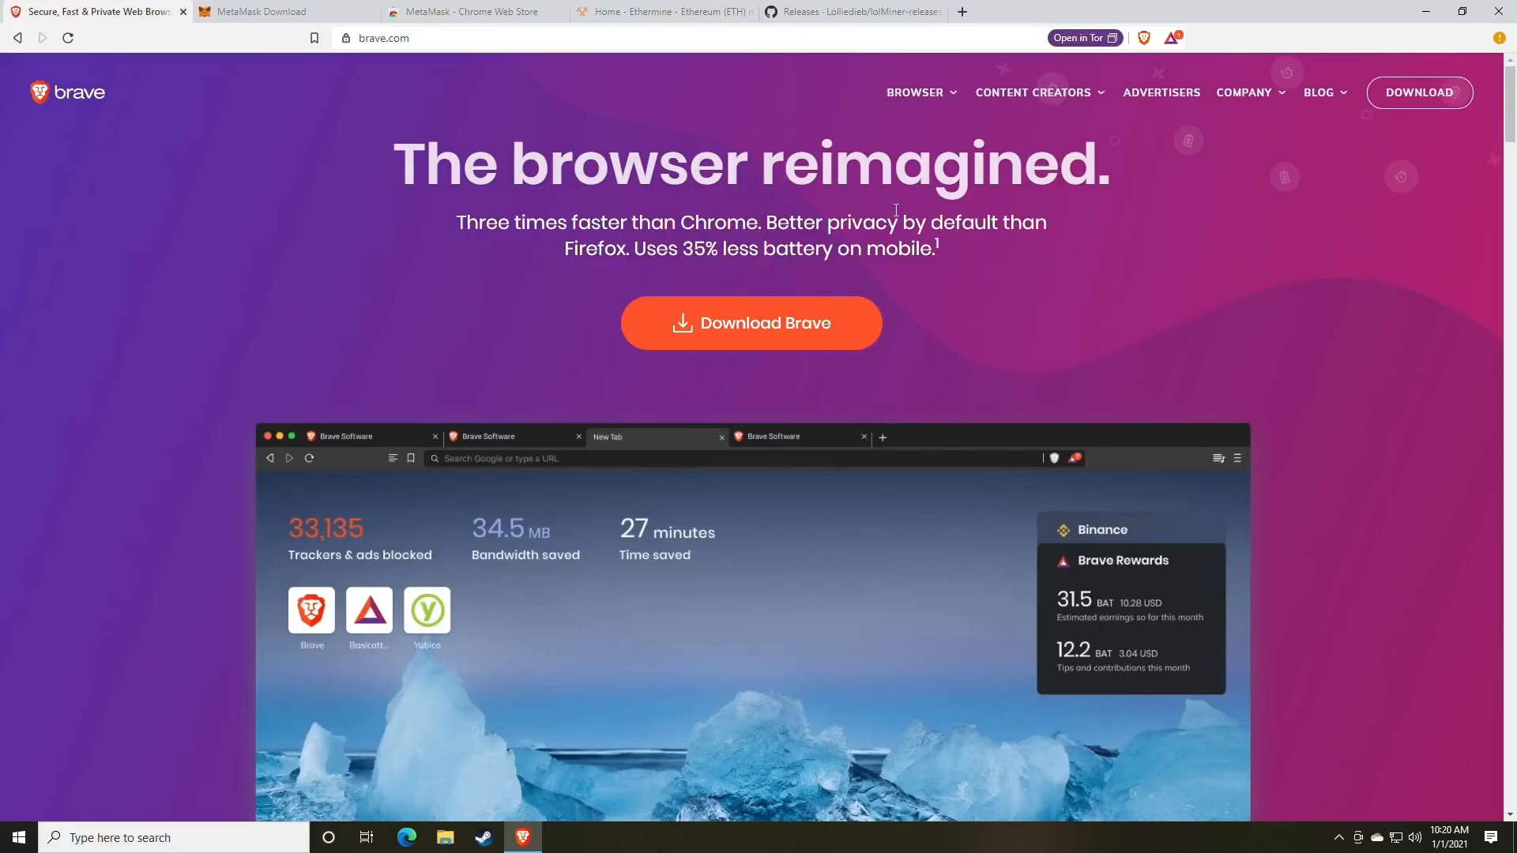
Go from the MetaMask download page to its Chrome Web Store listing and choose Add to Brave.
{"action": "left_click", "coordinate": [294, 11]}
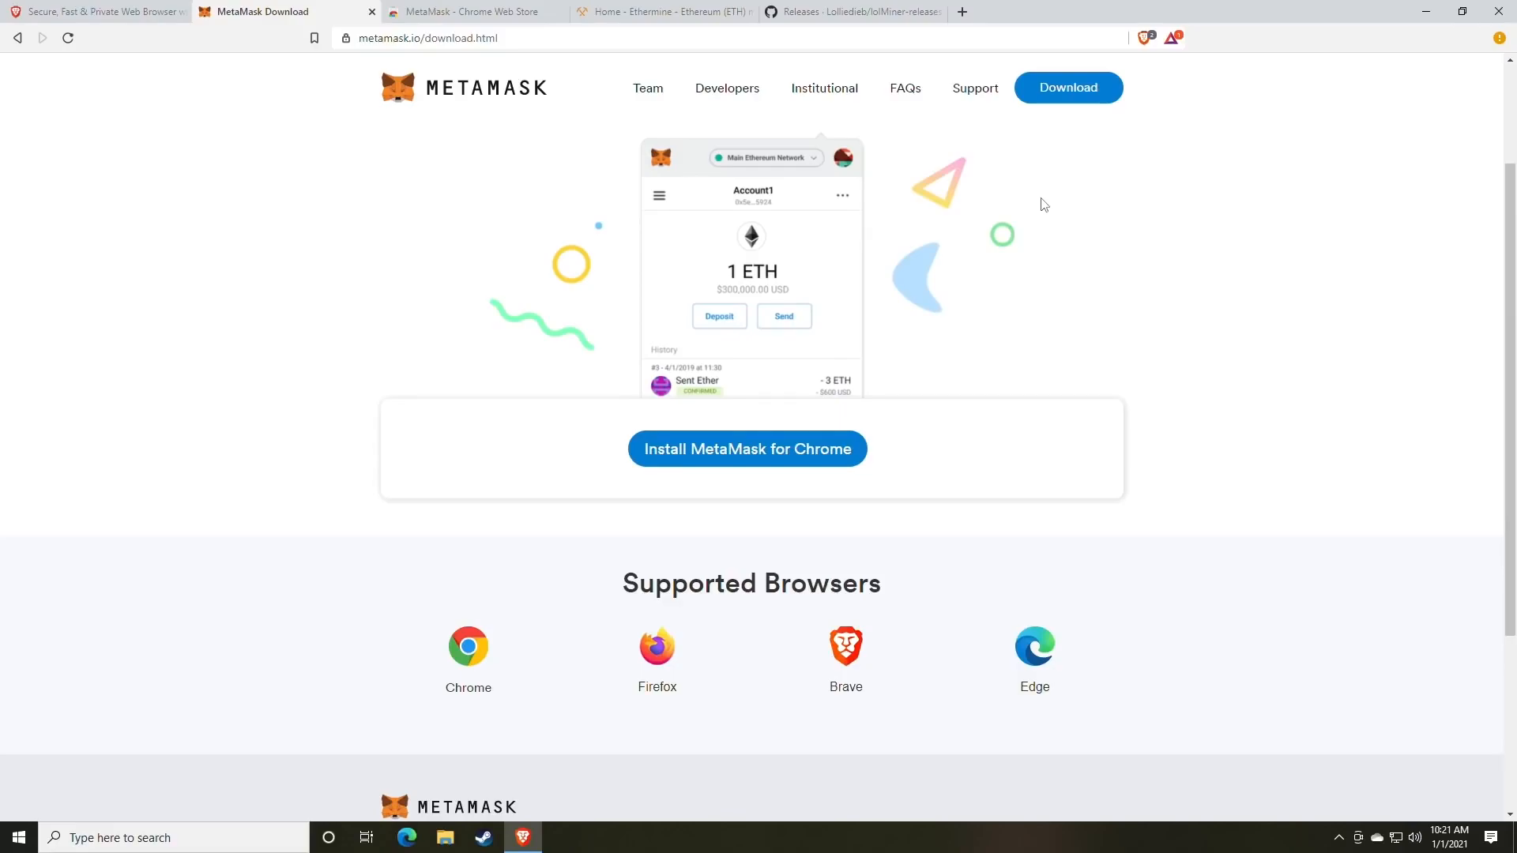
{"action": "left_click", "coordinate": [756, 469]}
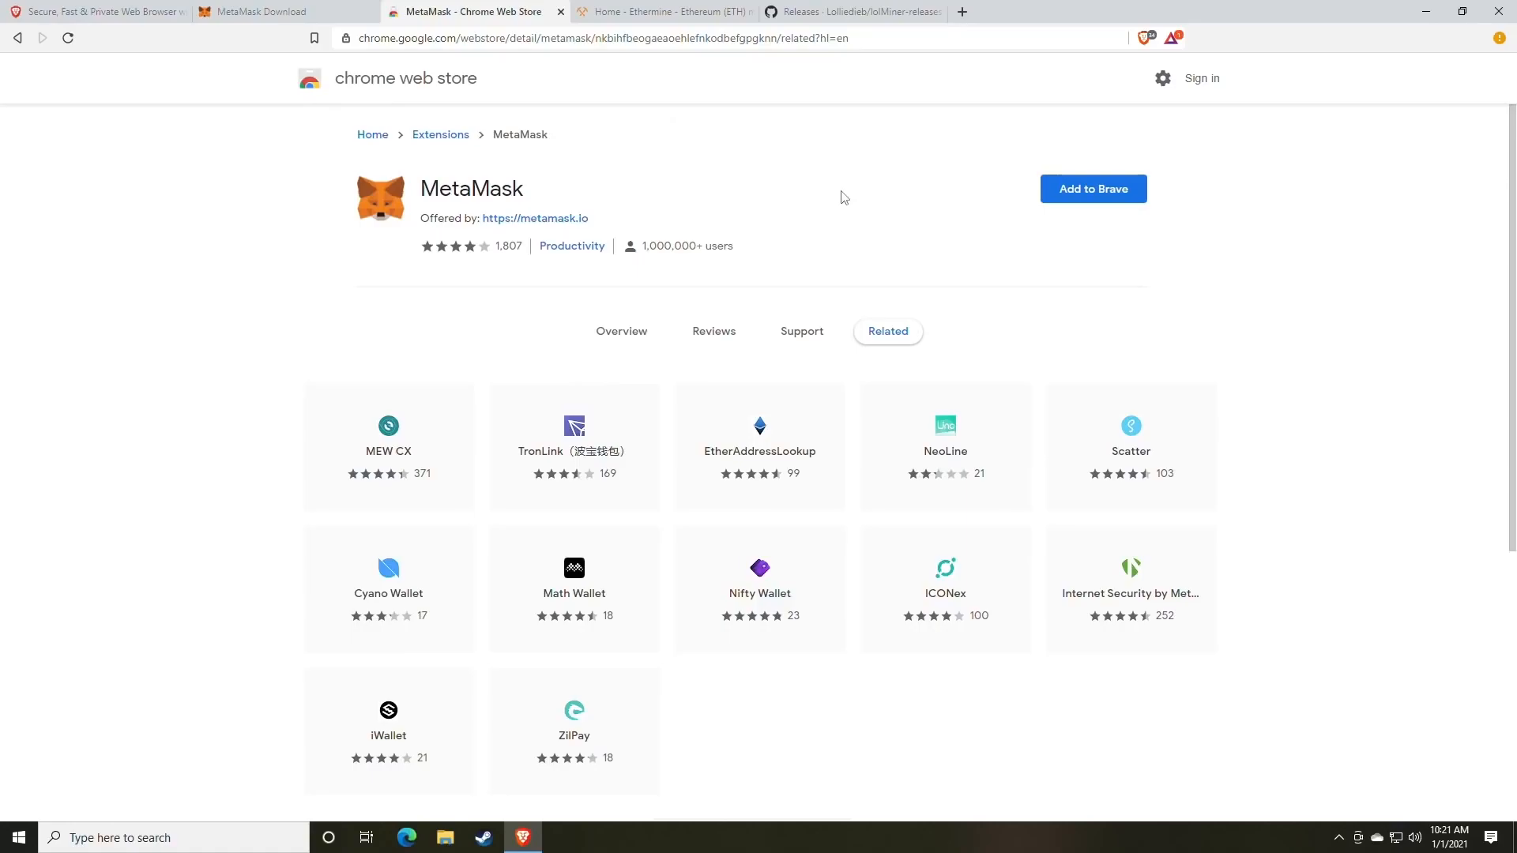
{"action": "left_click", "coordinate": [1089, 203]}
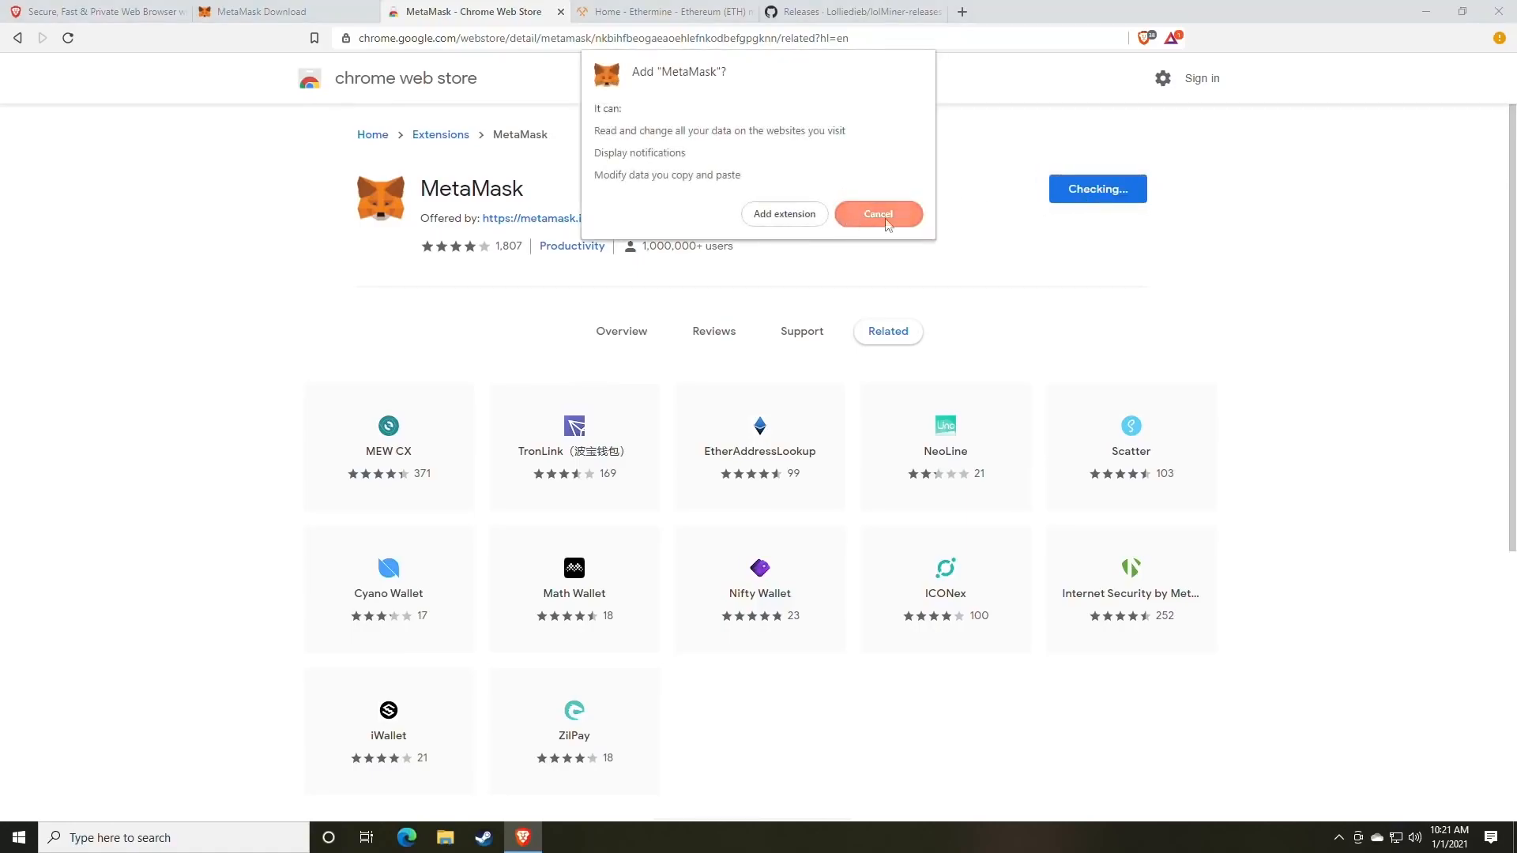
Install the MetaMask extension and start creating a new wallet, agreeing to share usage data.
{"action": "left_click", "coordinate": [799, 220]}
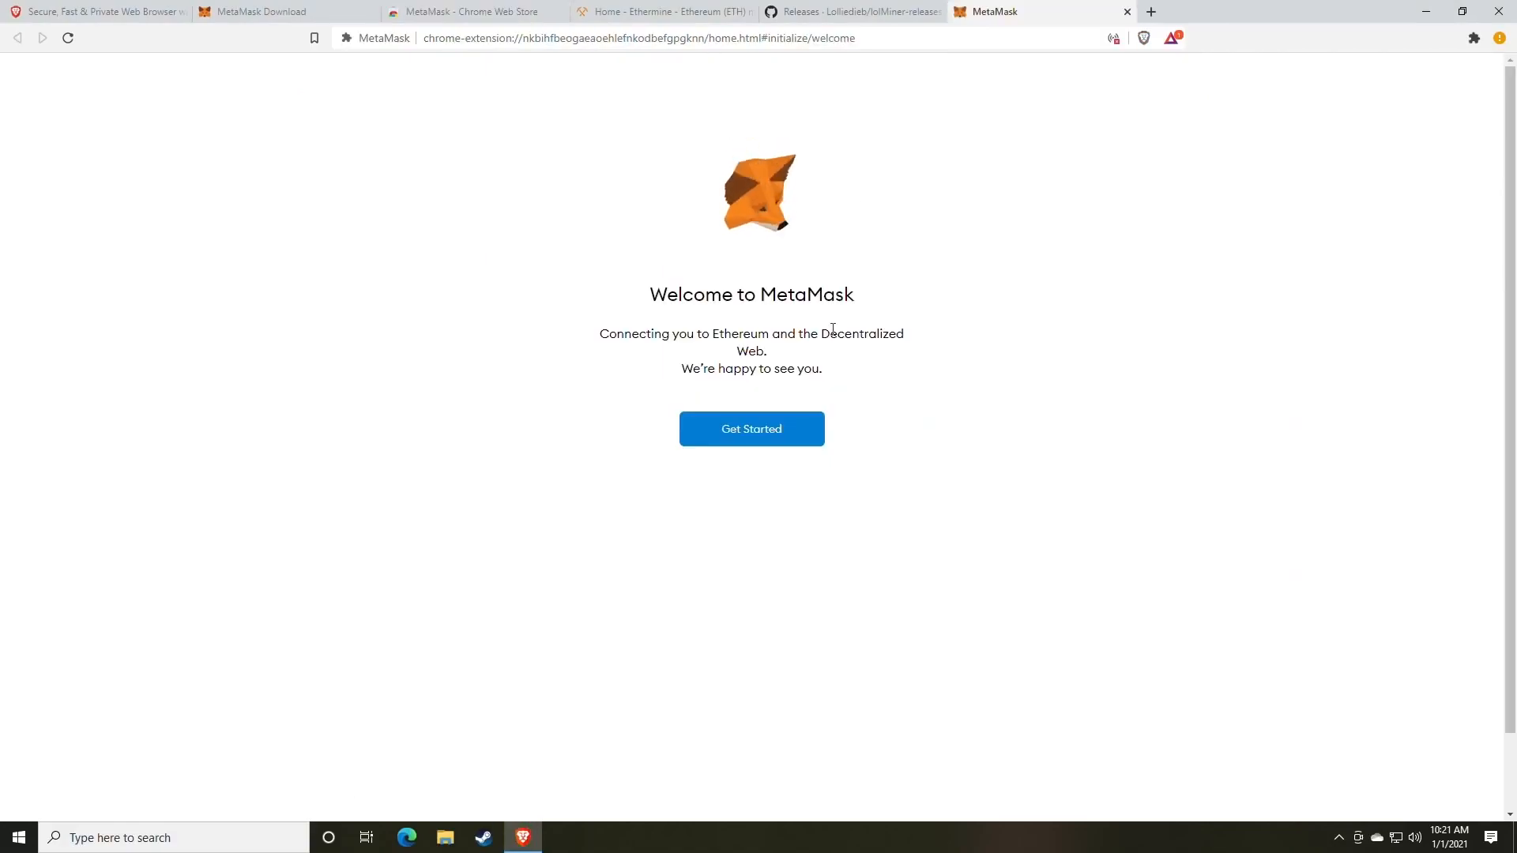
{"action": "left_click", "coordinate": [751, 439]}
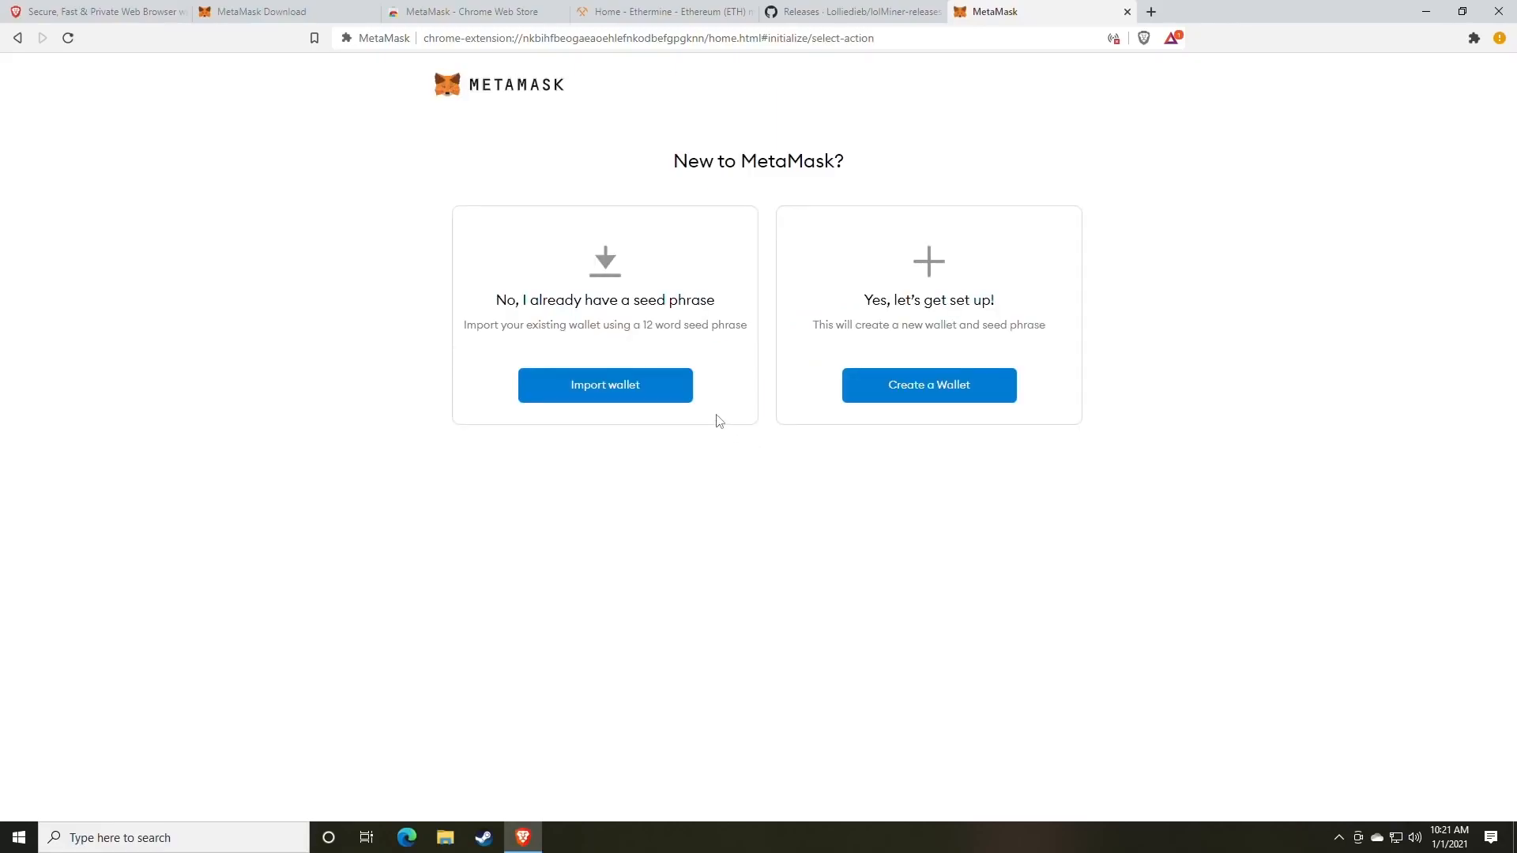
{"action": "left_click", "coordinate": [919, 397]}
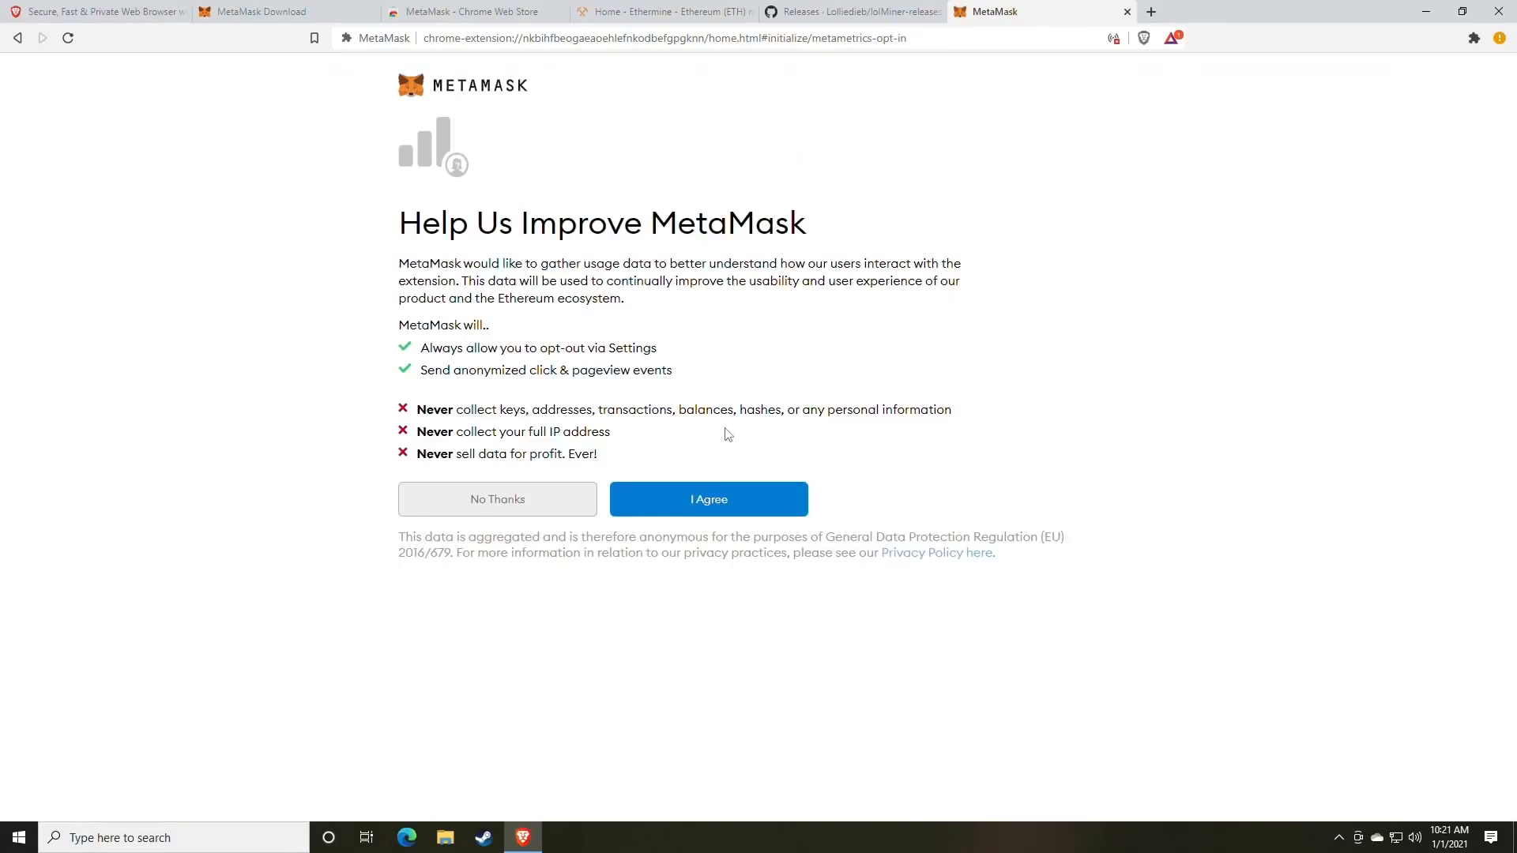
{"action": "left_click", "coordinate": [712, 508]}
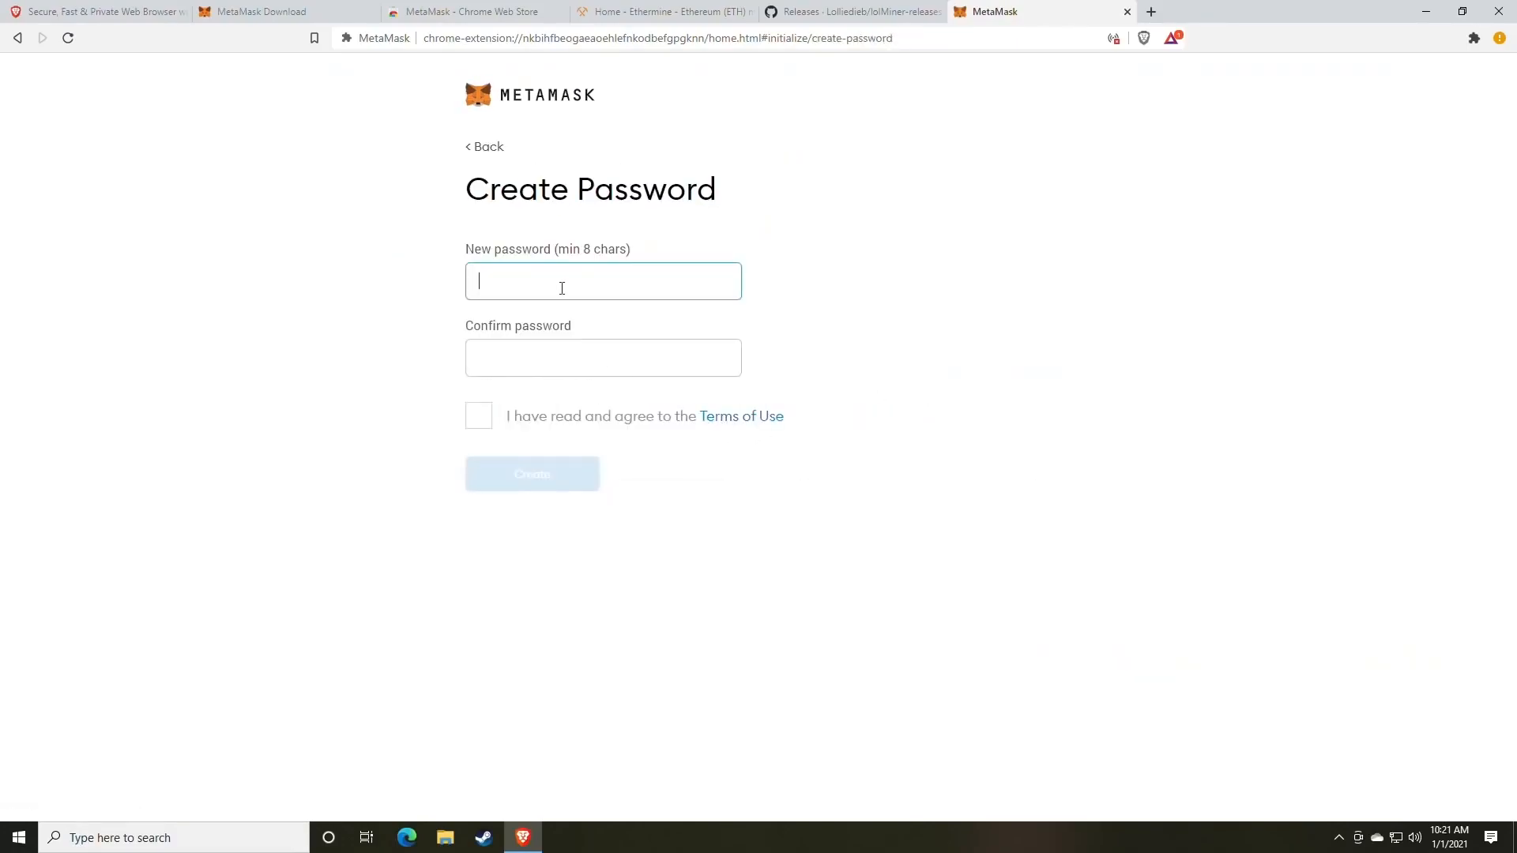
Enter and confirm a new wallet password and accept the Terms of Use.
{"action": "type", "text": "••••••••••"}
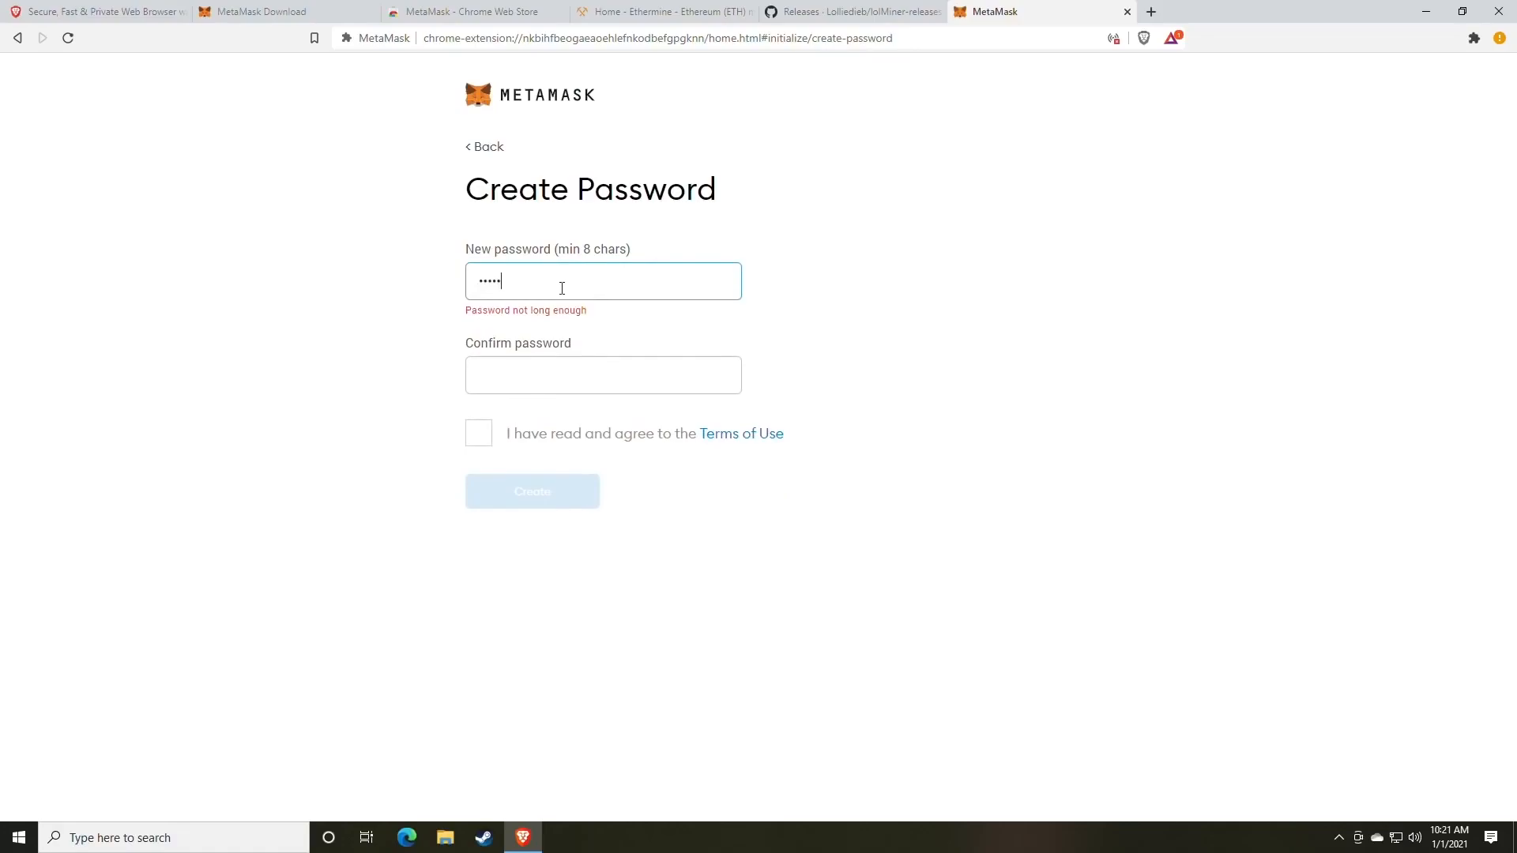
{"action": "key", "text": "Tab"}
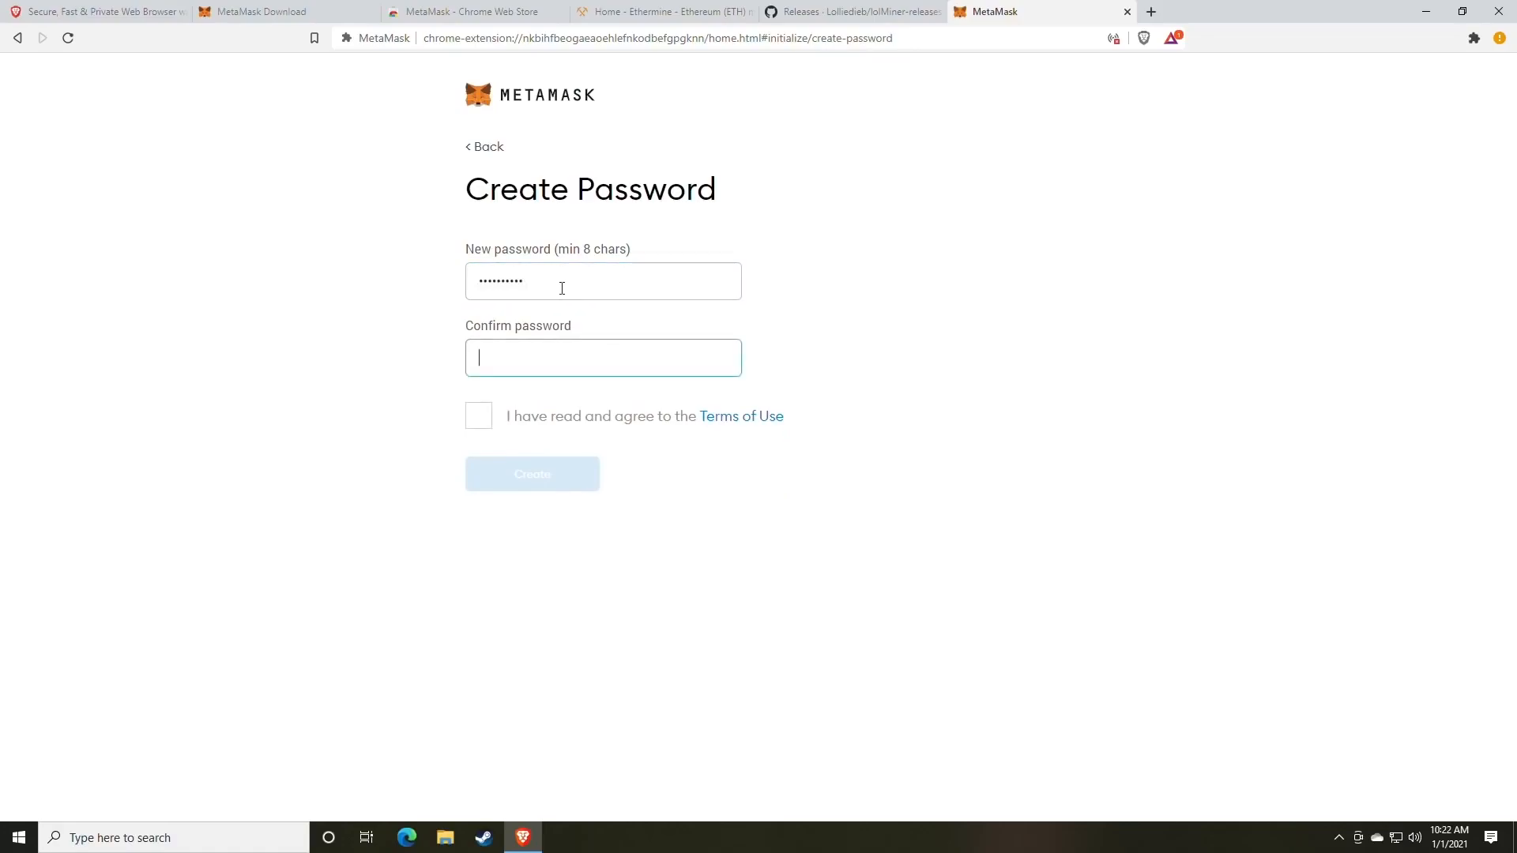
{"action": "type", "text": "••••••••••"}
{"action": "left_click", "coordinate": [478, 416]}
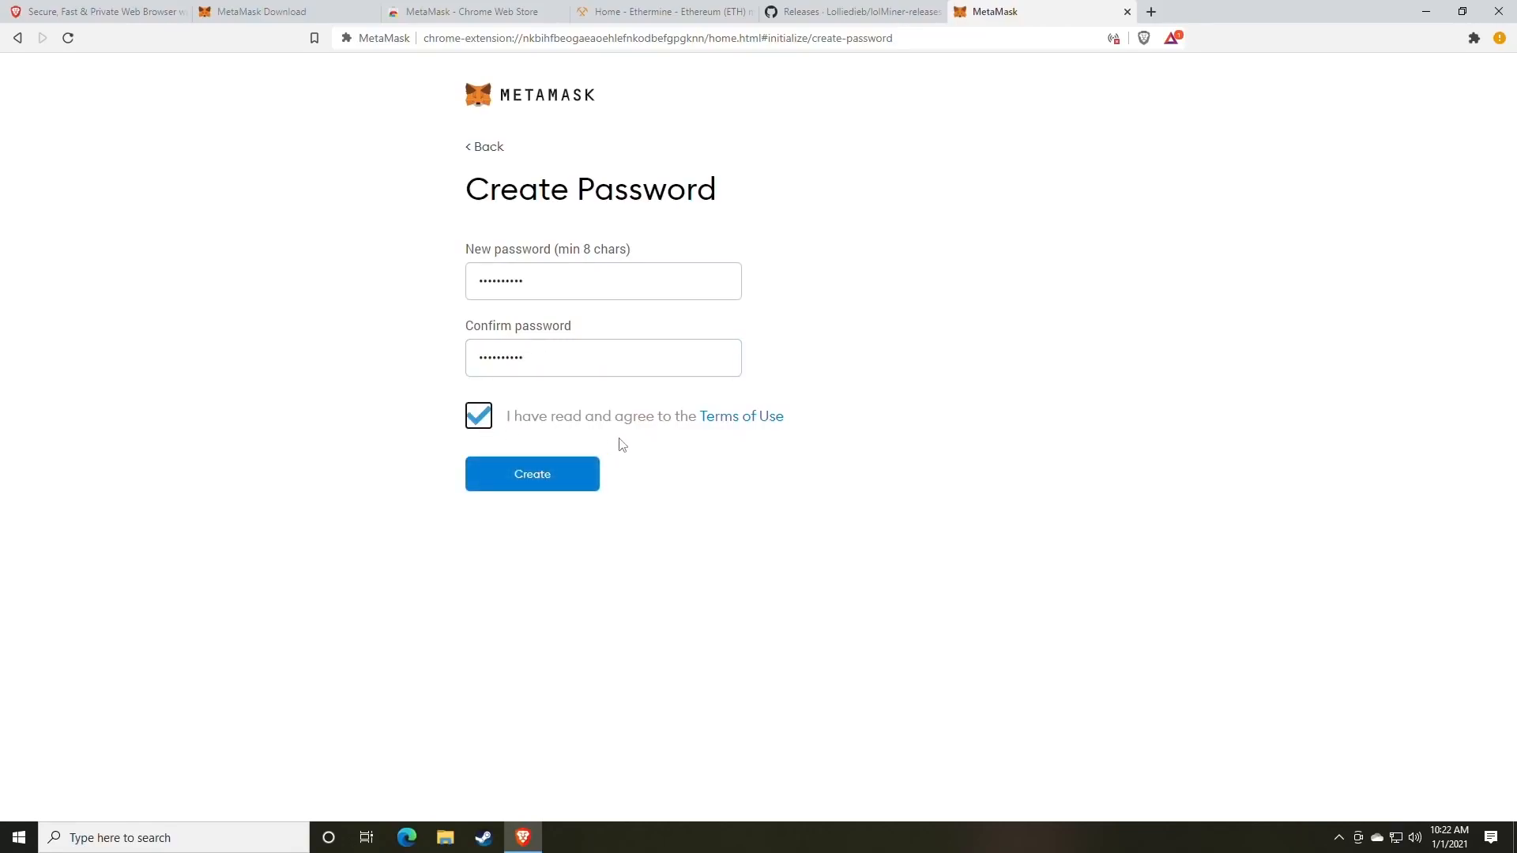
{"action": "left_click", "coordinate": [1151, 11]}
Open random.org's Password Generator and generate five random 8-character passwords.
{"action": "type", "text": "rand"}
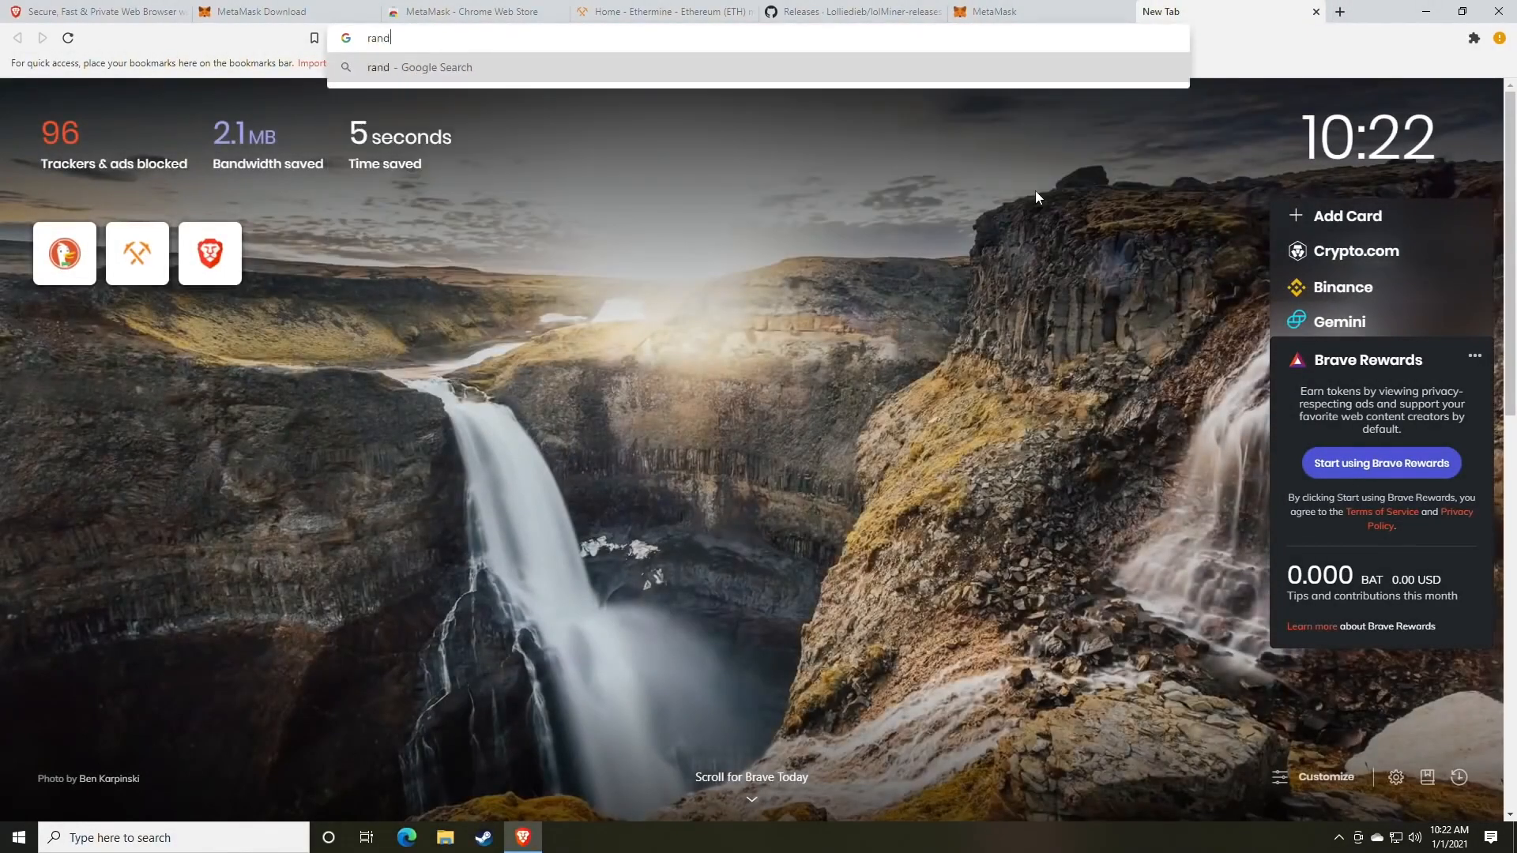
{"action": "type", "text": "om.org"}
{"action": "key", "text": "Return"}
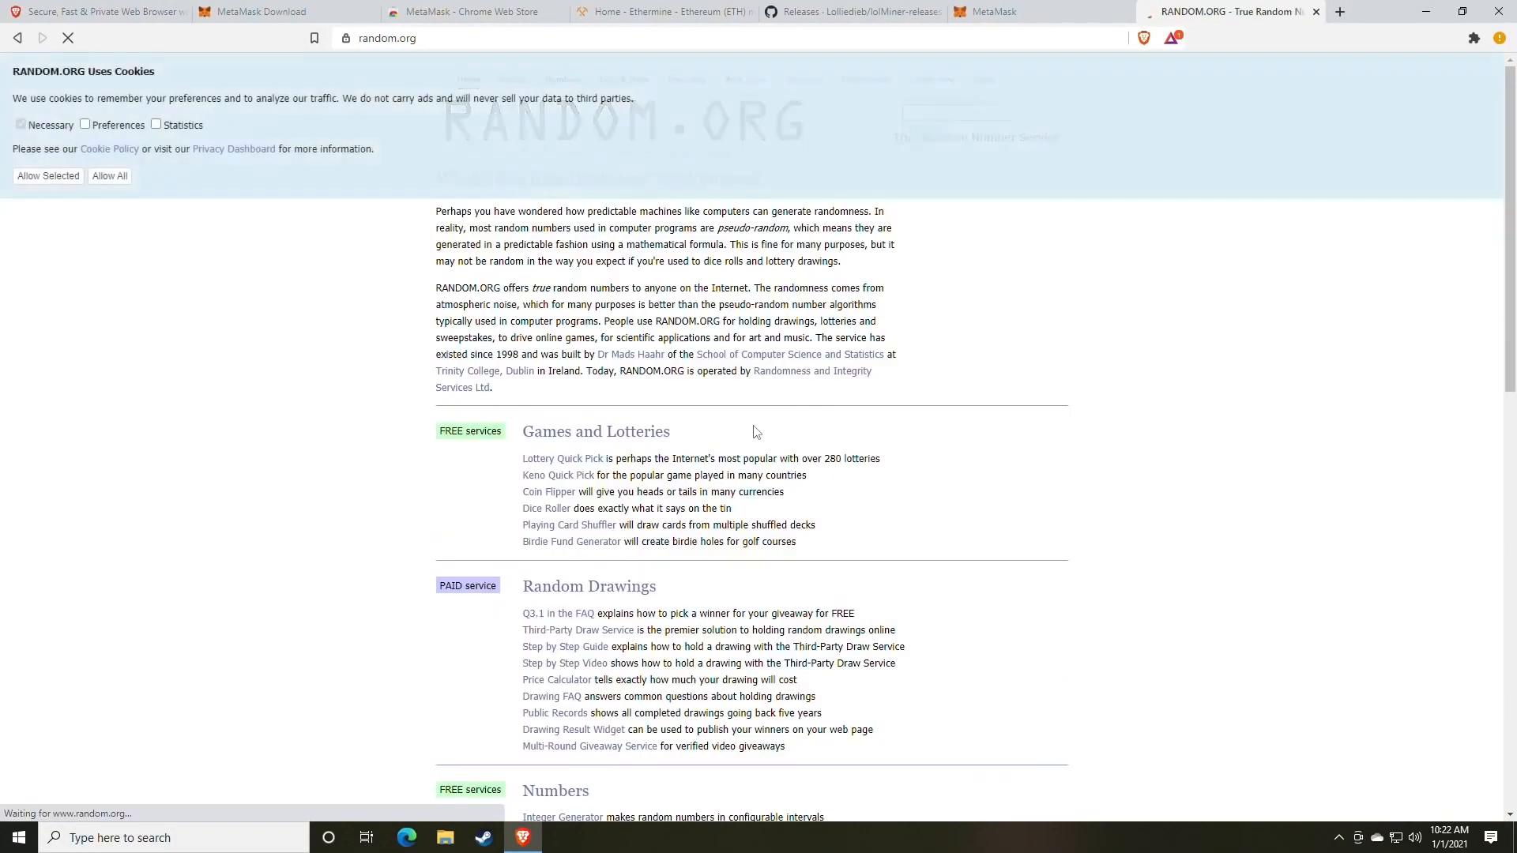
{"action": "scroll", "coordinate": [850, 429], "scroll_direction": "down", "scroll_amount": 8}
{"action": "scroll", "coordinate": [623, 440], "scroll_direction": "down", "scroll_amount": 3}
{"action": "left_click", "coordinate": [573, 453]}
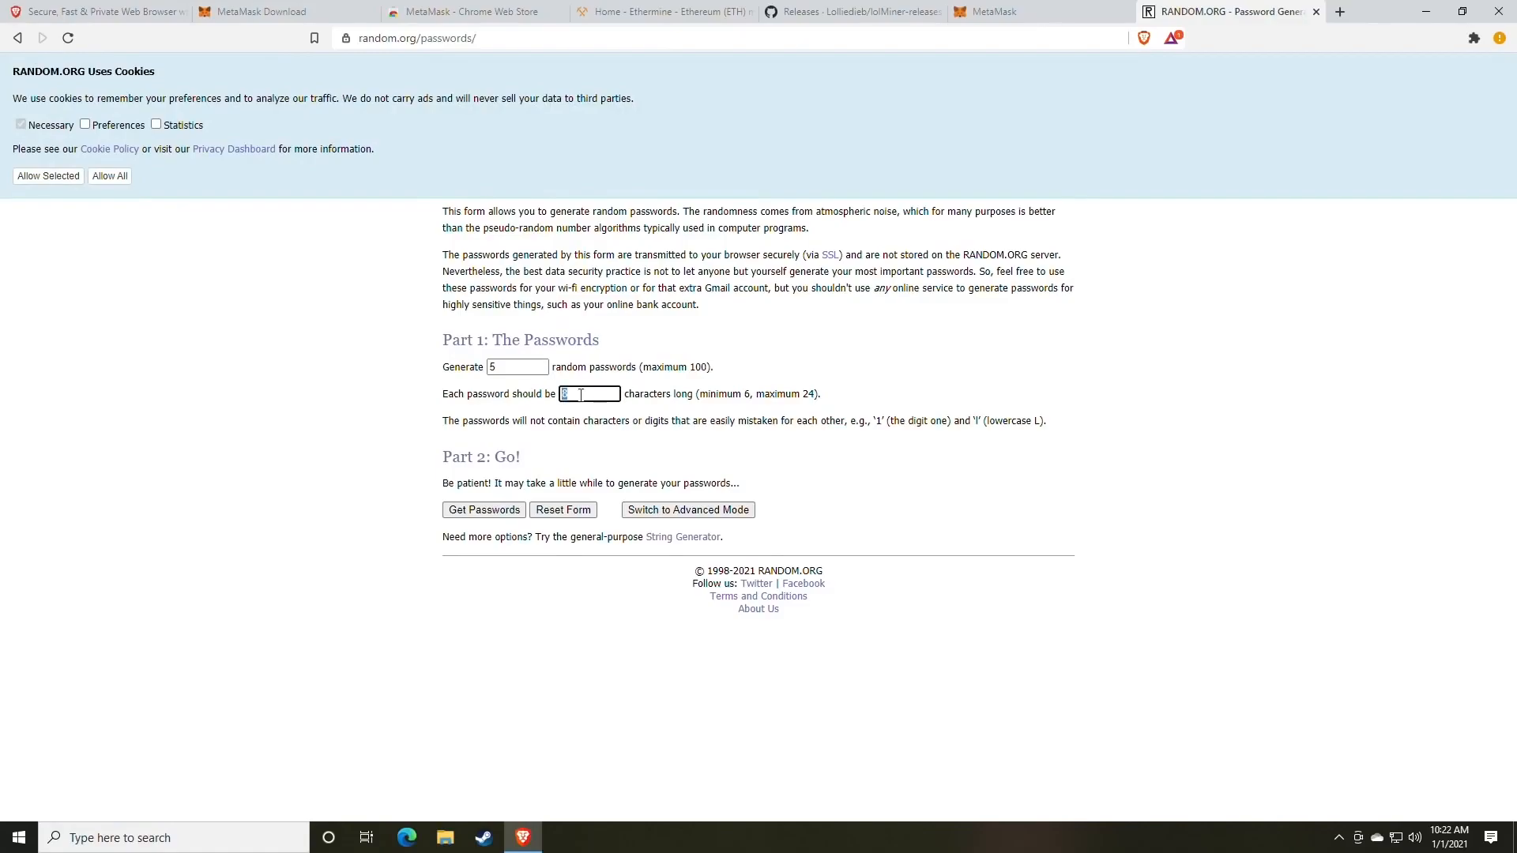
{"action": "left_click", "coordinate": [490, 512]}
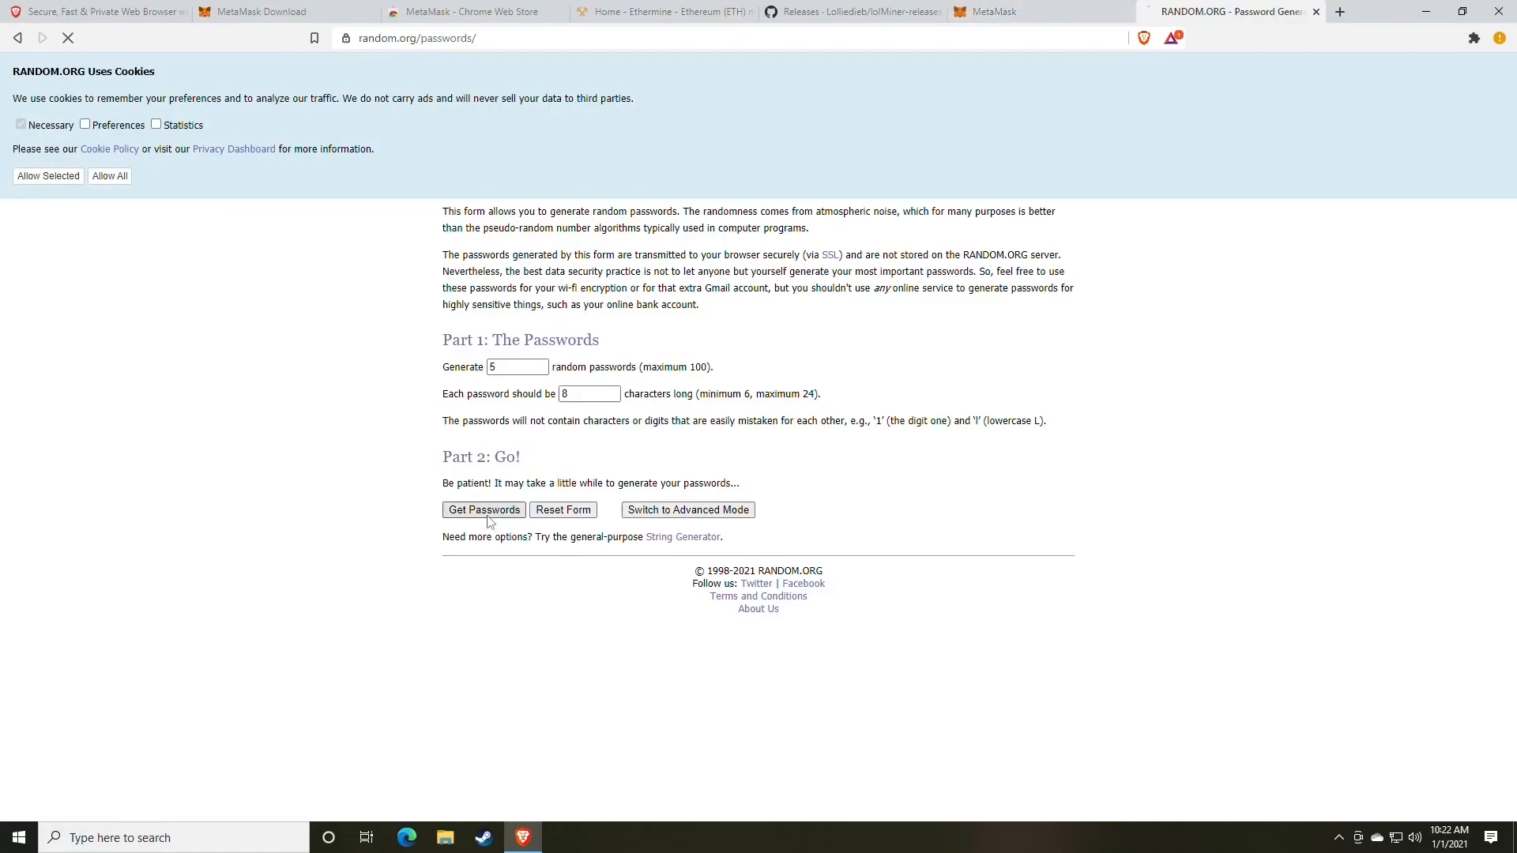
Select the first generated password and close the RANDOM.ORG tab.
{"action": "double_click", "coordinate": [509, 236]}
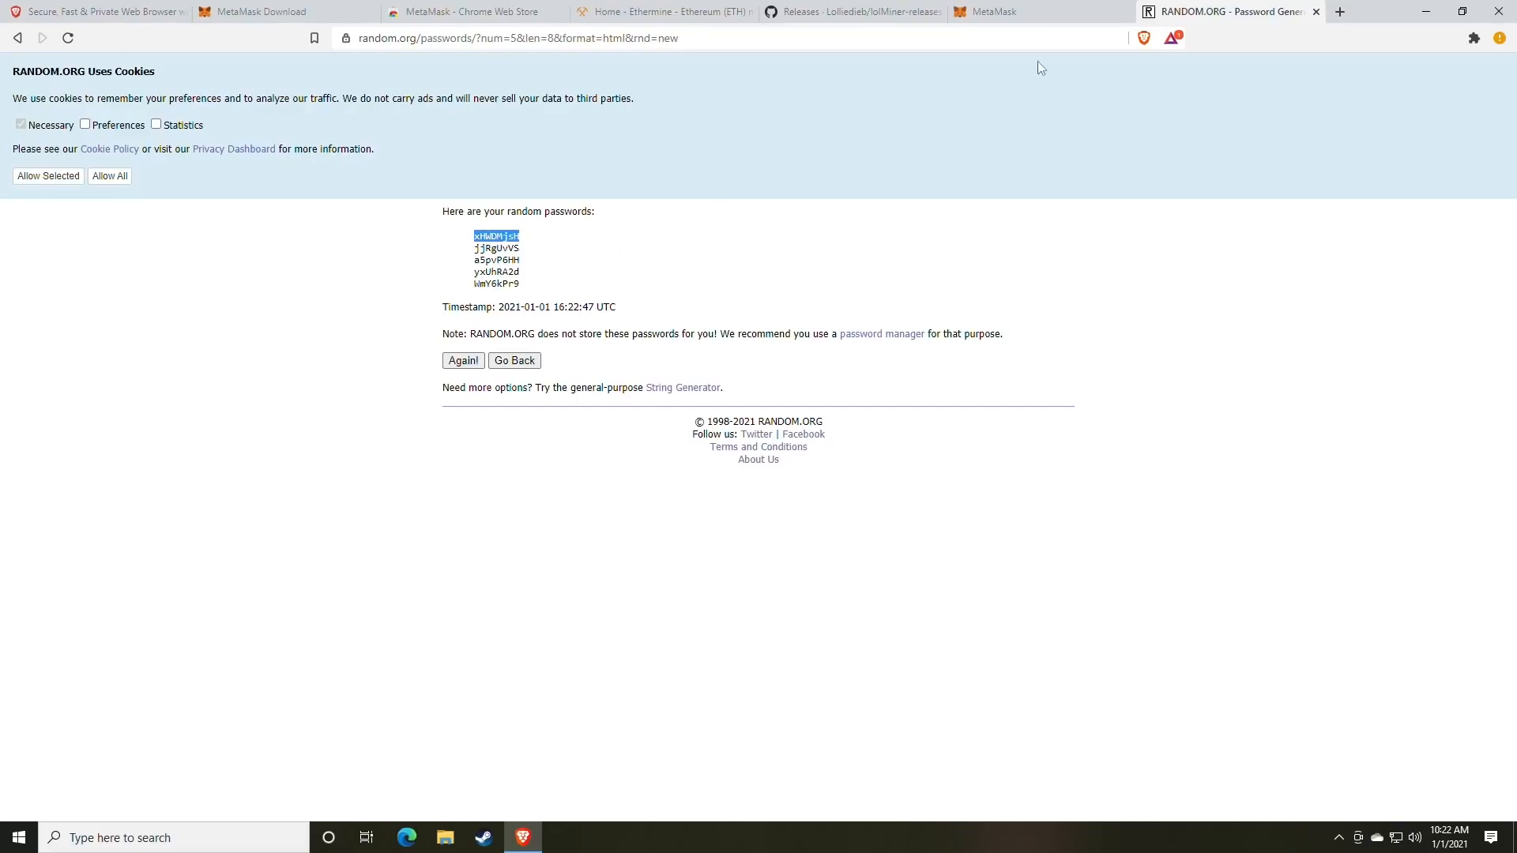
{"action": "left_click", "coordinate": [1027, 11]}
{"action": "left_click", "coordinate": [1315, 12]}
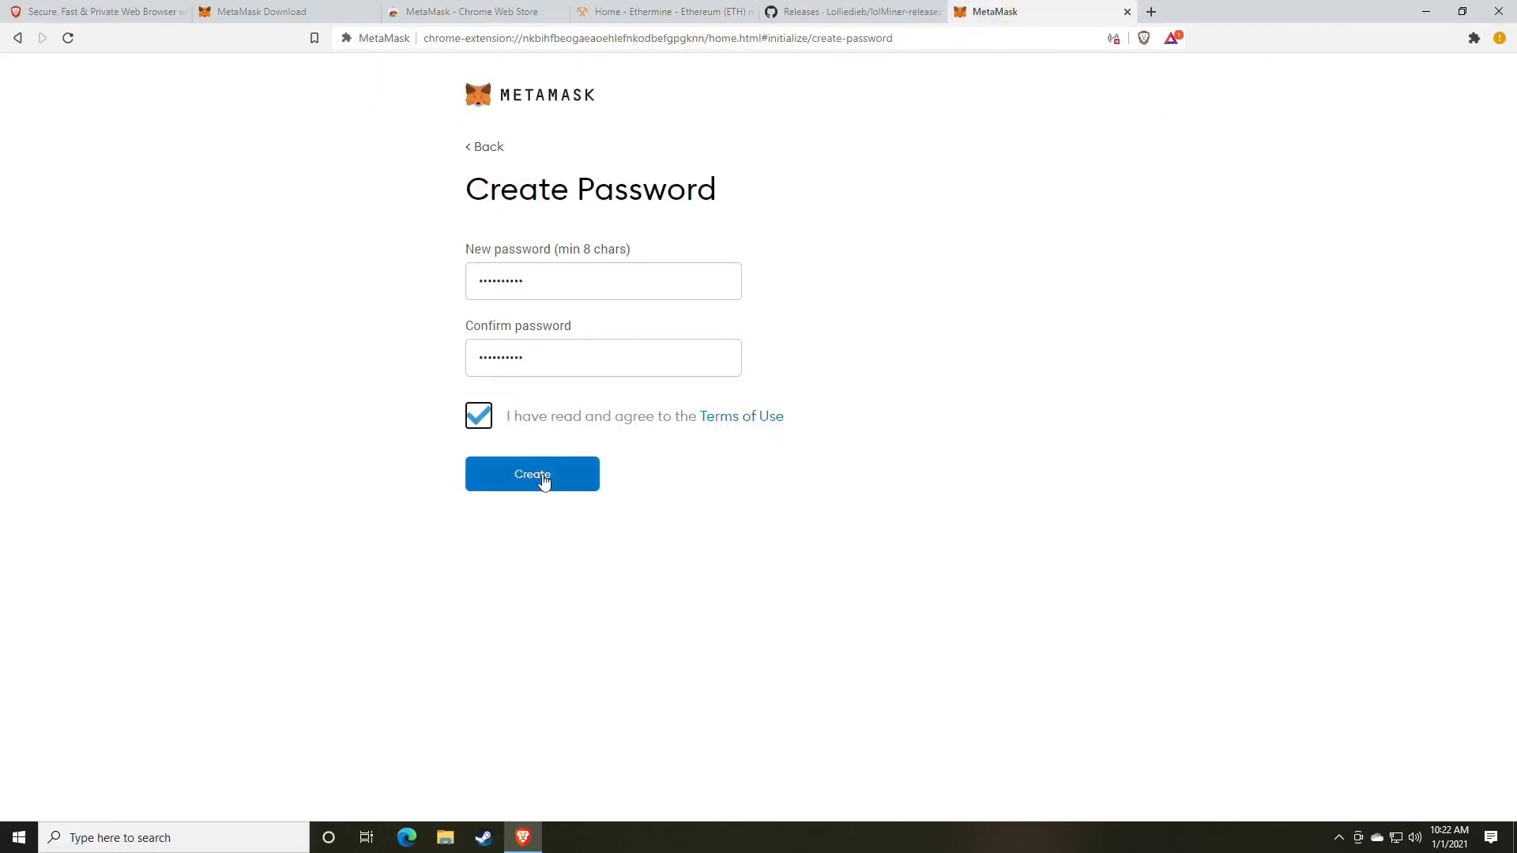
Create the wallet, then reveal and select the 12-word secret backup phrase.
{"action": "left_click", "coordinate": [544, 481]}
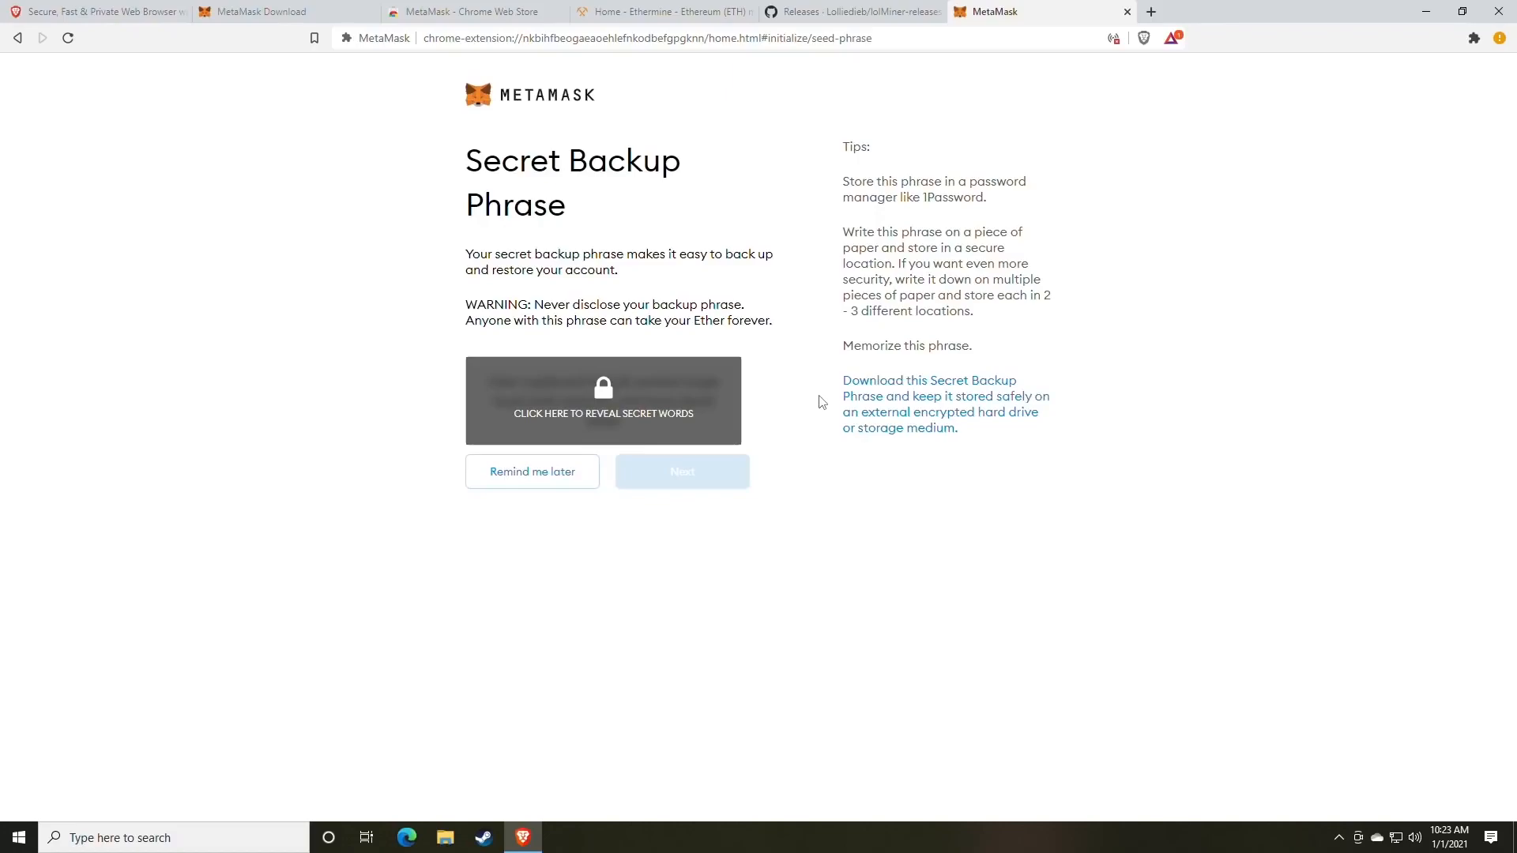
{"action": "left_click", "coordinate": [651, 415]}
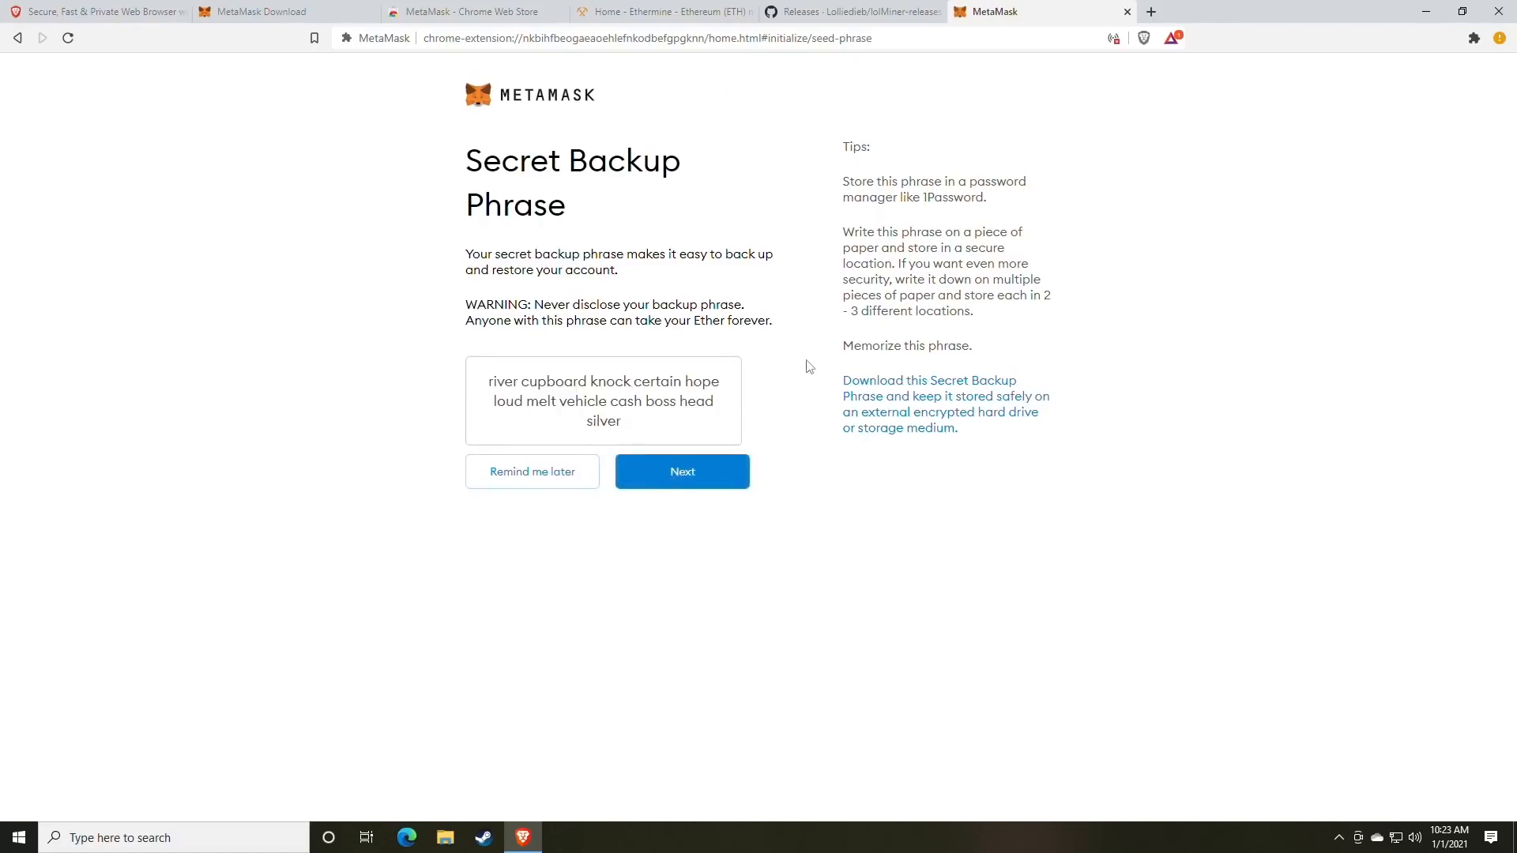
{"action": "left_click_drag", "start_coordinate": [630, 427], "coordinate": [480, 394]}
{"action": "key", "text": "ctrl+c"}
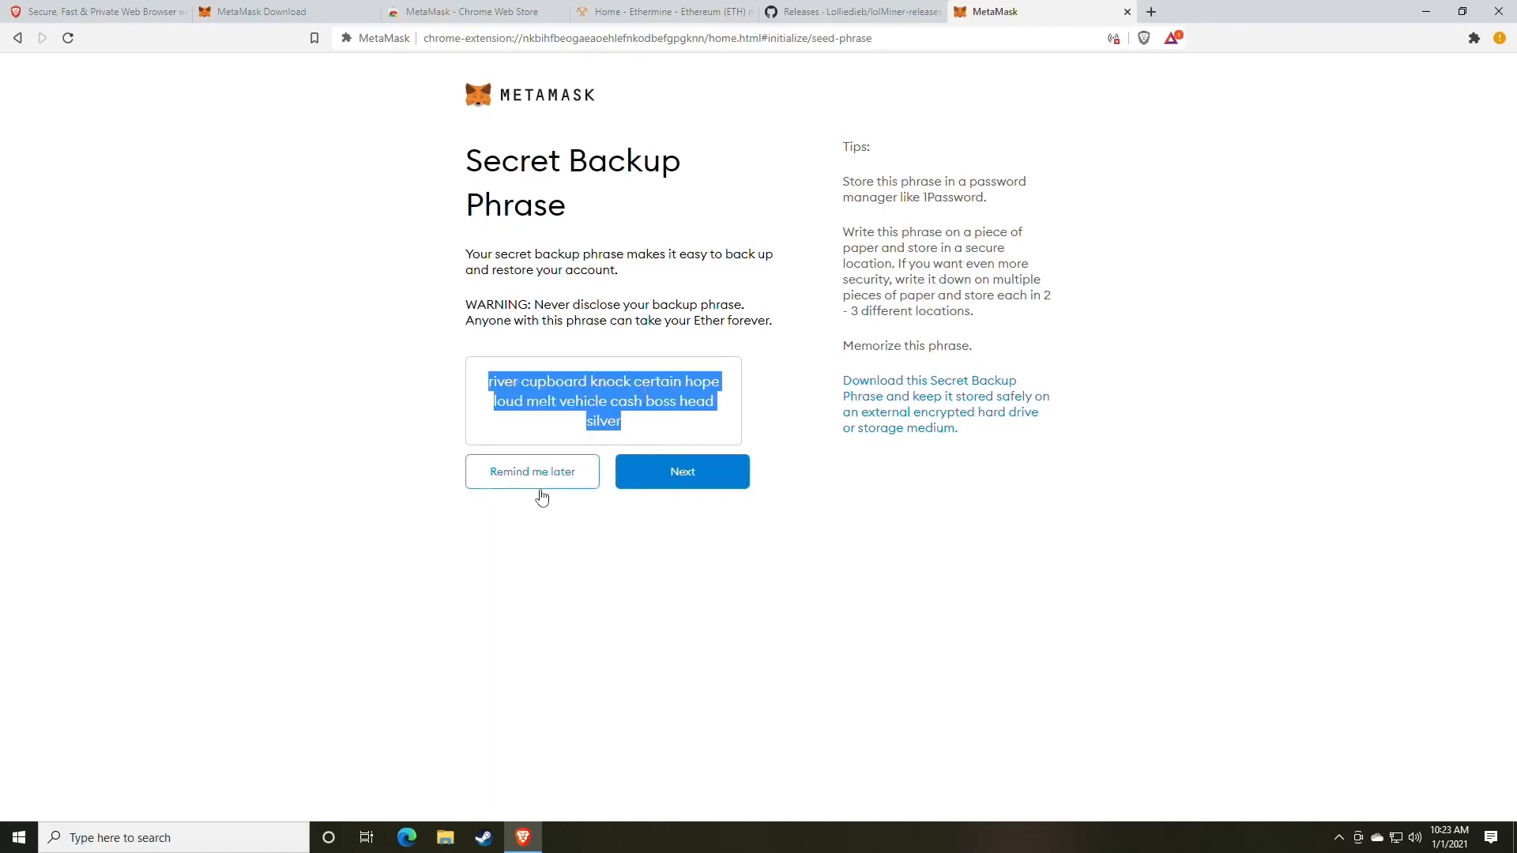
{"action": "left_click", "coordinate": [237, 837]}
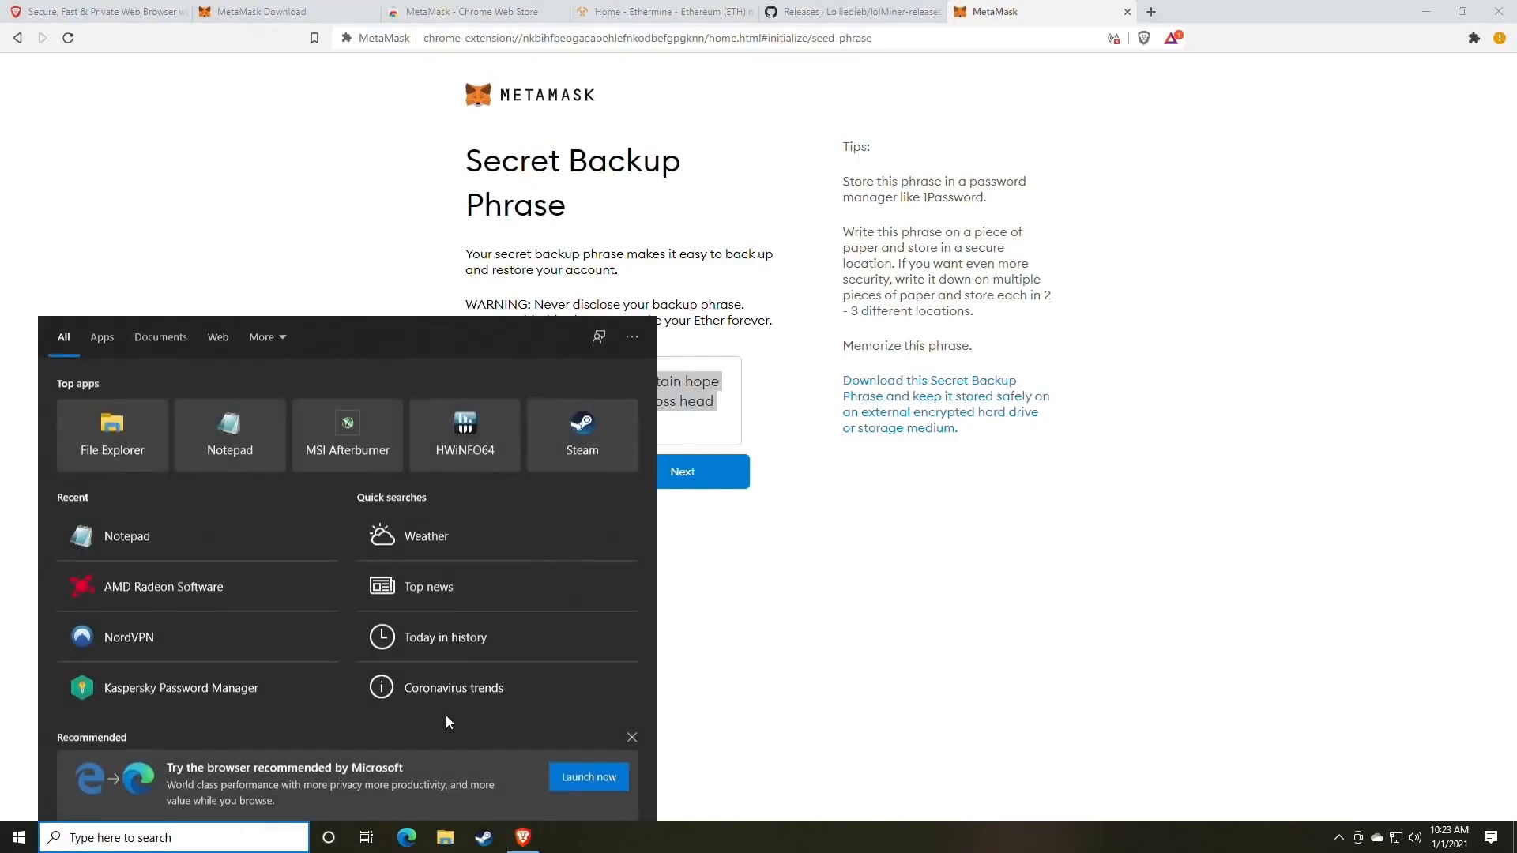
Launch Notepad and paste the secret backup phrase into a new note.
{"action": "type", "text": "note"}
{"action": "key", "text": "Return"}
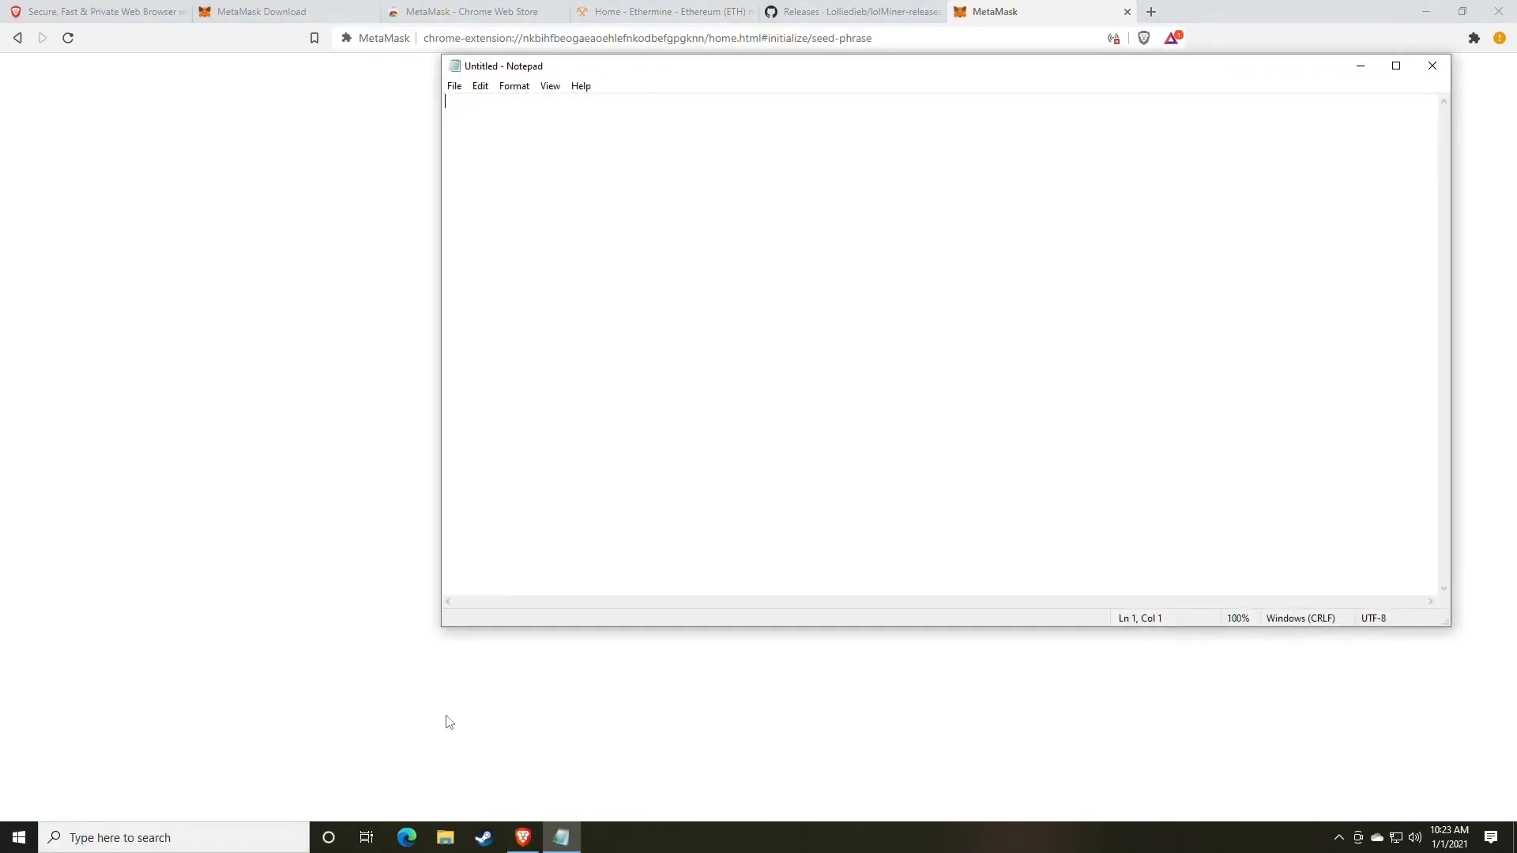
{"action": "key", "text": "ctrl+v"}
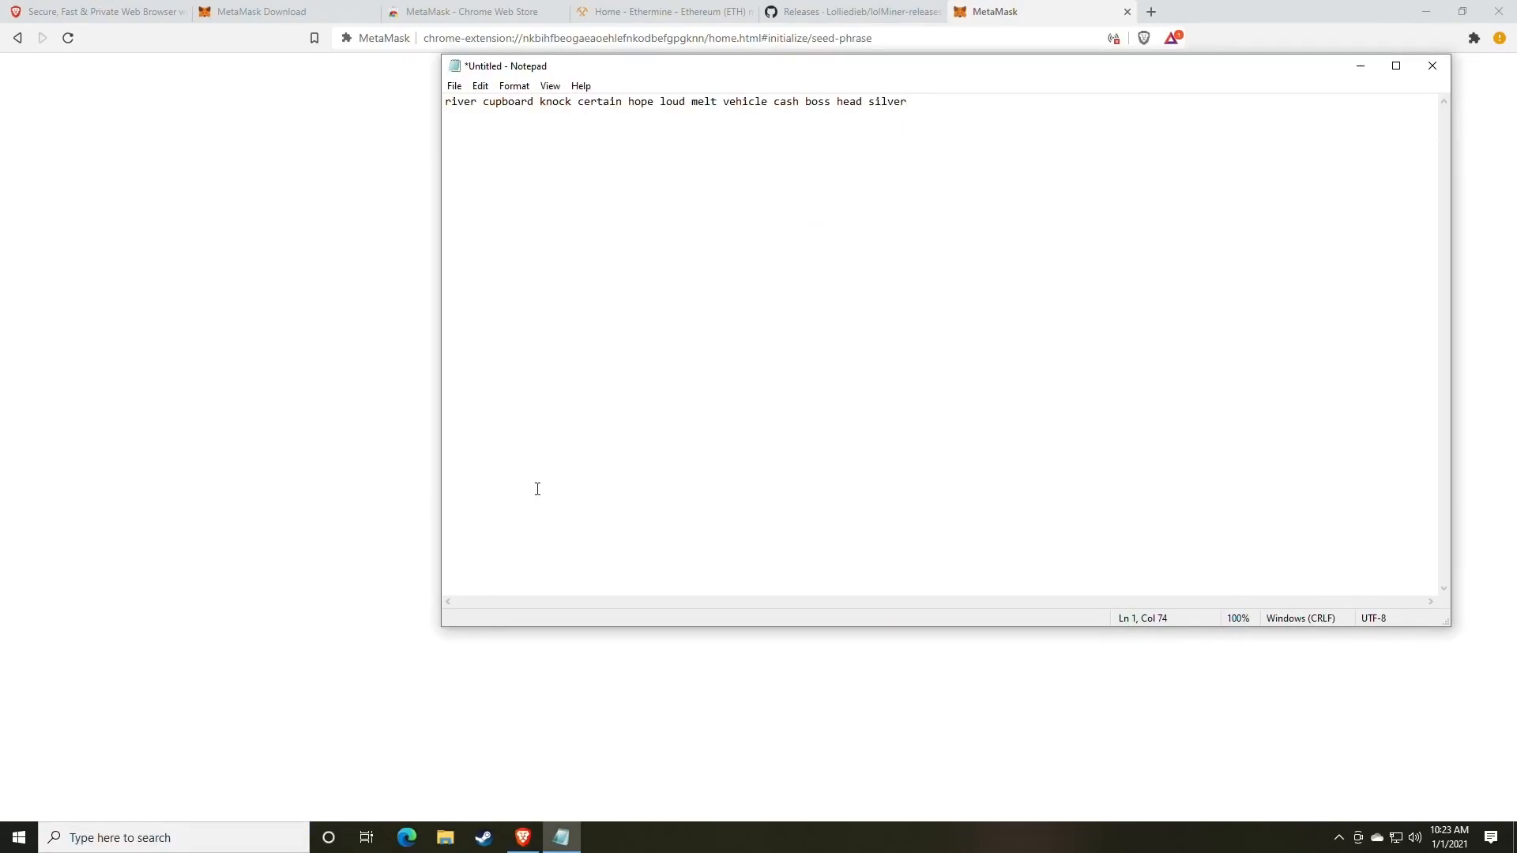
Snap Notepad to the left half of the screen with the browser on the right.
{"action": "left_click_drag", "start_coordinate": [654, 71], "coordinate": [266, 129]}
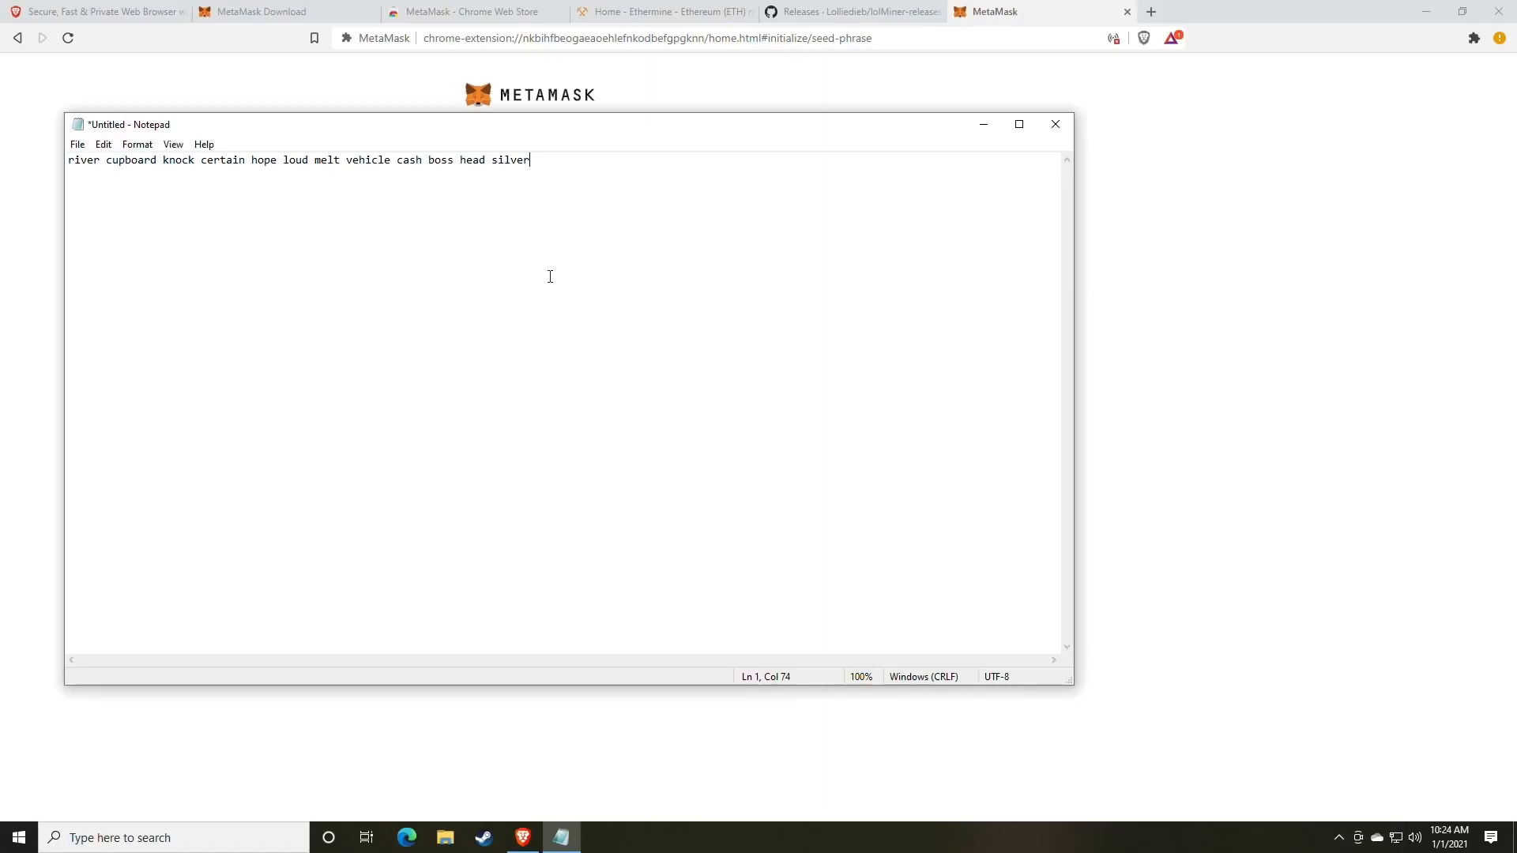
{"action": "left_click_drag", "start_coordinate": [758, 136], "coordinate": [2, 138]}
{"action": "left_click", "coordinate": [1331, 495]}
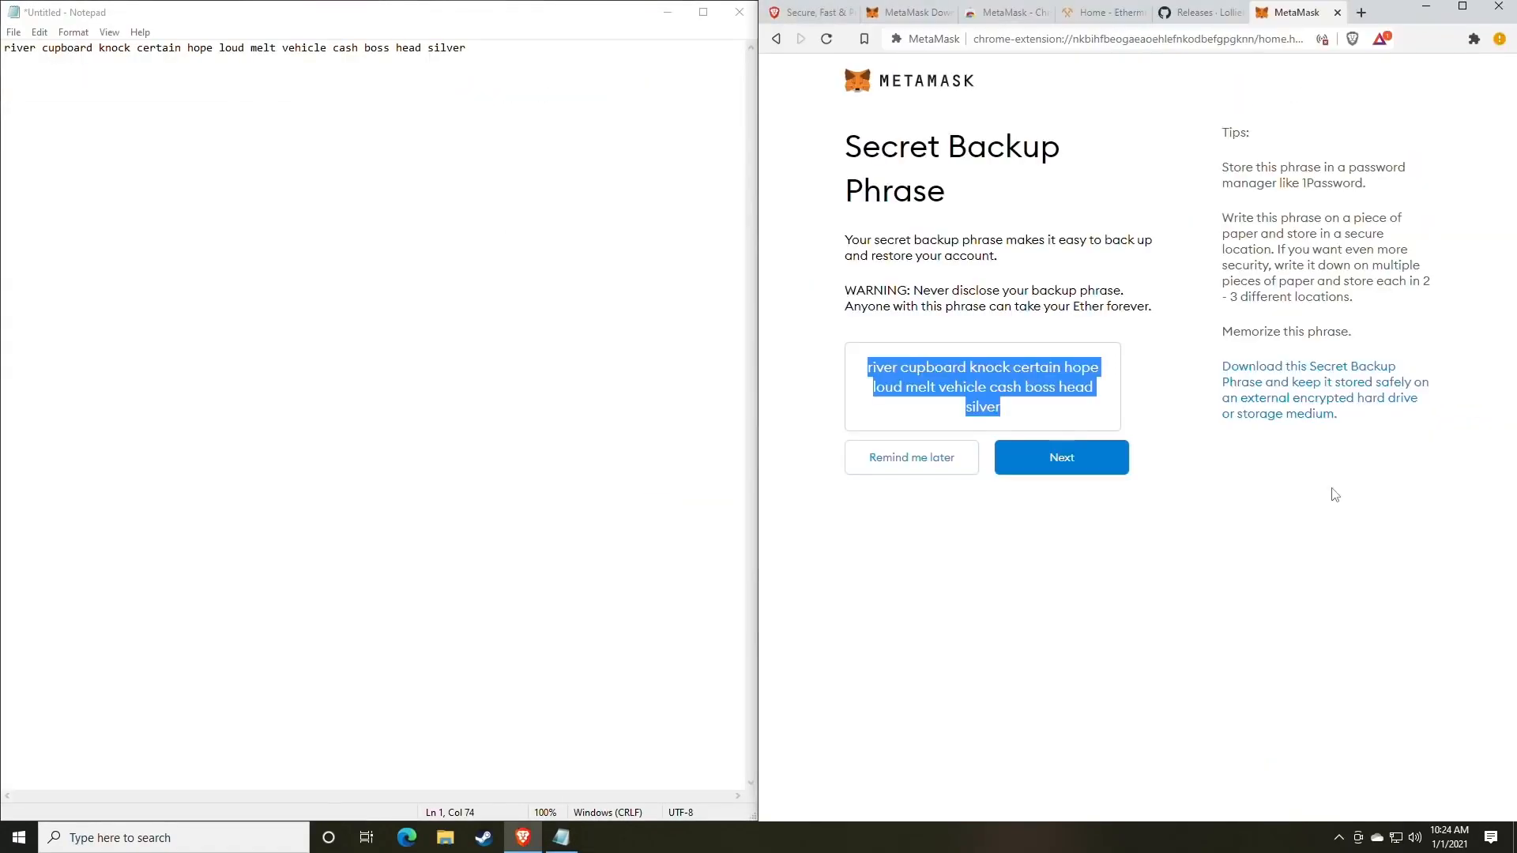
Move on from the revealed backup phrase to the phrase confirmation page.
{"action": "left_click", "coordinate": [1022, 522]}
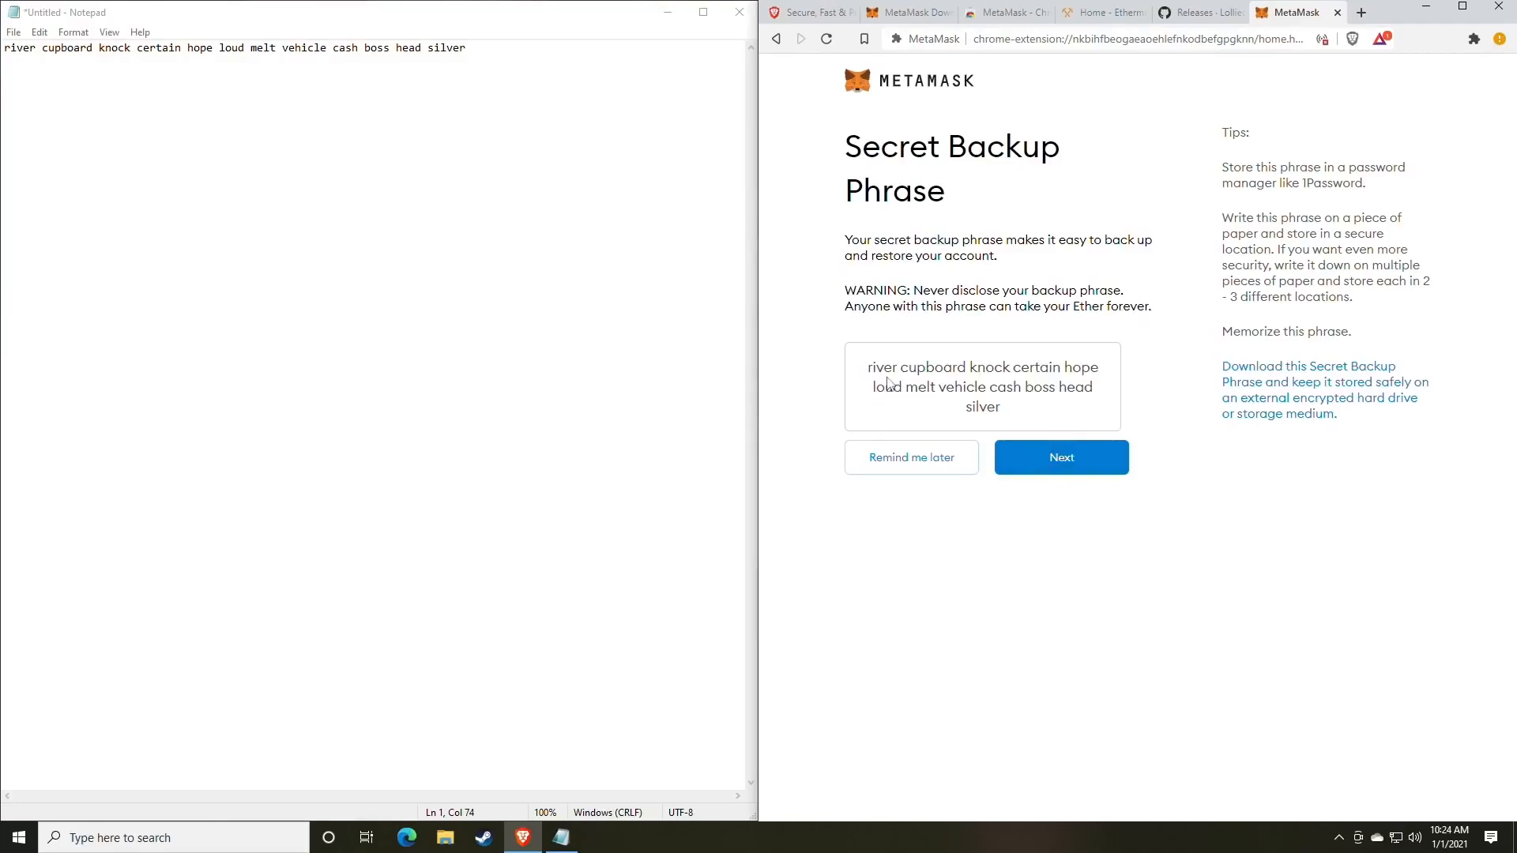
{"action": "left_click_drag", "start_coordinate": [865, 375], "coordinate": [1078, 398]}
{"action": "left_click", "coordinate": [1074, 403]}
{"action": "left_click", "coordinate": [1054, 468]}
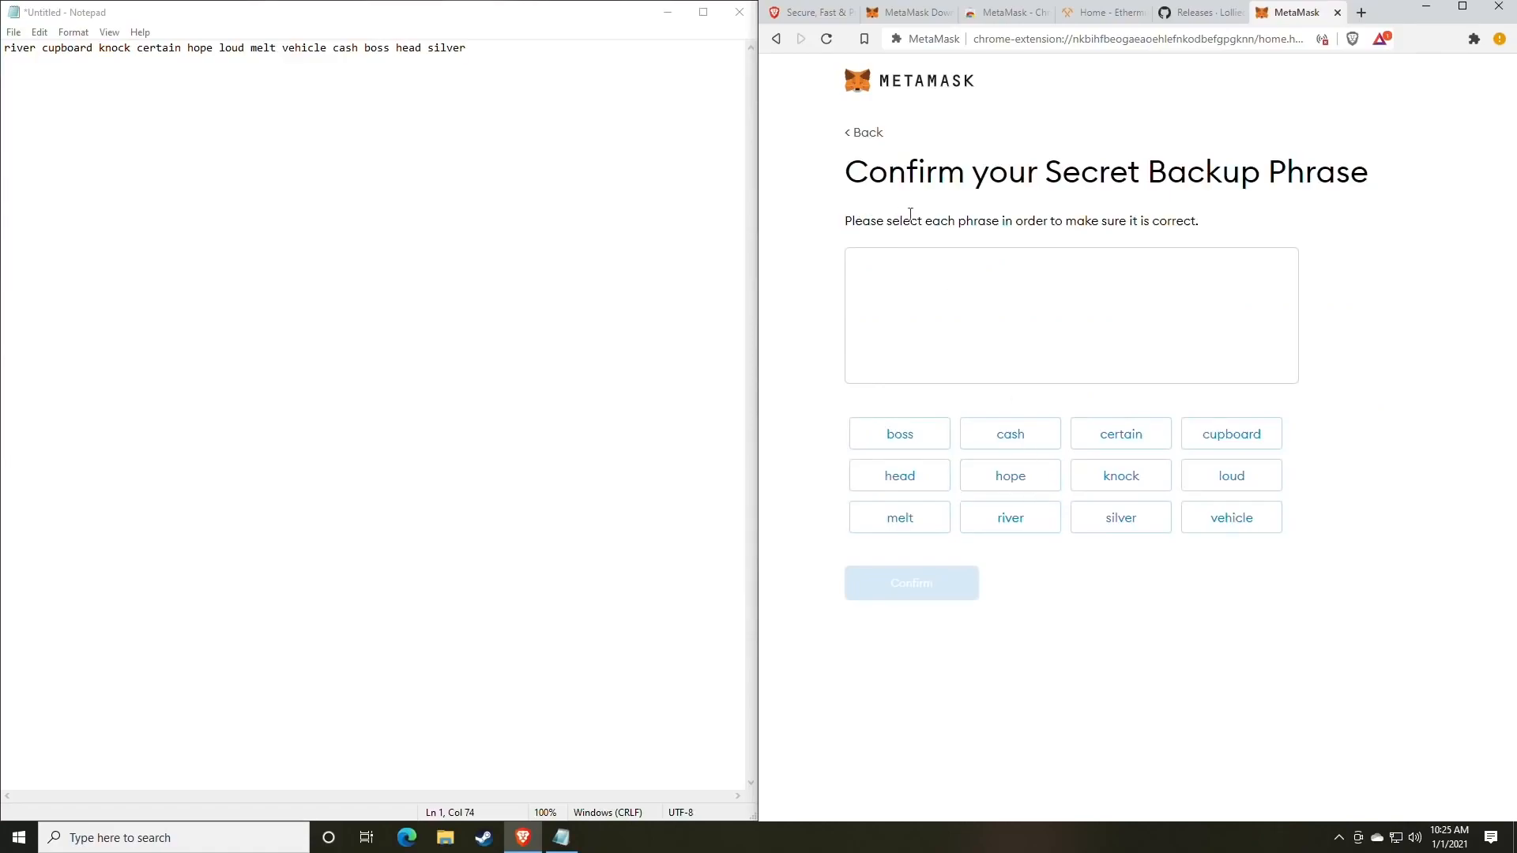
{"action": "left_click_drag", "start_coordinate": [849, 174], "coordinate": [1304, 174]}
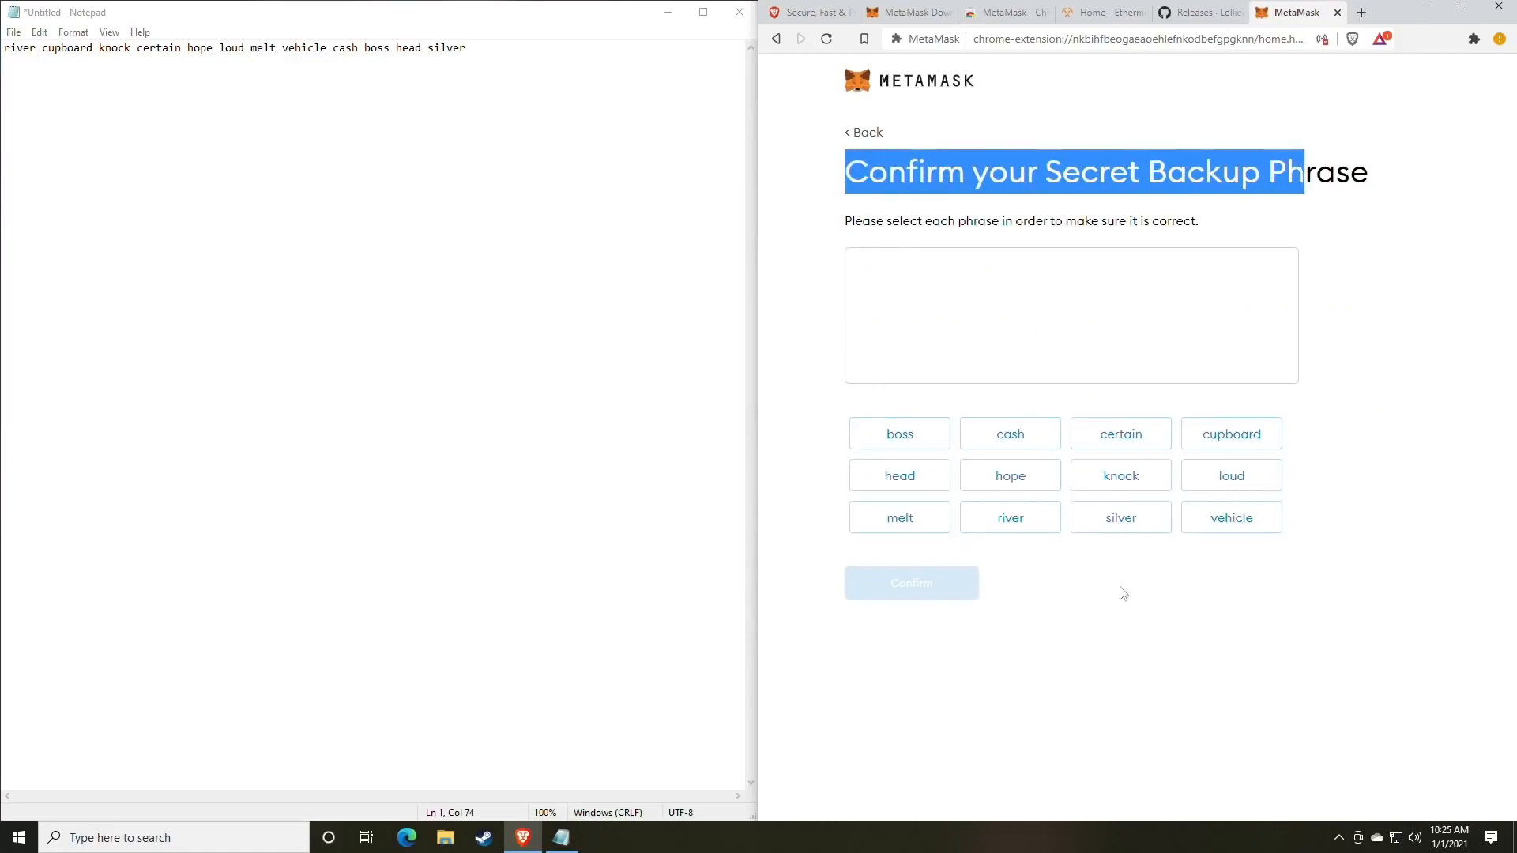
{"action": "left_click", "coordinate": [1174, 635]}
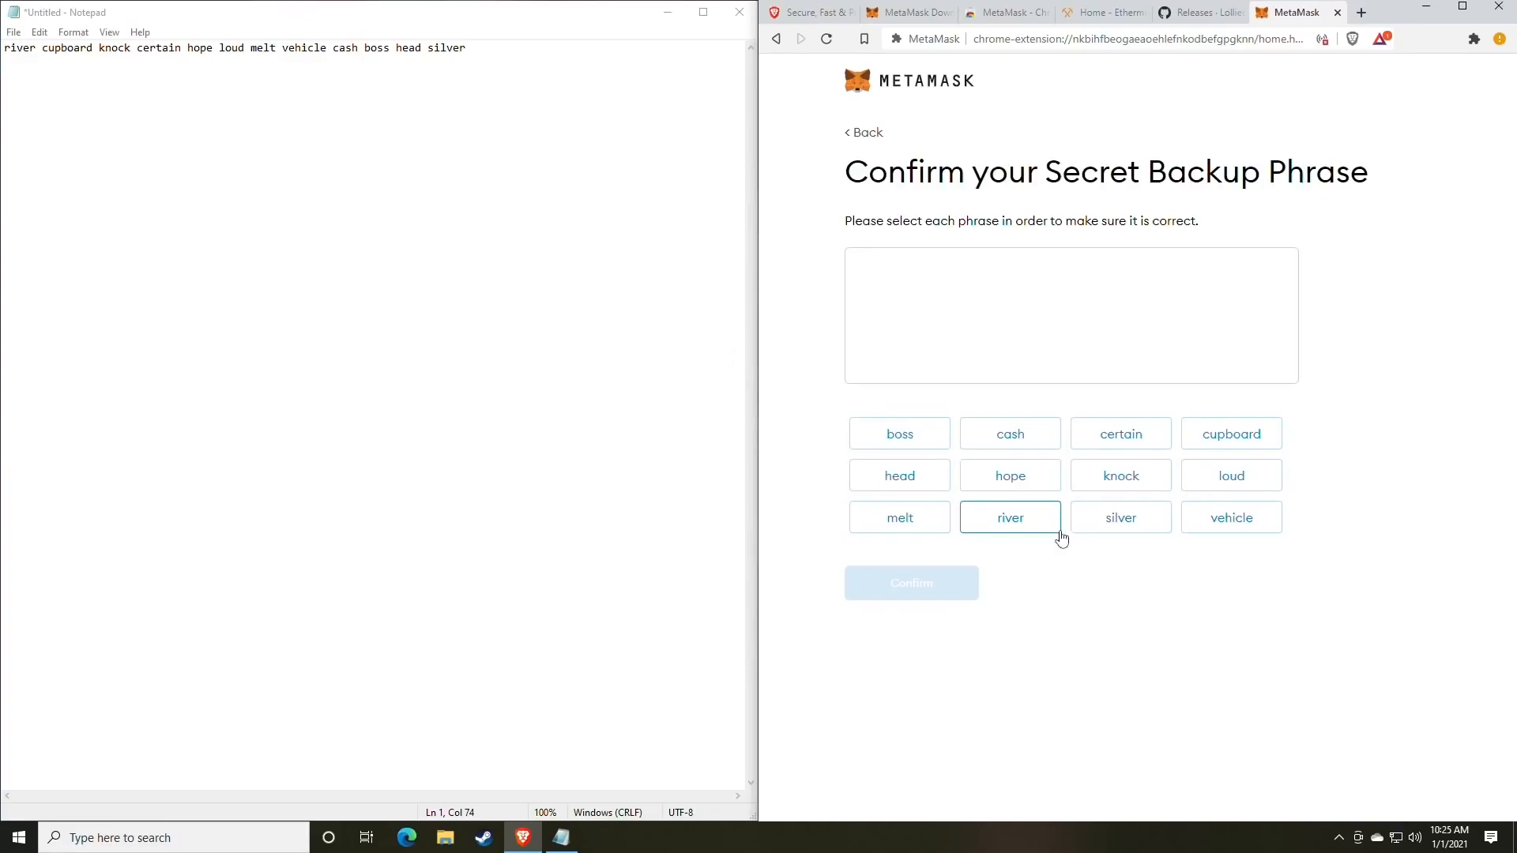
Select all 12 backup phrase words in their recorded order and confirm.
{"action": "left_click", "coordinate": [1013, 530]}
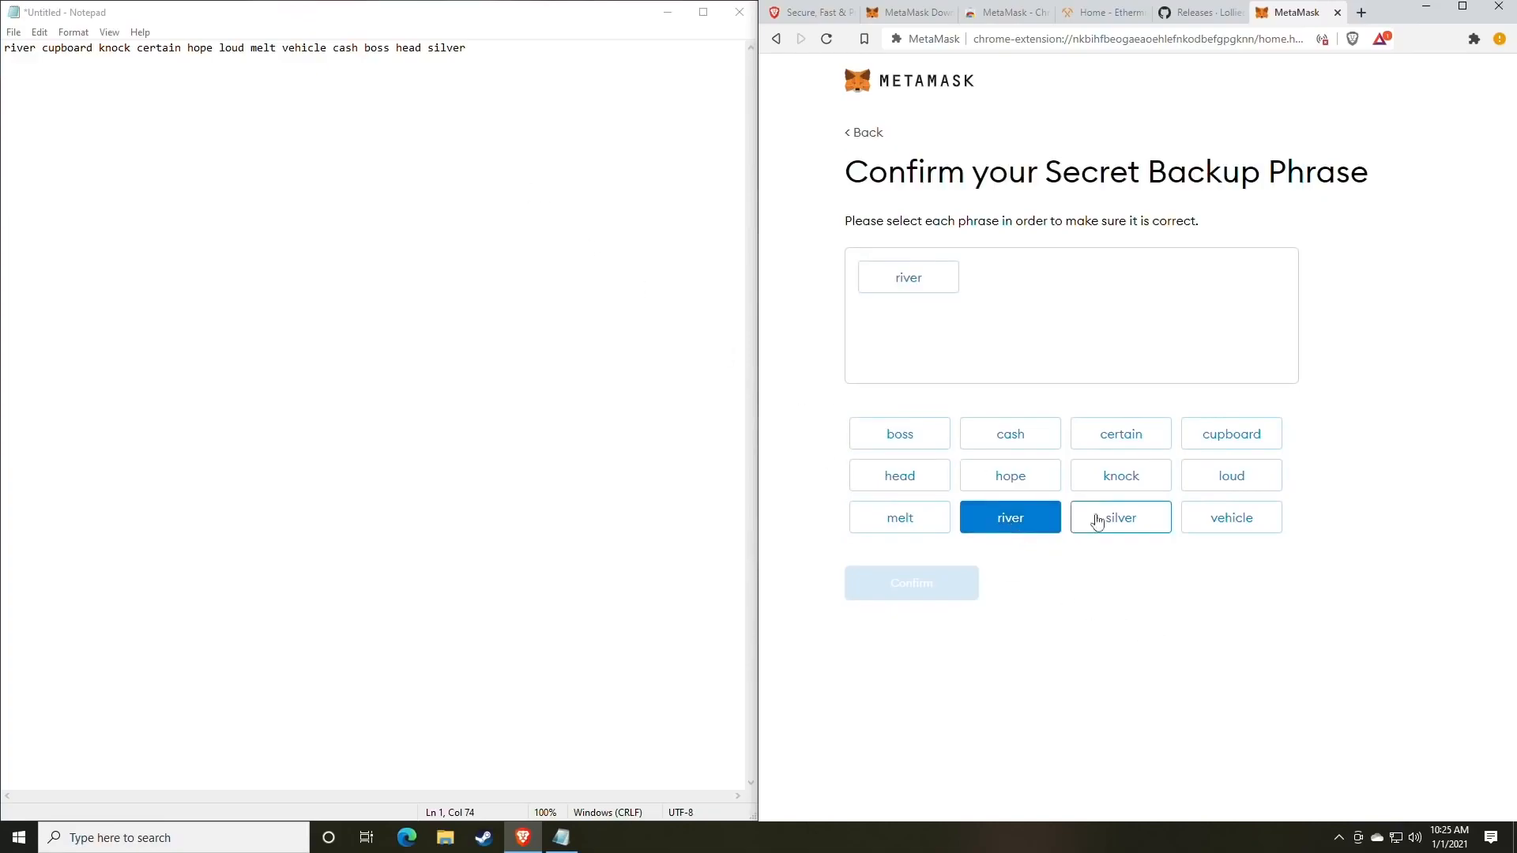
{"action": "left_click", "coordinate": [1235, 444]}
{"action": "left_click", "coordinate": [1148, 497]}
{"action": "left_click", "coordinate": [1122, 441]}
{"action": "left_click", "coordinate": [1016, 479]}
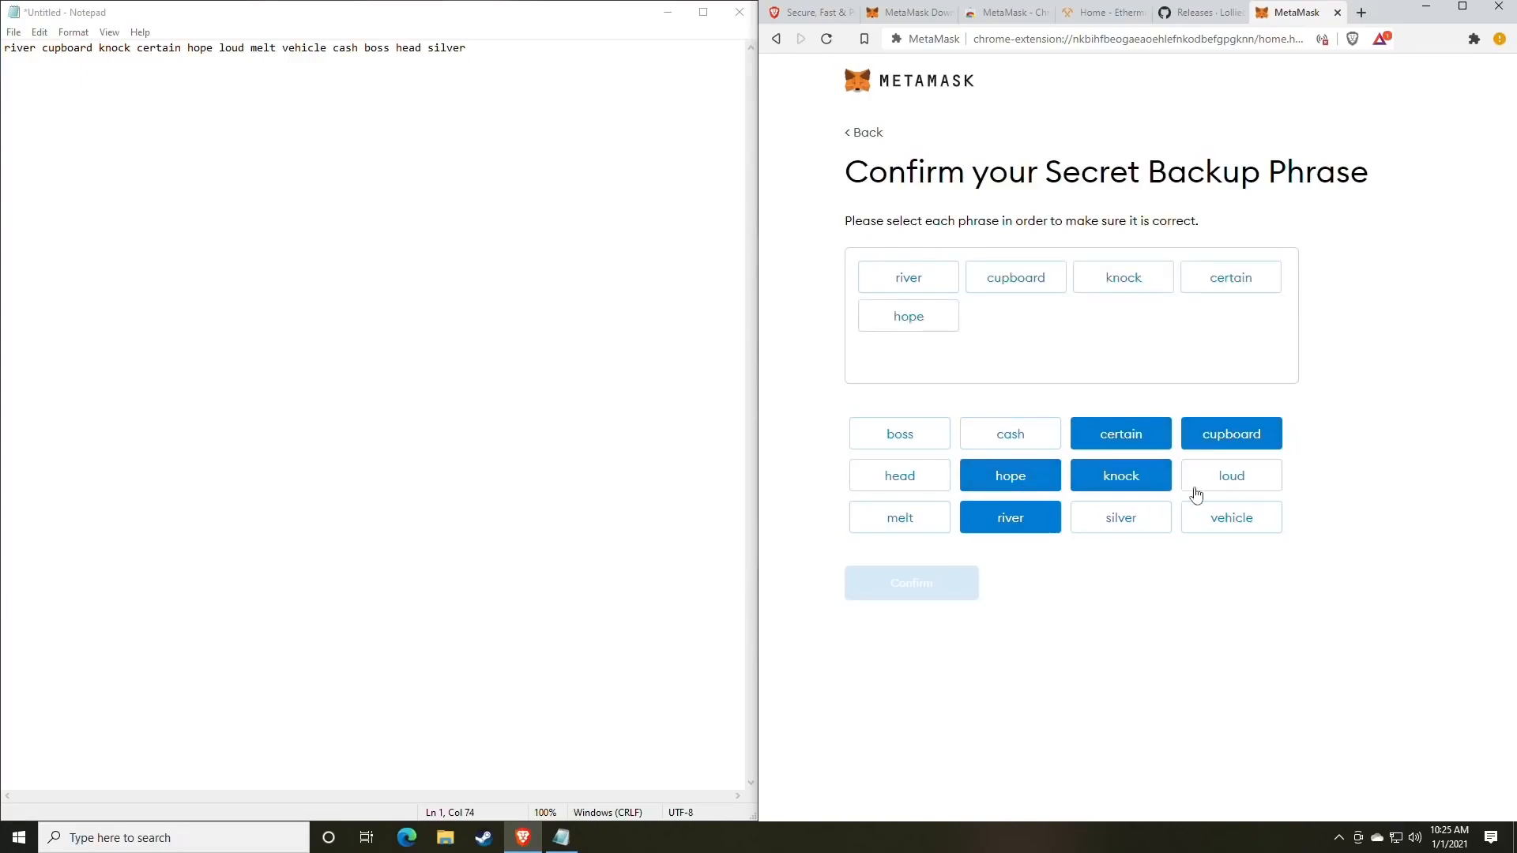
{"action": "left_click", "coordinate": [1233, 480]}
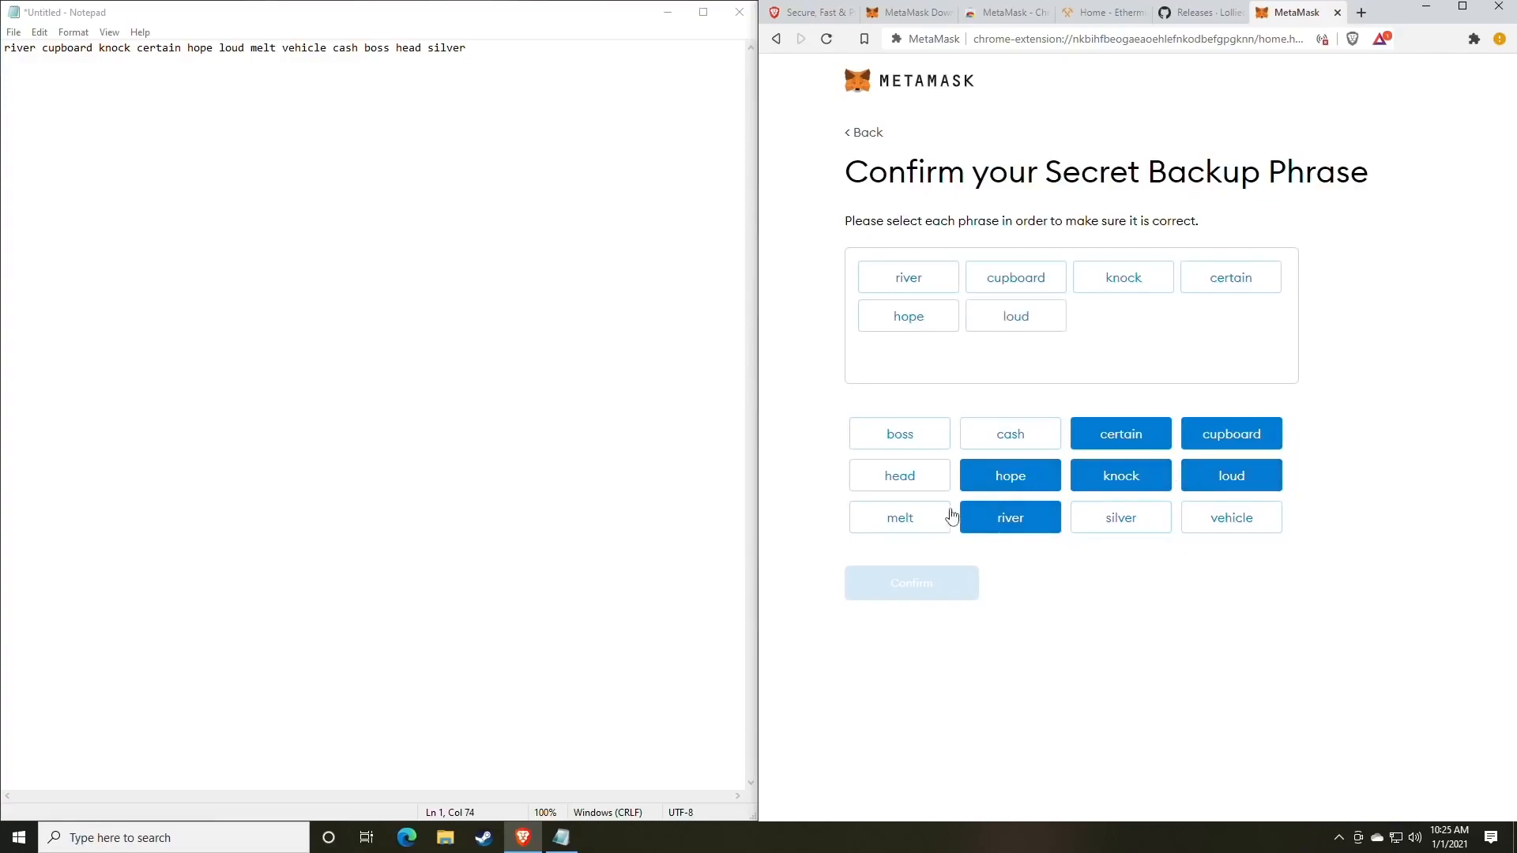
{"action": "left_click", "coordinate": [919, 518]}
{"action": "left_click", "coordinate": [1225, 524]}
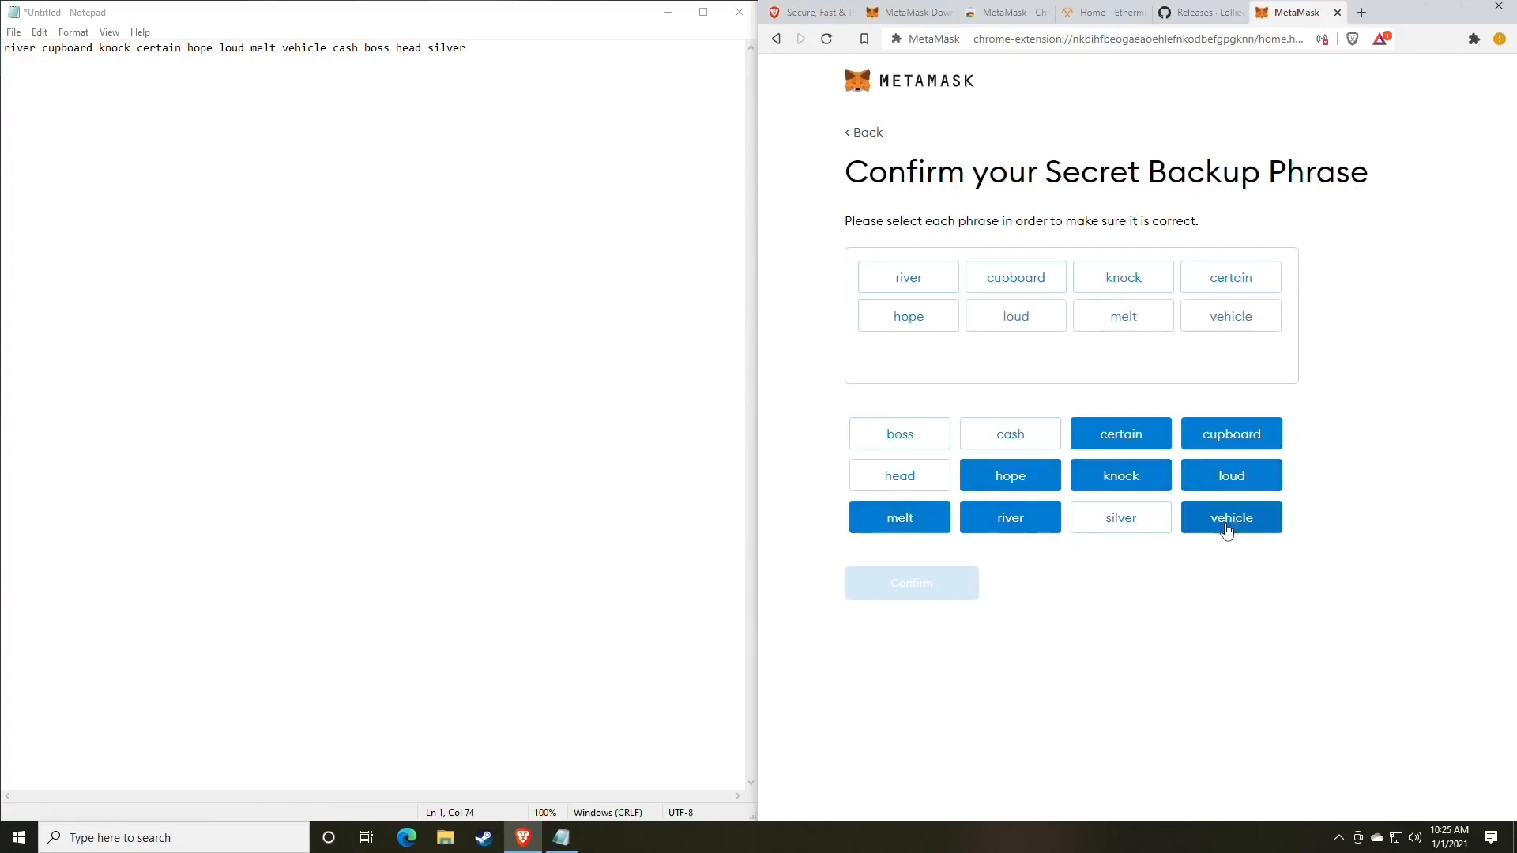
{"action": "left_click", "coordinate": [1010, 437]}
{"action": "left_click", "coordinate": [917, 441]}
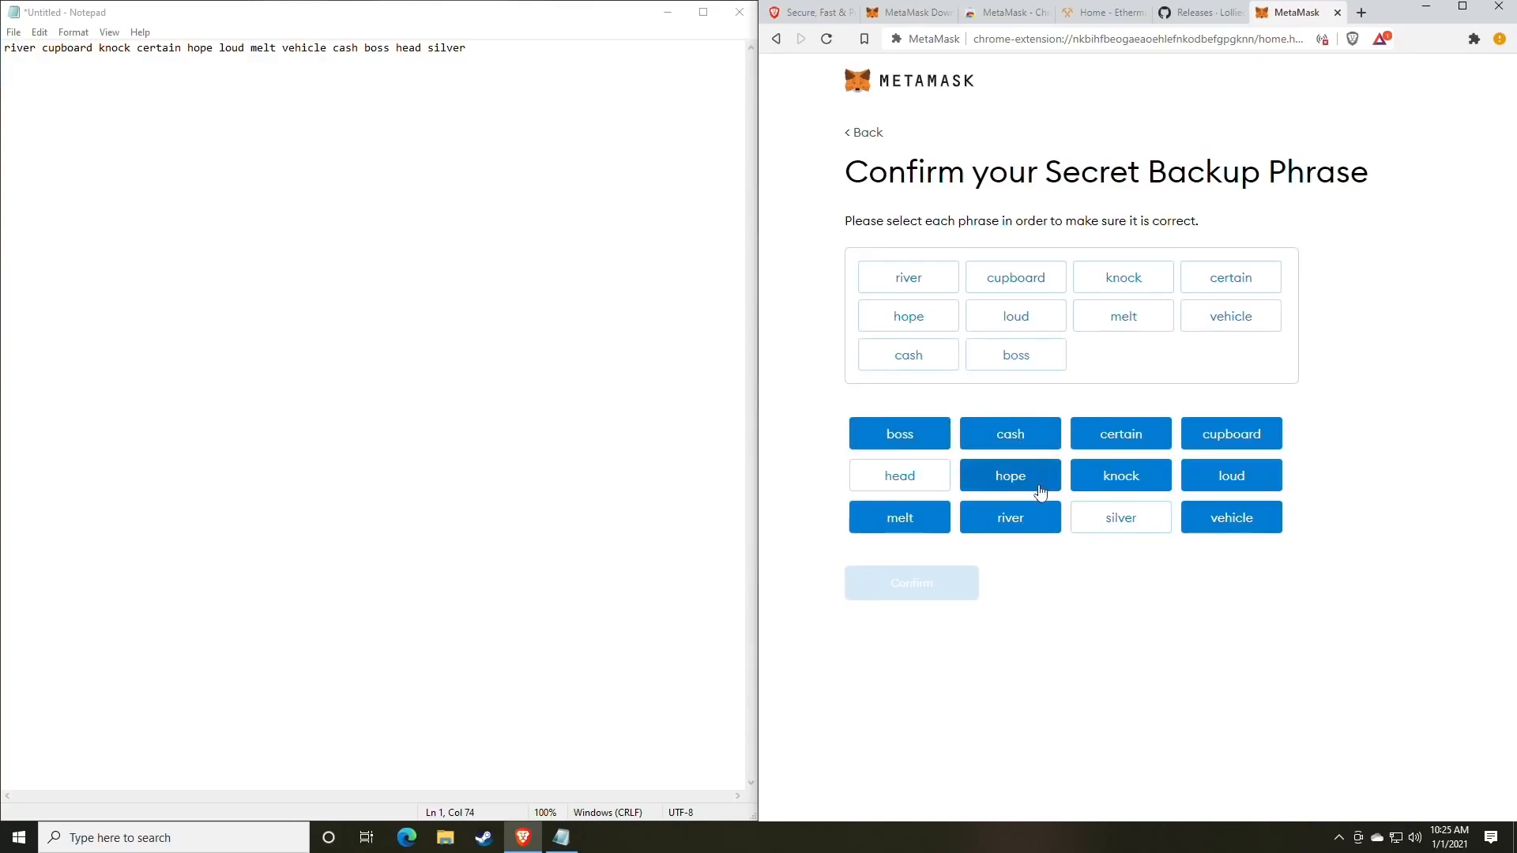
{"action": "left_click", "coordinate": [914, 484]}
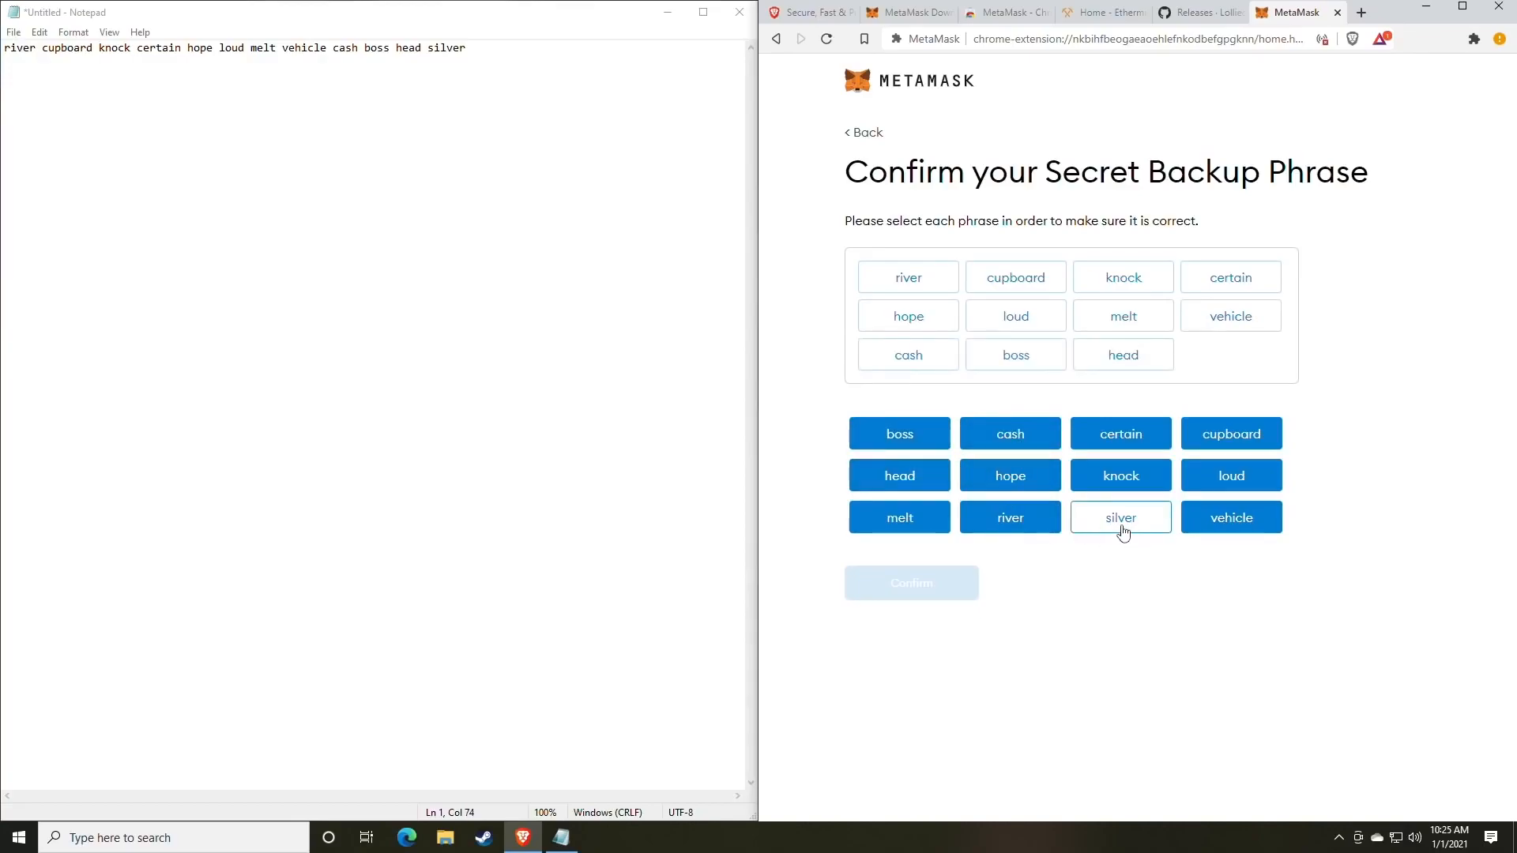
{"action": "left_click", "coordinate": [1121, 529]}
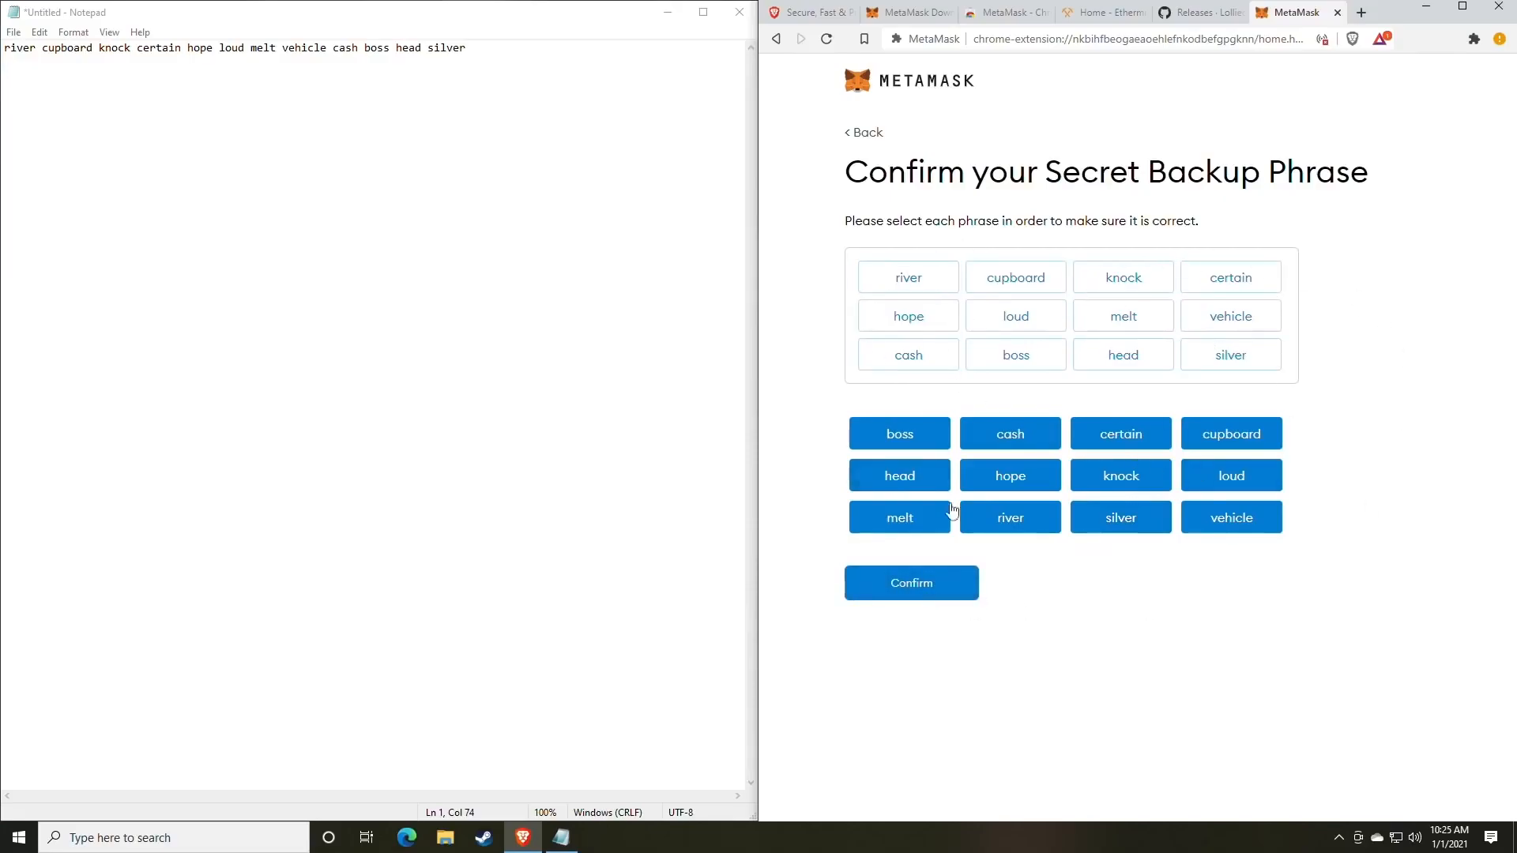
{"action": "left_click", "coordinate": [895, 591]}
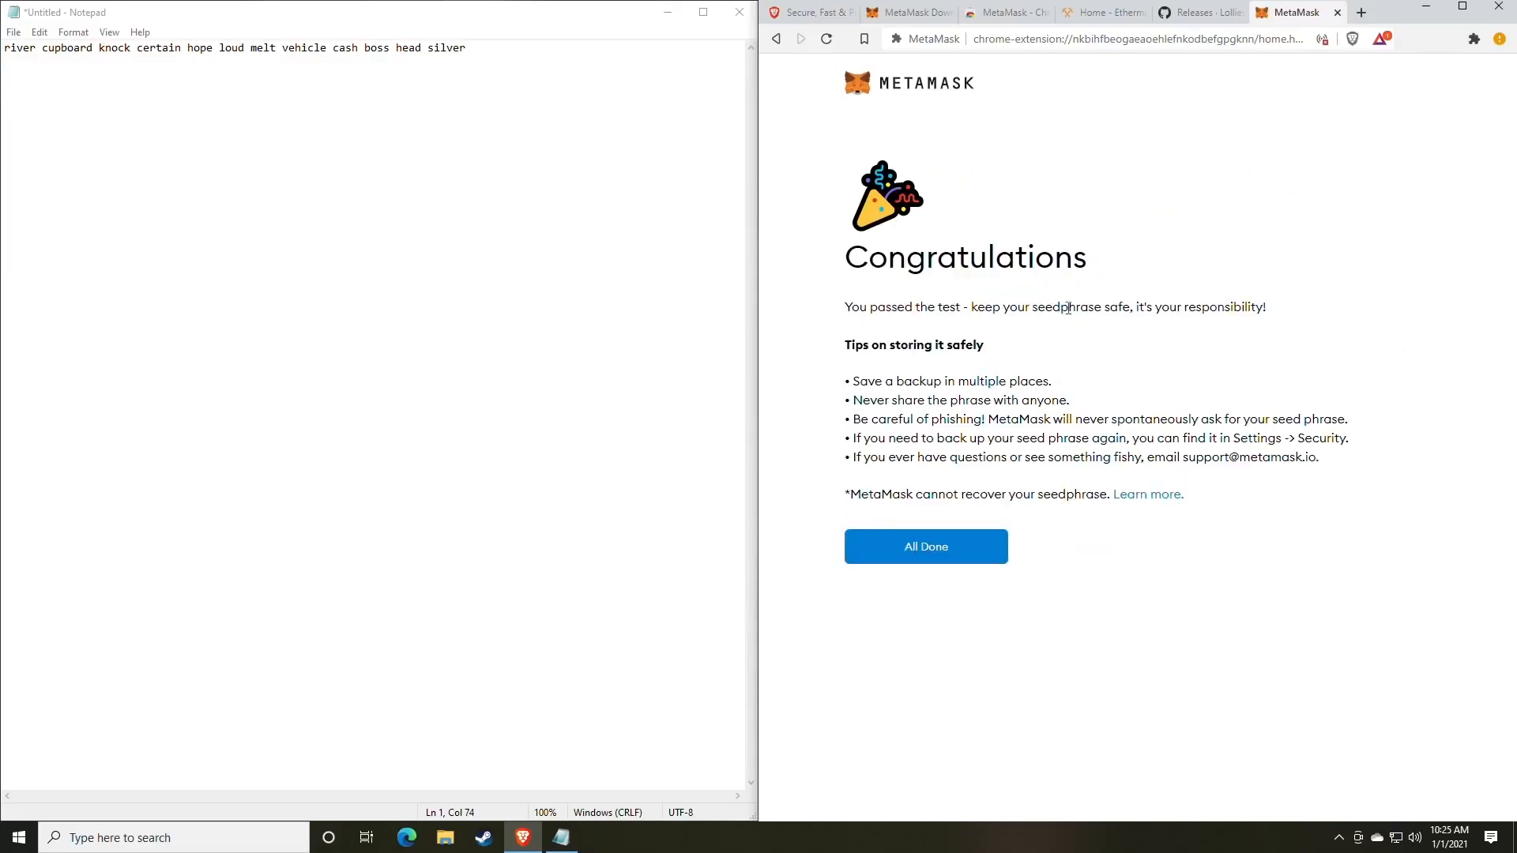
Finish setup and dismiss the token swapping announcement to reach Account 1's wallet home.
{"action": "left_click", "coordinate": [943, 558]}
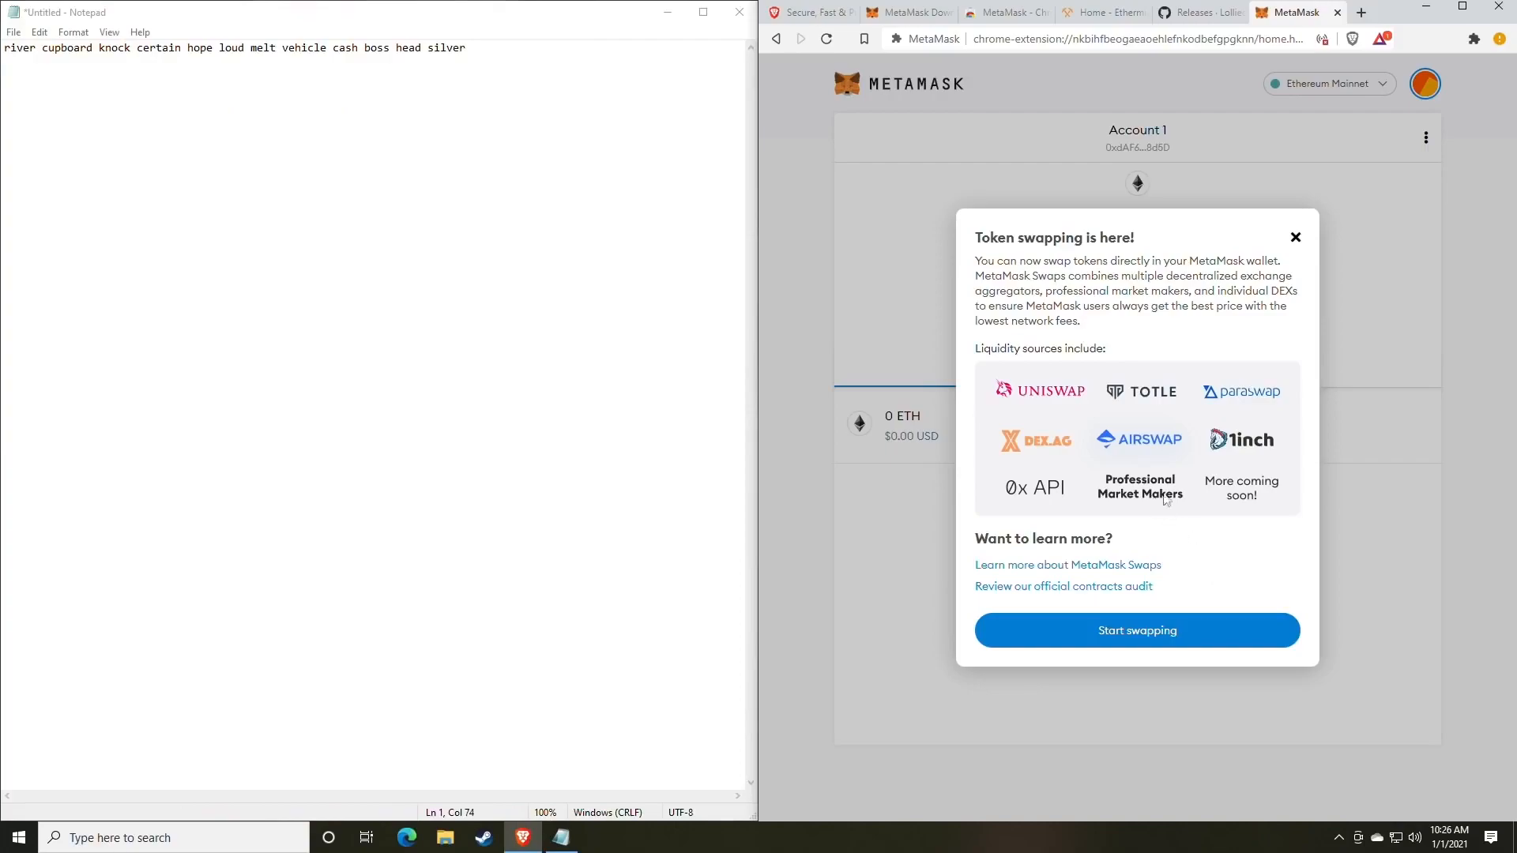
{"action": "left_click", "coordinate": [1296, 237]}
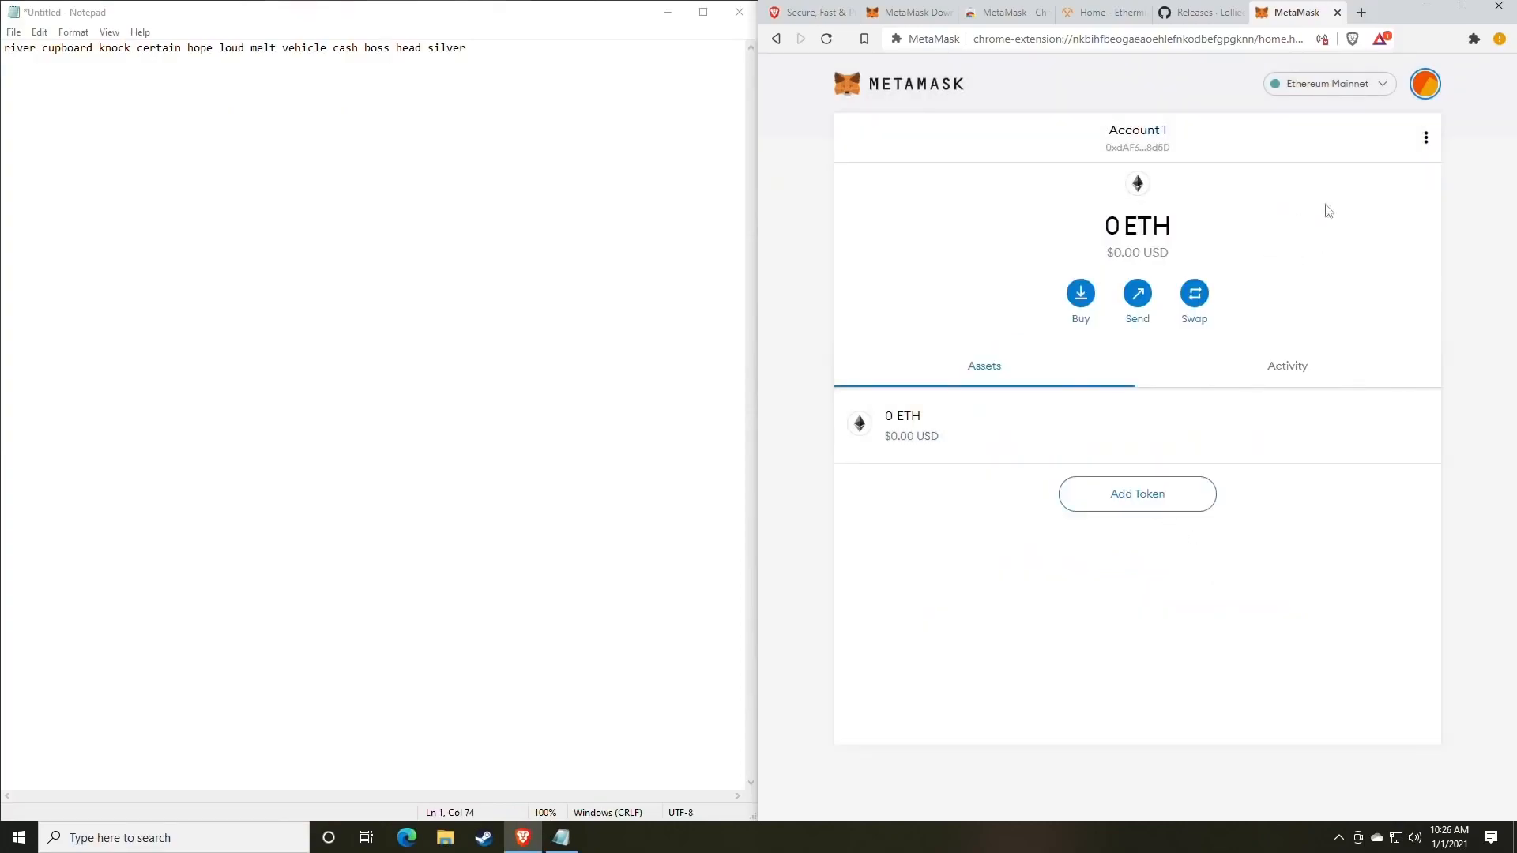
{"action": "left_click", "coordinate": [1425, 85]}
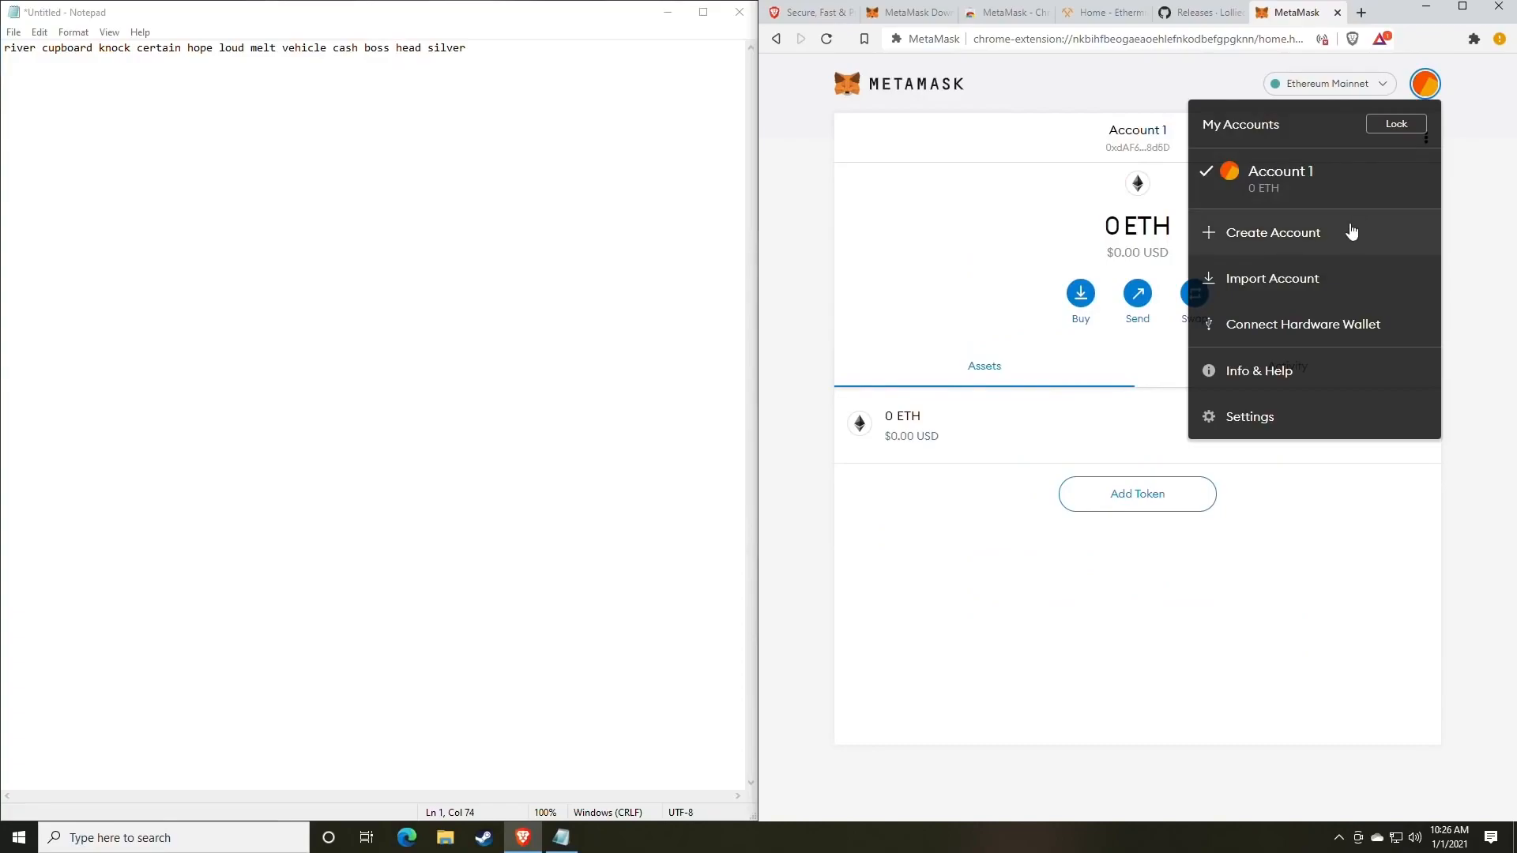
{"action": "left_click", "coordinate": [982, 244]}
Copy Account 1's wallet address and paste it on its own line in Notepad.
{"action": "left_click", "coordinate": [1148, 148]}
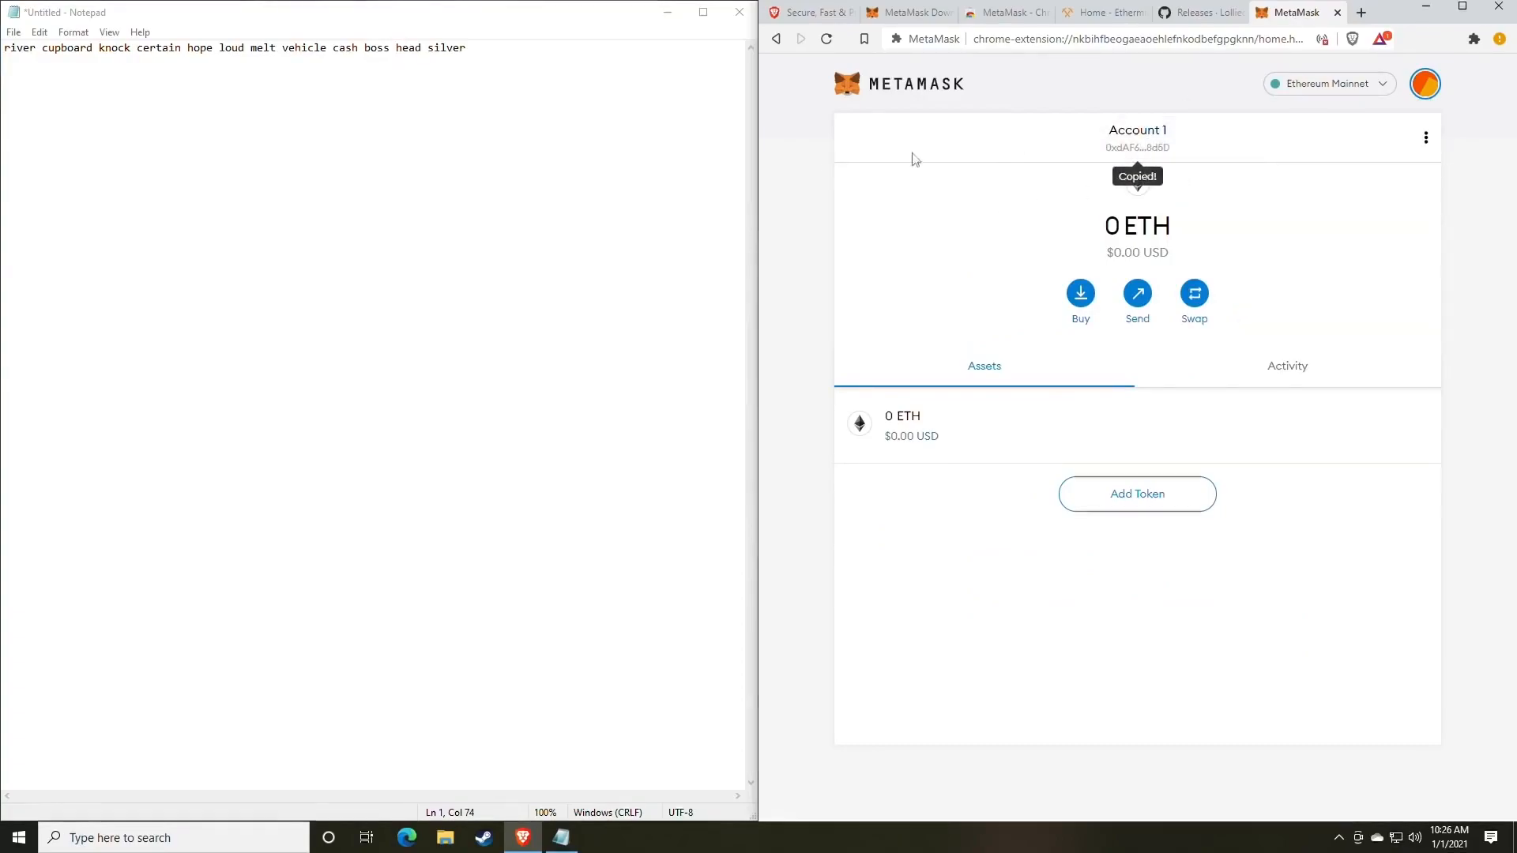
{"action": "left_click", "coordinate": [505, 64]}
{"action": "type", "text": "0xdAF673AFf4315BfabB8BD7Dc352c28432D7a8d5D"}
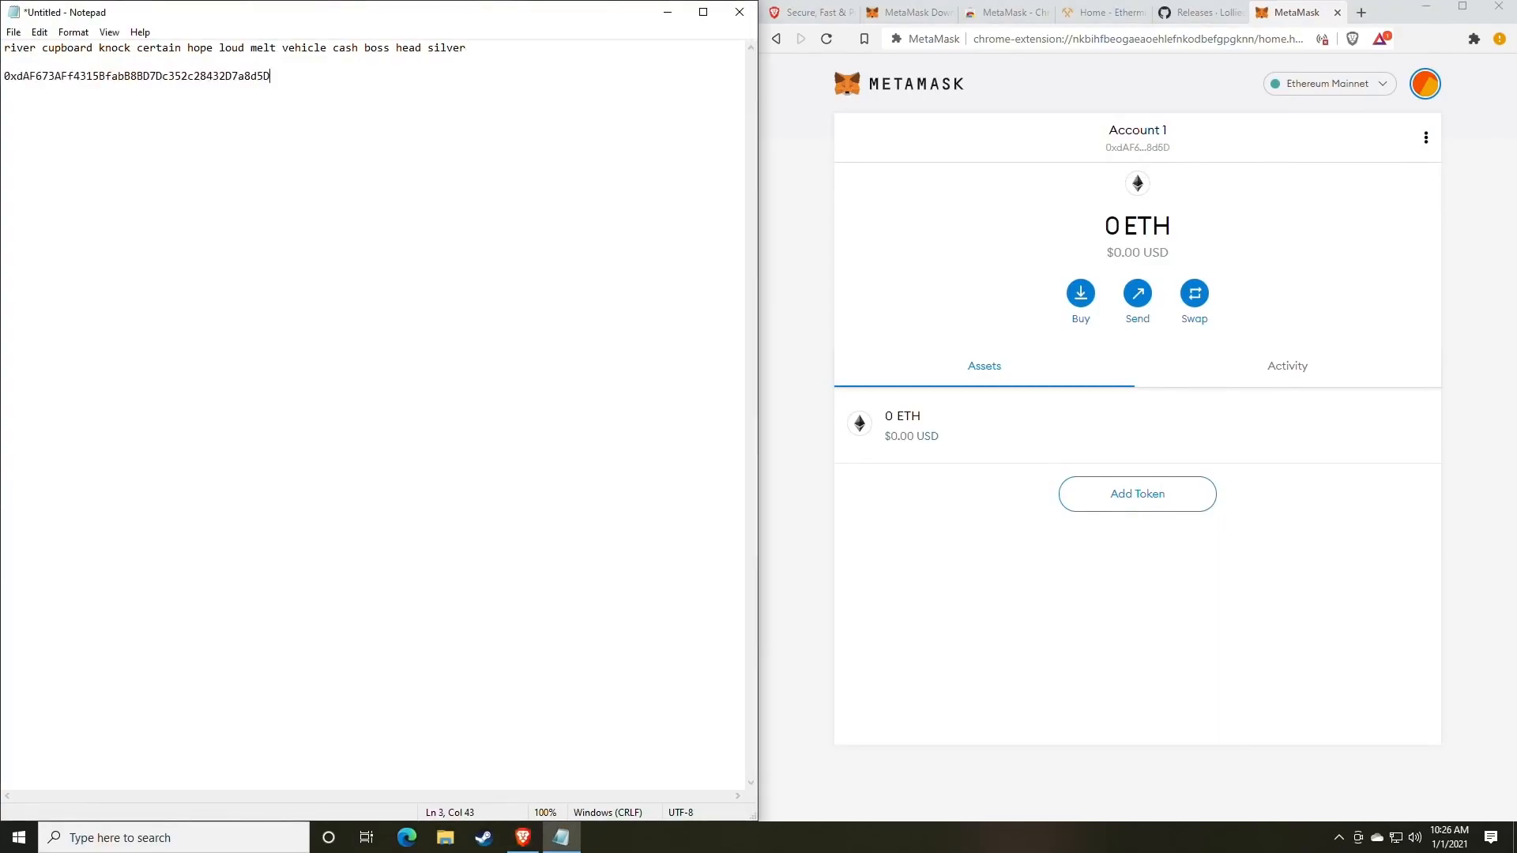
{"action": "left_click_drag", "start_coordinate": [467, 49], "coordinate": [16, 46]}
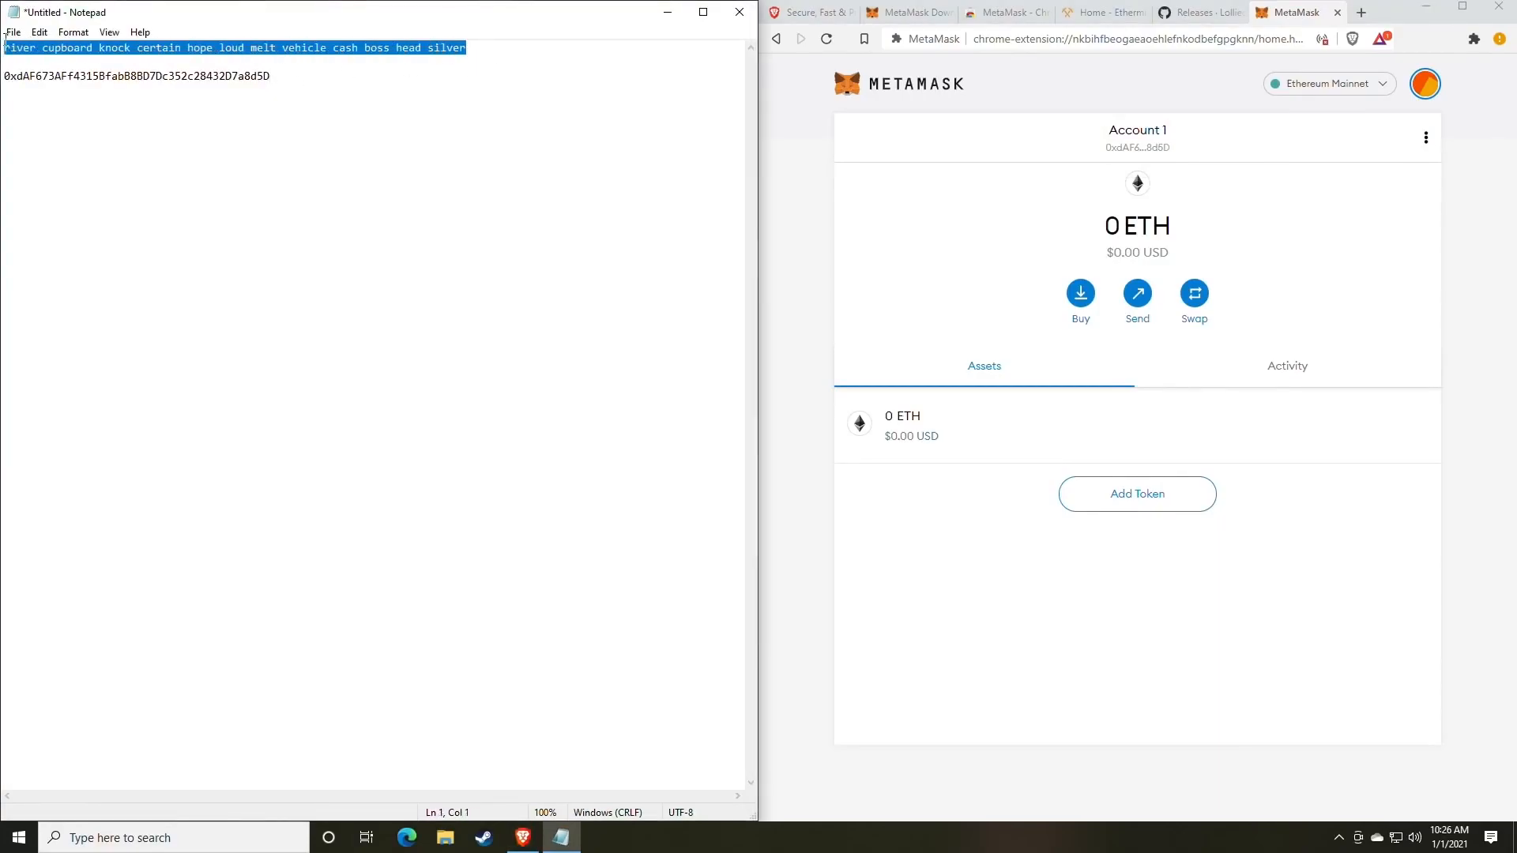
{"action": "left_click_drag", "start_coordinate": [271, 76], "coordinate": [4, 73]}
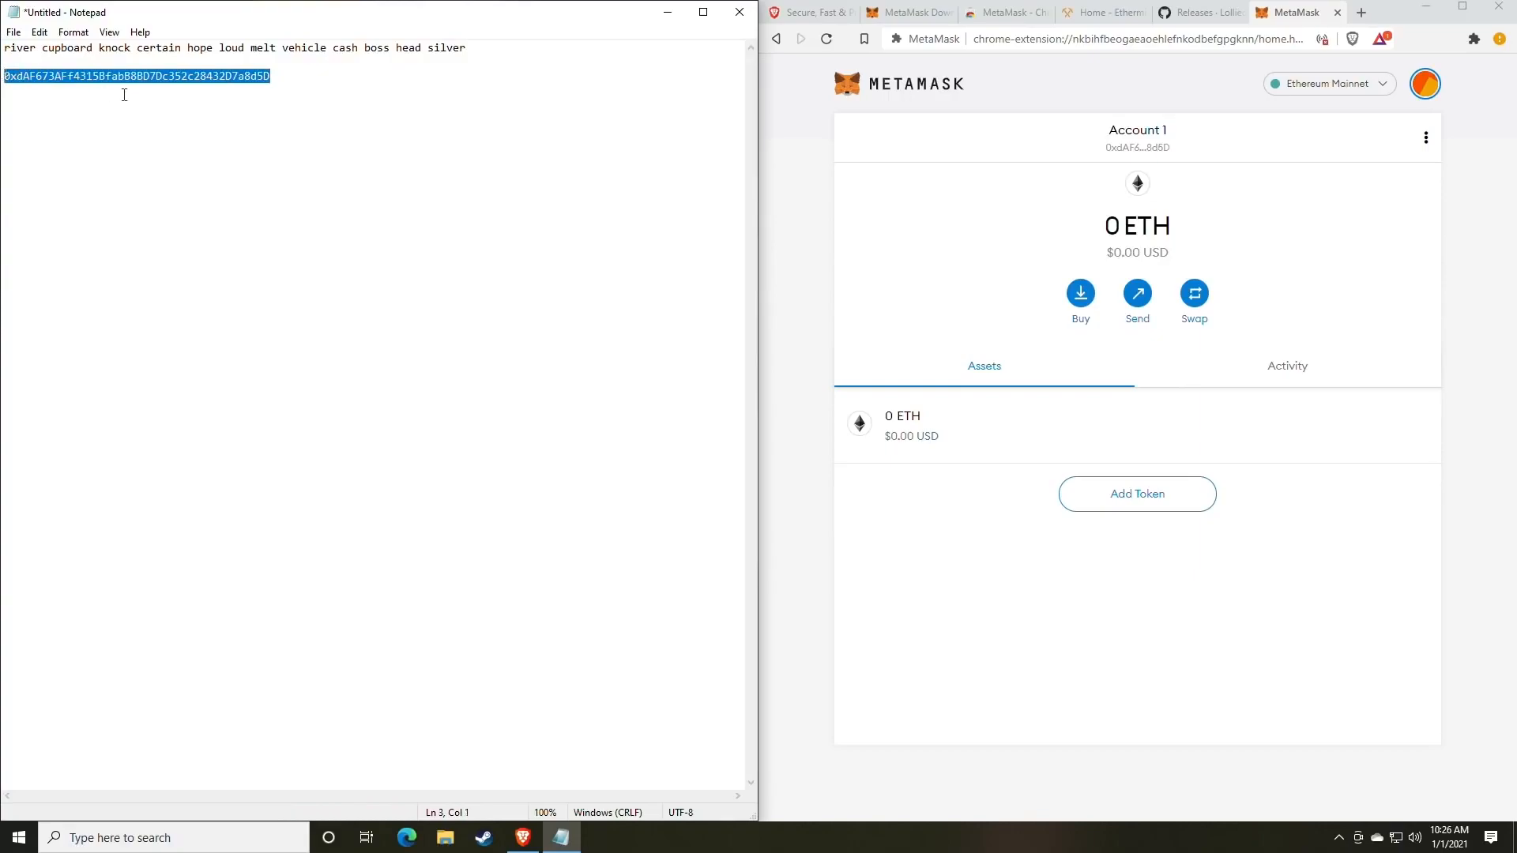
{"action": "left_click", "coordinate": [147, 82]}
{"action": "double_click", "coordinate": [146, 82]}
{"action": "left_click", "coordinate": [329, 148]}
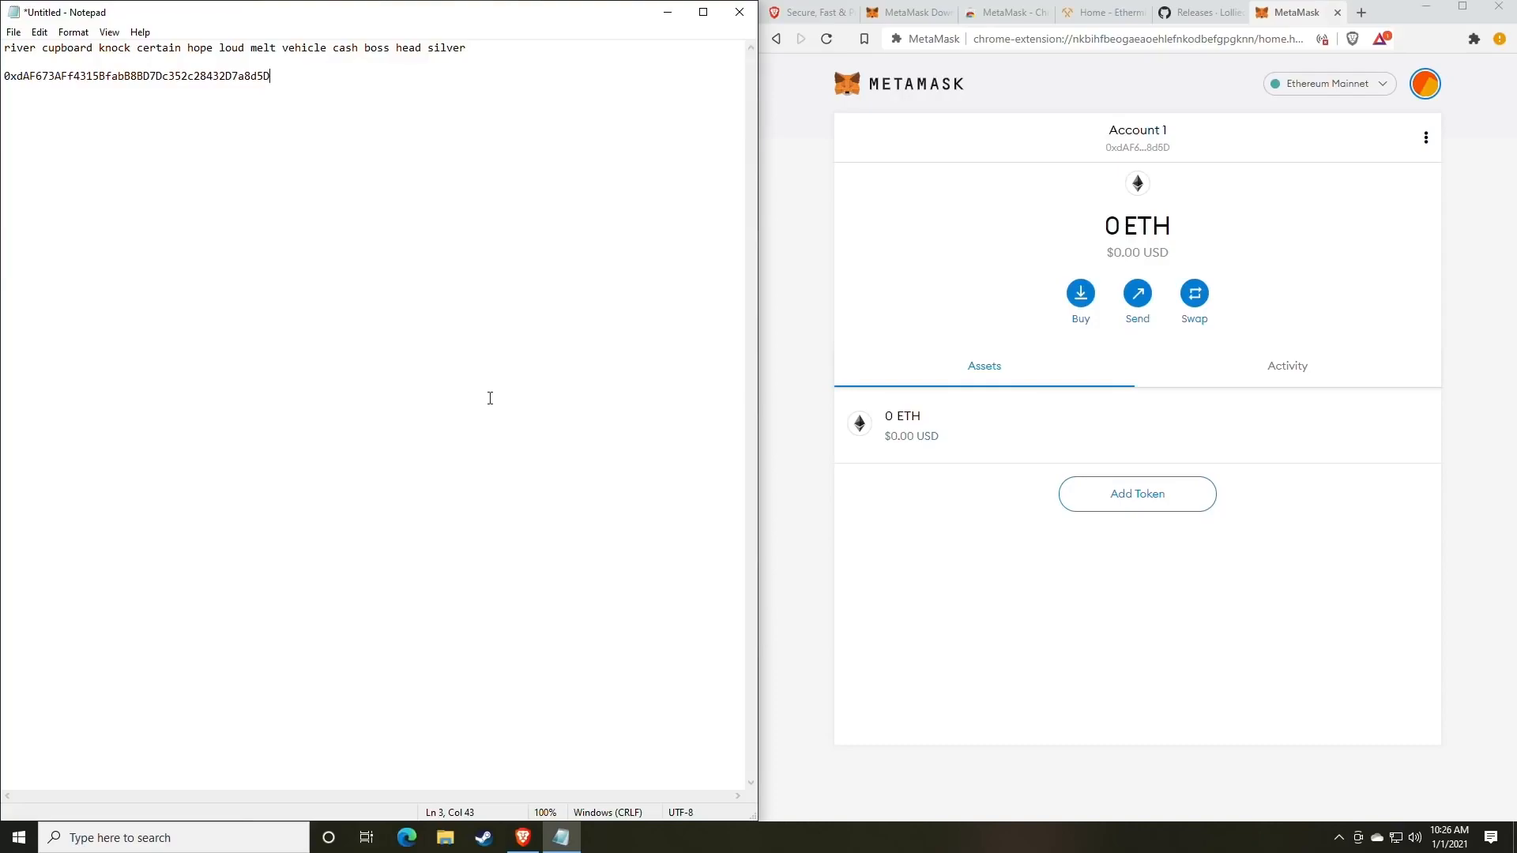
{"action": "left_click_drag", "start_coordinate": [270, 76], "coordinate": [9, 87]}
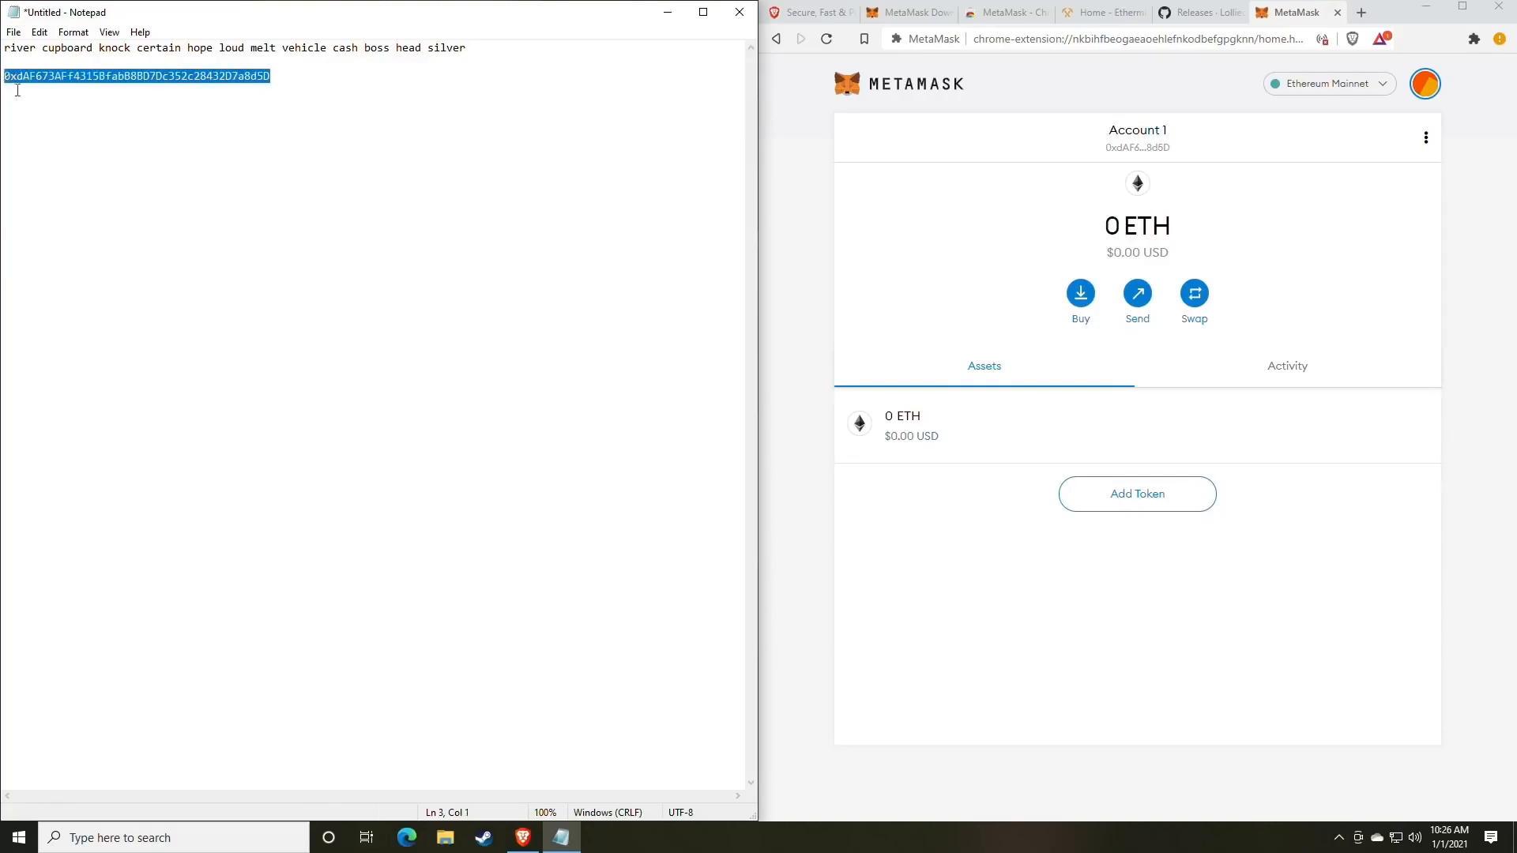
{"action": "left_click", "coordinate": [350, 180]}
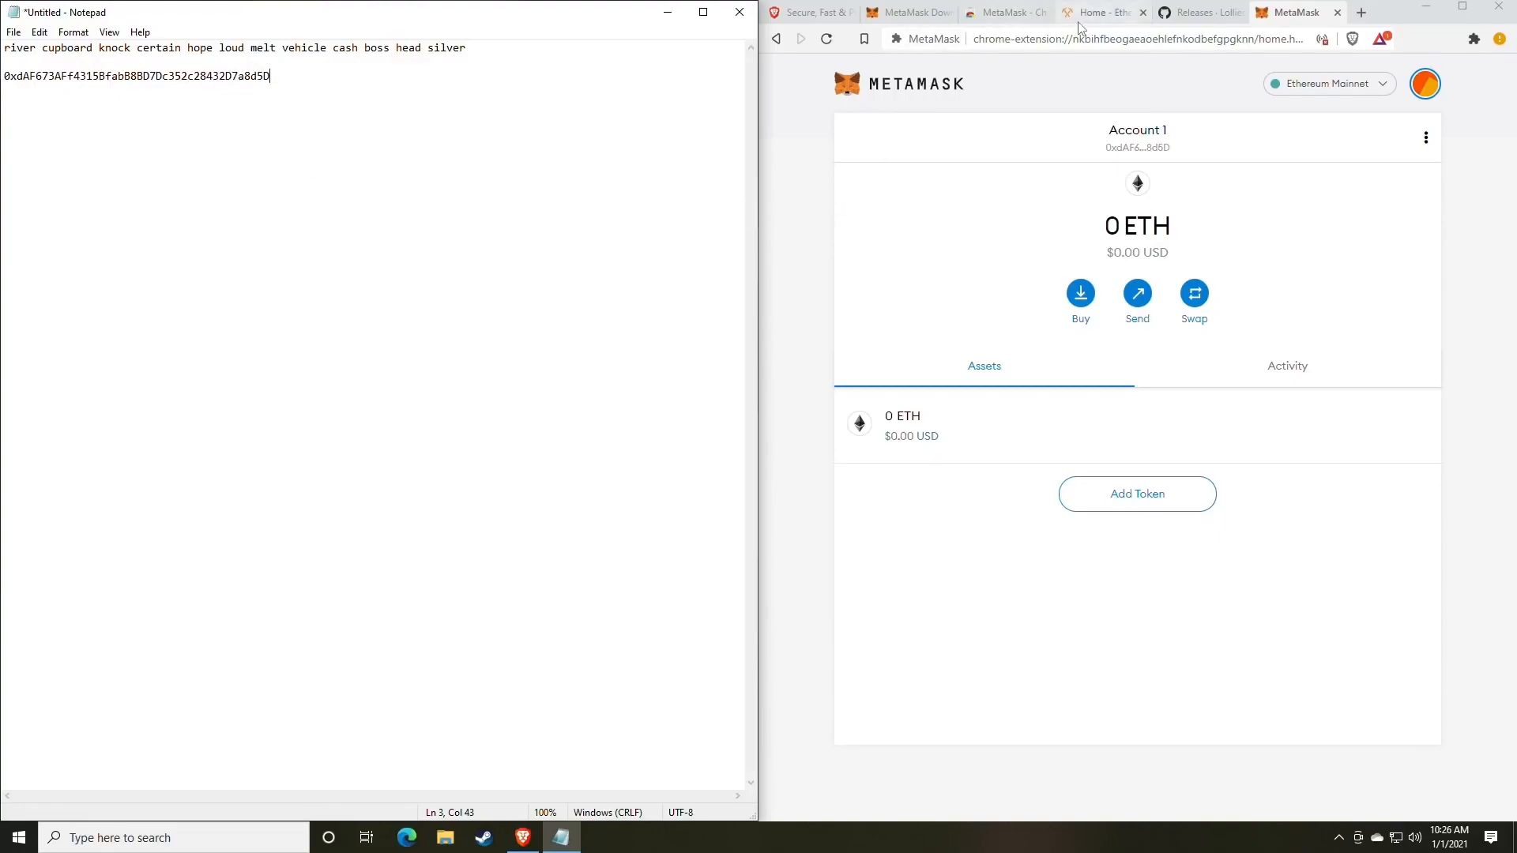
Switch to the lolMiner releases page and scroll to the lolMiner 1.17 Assets section.
{"action": "left_click", "coordinate": [1189, 19]}
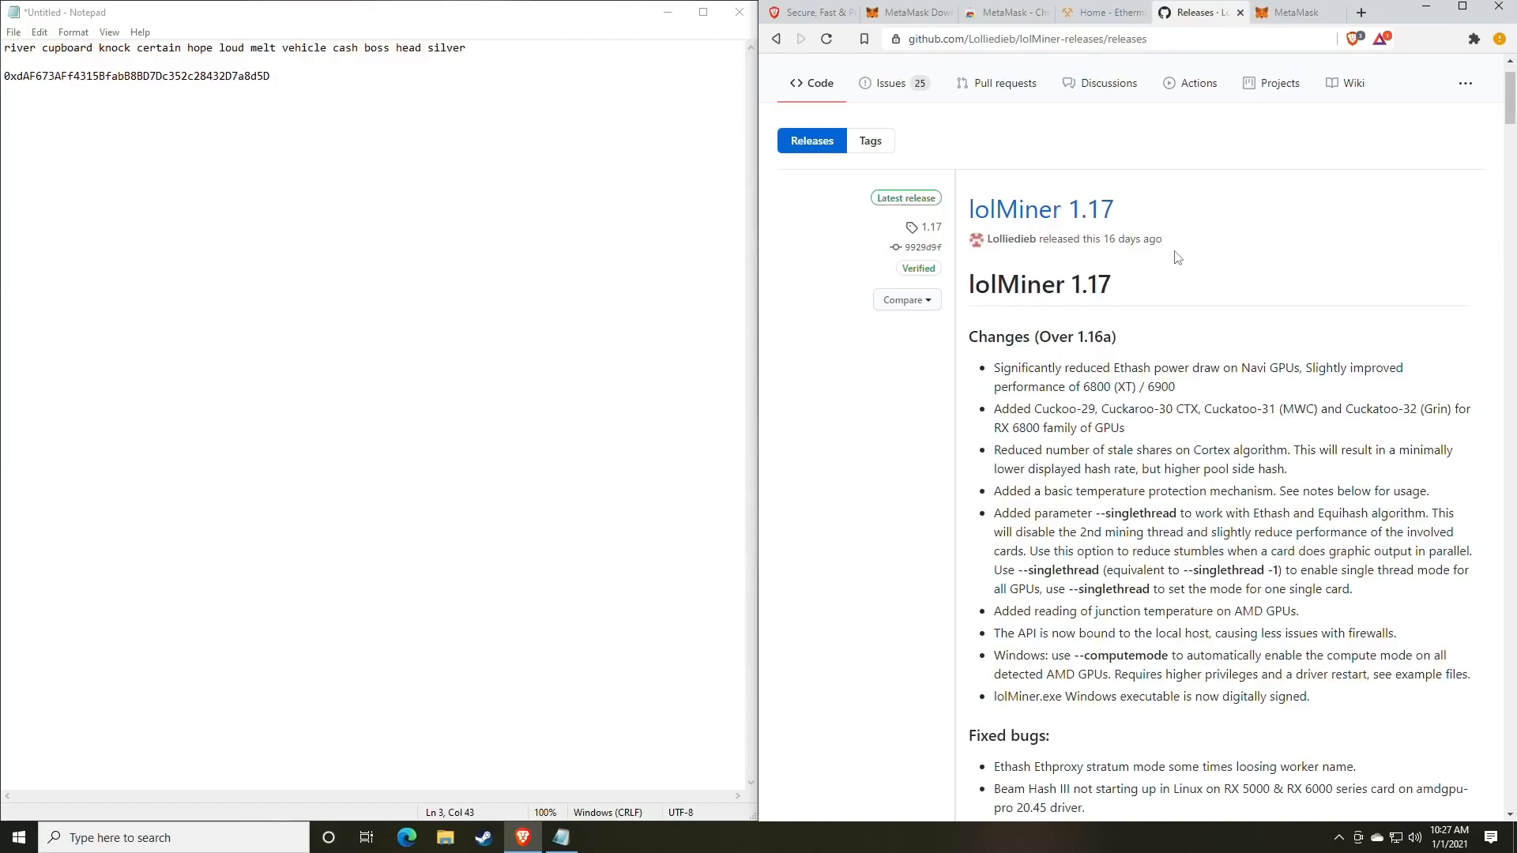
{"action": "scroll", "coordinate": [1130, 296], "scroll_direction": "down", "scroll_amount": 1}
{"action": "scroll", "coordinate": [1130, 296], "scroll_direction": "up", "scroll_amount": 1}
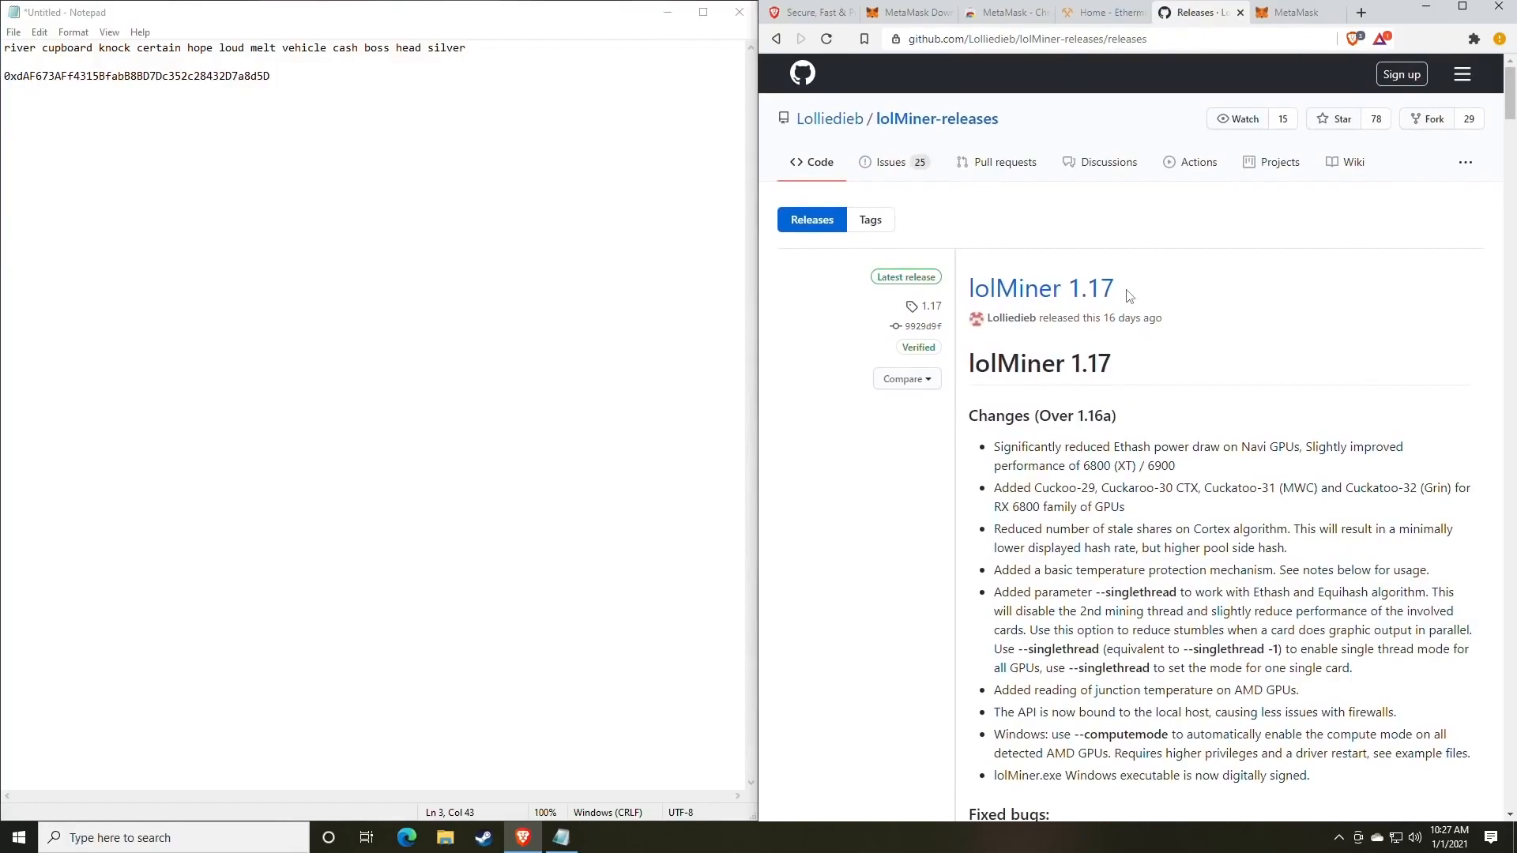
{"action": "scroll", "coordinate": [1130, 296], "scroll_direction": "down", "scroll_amount": 10}
{"action": "scroll", "coordinate": [1130, 295], "scroll_direction": "up", "scroll_amount": 10}
{"action": "scroll", "coordinate": [1130, 296], "scroll_direction": "up", "scroll_amount": 2}
{"action": "scroll", "coordinate": [1170, 402], "scroll_direction": "down", "scroll_amount": 8}
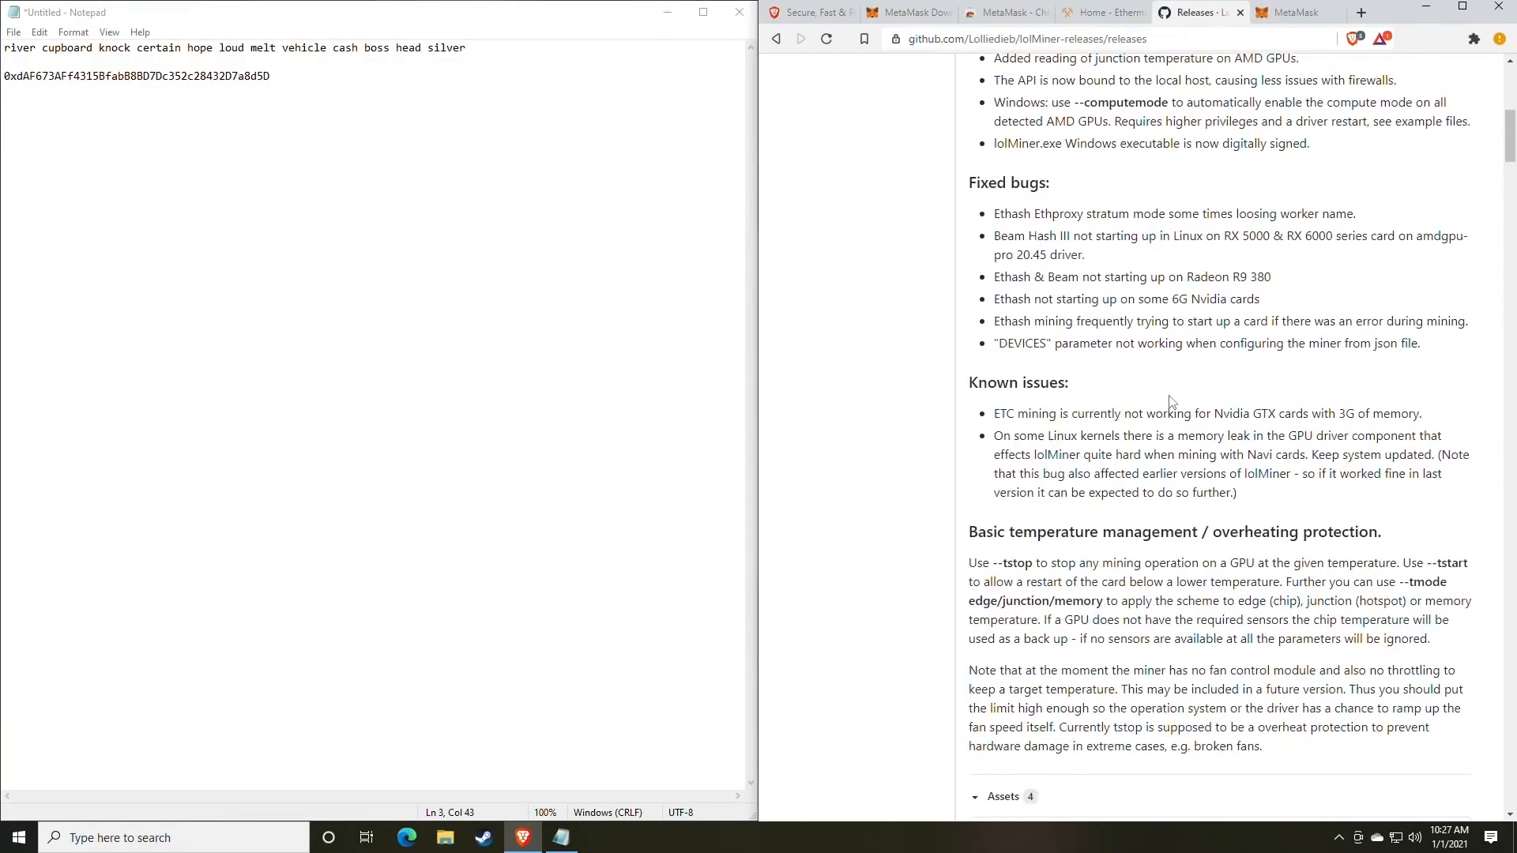
{"action": "scroll", "coordinate": [1171, 402], "scroll_direction": "down", "scroll_amount": 4}
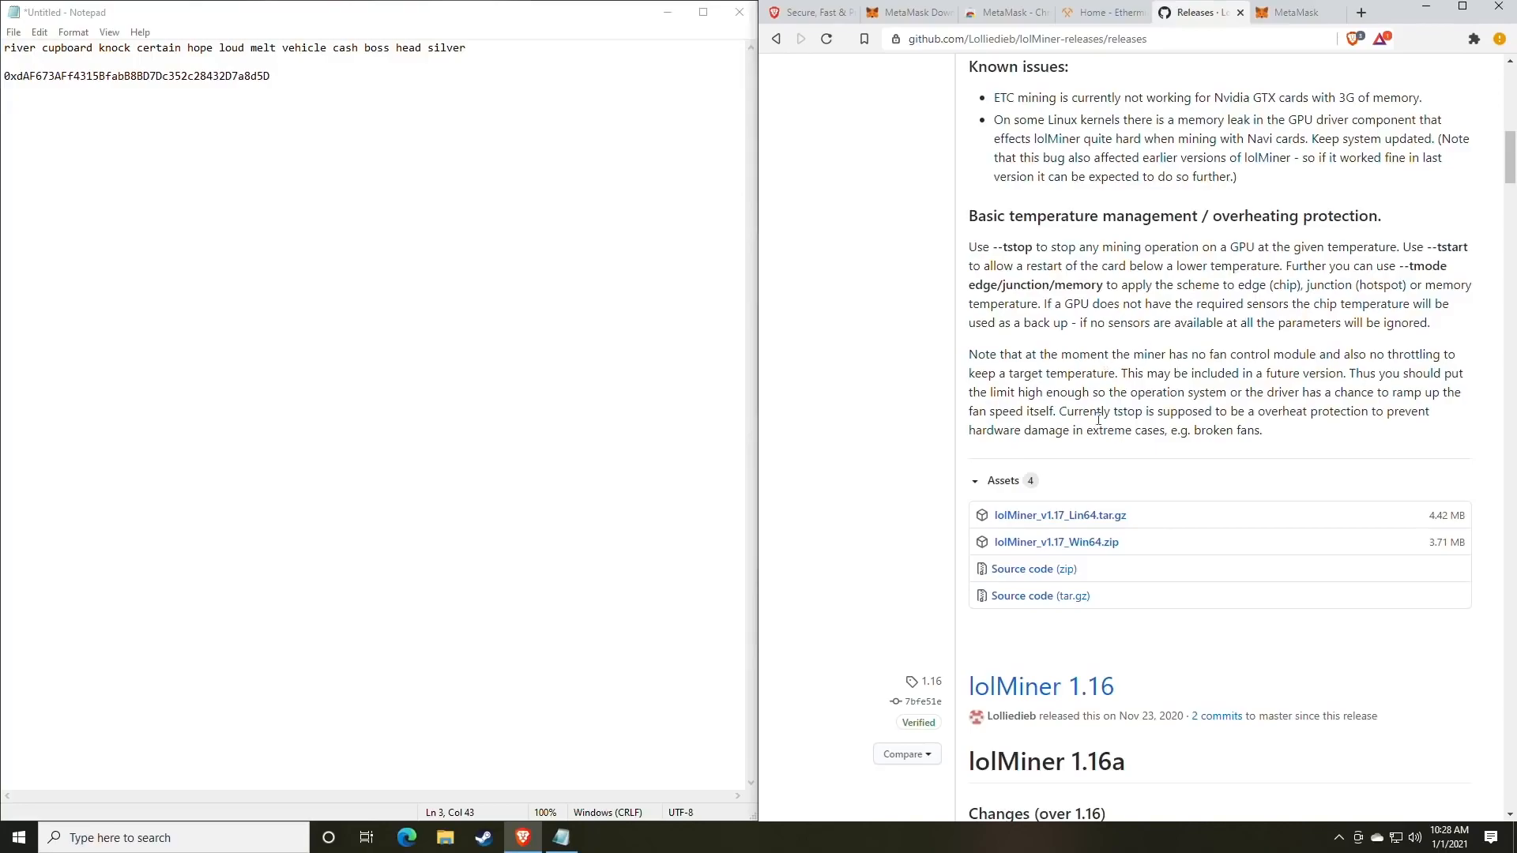
{"action": "scroll", "coordinate": [1098, 423], "scroll_direction": "up", "scroll_amount": 10}
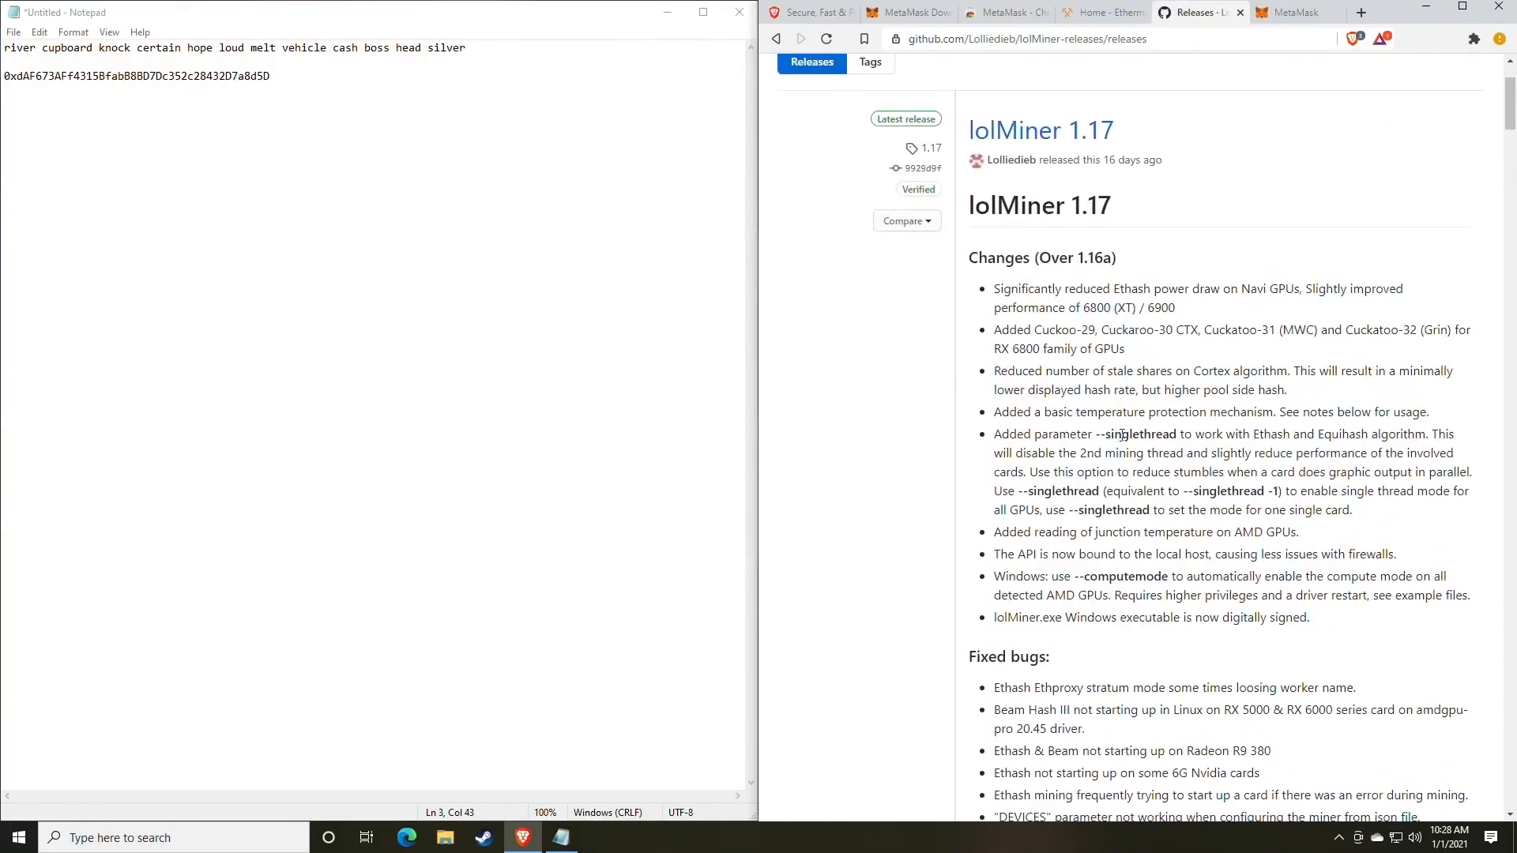
{"action": "scroll", "coordinate": [1118, 430], "scroll_direction": "up", "scroll_amount": 2}
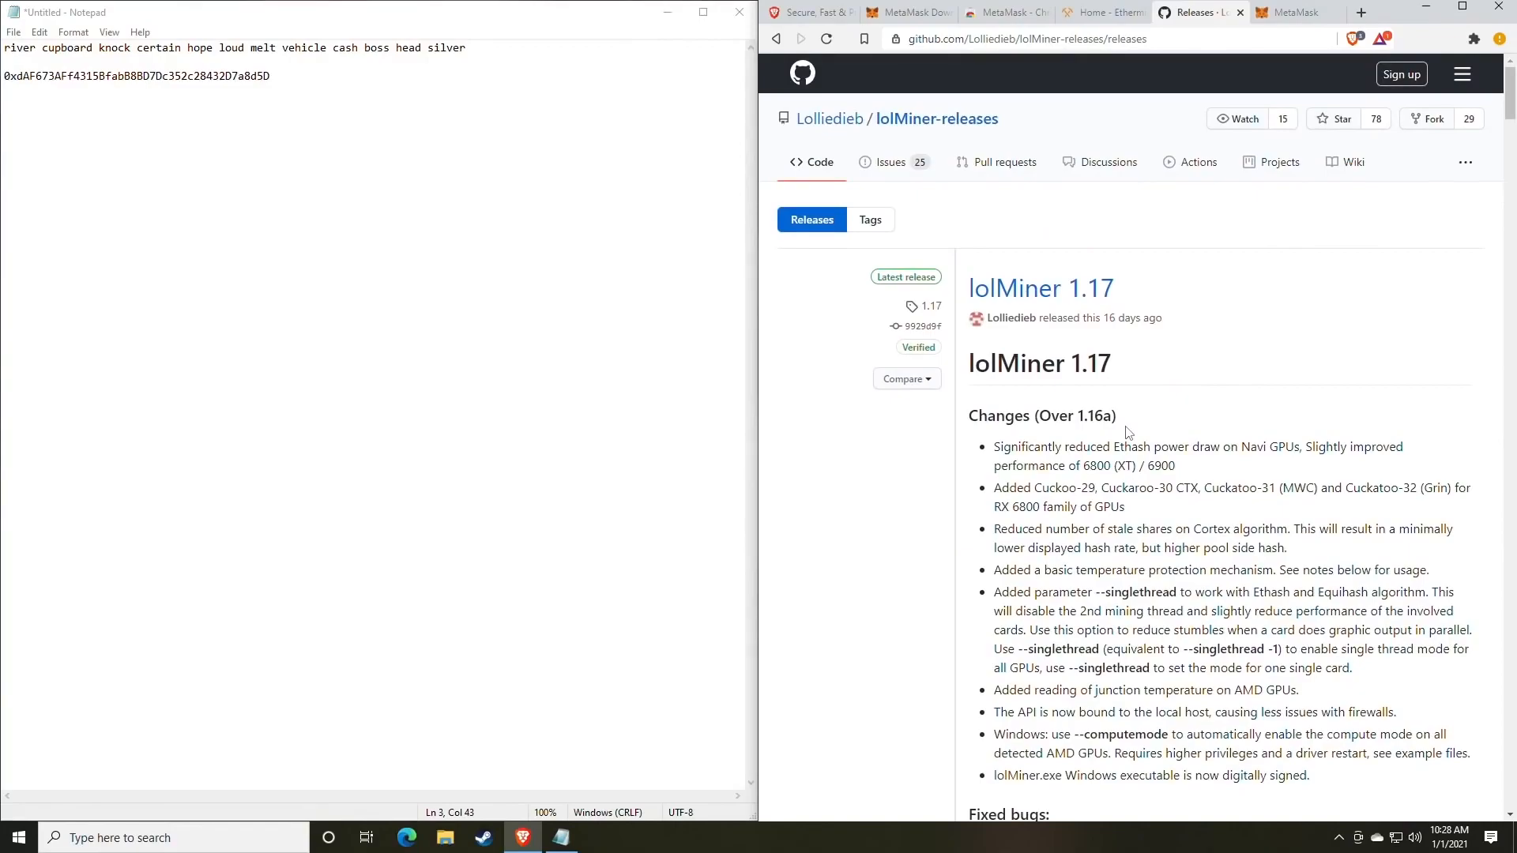
{"action": "scroll", "coordinate": [1138, 438], "scroll_direction": "down", "scroll_amount": 9}
{"action": "scroll", "coordinate": [1161, 447], "scroll_direction": "down", "scroll_amount": 3}
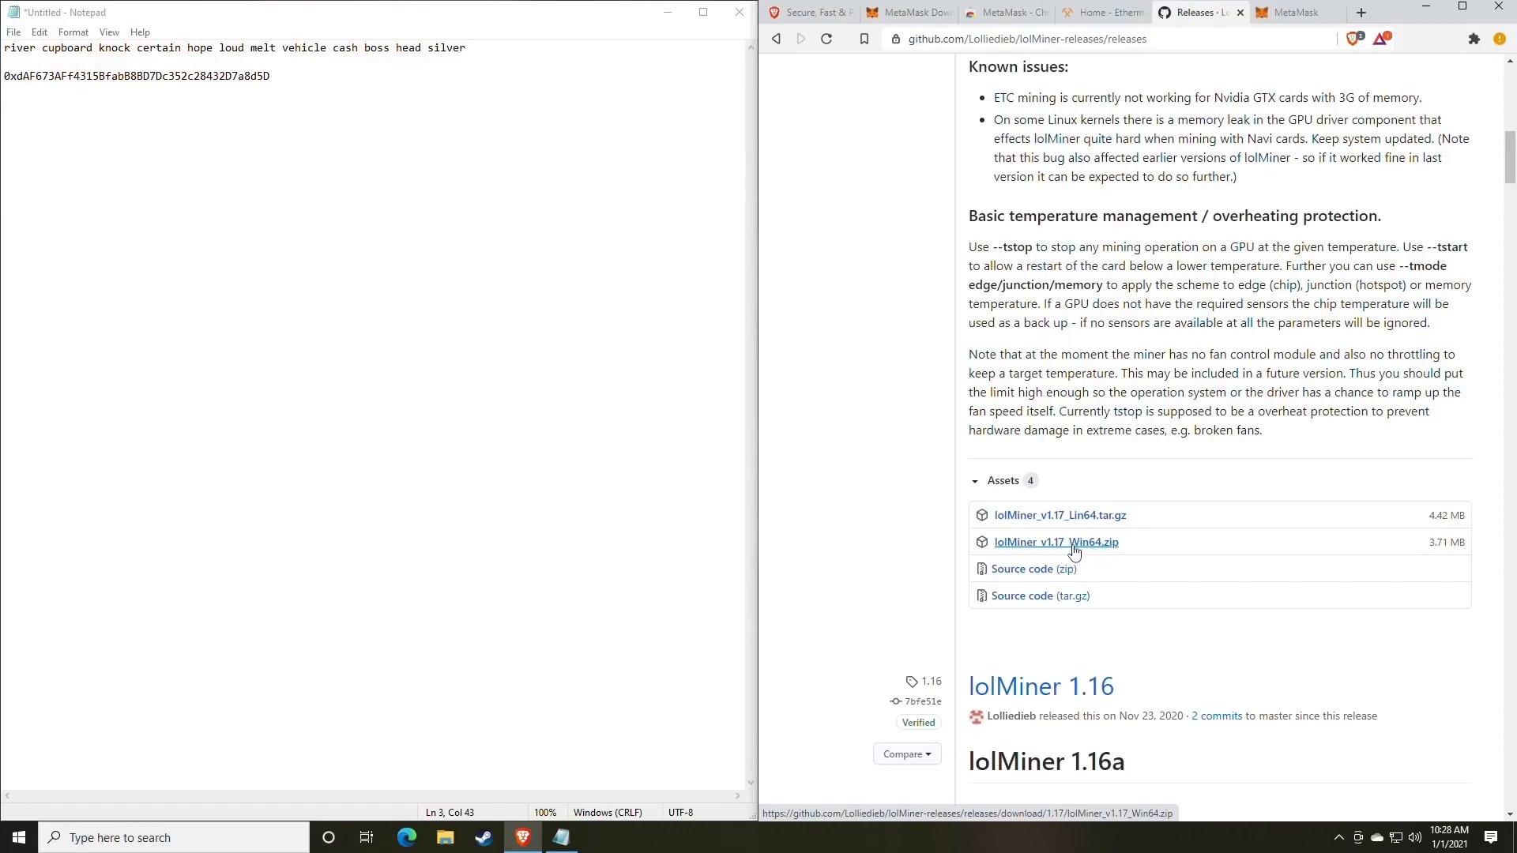
Save lolMiner_v1.17_Win64.zip under its default name and show it in the Downloads folder.
{"action": "left_click", "coordinate": [1066, 545]}
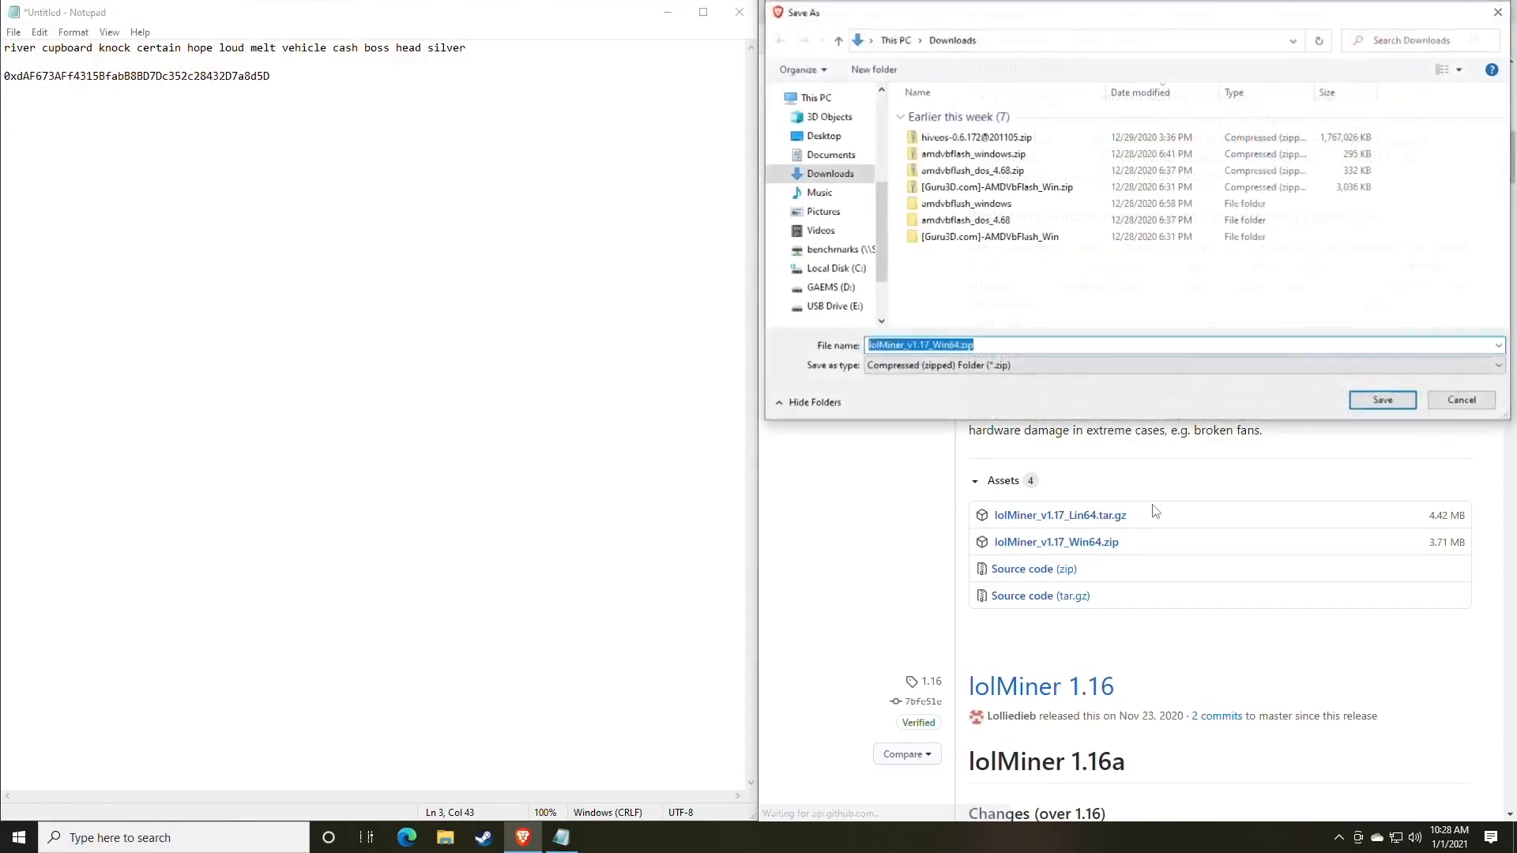
{"action": "key", "text": "Return"}
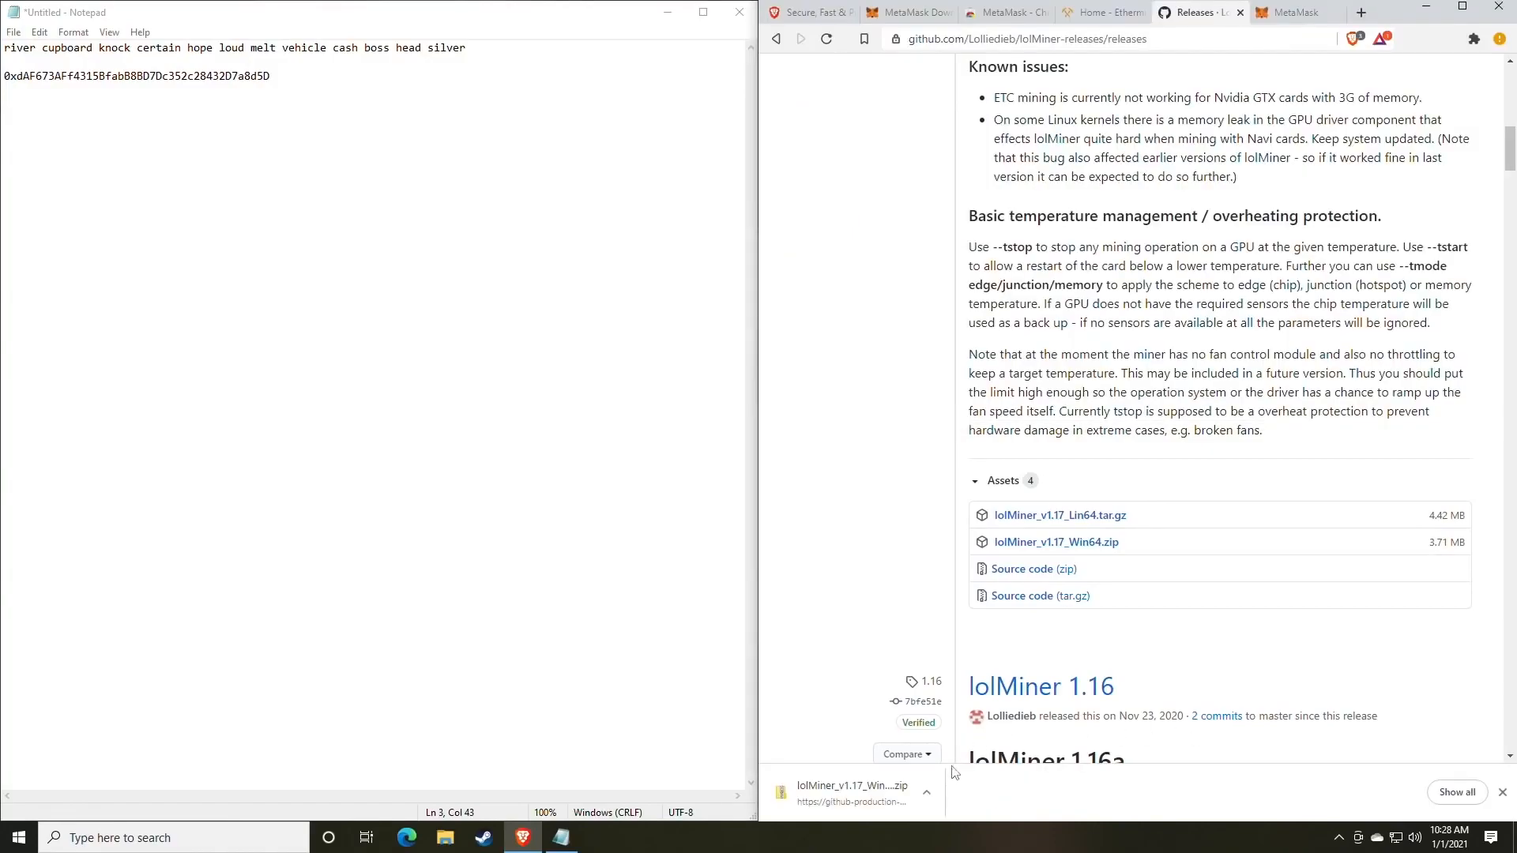
{"action": "left_click", "coordinate": [928, 794]}
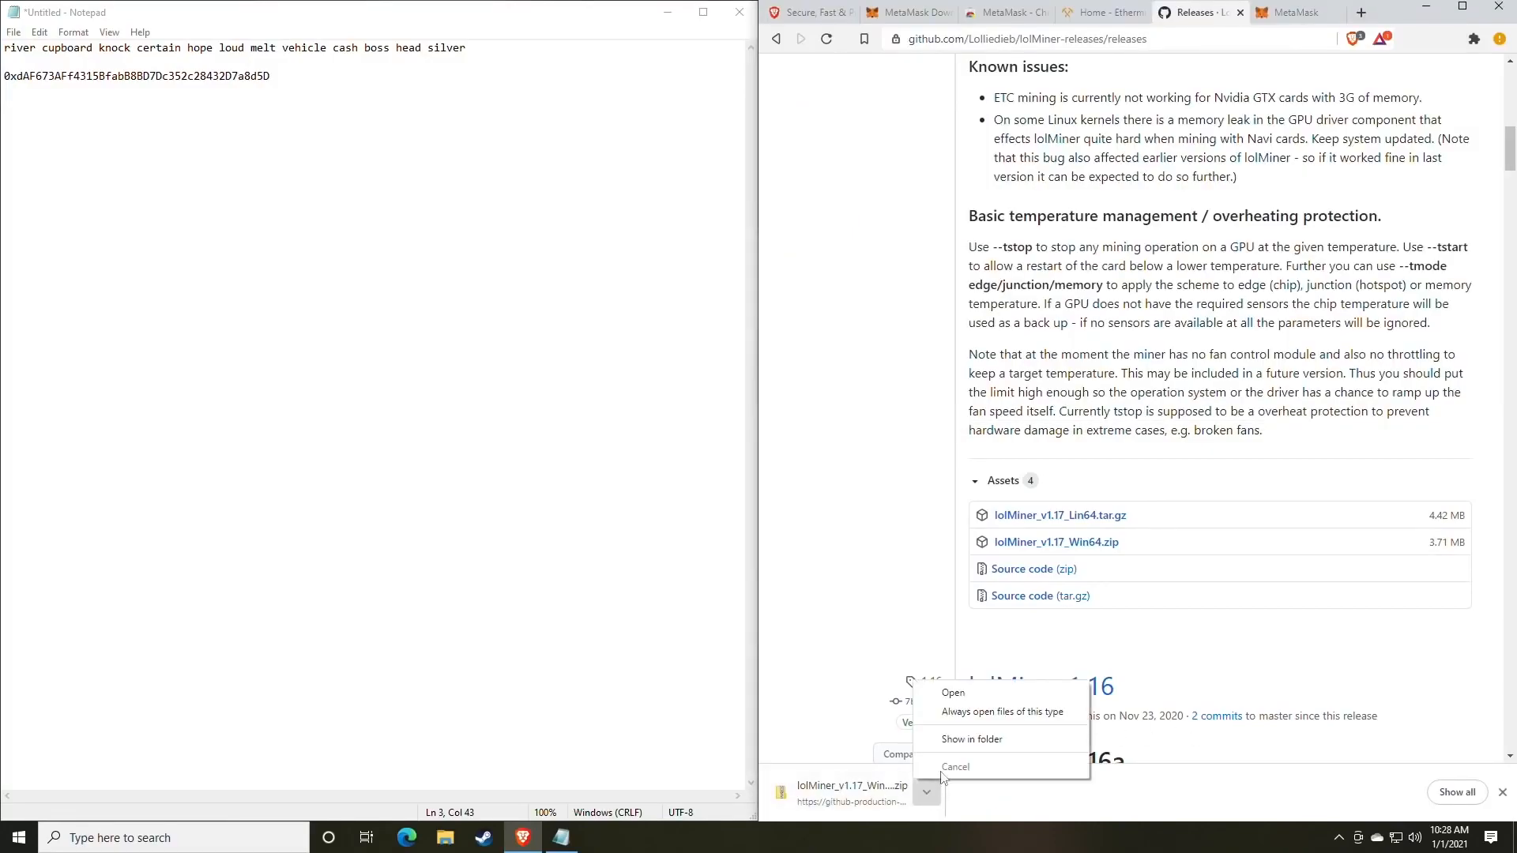
{"action": "left_click", "coordinate": [979, 739]}
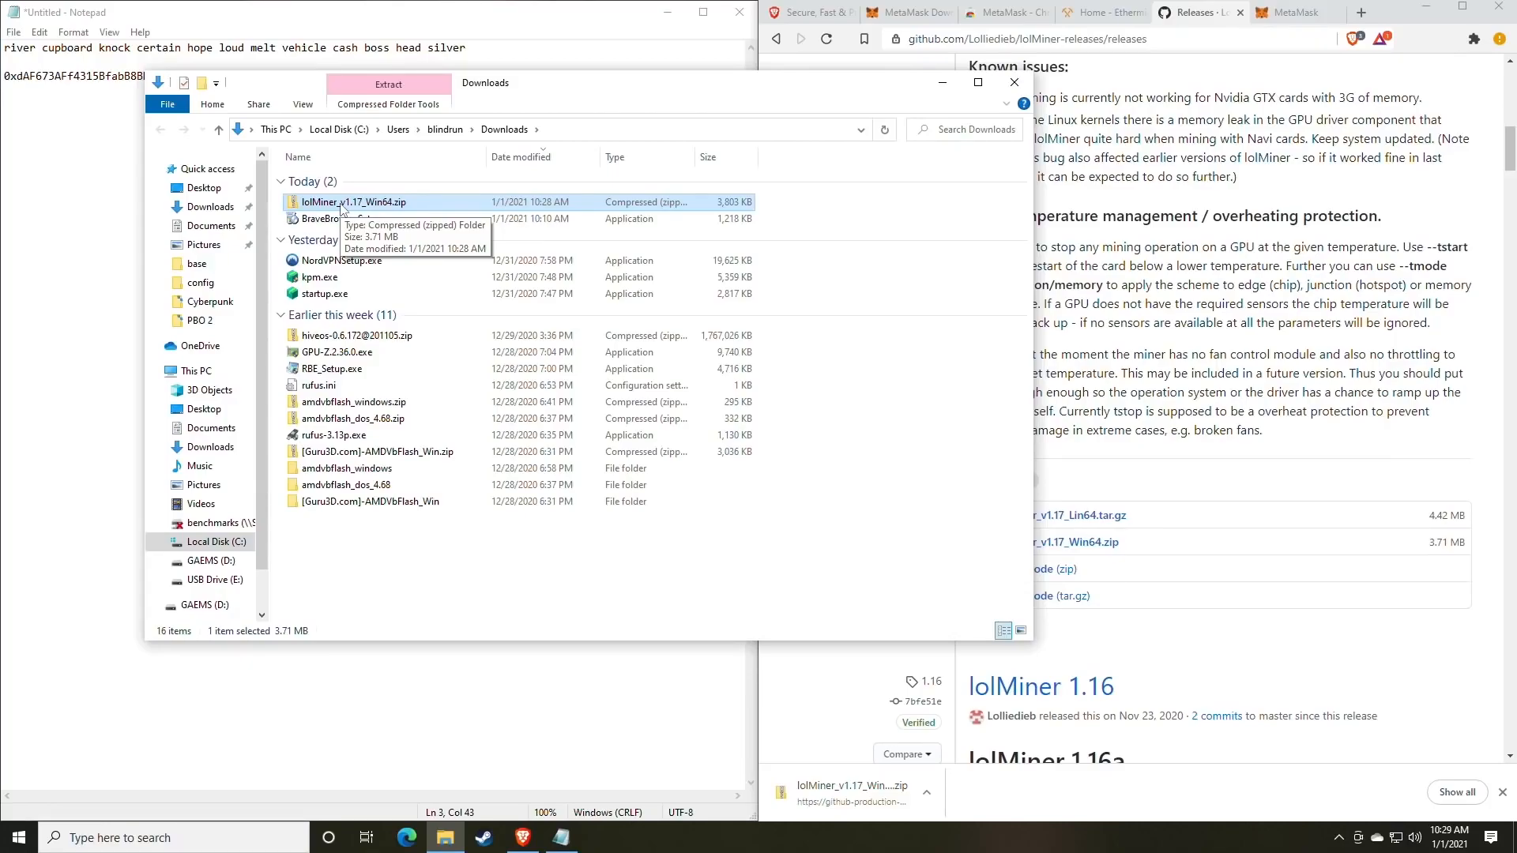
Look in the Miners folder on the GAEMS (D:) drive, then return to Downloads.
{"action": "left_click", "coordinate": [211, 561]}
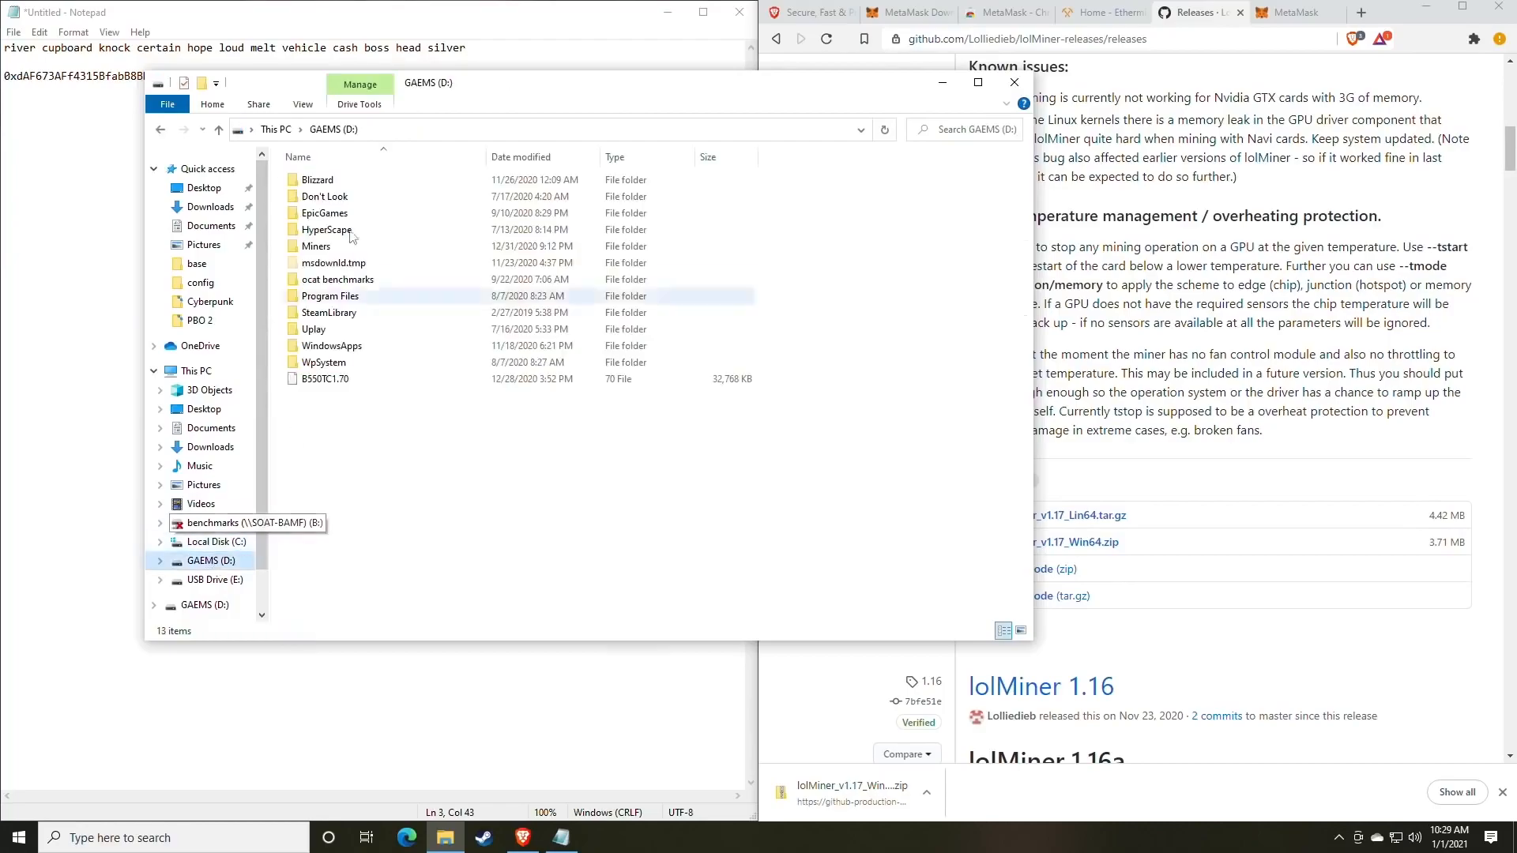
{"action": "double_click", "coordinate": [316, 246]}
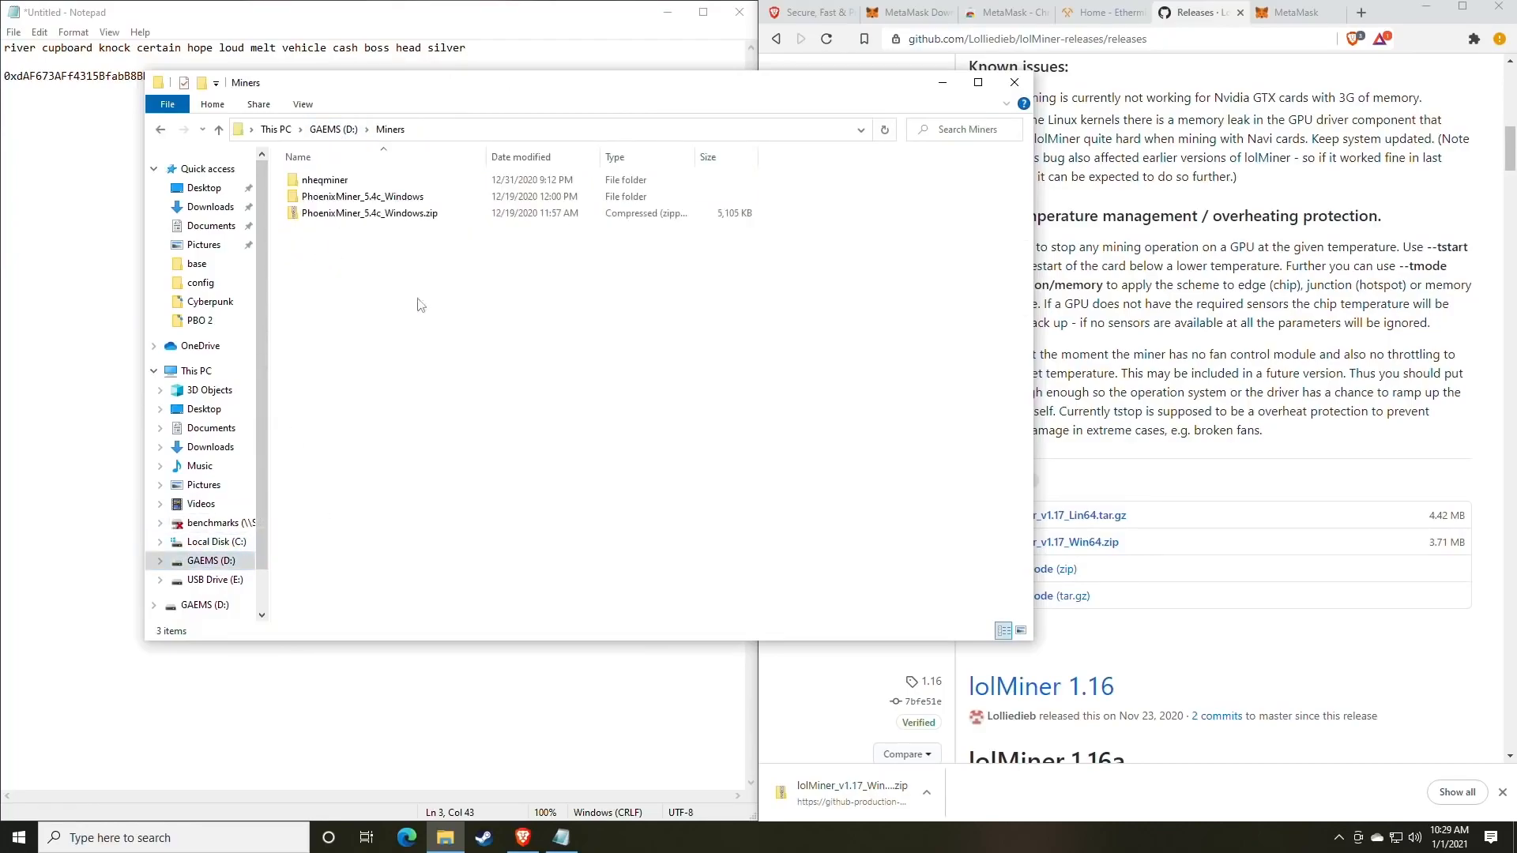
{"action": "left_click", "coordinate": [161, 130]}
{"action": "left_click", "coordinate": [161, 130]}
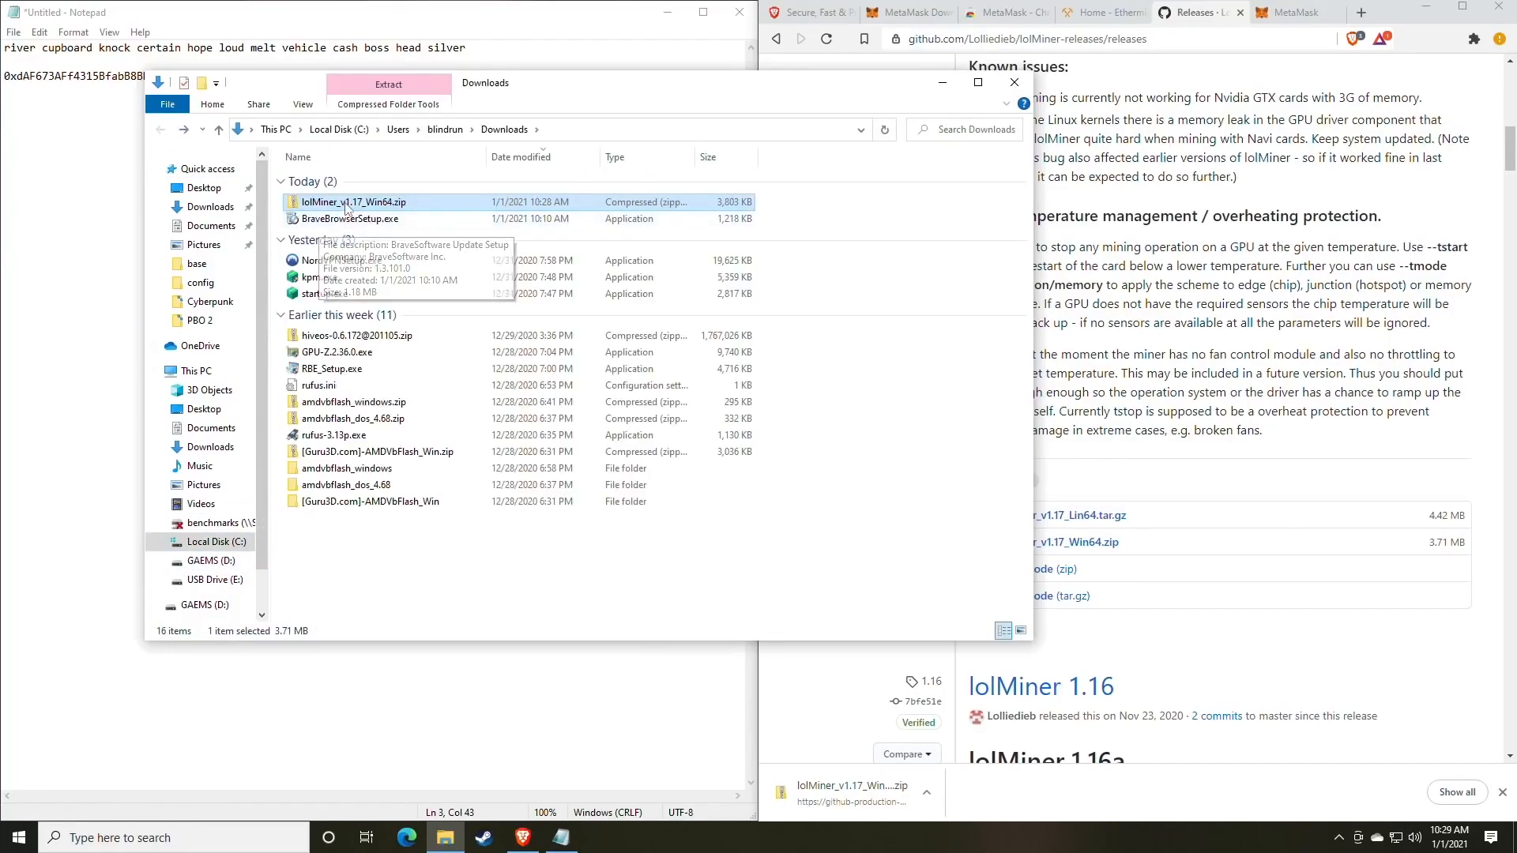
Extract All of lolMiner_v1.17_Win64.zip into Downloads and open the extracted 1.17 folder.
{"action": "right_click", "coordinate": [347, 204]}
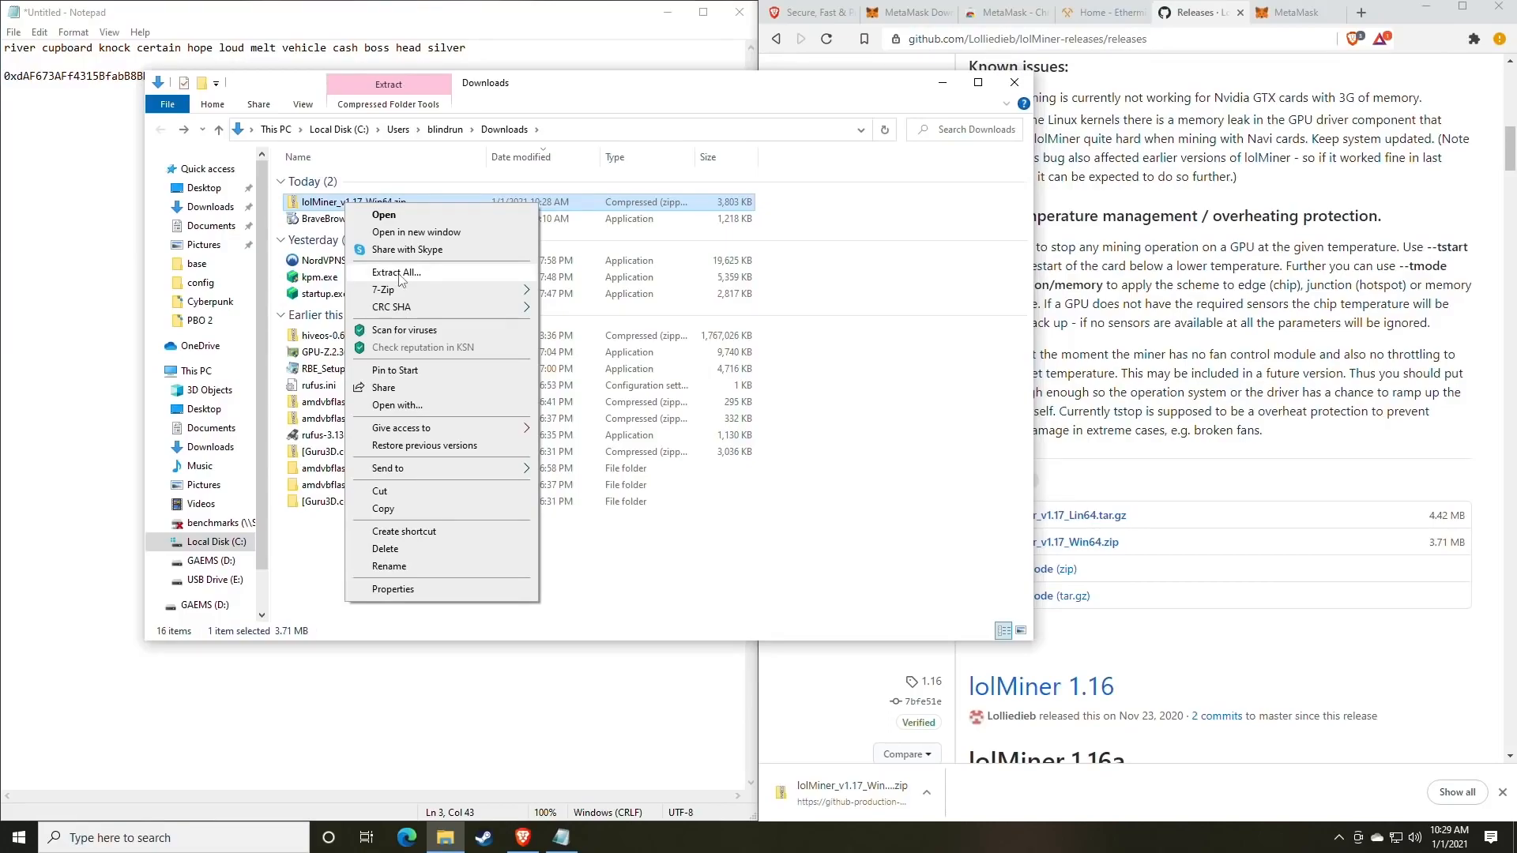
{"action": "mouse_move", "coordinate": [388, 296]}
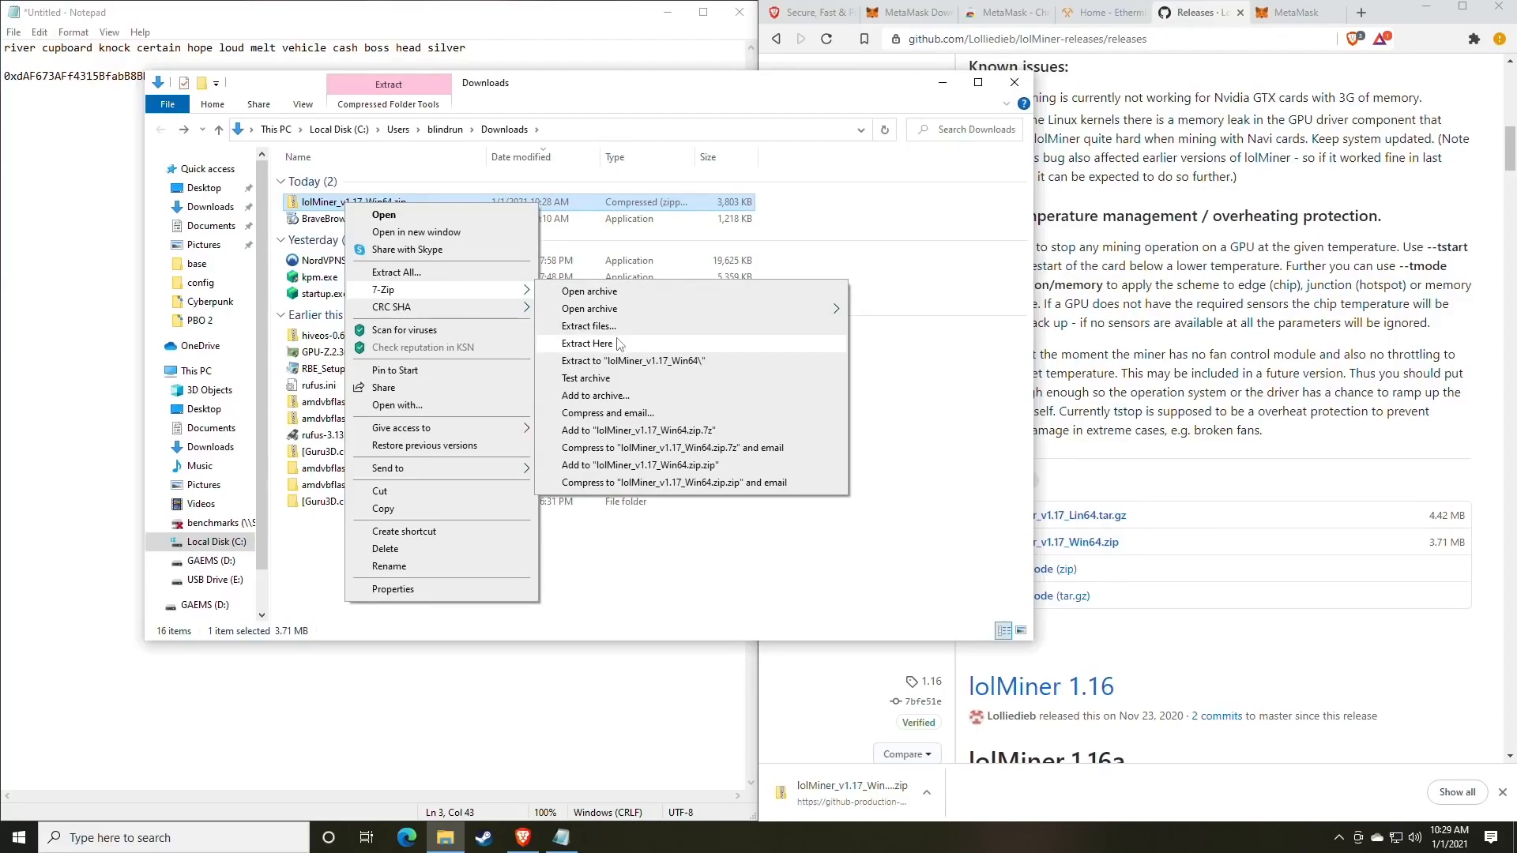
{"action": "left_click", "coordinate": [419, 278]}
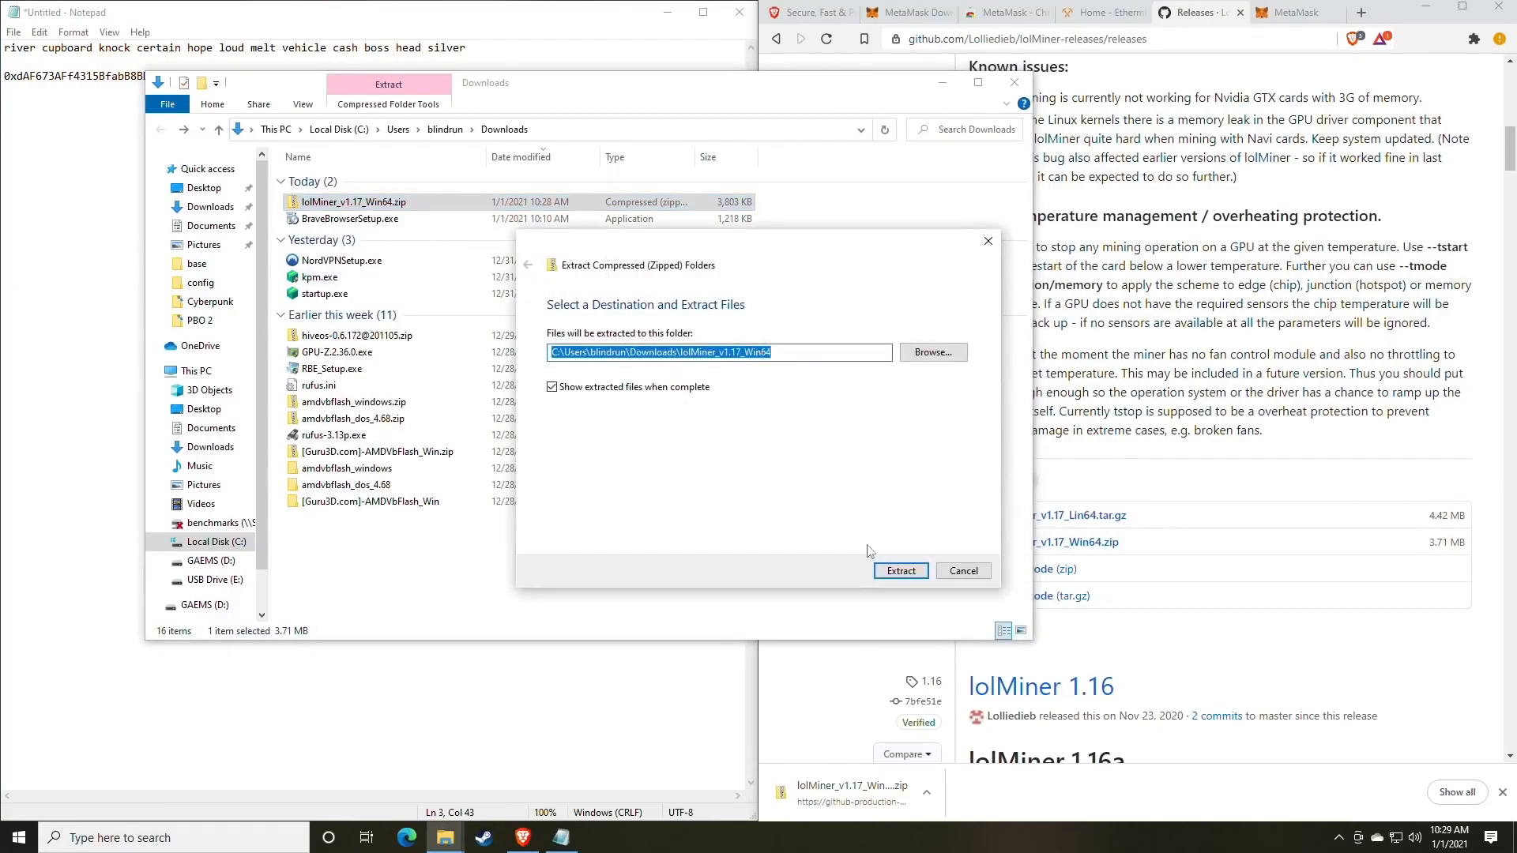
{"action": "left_click", "coordinate": [901, 571]}
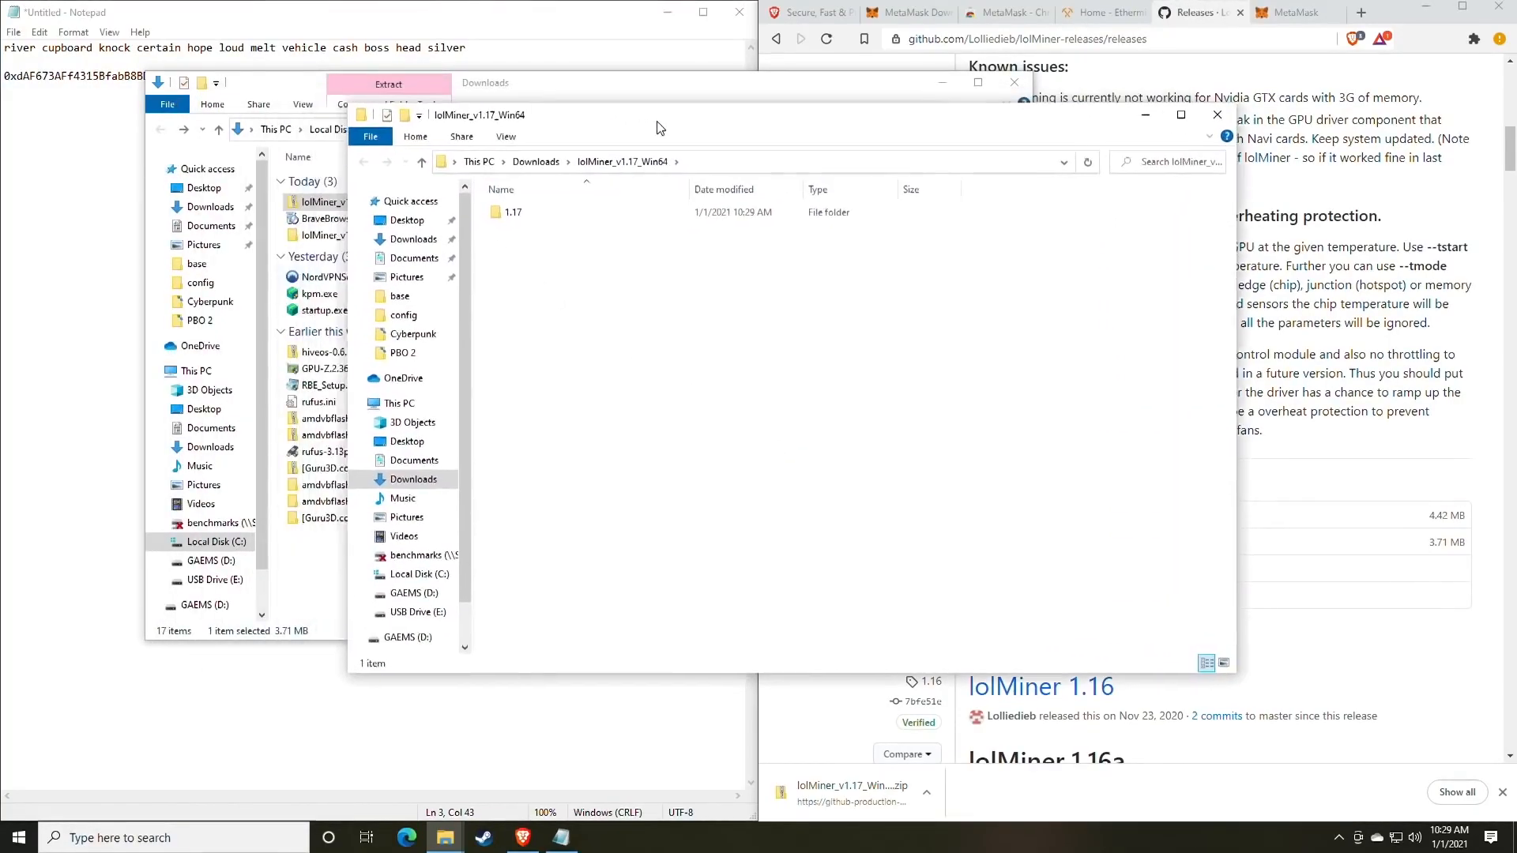
{"action": "double_click", "coordinate": [511, 212]}
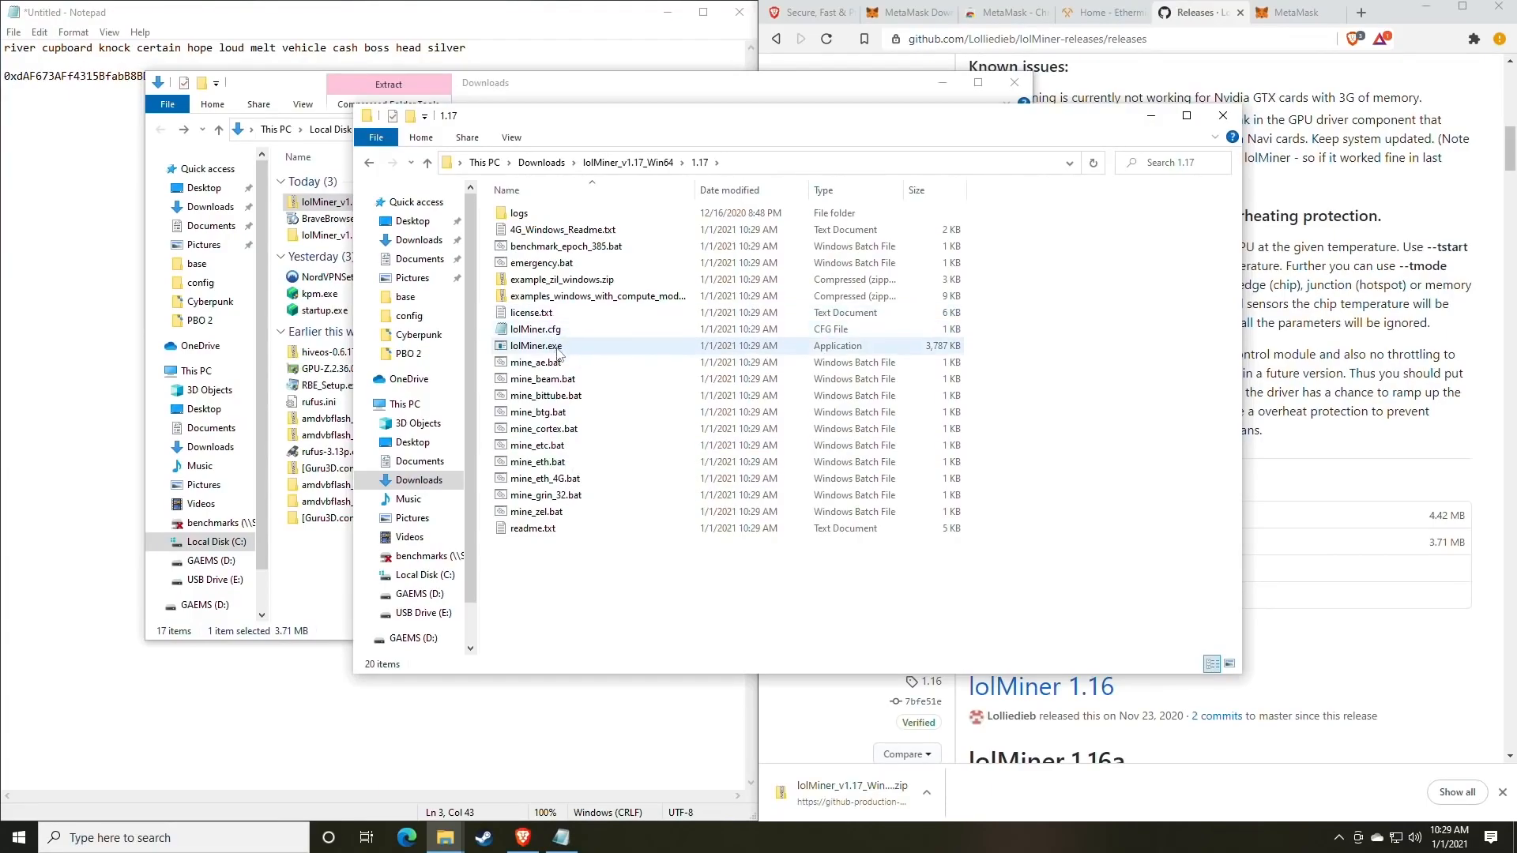
{"action": "left_click", "coordinate": [237, 838]}
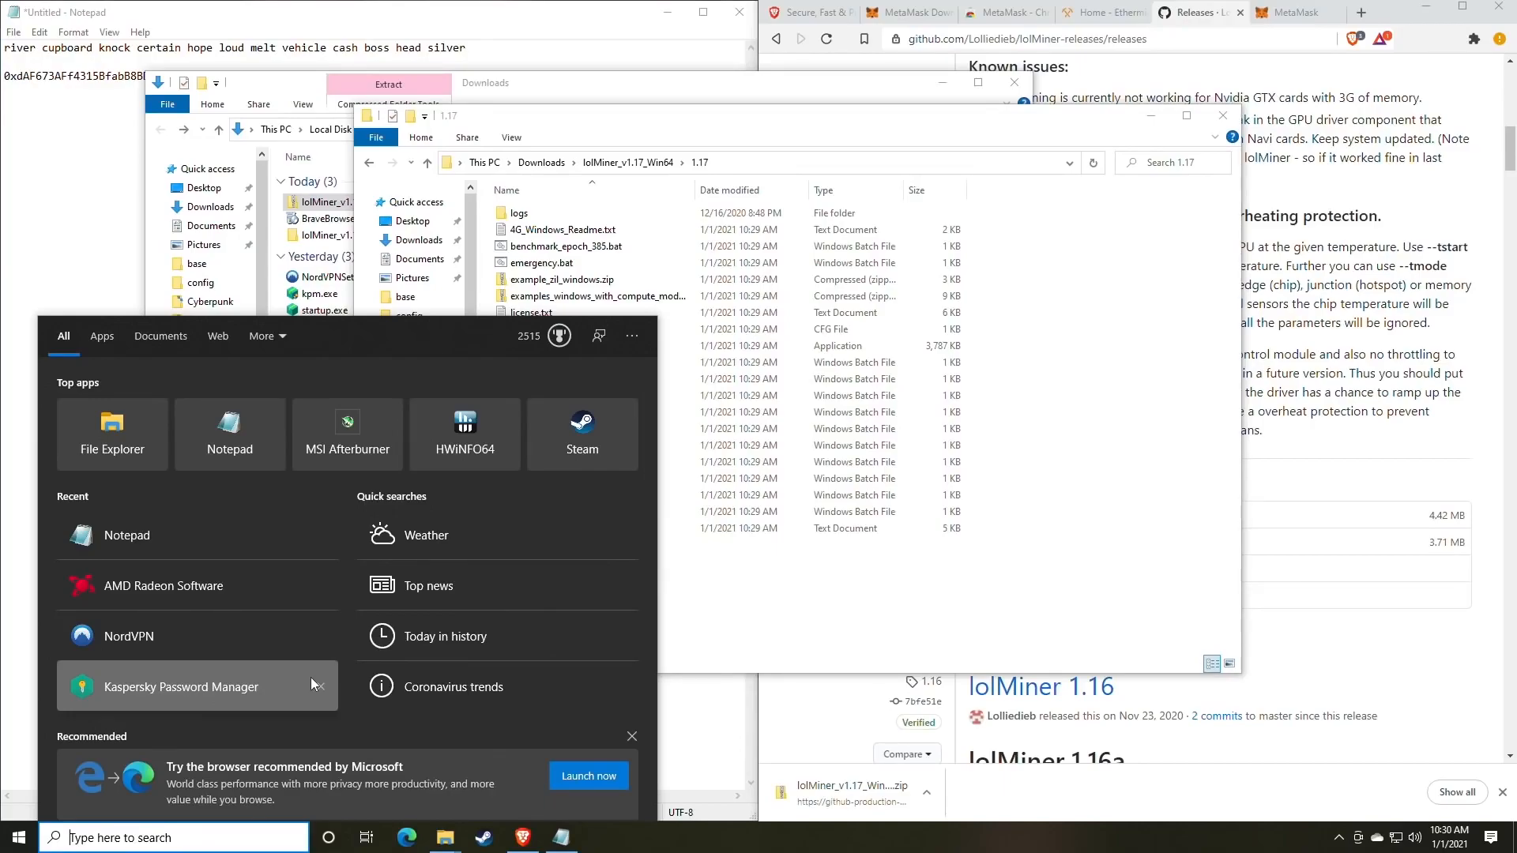
{"action": "type", "text": "file"}
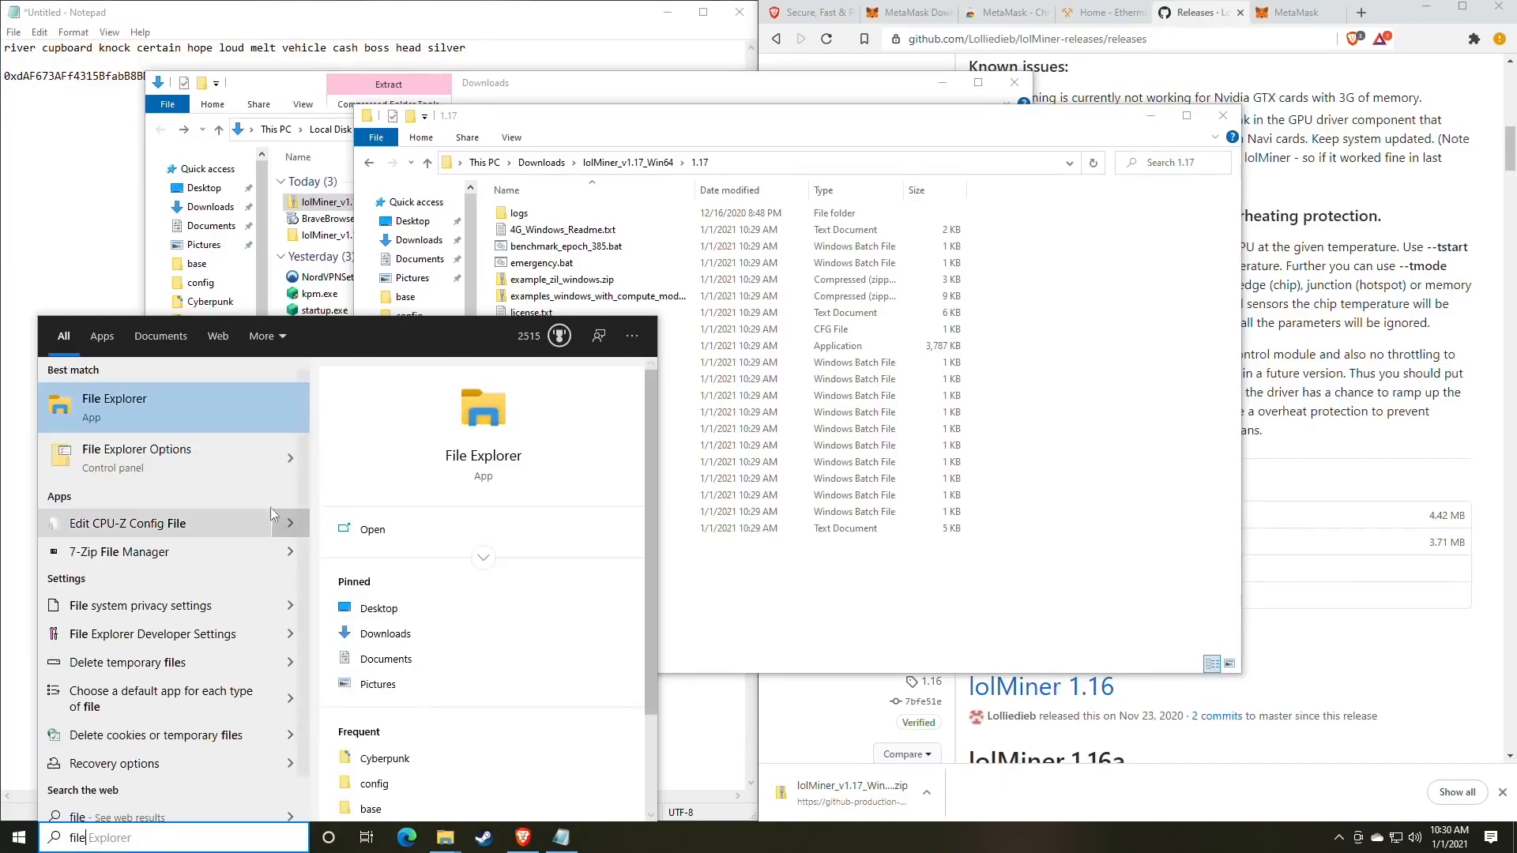
{"action": "left_click", "coordinate": [186, 467]}
{"action": "left_click_drag", "start_coordinate": [277, 154], "coordinate": [724, 156]}
{"action": "left_click", "coordinate": [662, 178]}
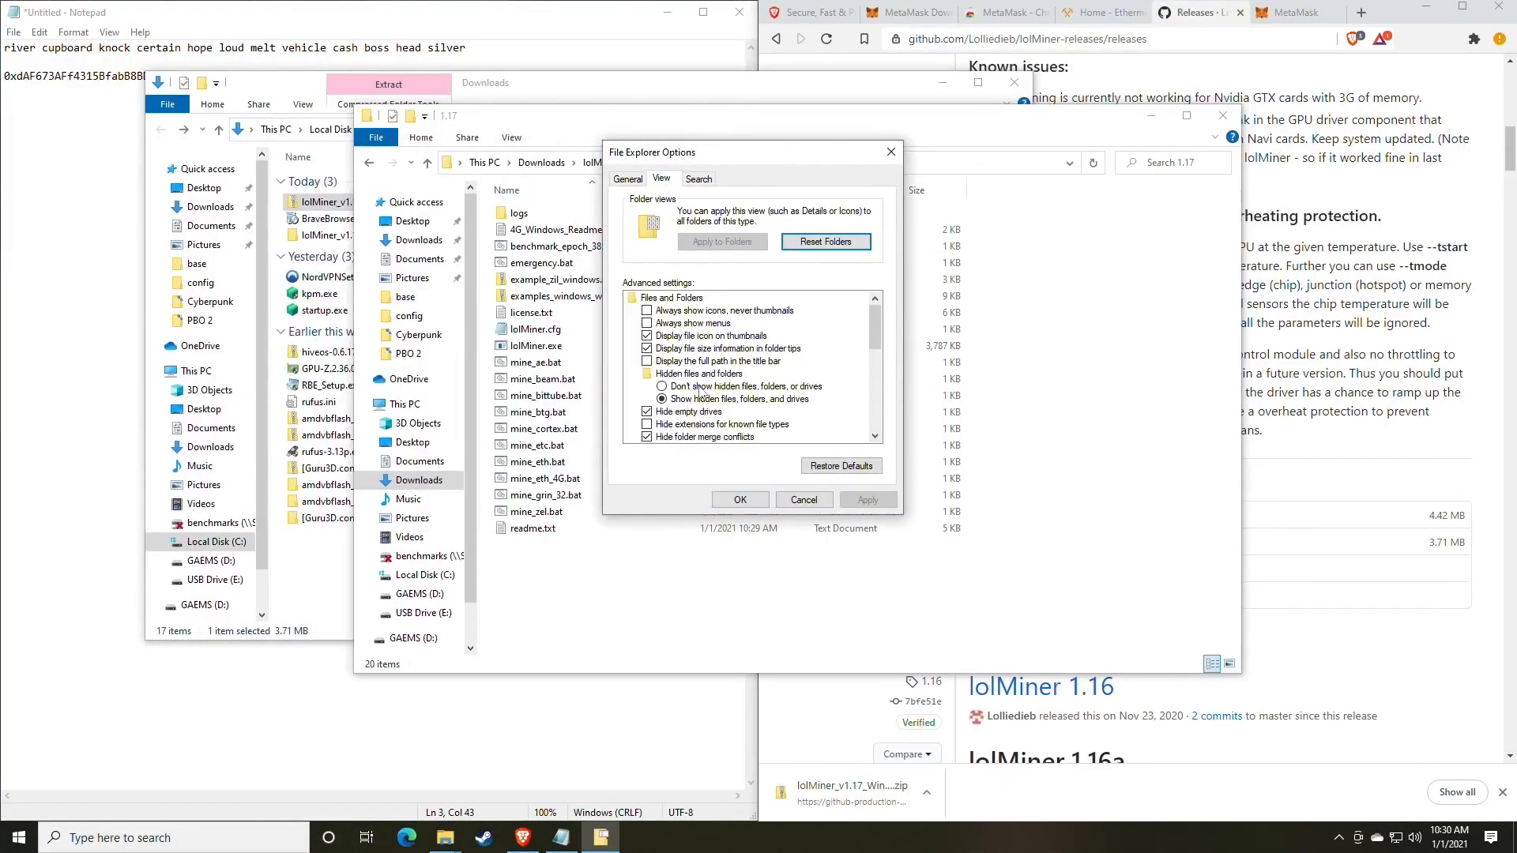
{"action": "scroll", "coordinate": [701, 391], "scroll_direction": "down", "scroll_amount": 1}
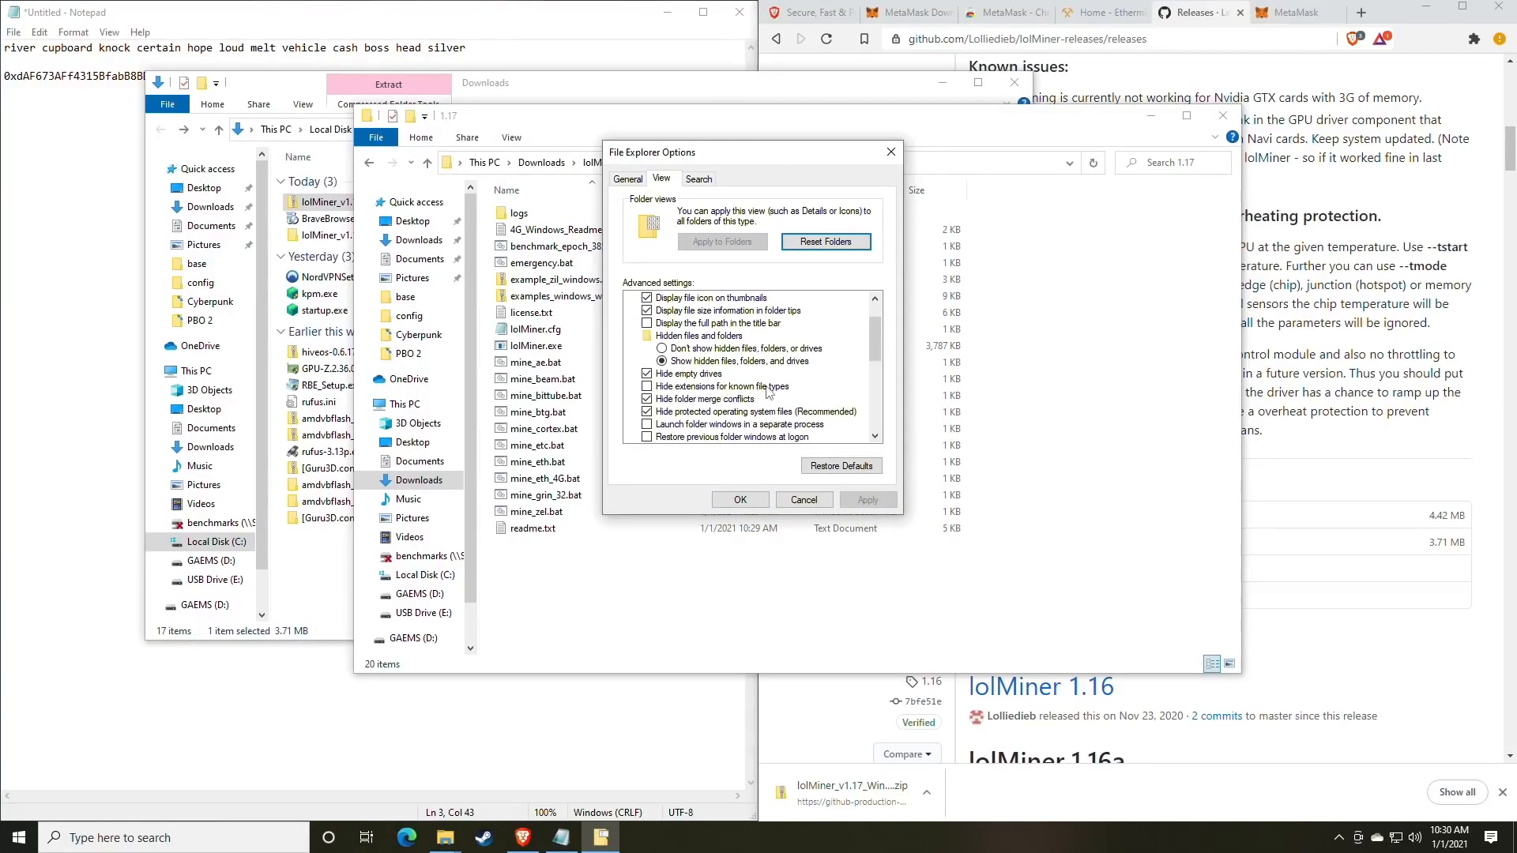
{"action": "left_click", "coordinate": [653, 386]}
{"action": "left_click", "coordinate": [868, 499]}
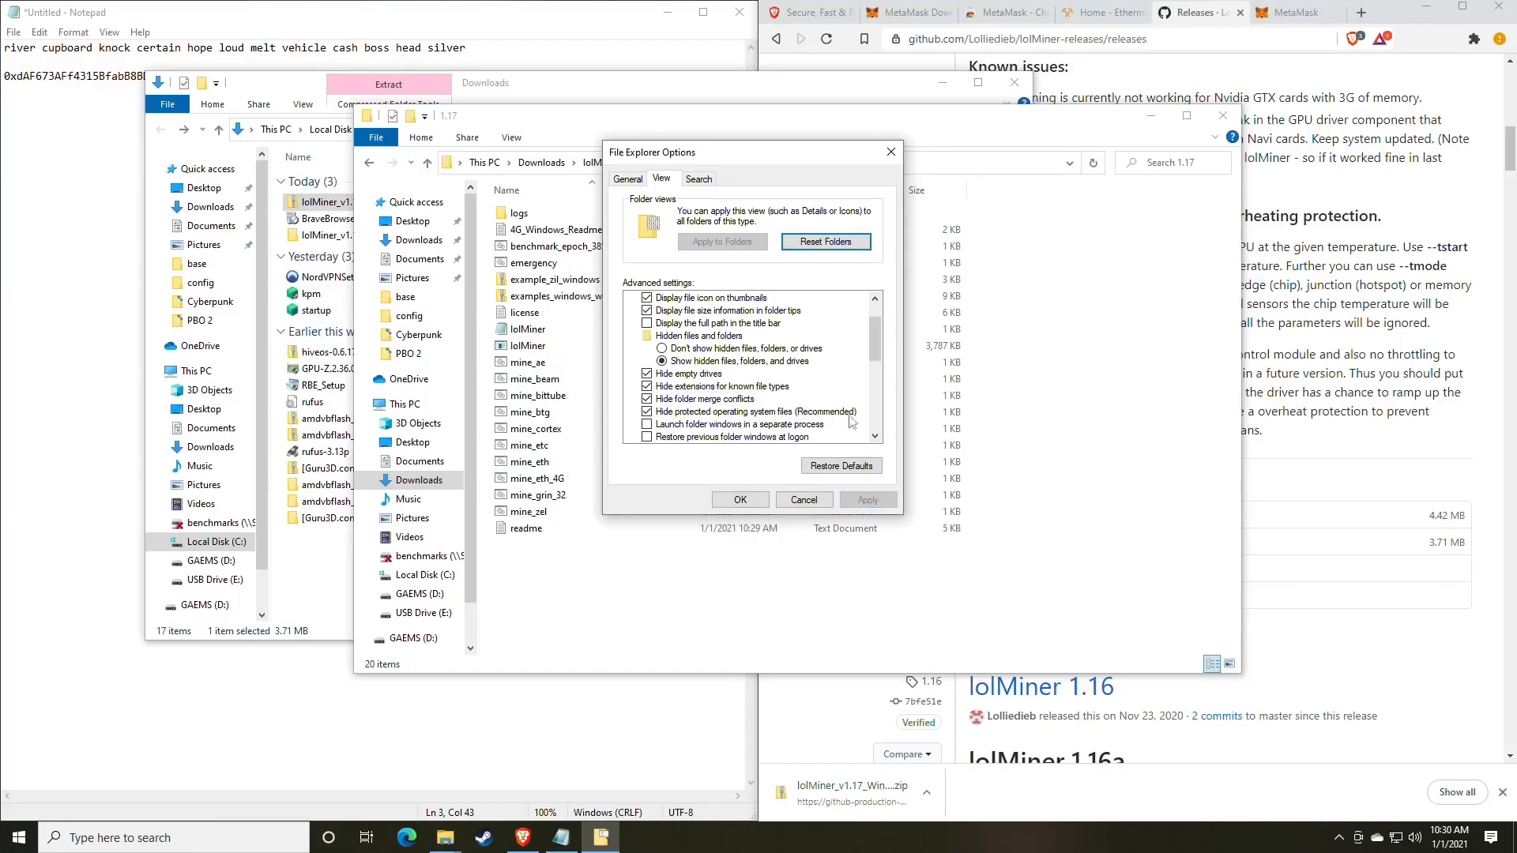
{"action": "left_click_drag", "start_coordinate": [732, 155], "coordinate": [1025, 165]}
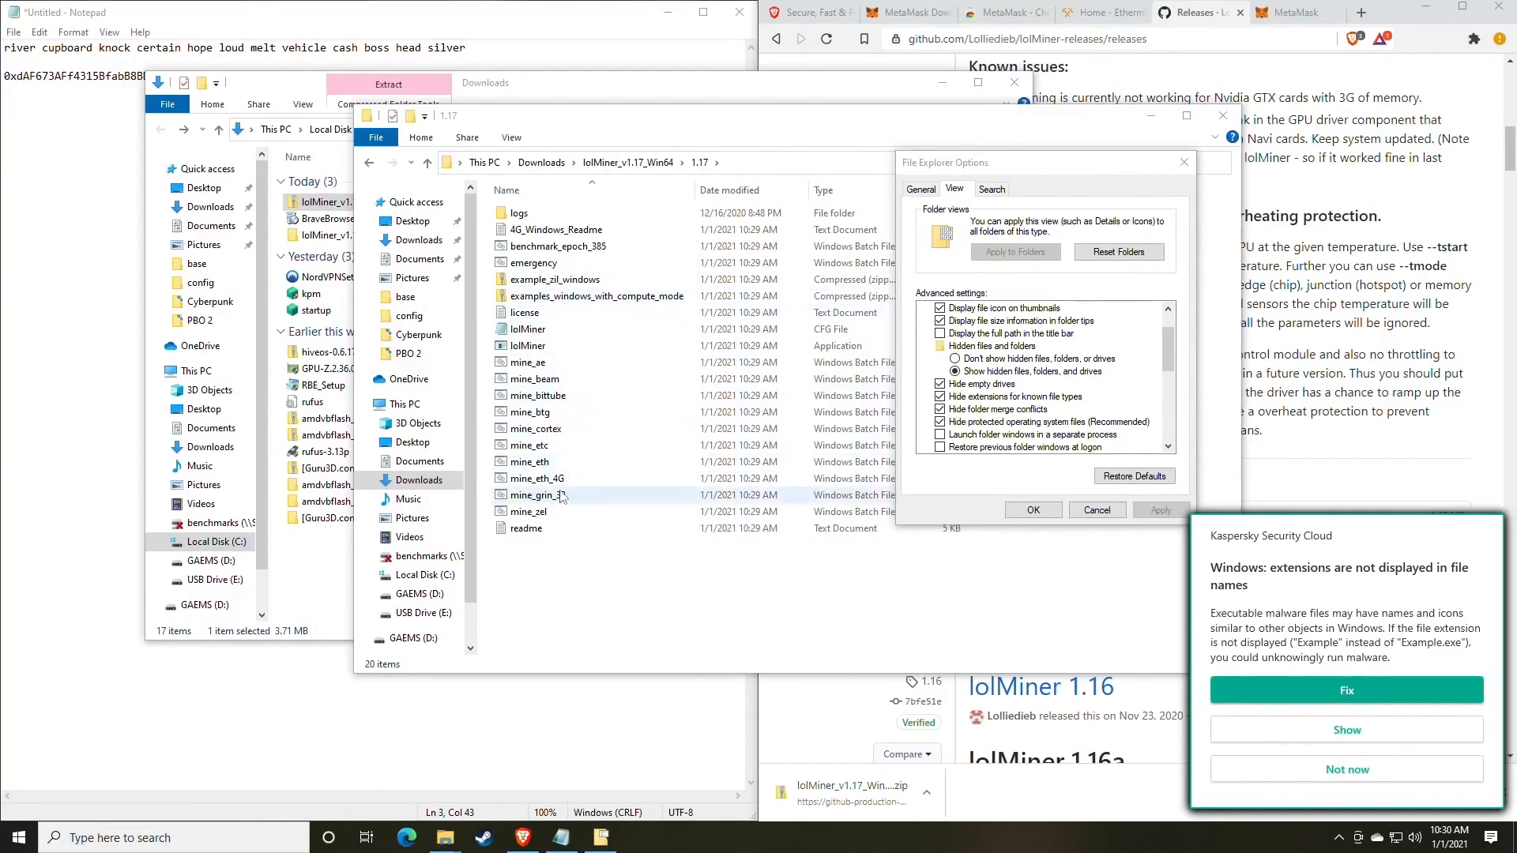
{"action": "left_click", "coordinate": [1352, 773]}
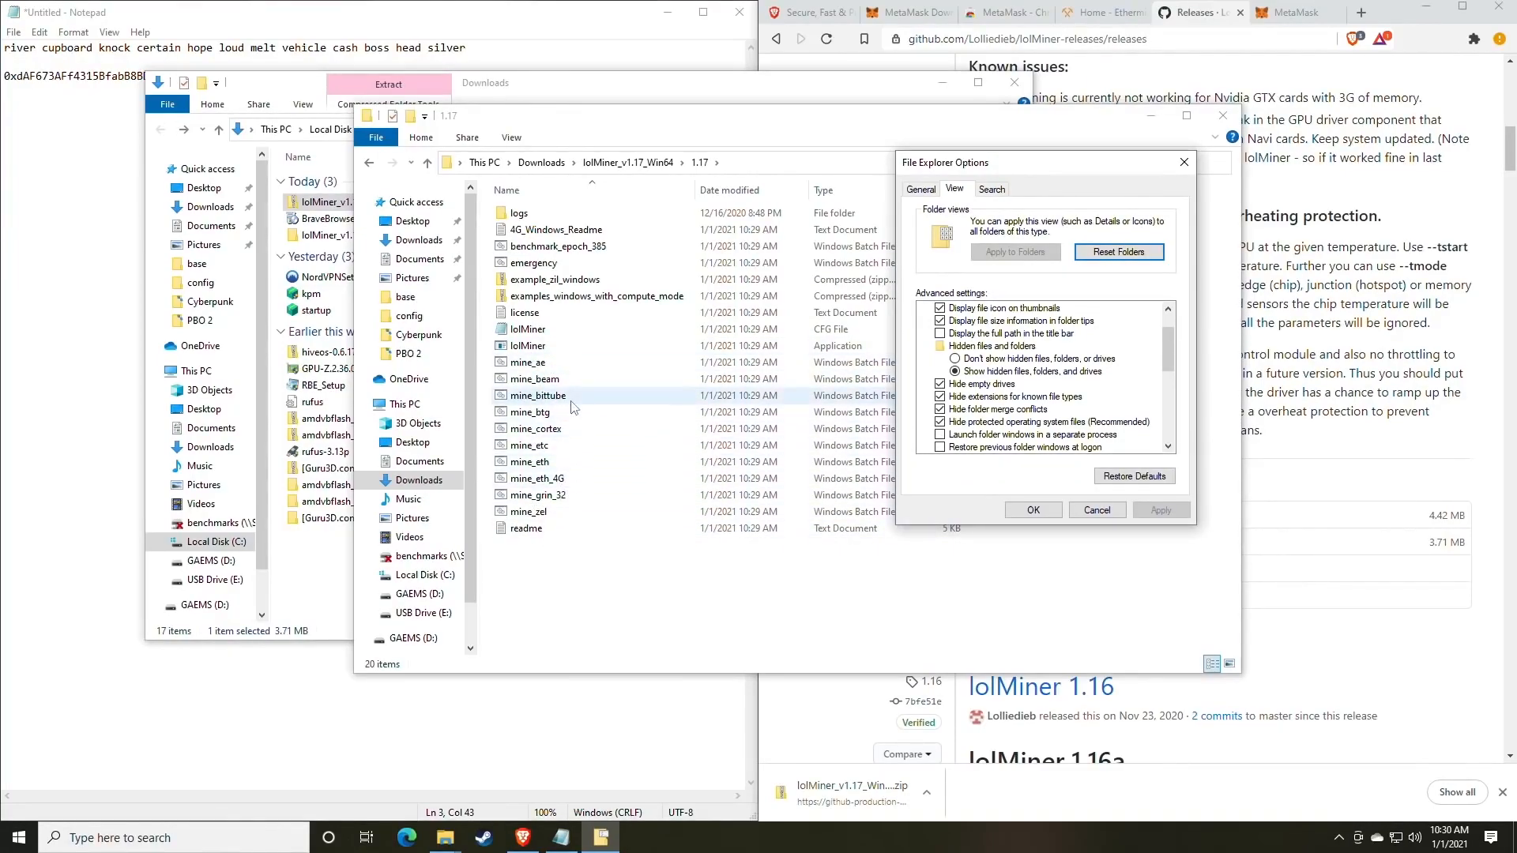
{"action": "left_click", "coordinate": [940, 397]}
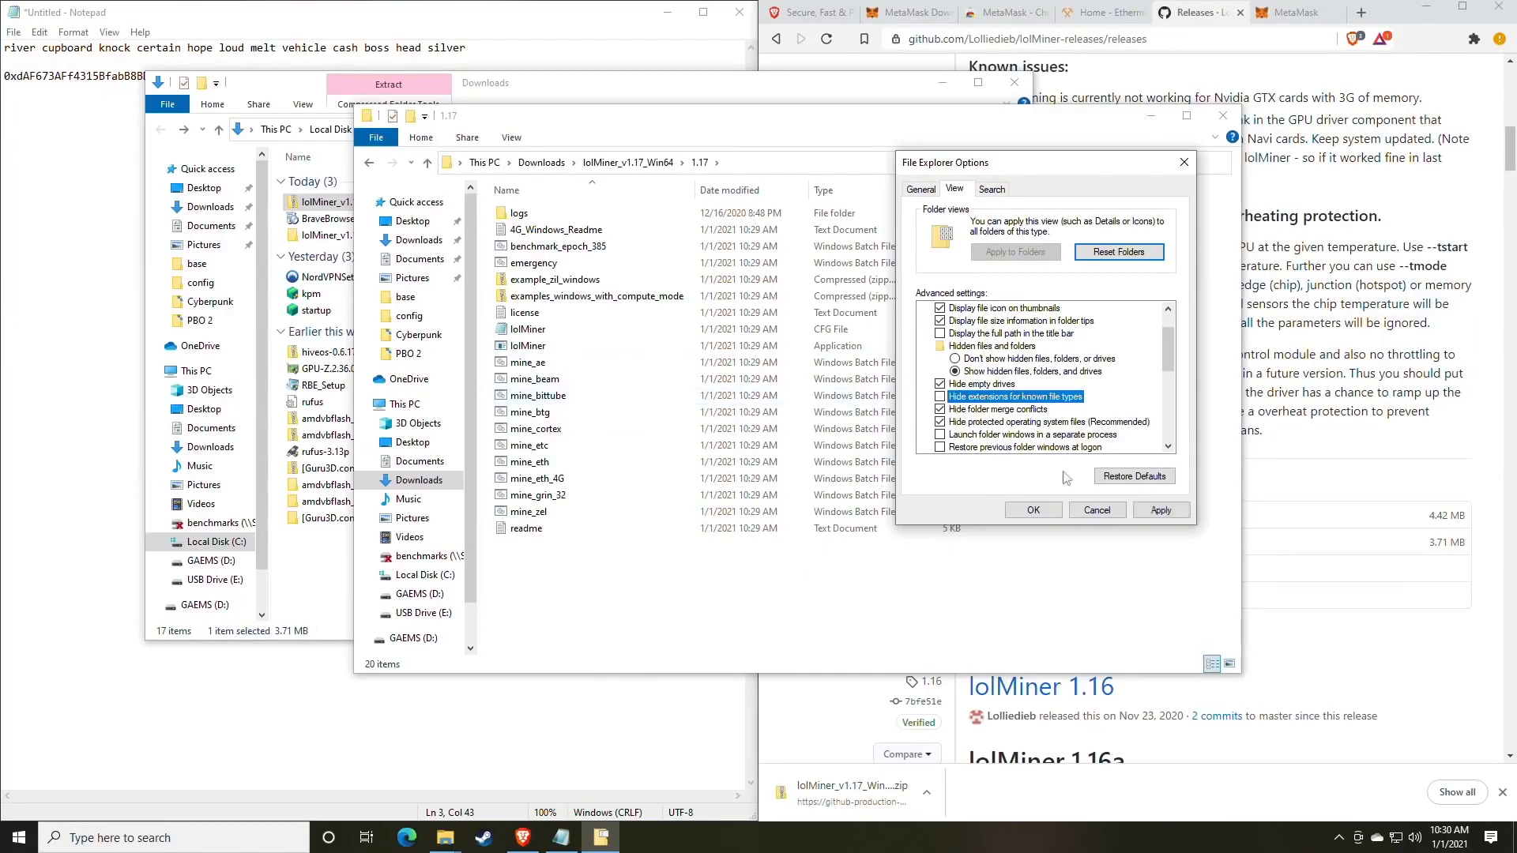
{"action": "left_click", "coordinate": [1161, 510]}
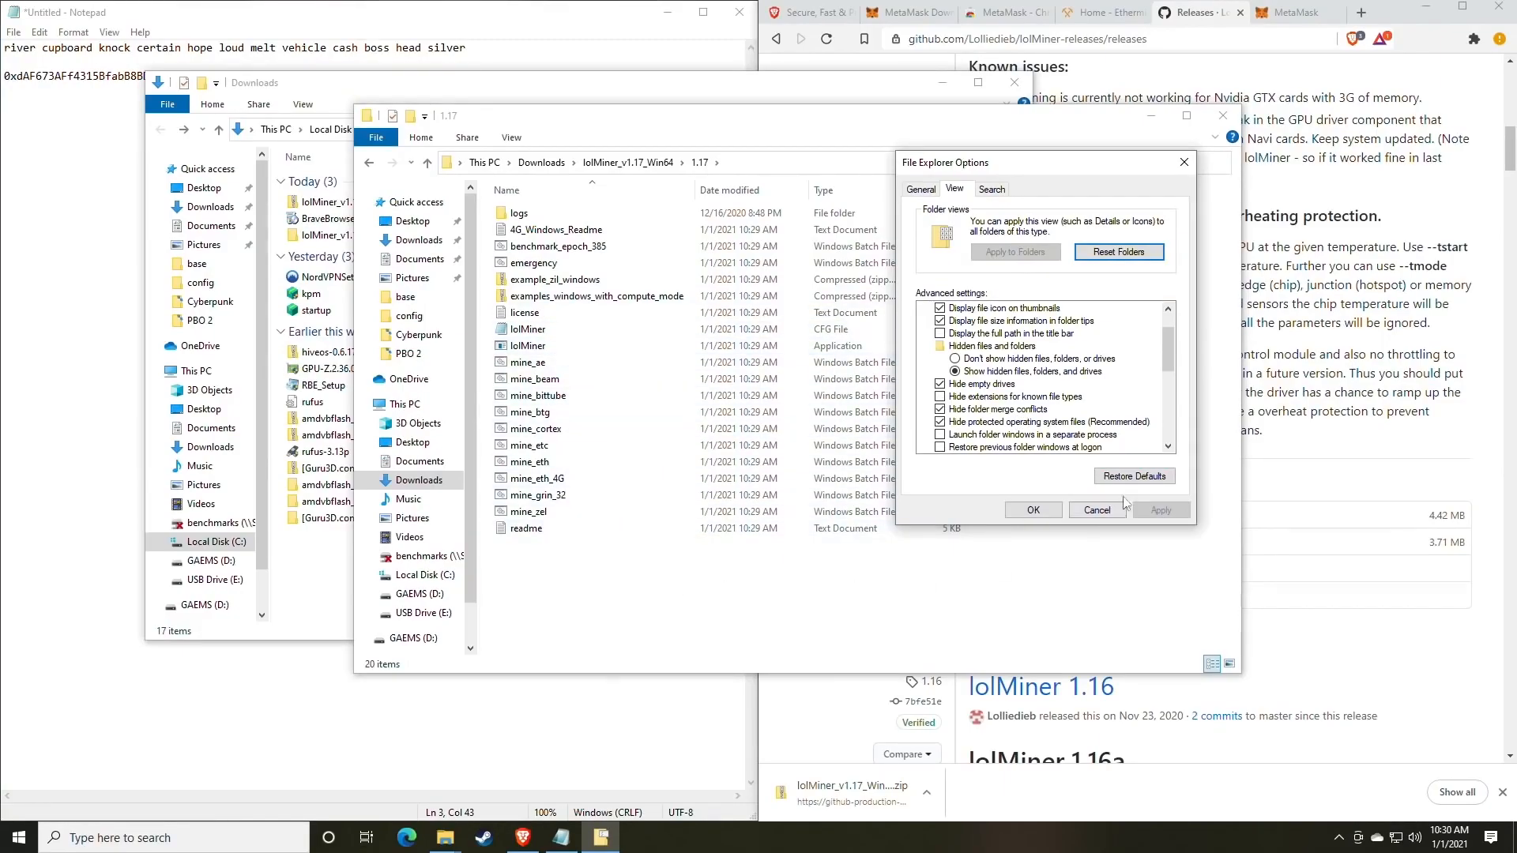
{"action": "left_click", "coordinate": [545, 395]}
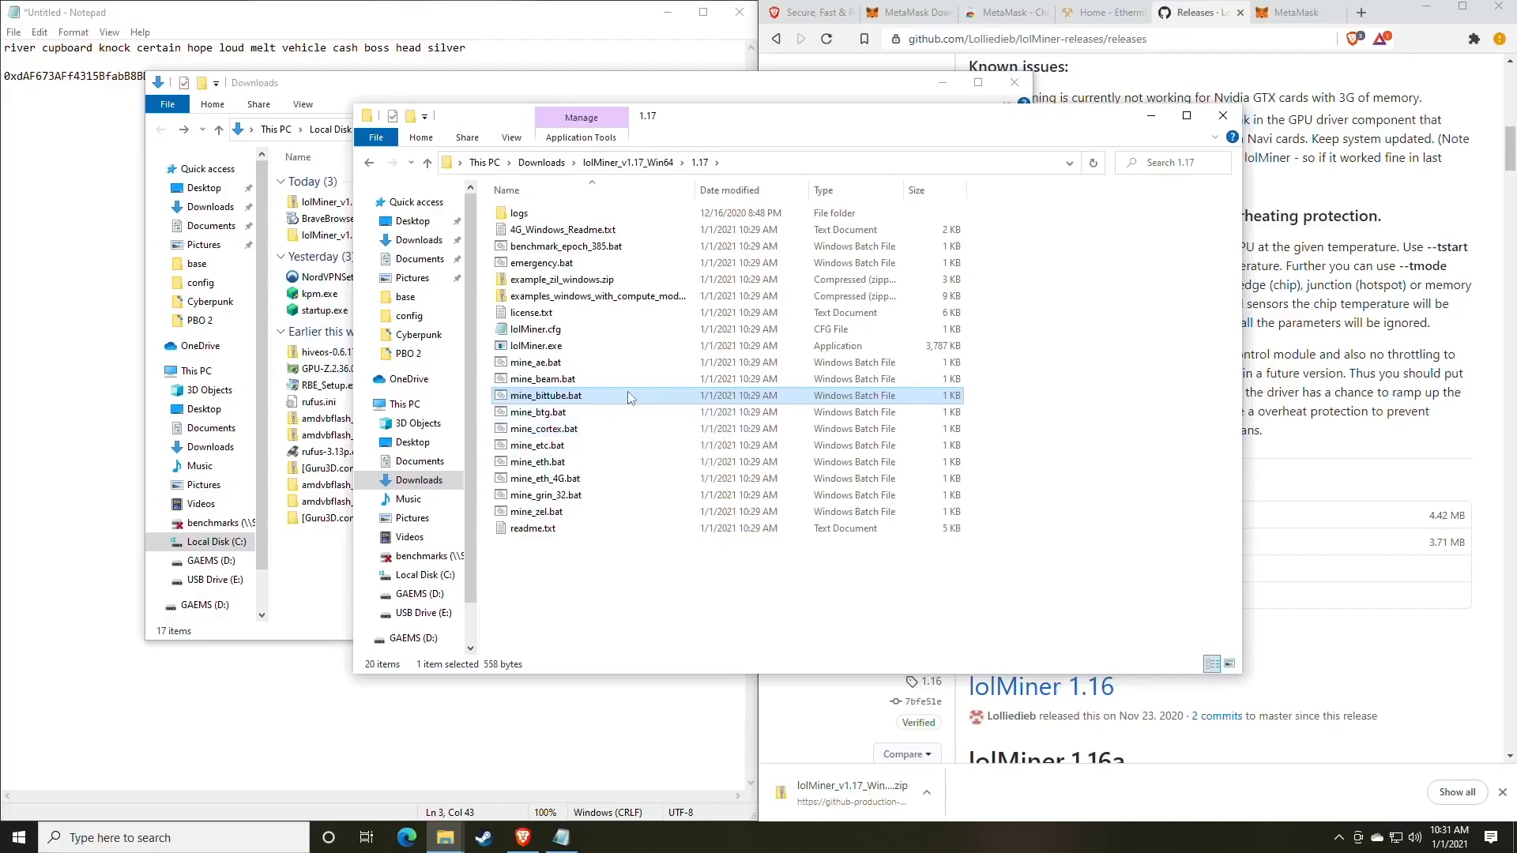
On the Ethermine tab, use the site menu's Start Mining link to load ethermine.org/start.
{"action": "left_click_drag", "start_coordinate": [741, 129], "coordinate": [750, 169]}
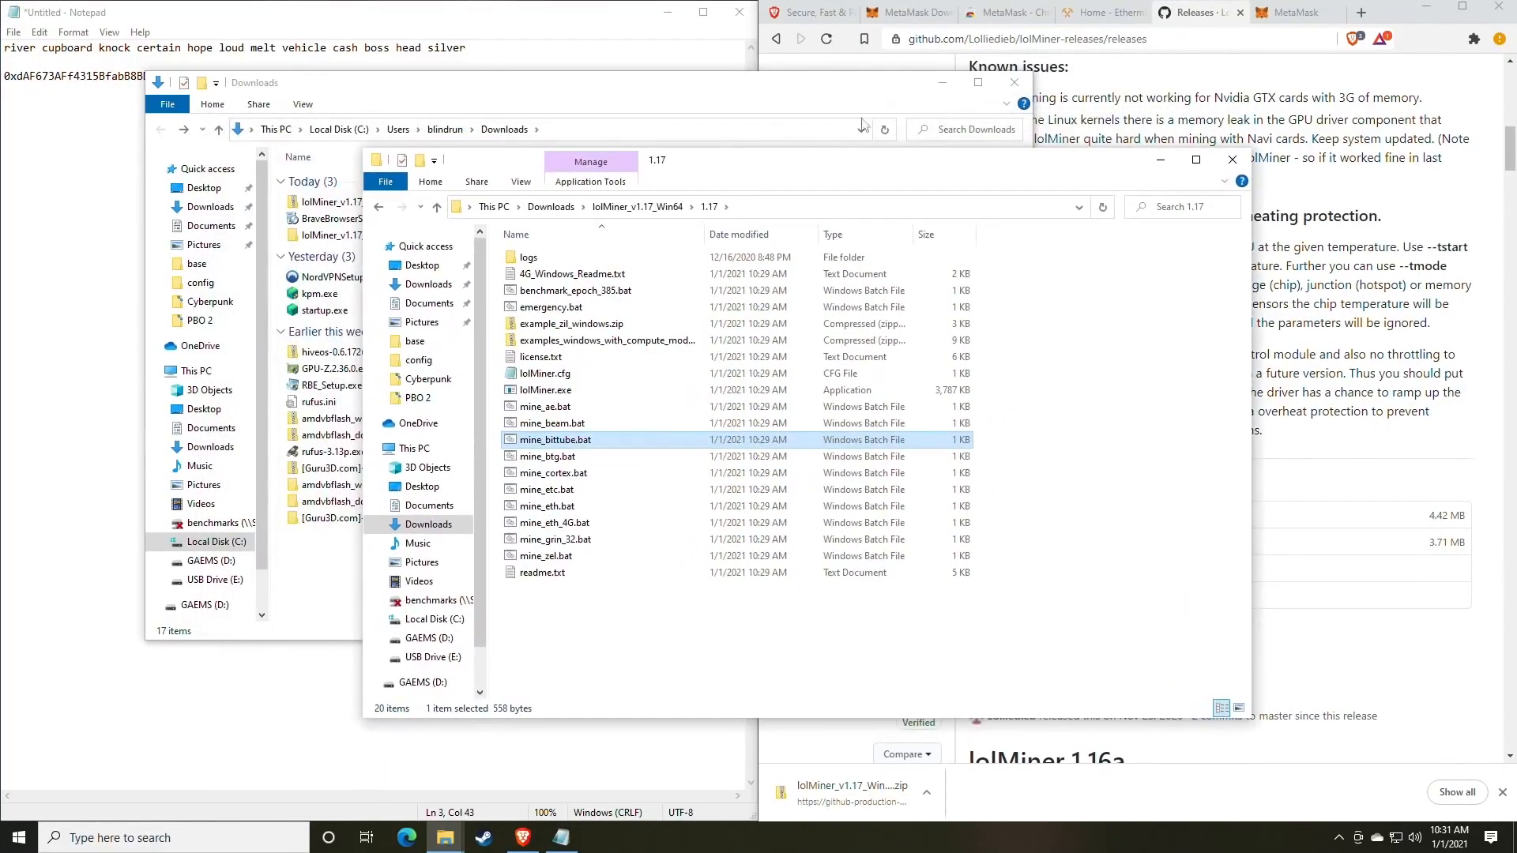
{"action": "left_click", "coordinate": [1103, 15]}
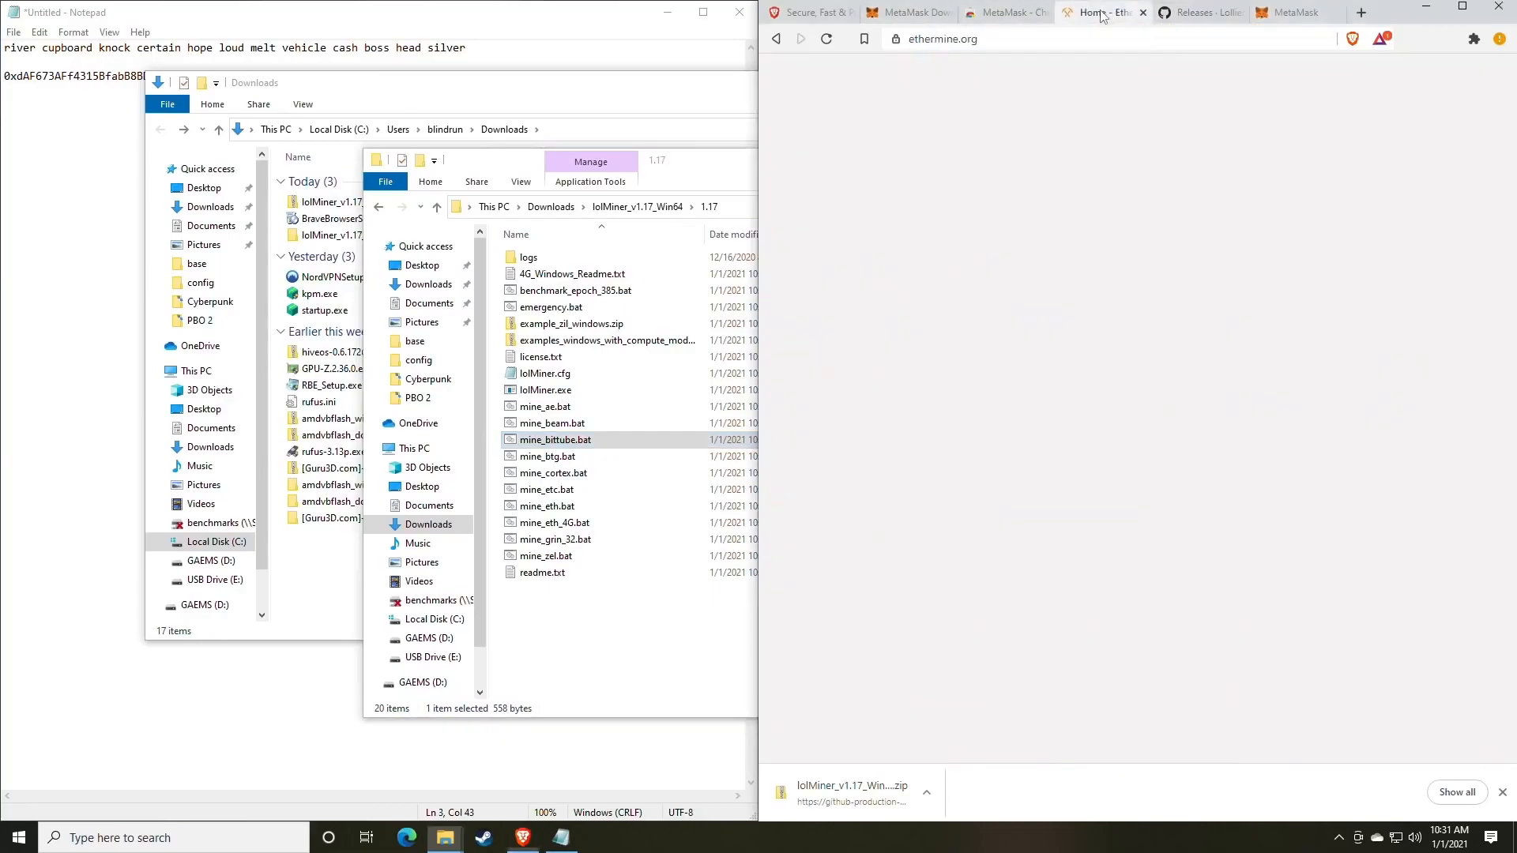
{"action": "left_click", "coordinate": [521, 20]}
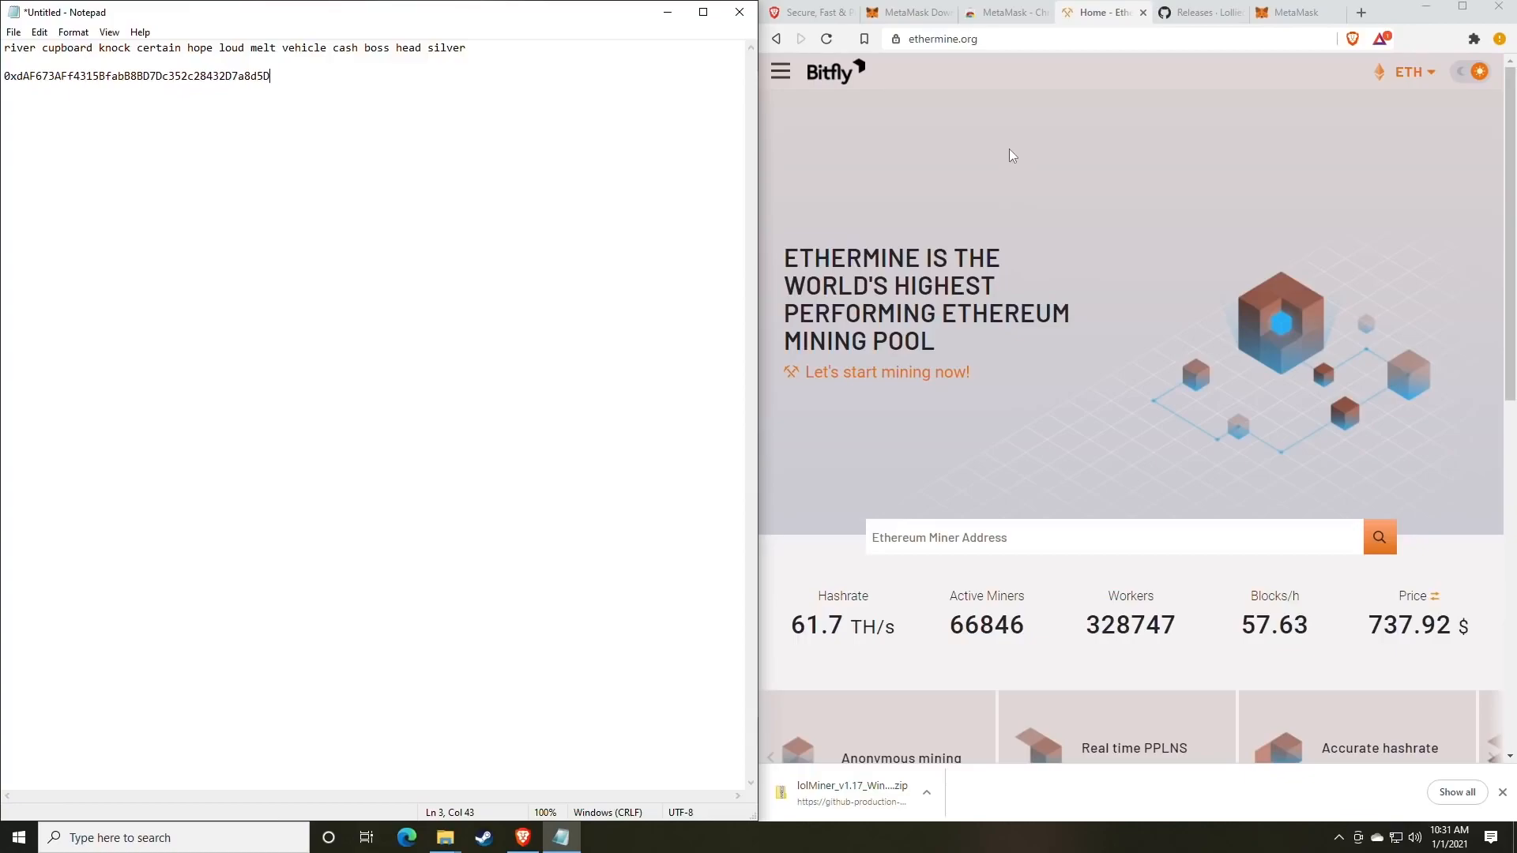
{"action": "left_click", "coordinate": [780, 71]}
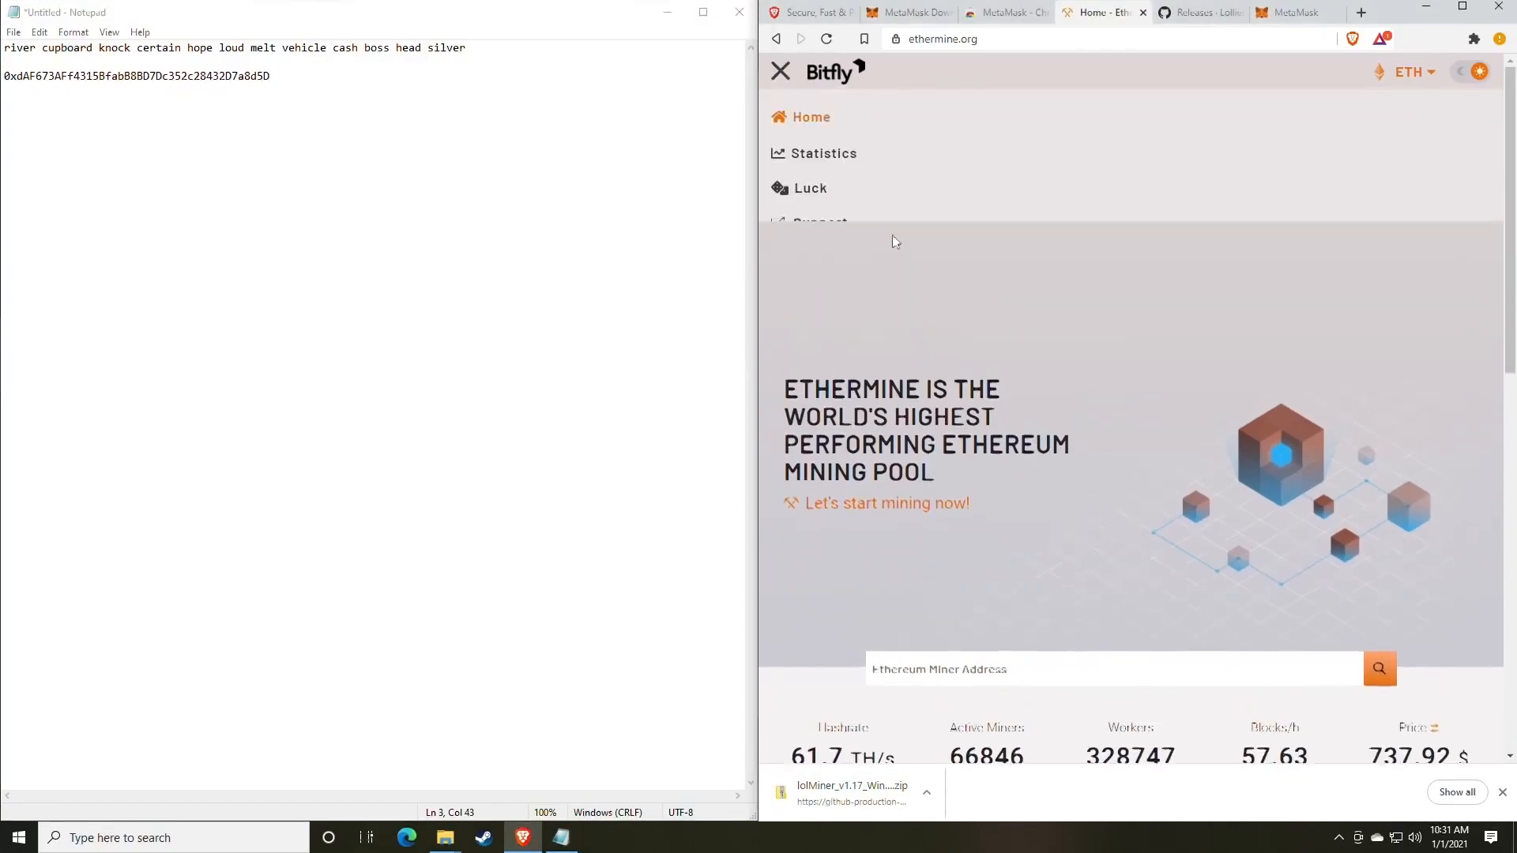
{"action": "left_click", "coordinate": [781, 71]}
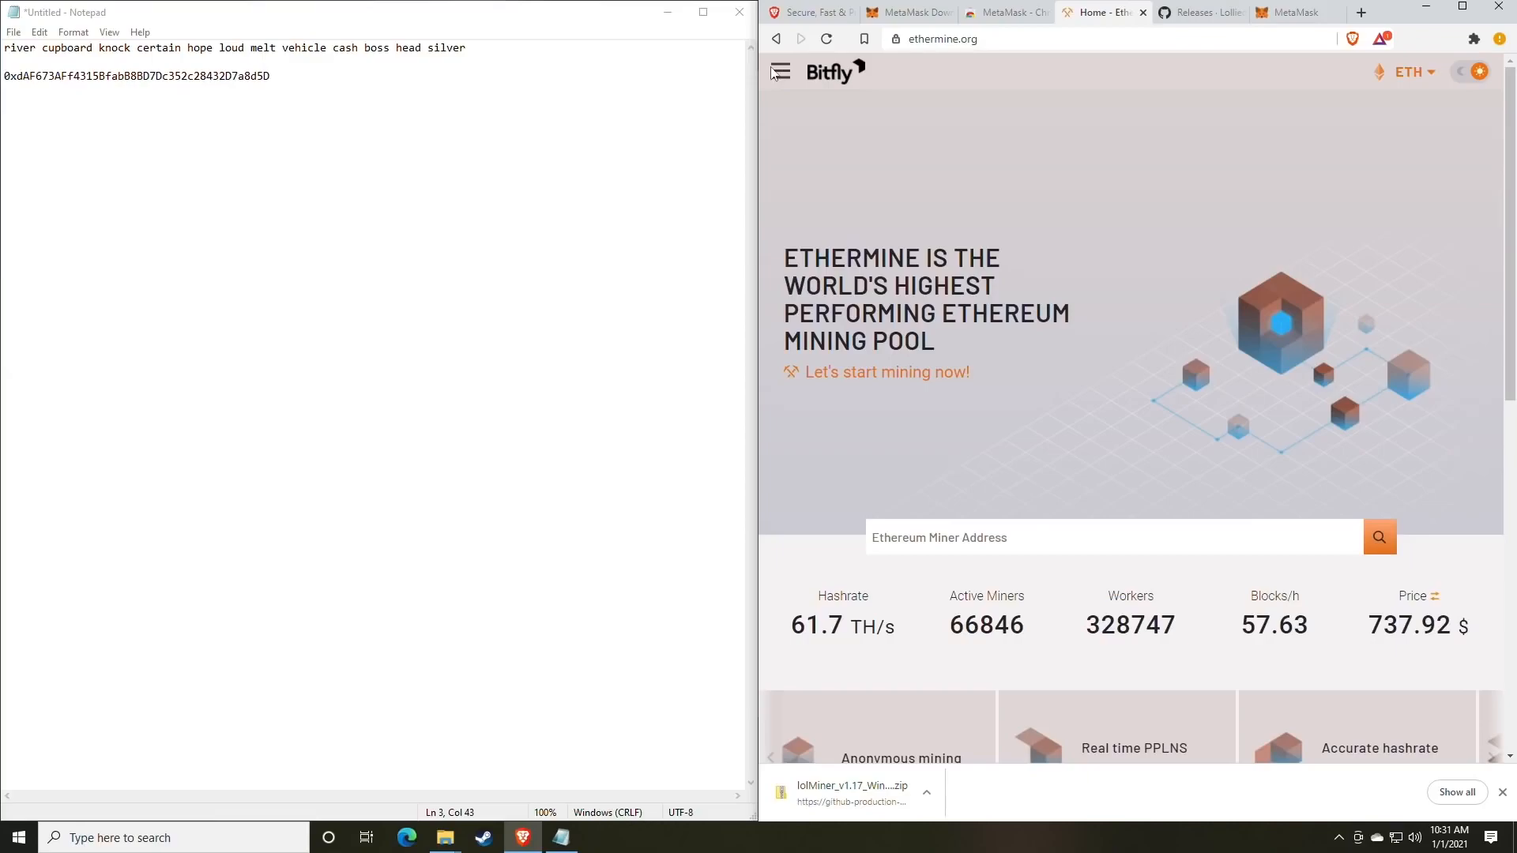
{"action": "left_click", "coordinate": [782, 75]}
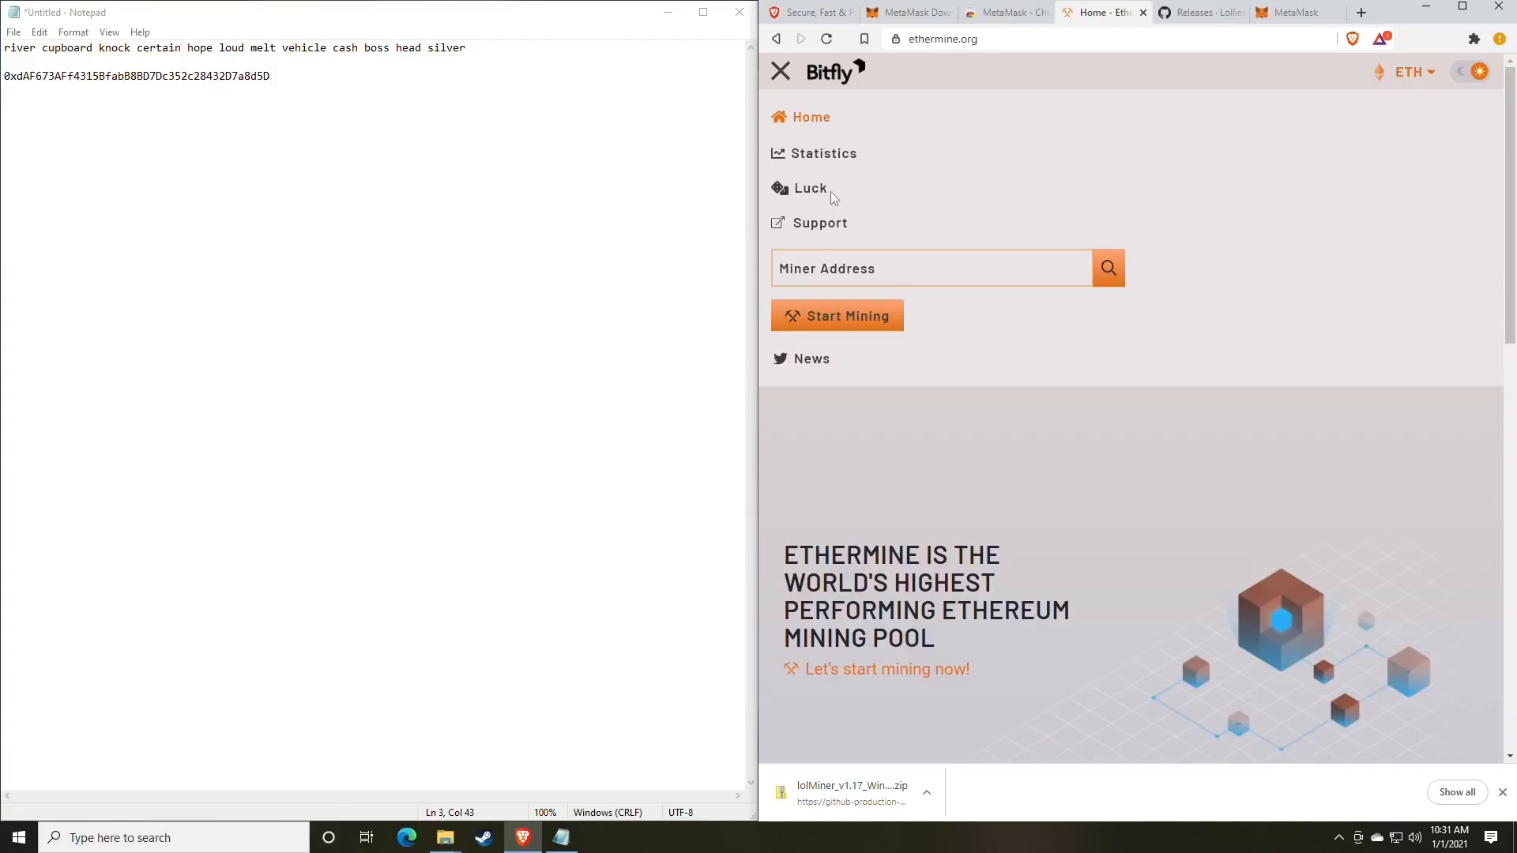
{"action": "left_click", "coordinate": [778, 75]}
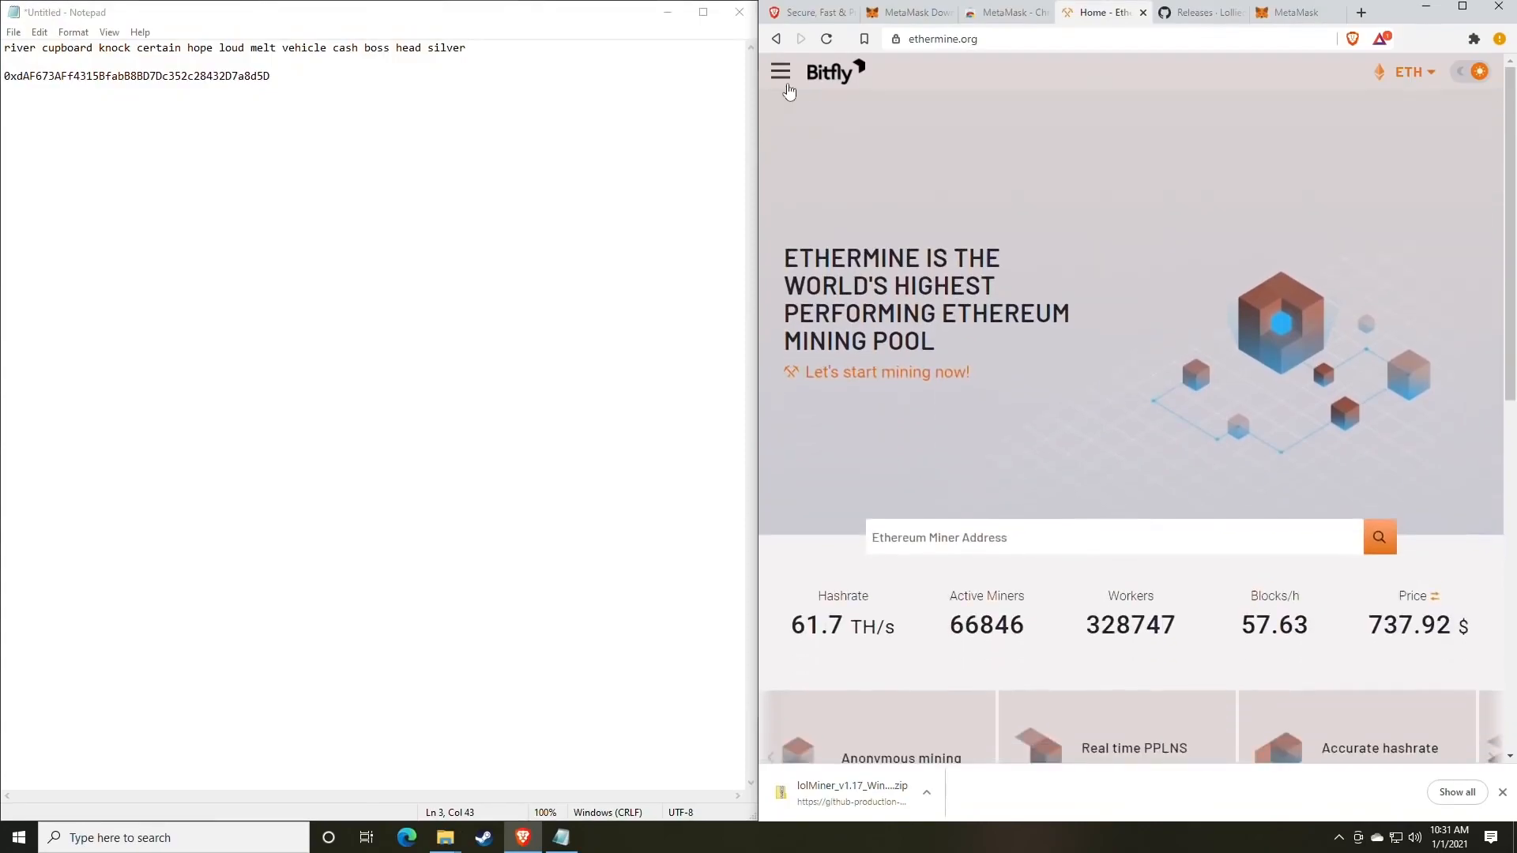
{"action": "left_click", "coordinate": [780, 76]}
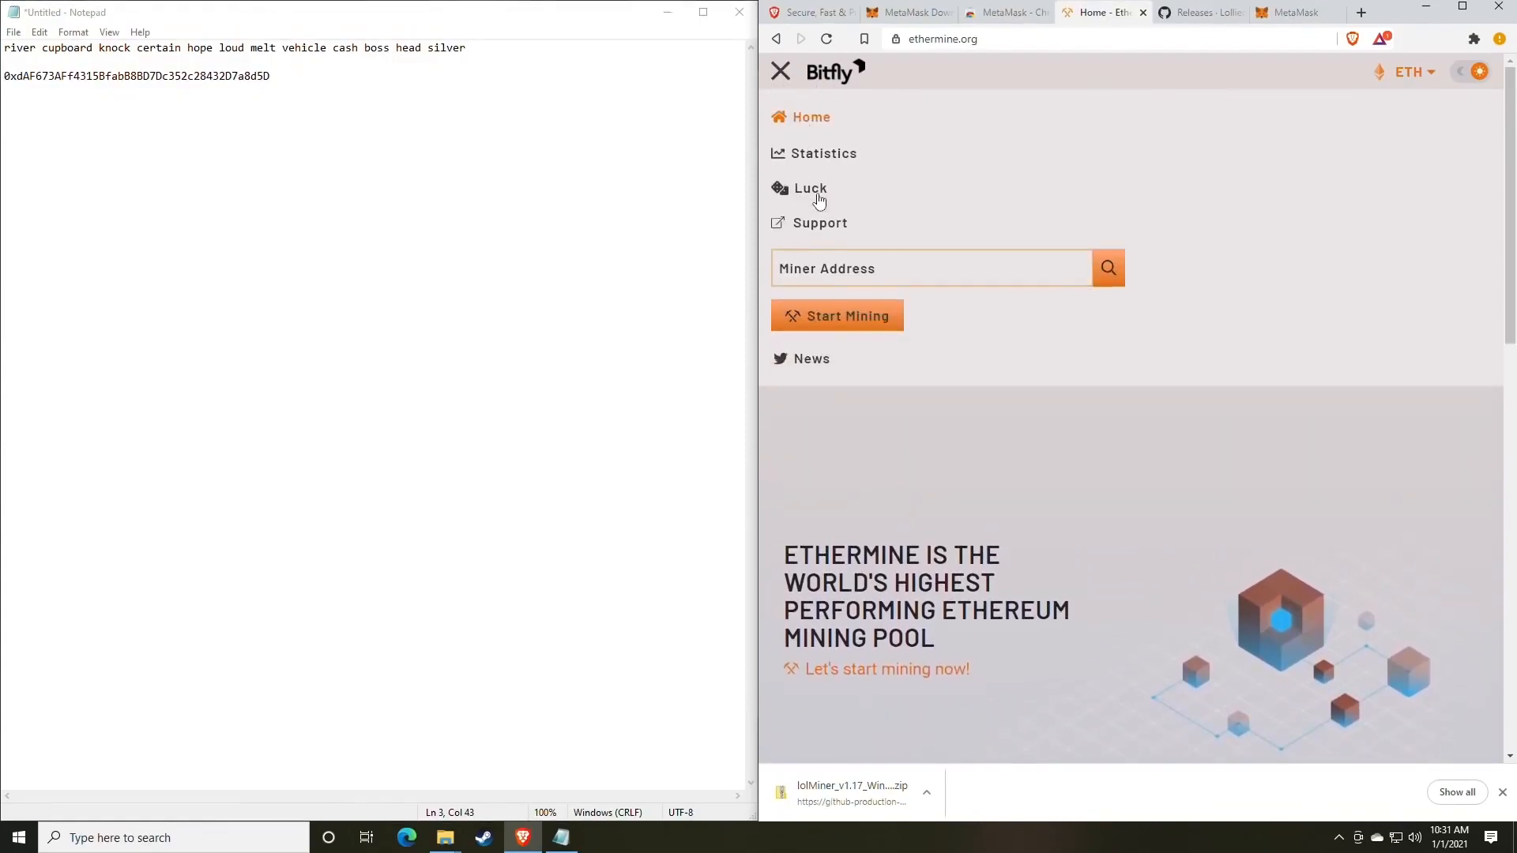
{"action": "left_click", "coordinate": [836, 324]}
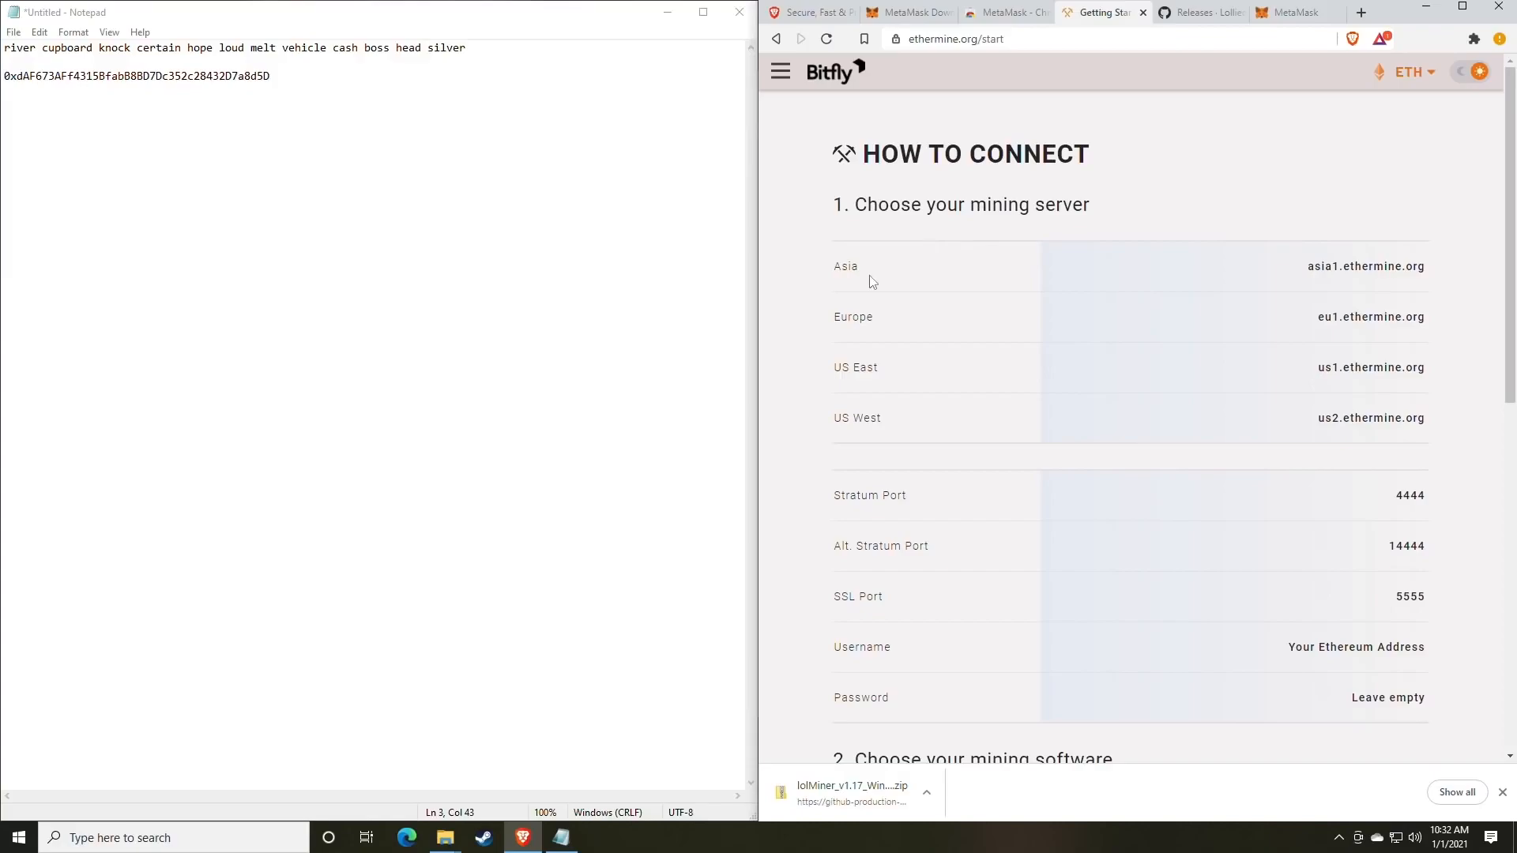
{"action": "double_click", "coordinate": [831, 272]}
{"action": "double_click", "coordinate": [851, 376]}
{"action": "double_click", "coordinate": [852, 426]}
{"action": "left_click", "coordinate": [936, 427]}
{"action": "scroll", "coordinate": [984, 396], "scroll_direction": "down", "scroll_amount": 3}
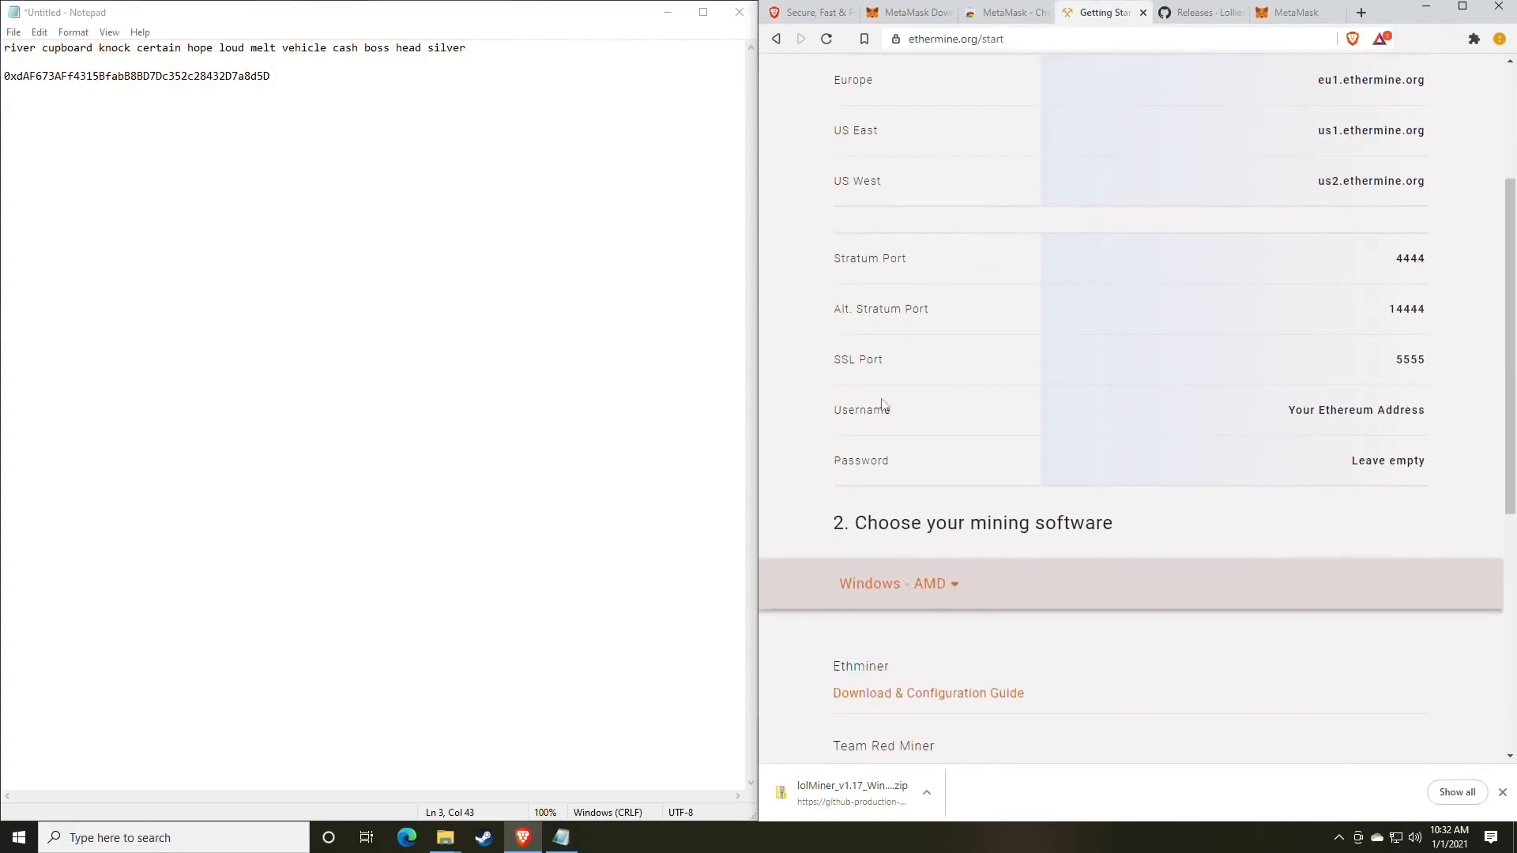
{"action": "mouse_move", "coordinate": [1434, 356]}
{"action": "left_mouse_down"}
{"action": "mouse_move", "coordinate": [1371, 369]}
{"action": "mouse_move", "coordinate": [1097, 309]}
{"action": "mouse_move", "coordinate": [1436, 310]}
{"action": "left_mouse_up"}
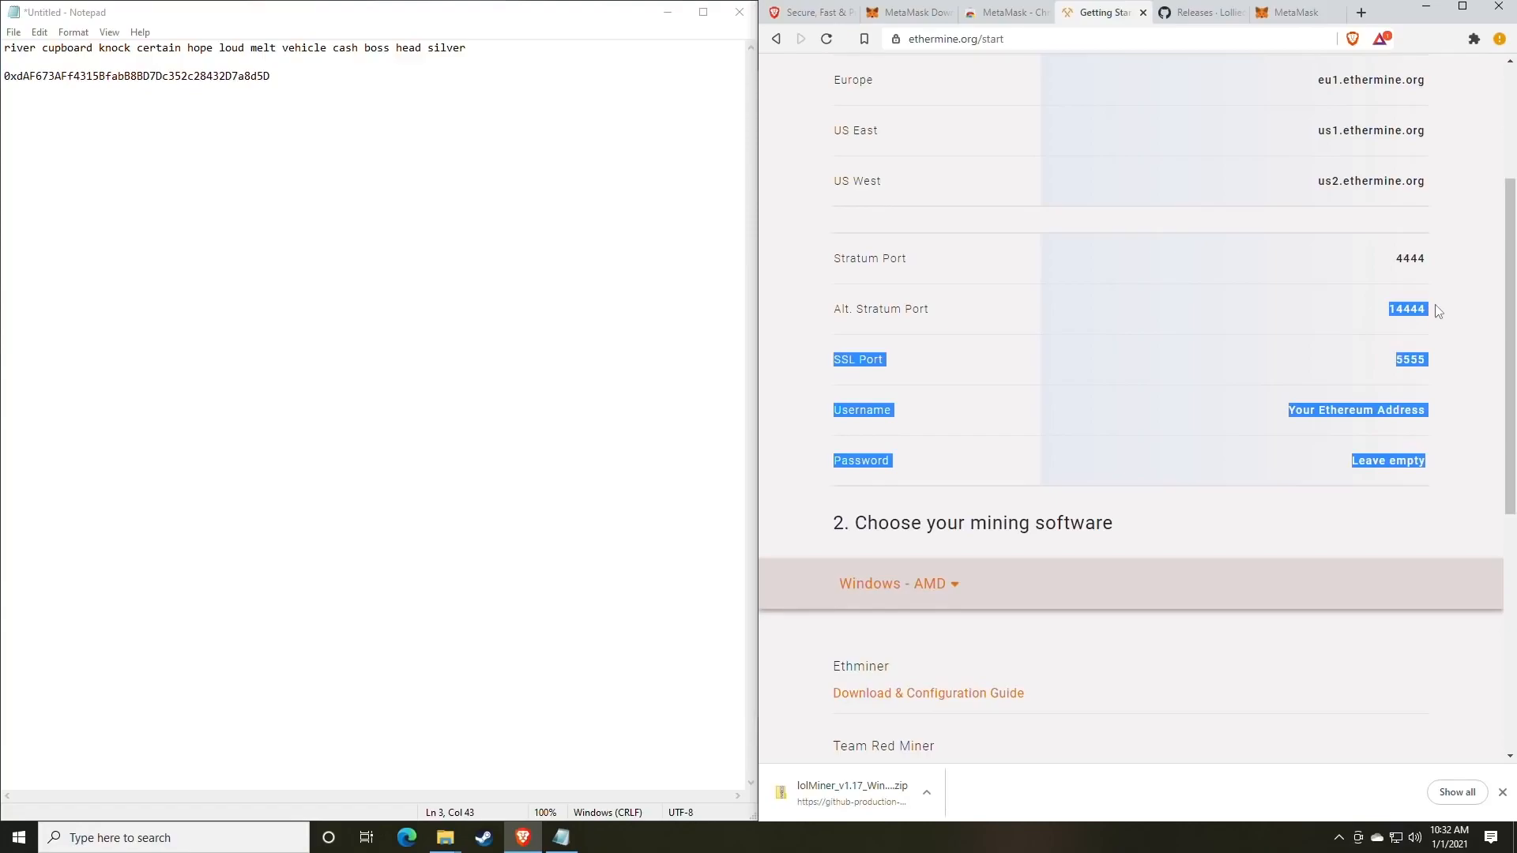
{"action": "left_click_drag", "start_coordinate": [1438, 255], "coordinate": [1334, 267]}
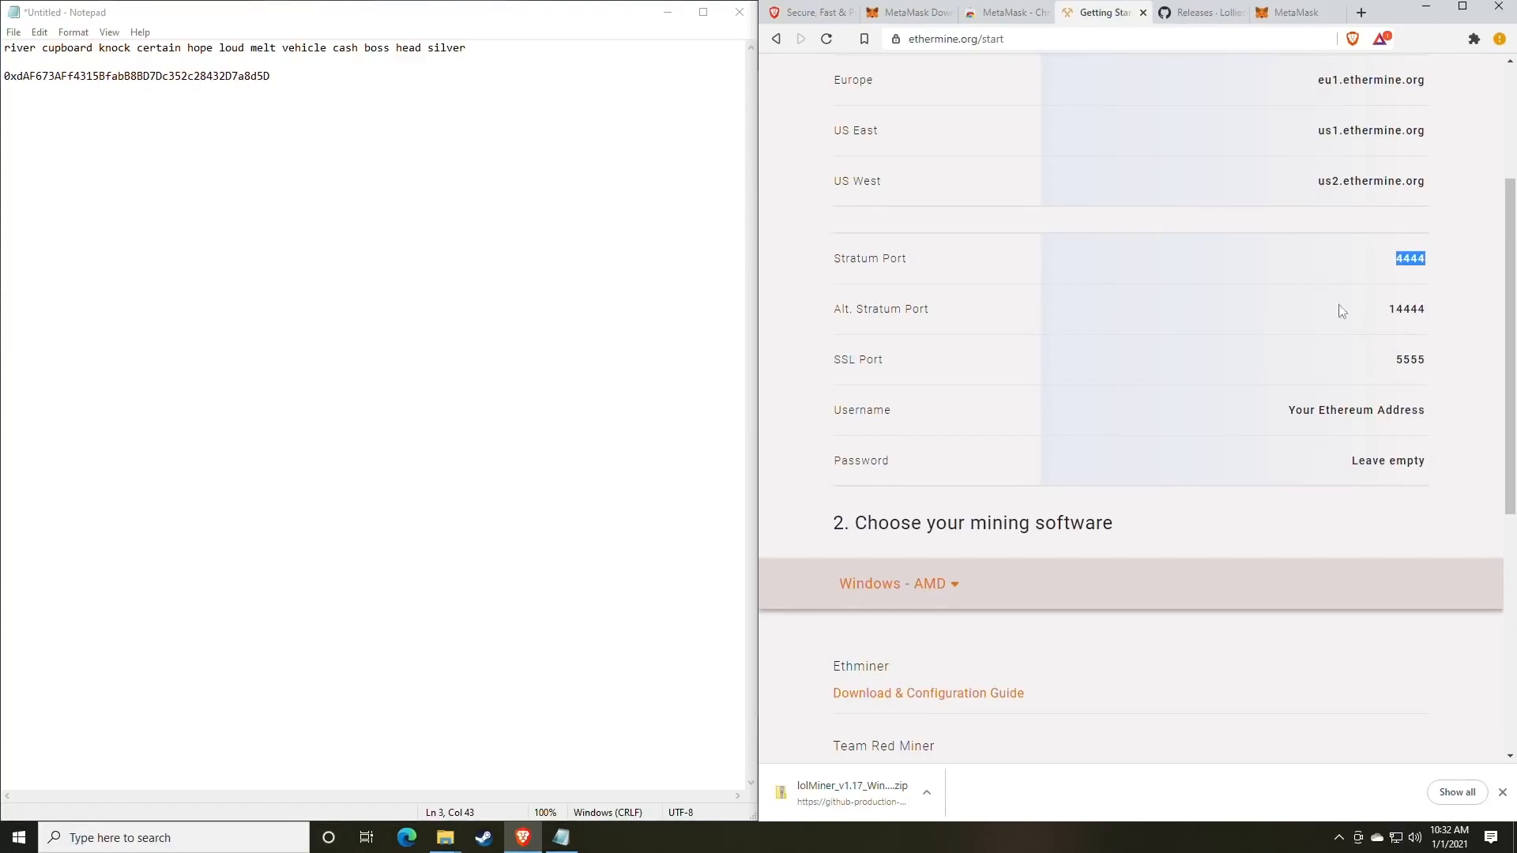
{"action": "left_click", "coordinate": [1207, 382]}
Bring the lolMiner 1.17 folder window forward and move it up and right.
{"action": "mouse_move", "coordinate": [446, 837]}
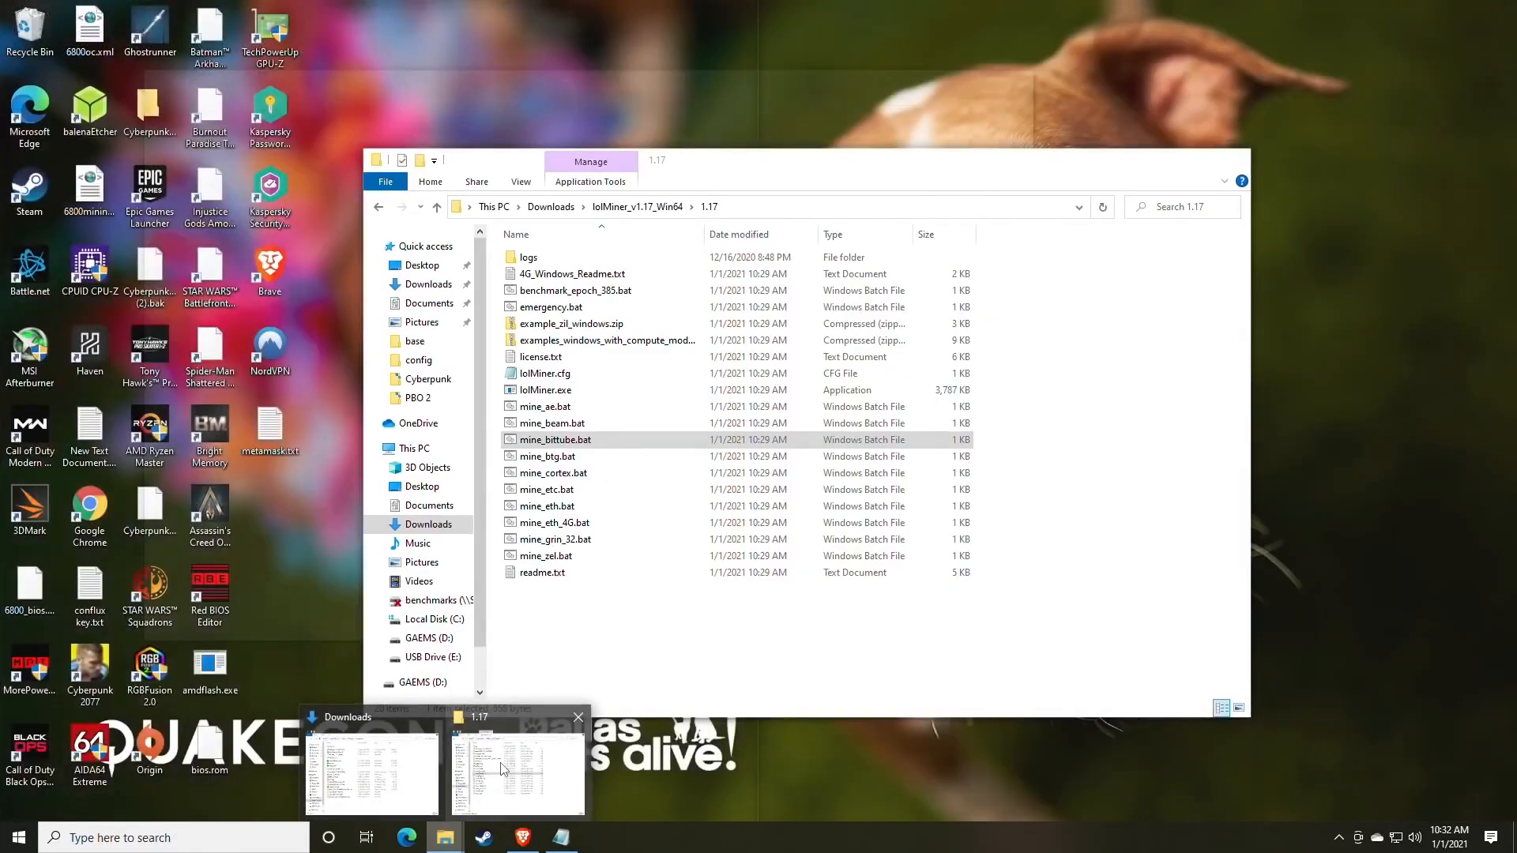
{"action": "left_click", "coordinate": [521, 750]}
{"action": "left_click_drag", "start_coordinate": [721, 163], "coordinate": [870, 91]}
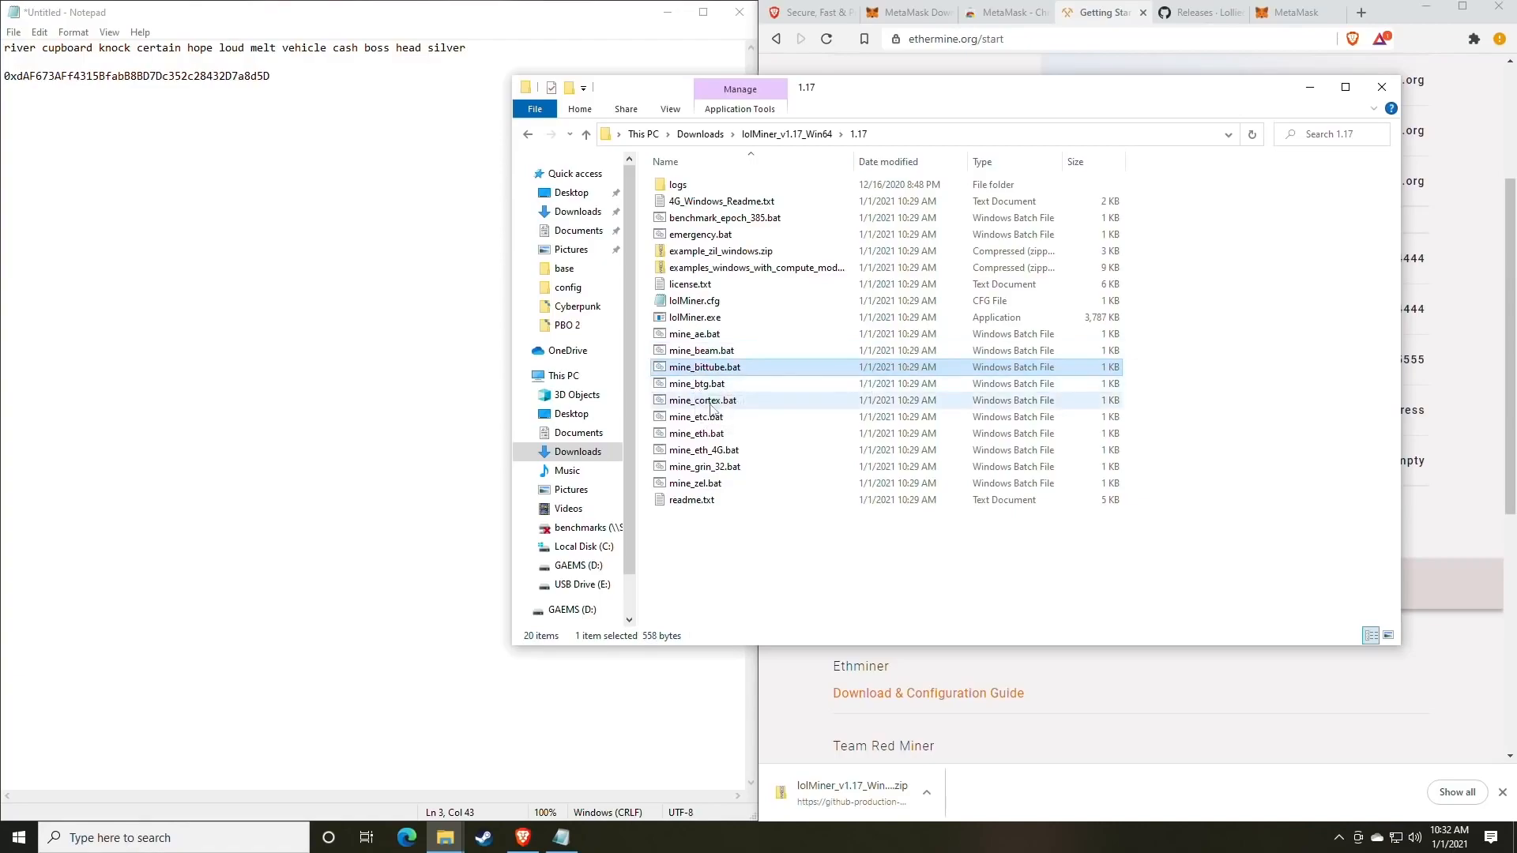
Select mine_eth.bat and bring up its right-click actions list.
{"action": "left_click", "coordinate": [726, 435]}
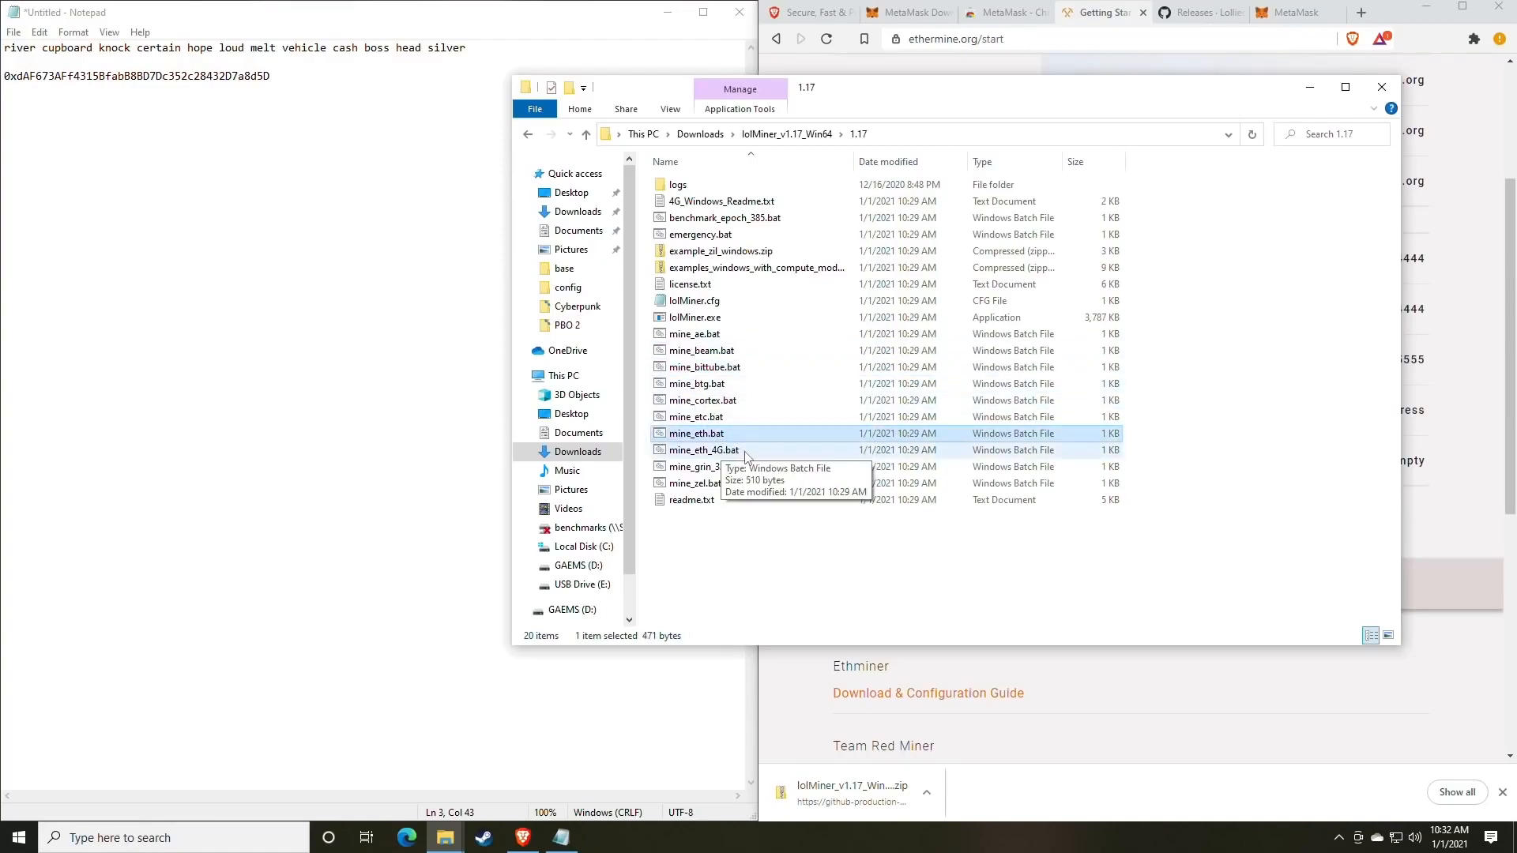
{"action": "left_click", "coordinate": [704, 456]}
{"action": "left_click", "coordinate": [706, 435]}
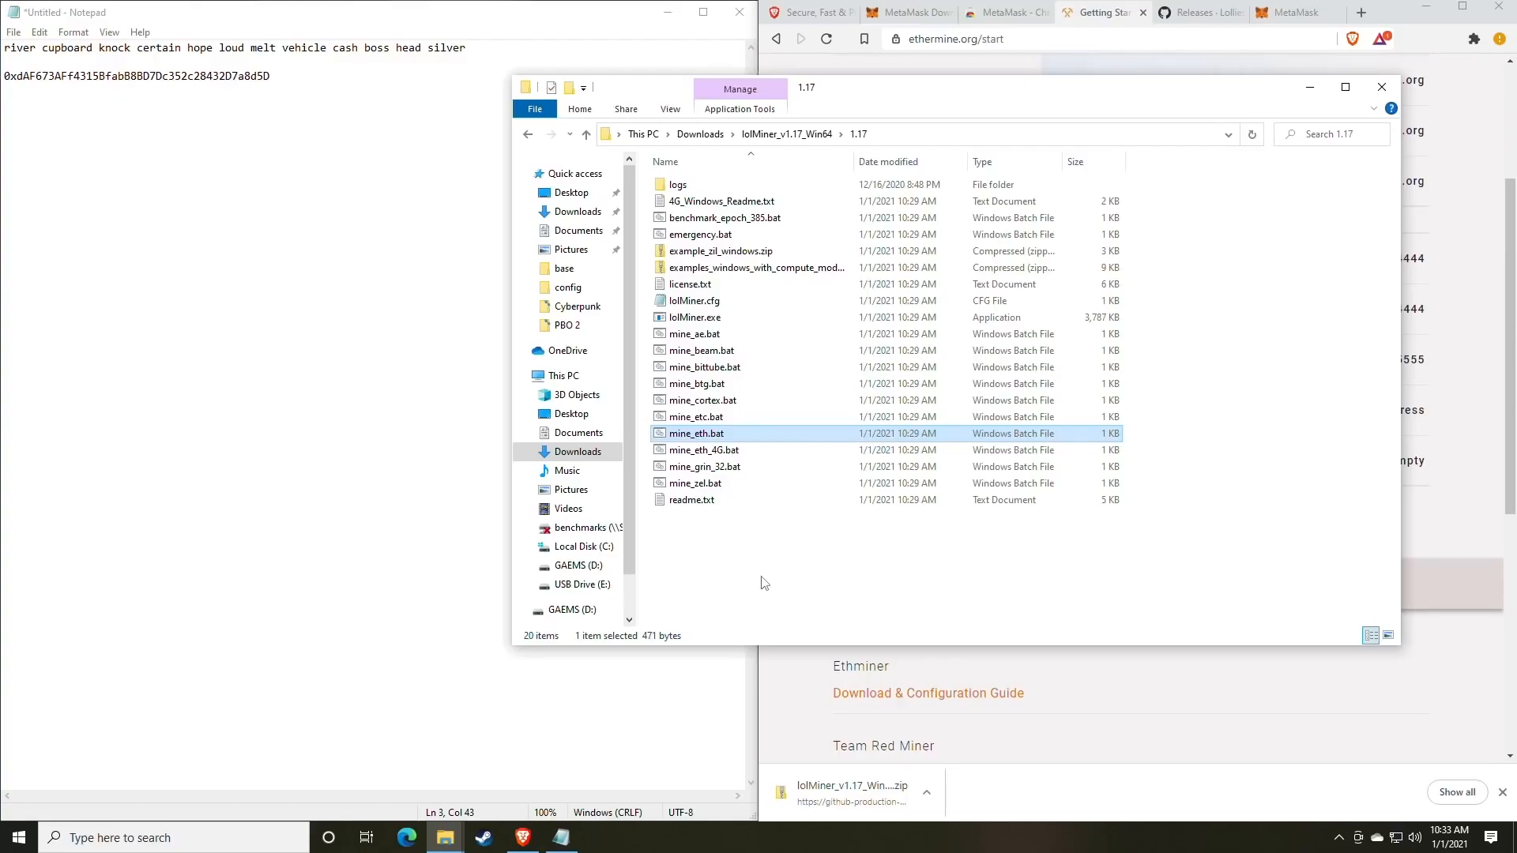
{"action": "right_click", "coordinate": [702, 439]}
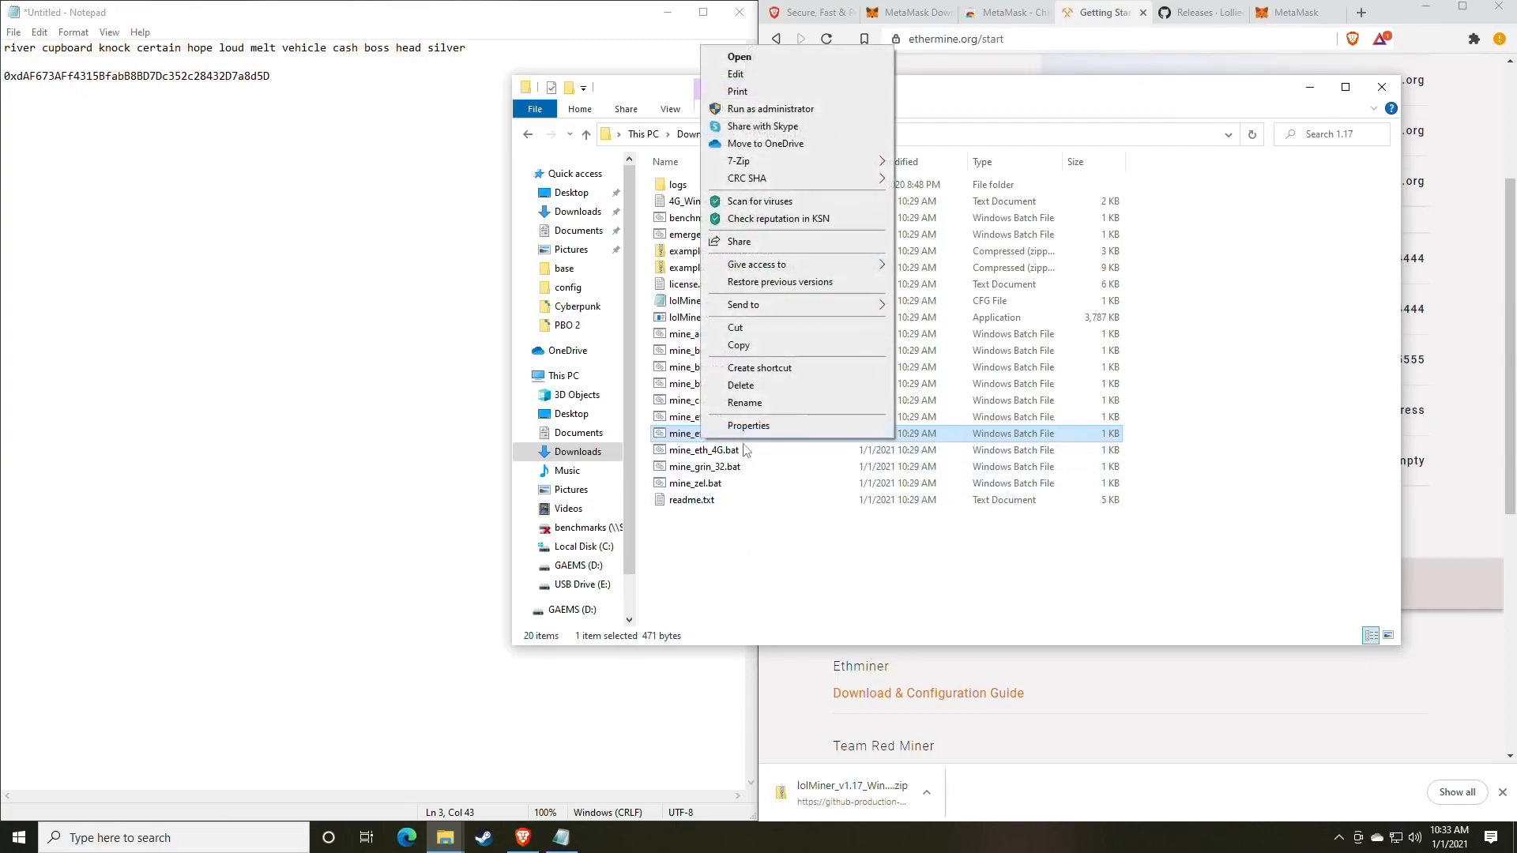
{"action": "left_click", "coordinate": [693, 452]}
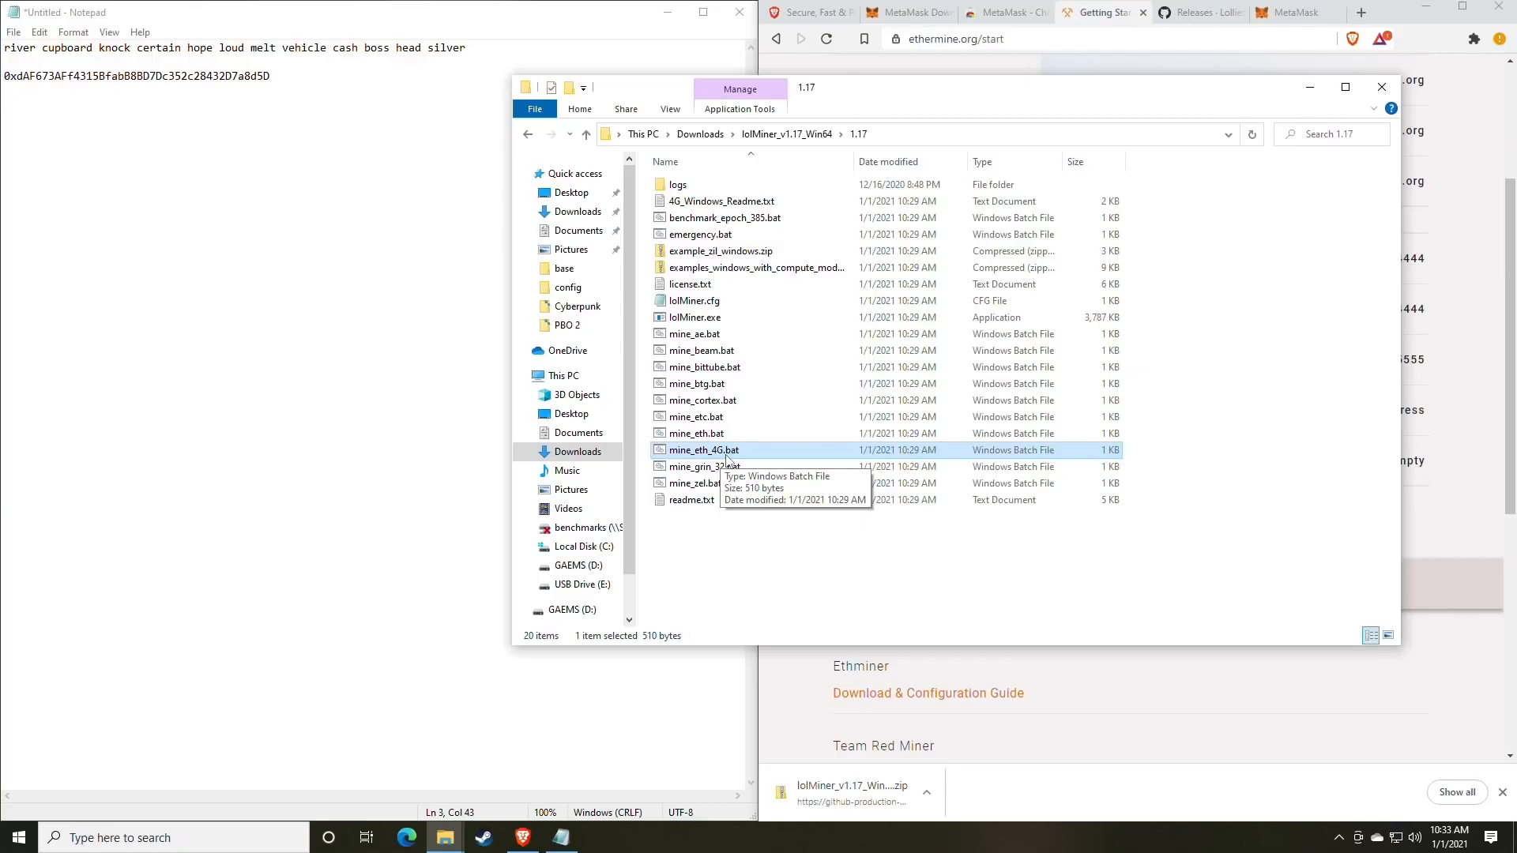
{"action": "key", "text": "Up"}
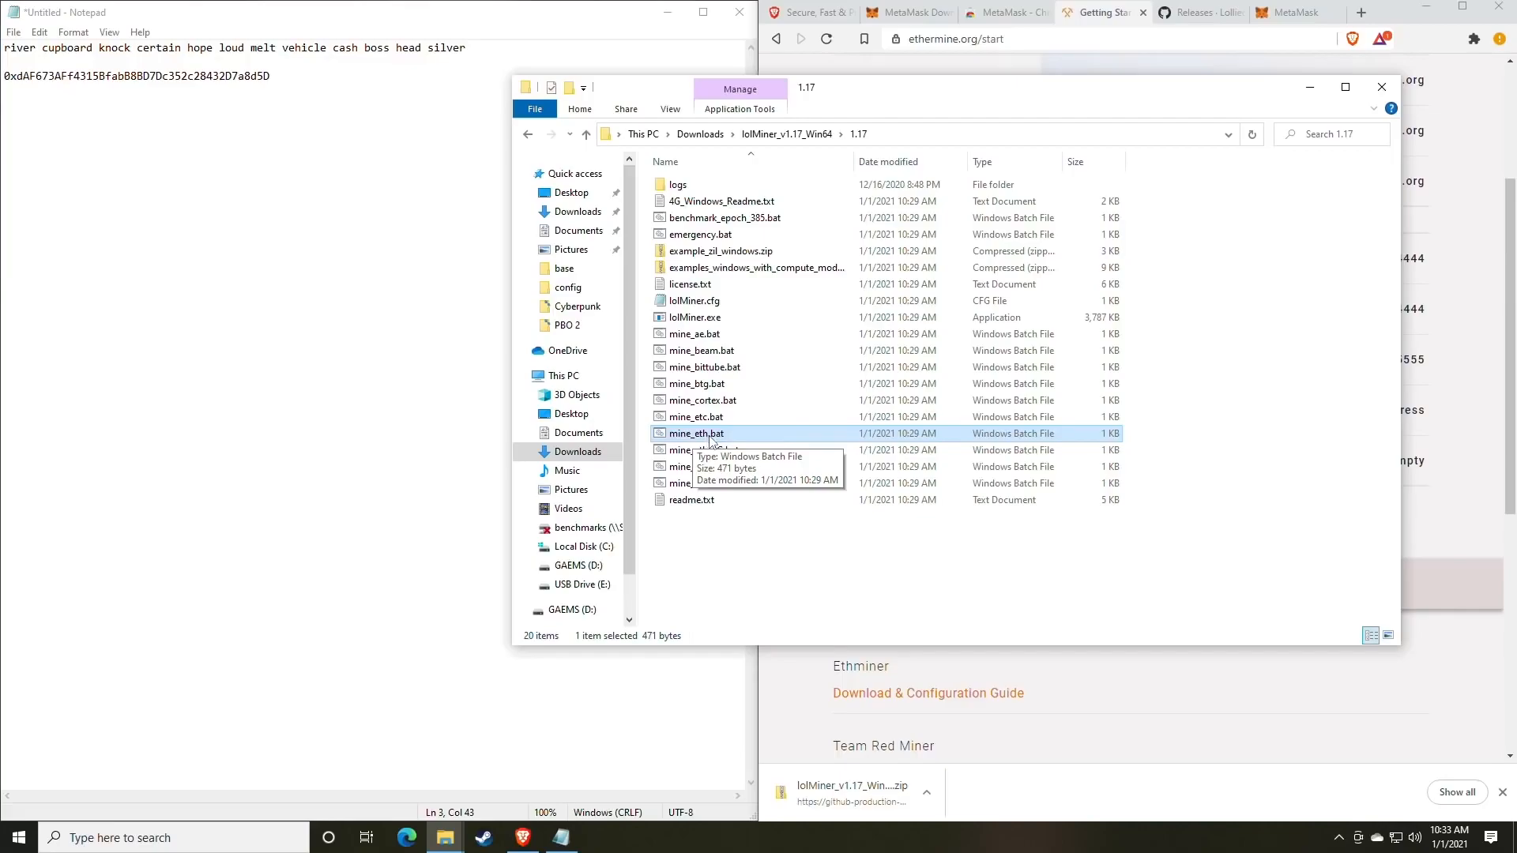
{"action": "right_click", "coordinate": [723, 439]}
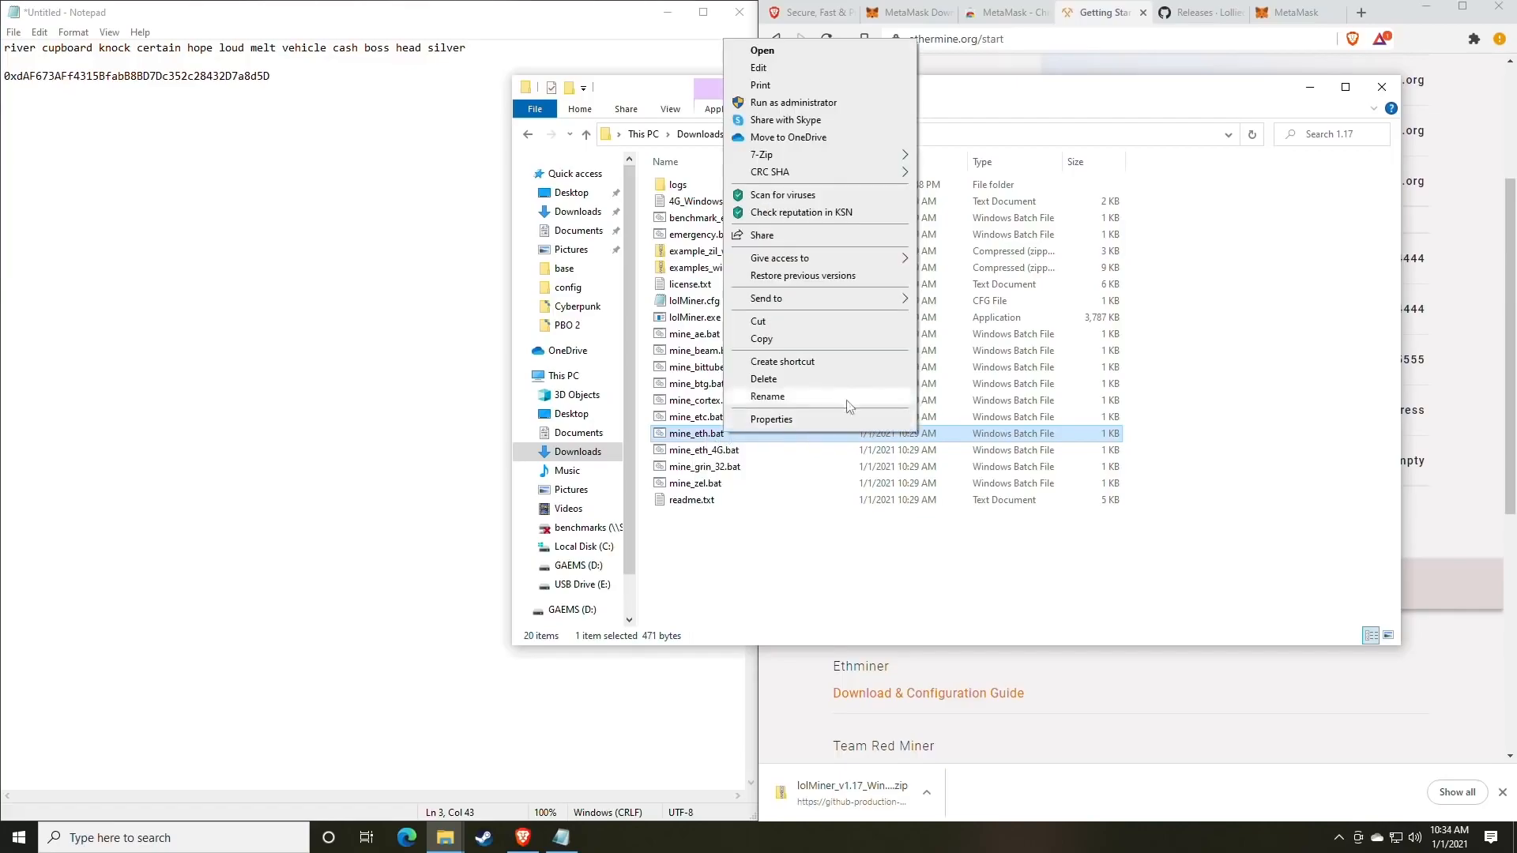
Edit mine_eth.bat, choosing More info and Run anyway at the SmartScreen warning.
{"action": "left_click", "coordinate": [770, 71]}
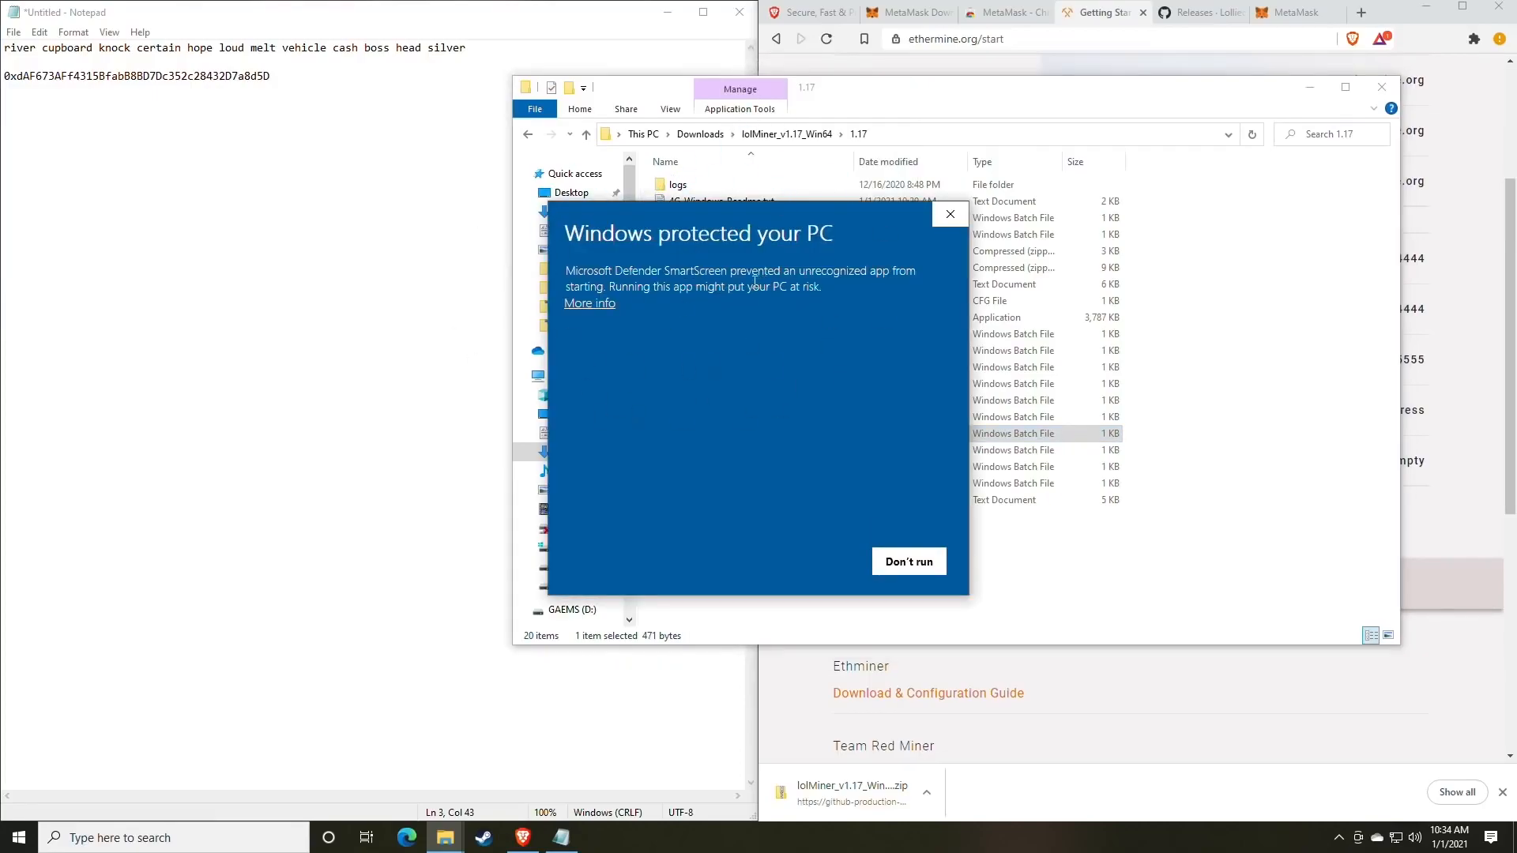
{"action": "left_click", "coordinate": [602, 306]}
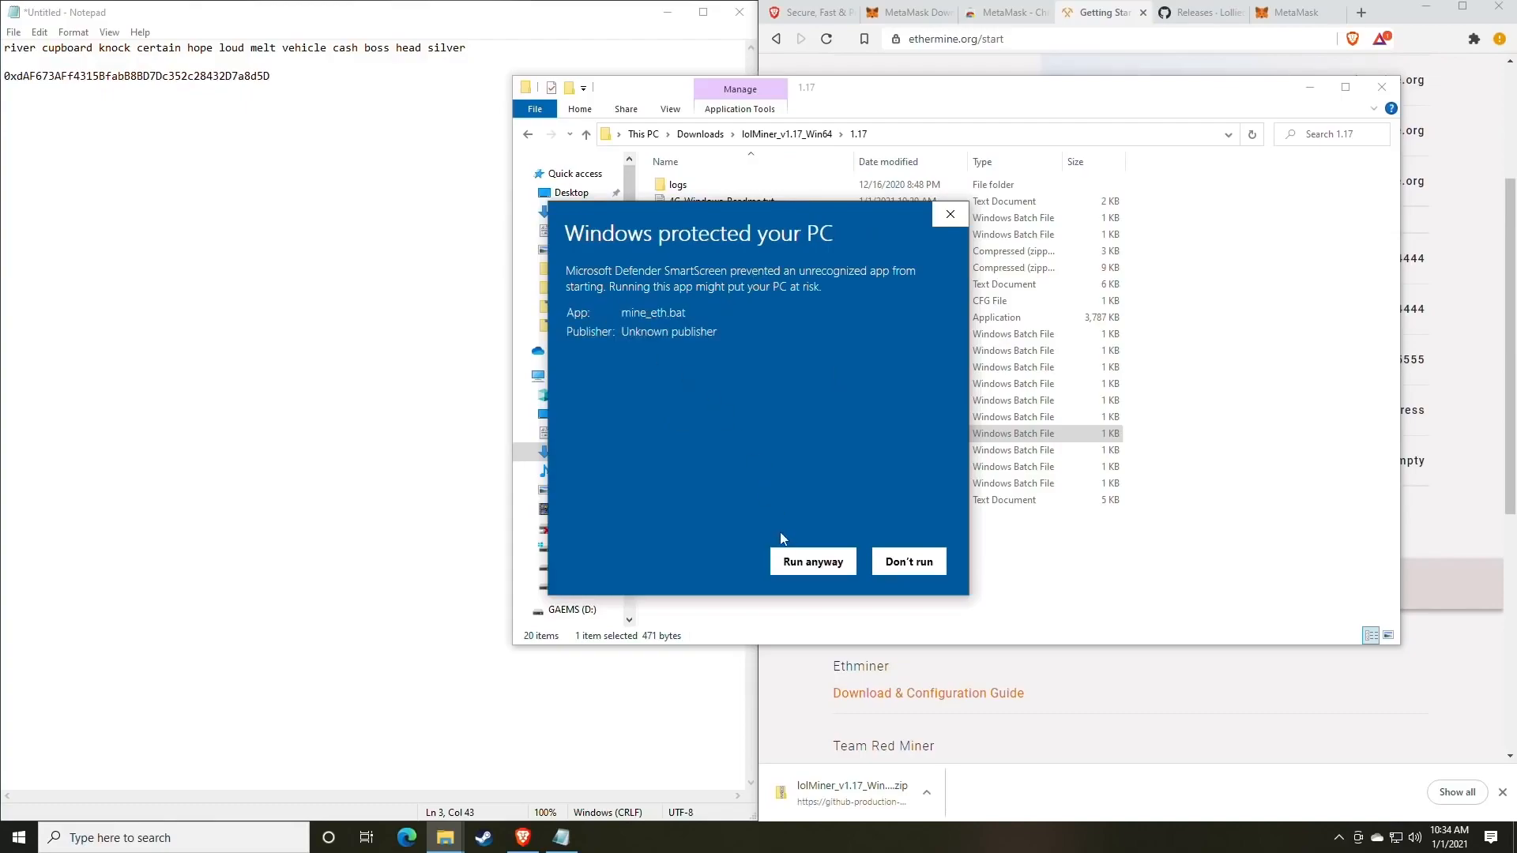
{"action": "left_click", "coordinate": [810, 563]}
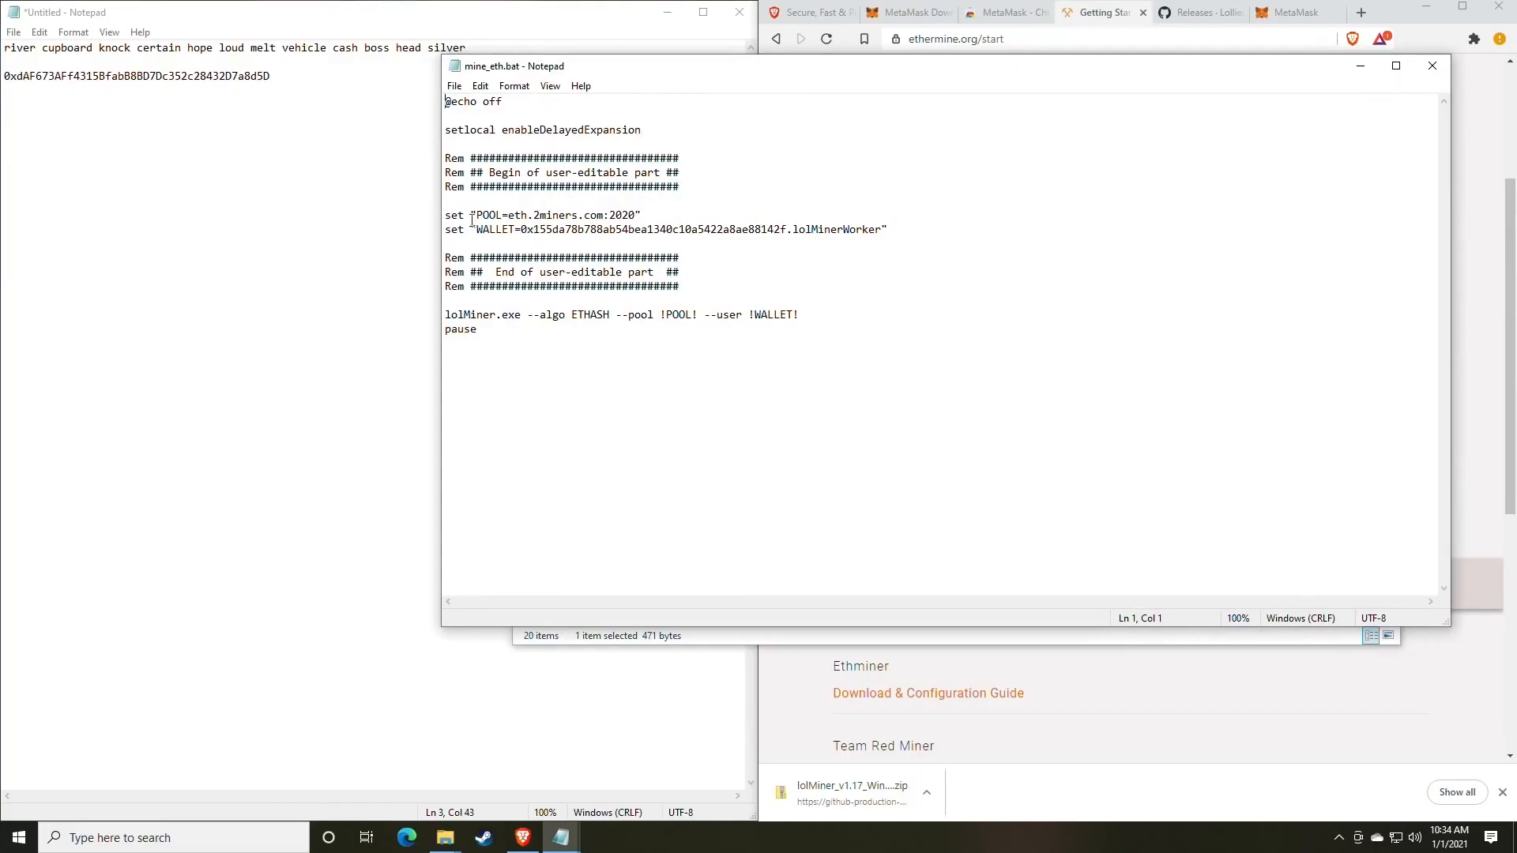
Replace the eth.2miners.com pool address with us1.ethermine.org from the connection guide.
{"action": "left_click_drag", "start_coordinate": [723, 67], "coordinate": [336, 59]}
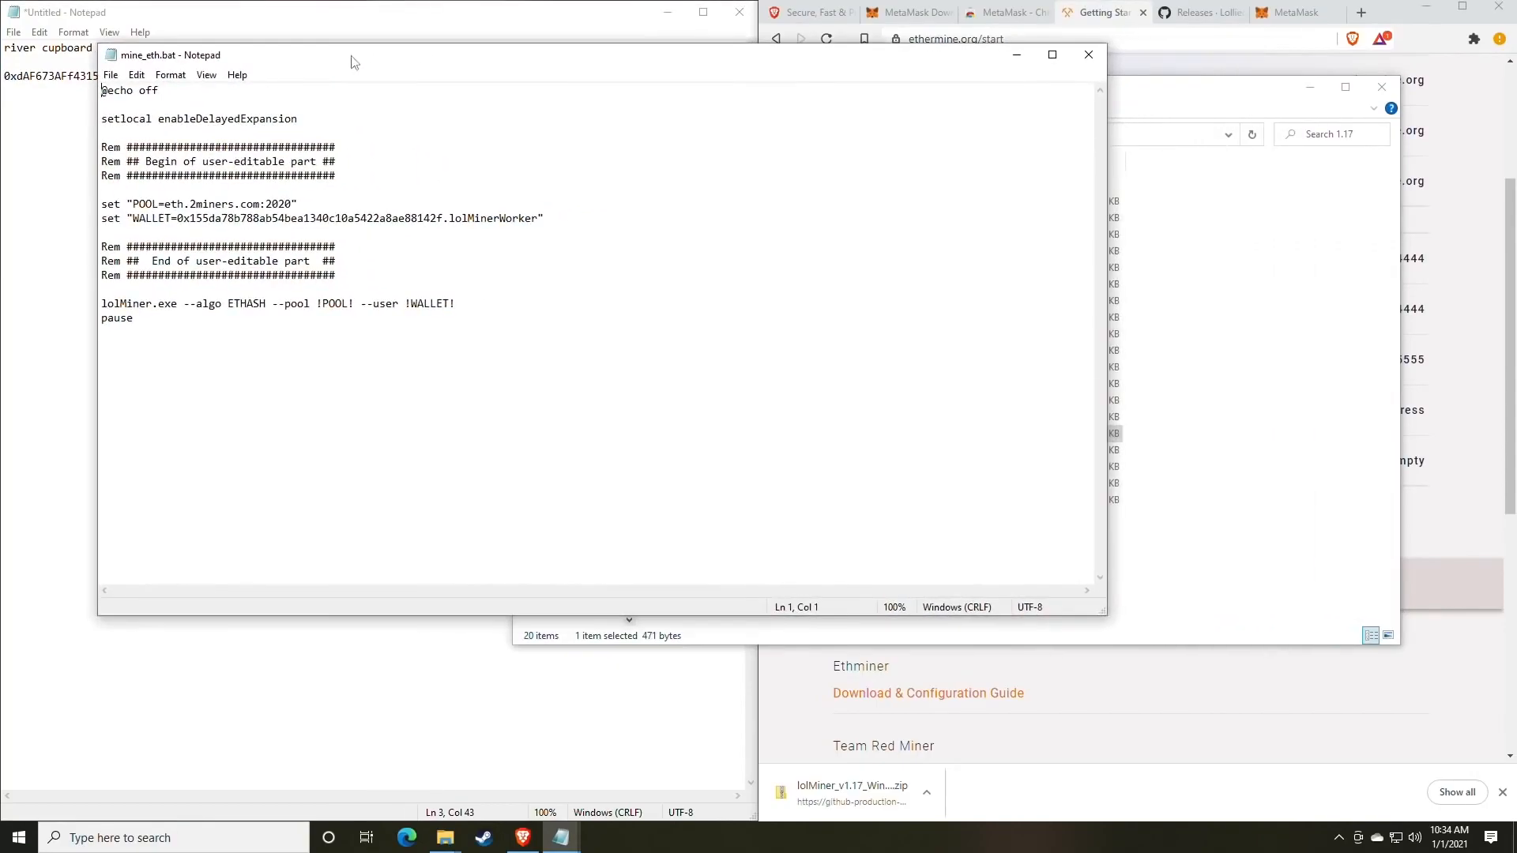
{"action": "left_click", "coordinate": [1128, 19]}
{"action": "scroll", "coordinate": [1057, 318], "scroll_direction": "up", "scroll_amount": 3}
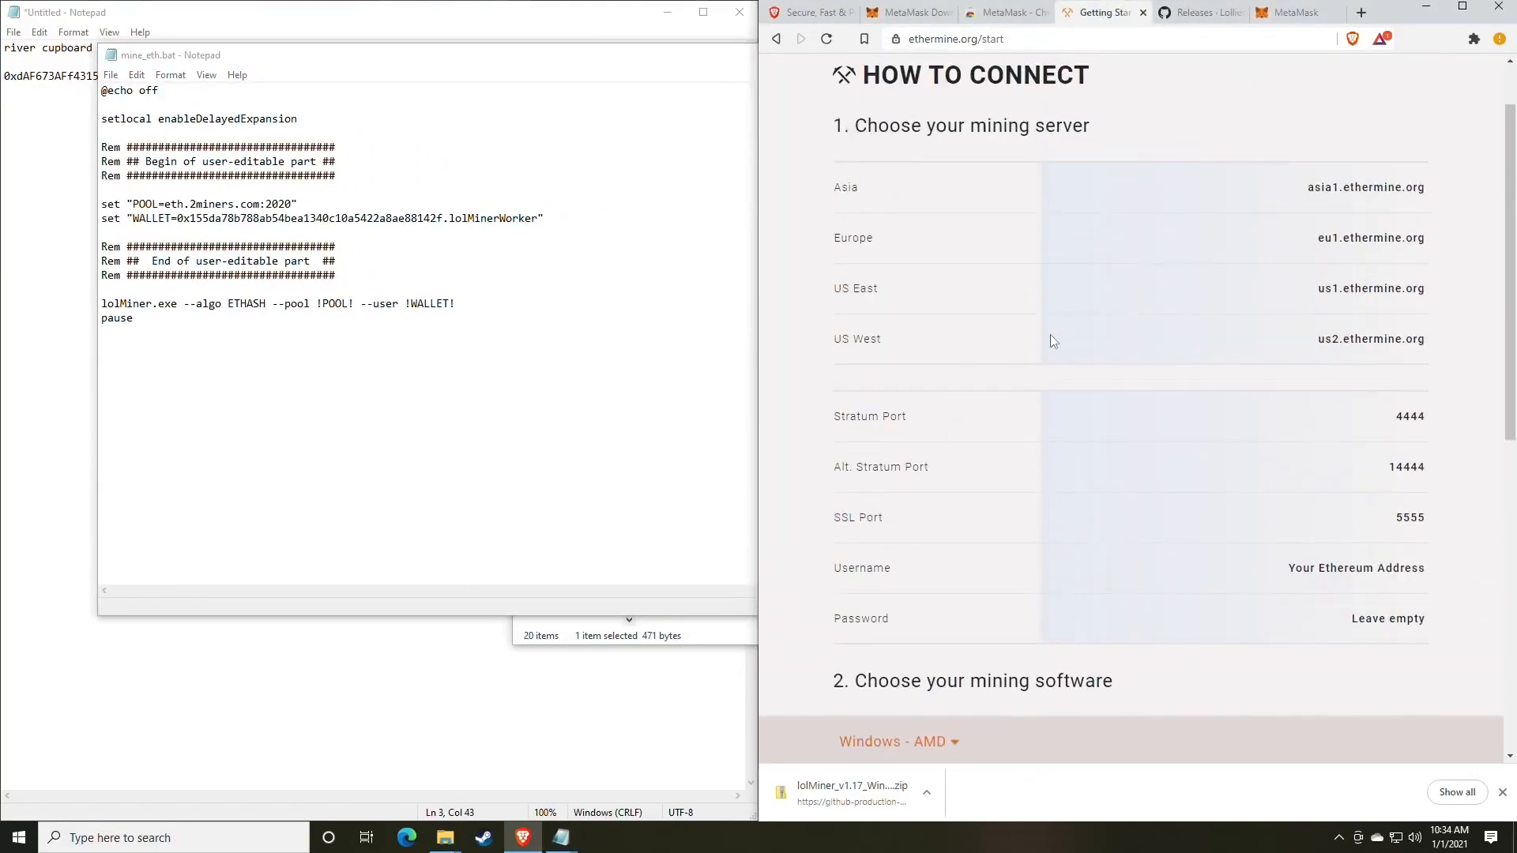
{"action": "scroll", "coordinate": [1051, 328], "scroll_direction": "up", "scroll_amount": 1}
{"action": "scroll", "coordinate": [1051, 329], "scroll_direction": "down", "scroll_amount": 1}
{"action": "mouse_move", "coordinate": [1433, 297]}
{"action": "left_mouse_down"}
{"action": "mouse_move", "coordinate": [1316, 291]}
{"action": "mouse_move", "coordinate": [1427, 287]}
{"action": "left_mouse_up"}
{"action": "key", "text": "ctrl+c"}
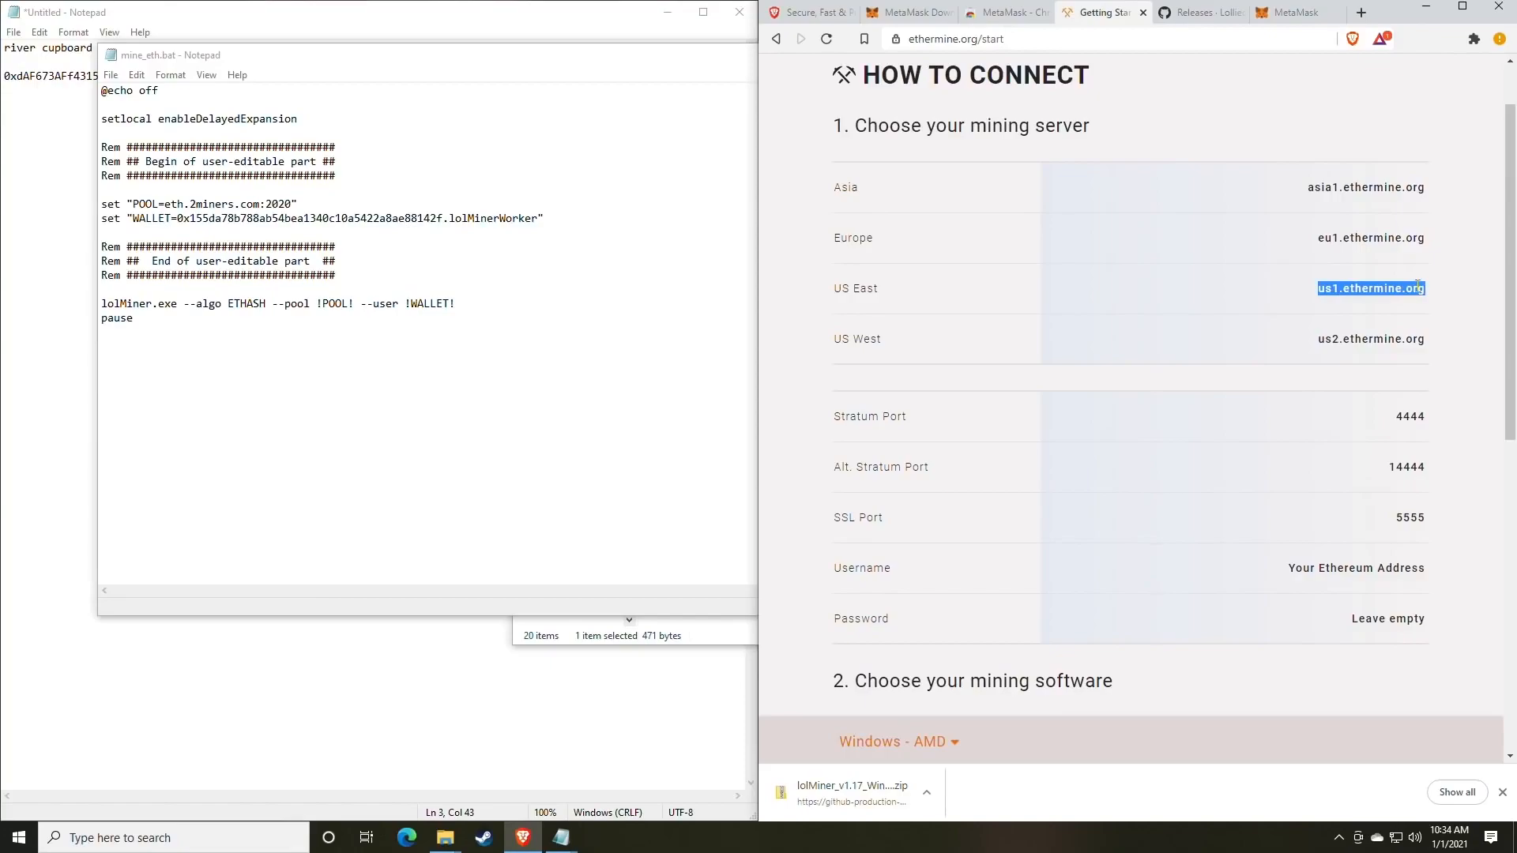
{"action": "left_click", "coordinate": [249, 204]}
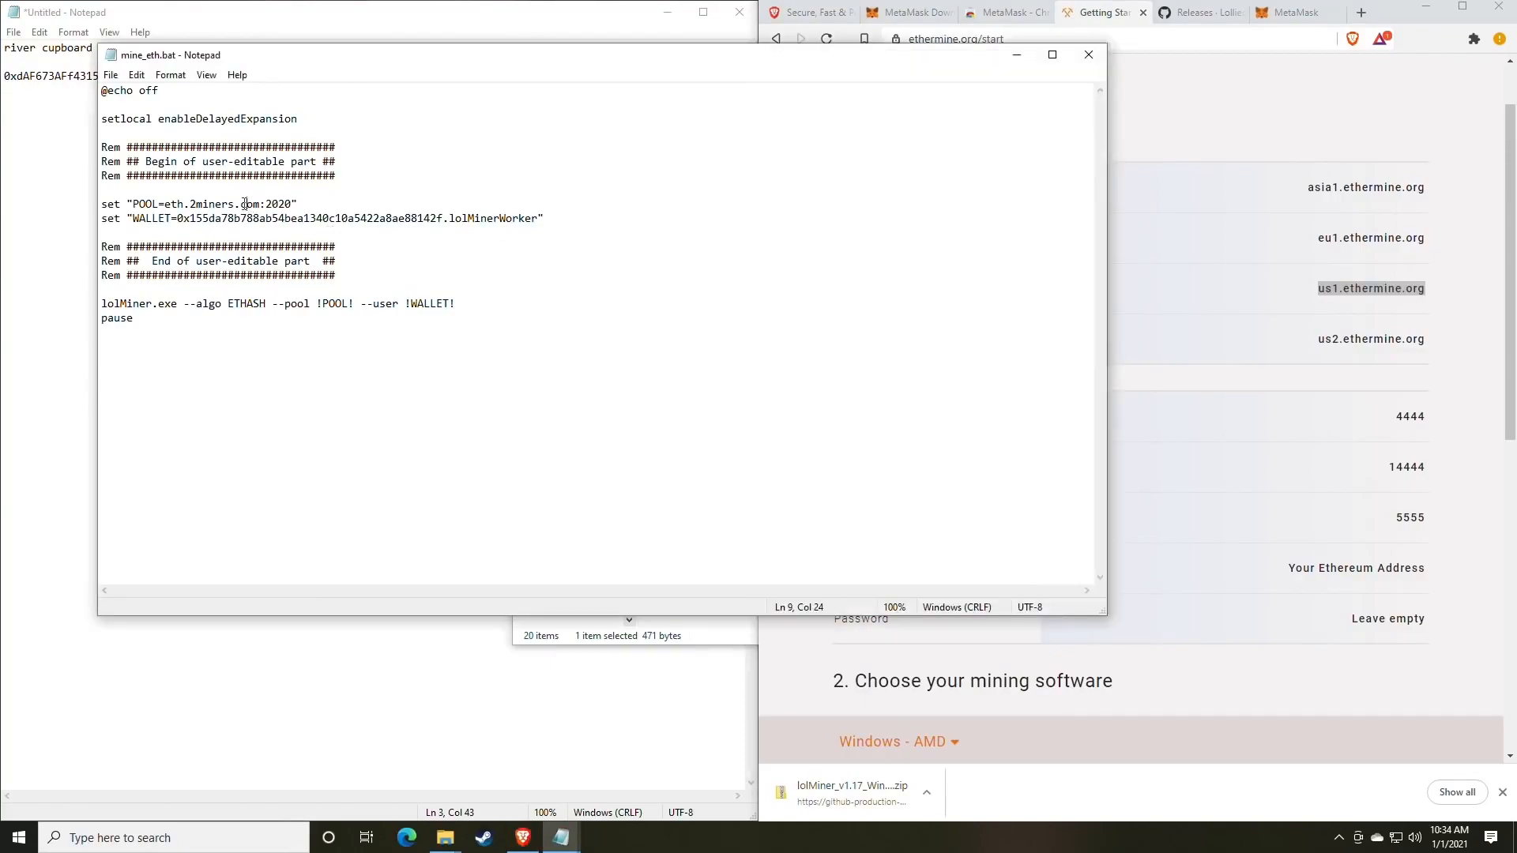
{"action": "left_click_drag", "start_coordinate": [261, 204], "coordinate": [166, 202]}
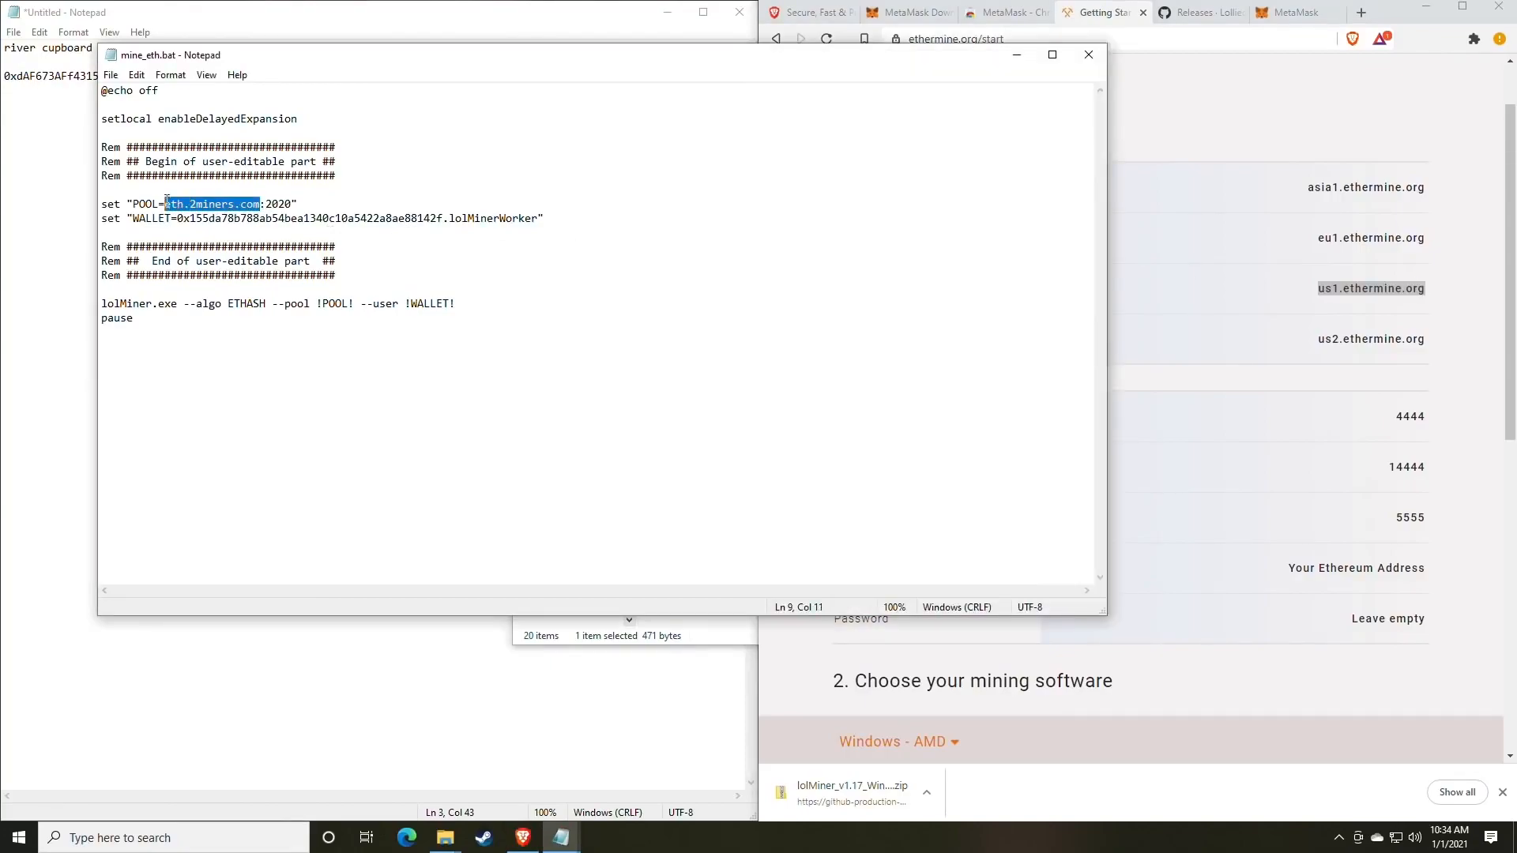
{"action": "key", "text": "ctrl+v"}
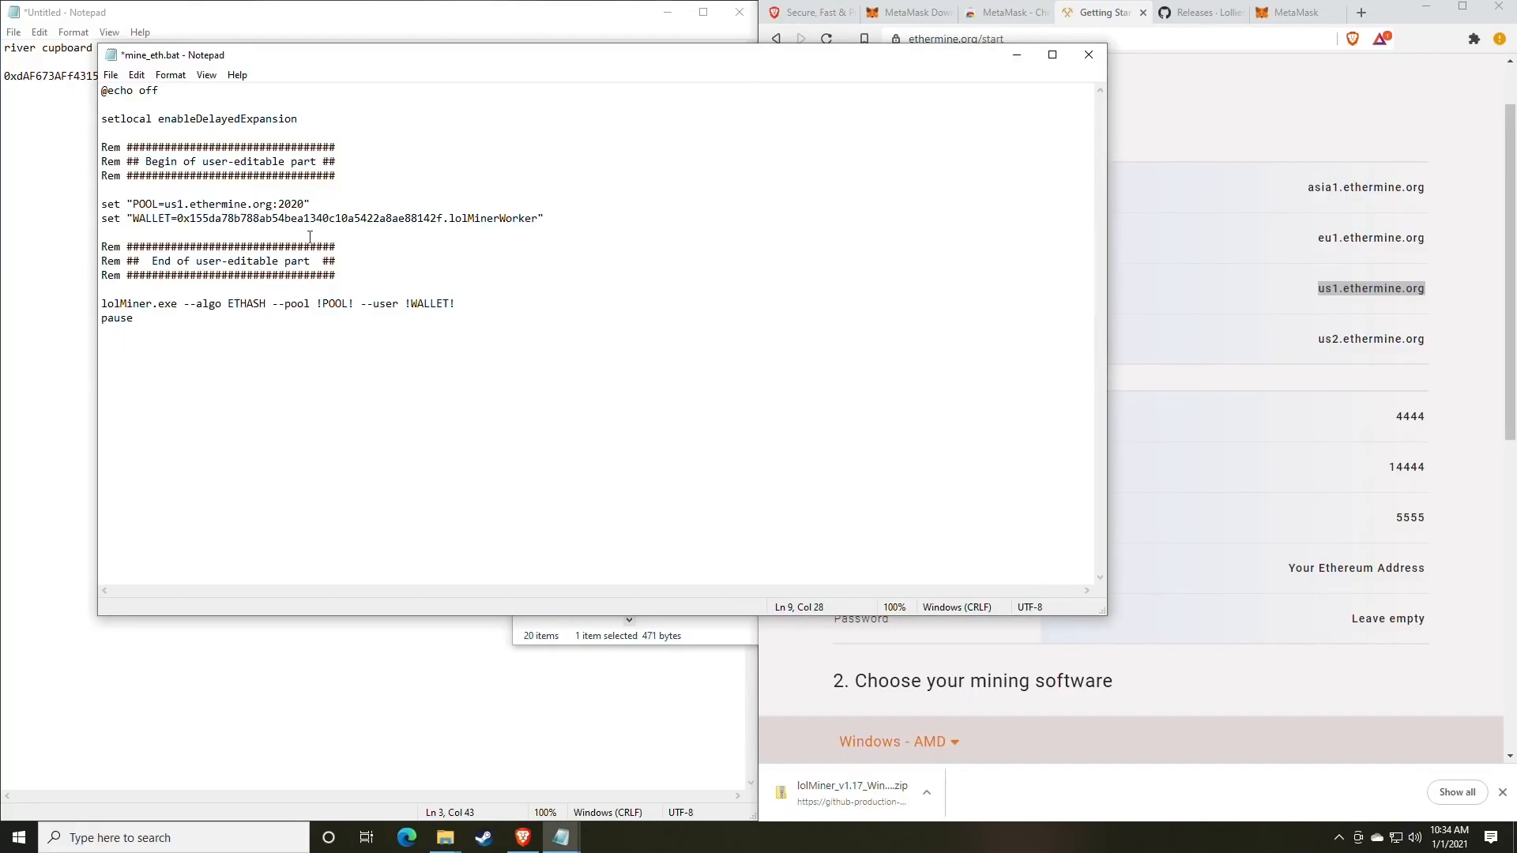
Change the POOL port from 2020 to the stratum port 4444.
{"action": "left_click", "coordinate": [1377, 478]}
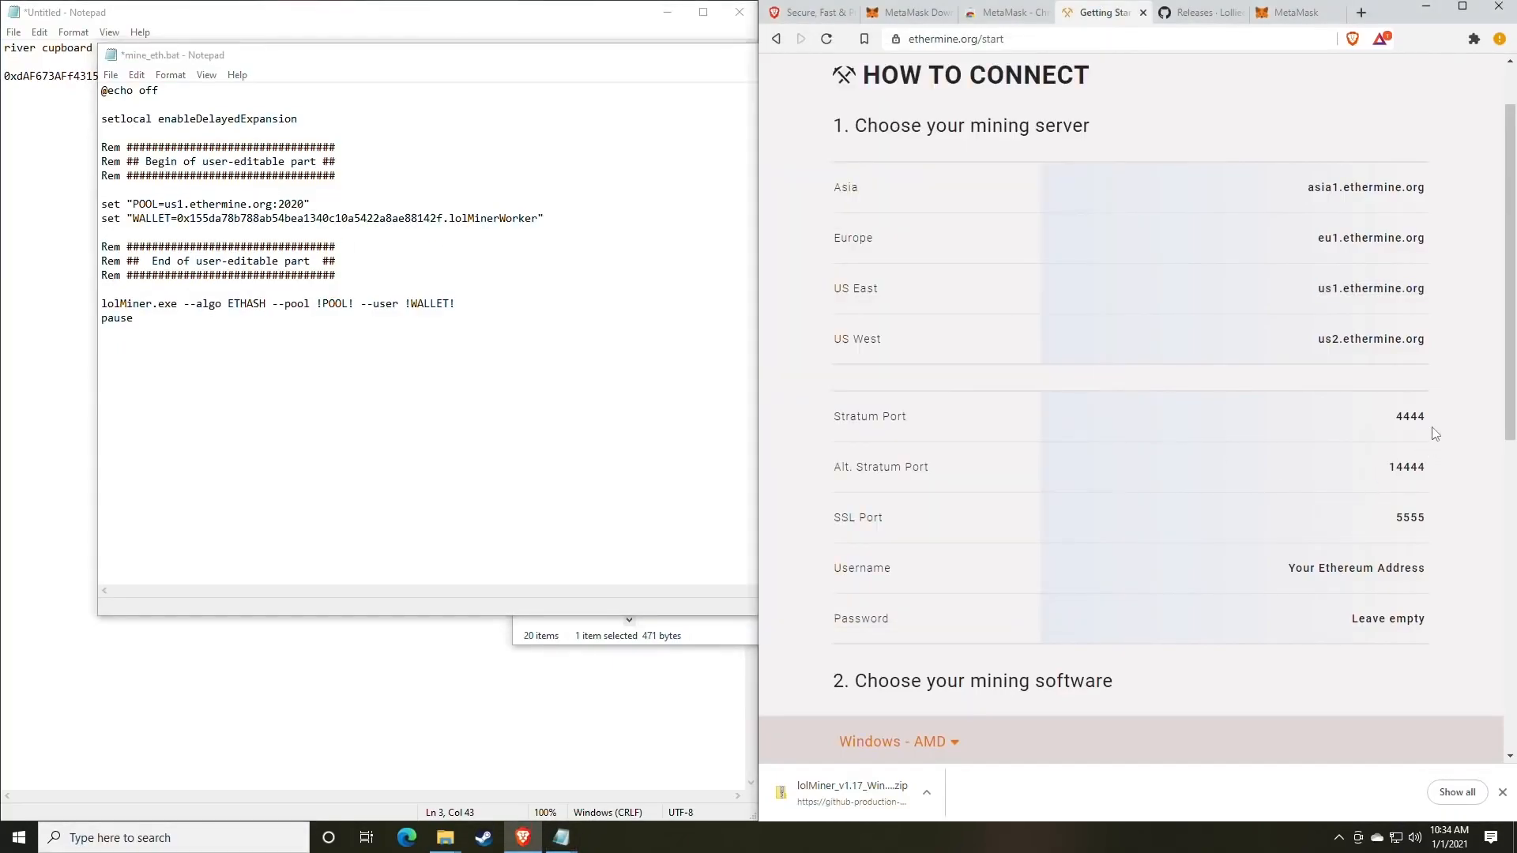
{"action": "mouse_move", "coordinate": [1434, 435]}
{"action": "left_mouse_down"}
{"action": "mouse_move", "coordinate": [1412, 423]}
{"action": "mouse_move", "coordinate": [1429, 423]}
{"action": "left_mouse_up"}
{"action": "key", "text": "ctrl+c"}
{"action": "left_click", "coordinate": [1397, 426]}
{"action": "left_click_drag", "start_coordinate": [306, 203], "coordinate": [280, 203]}
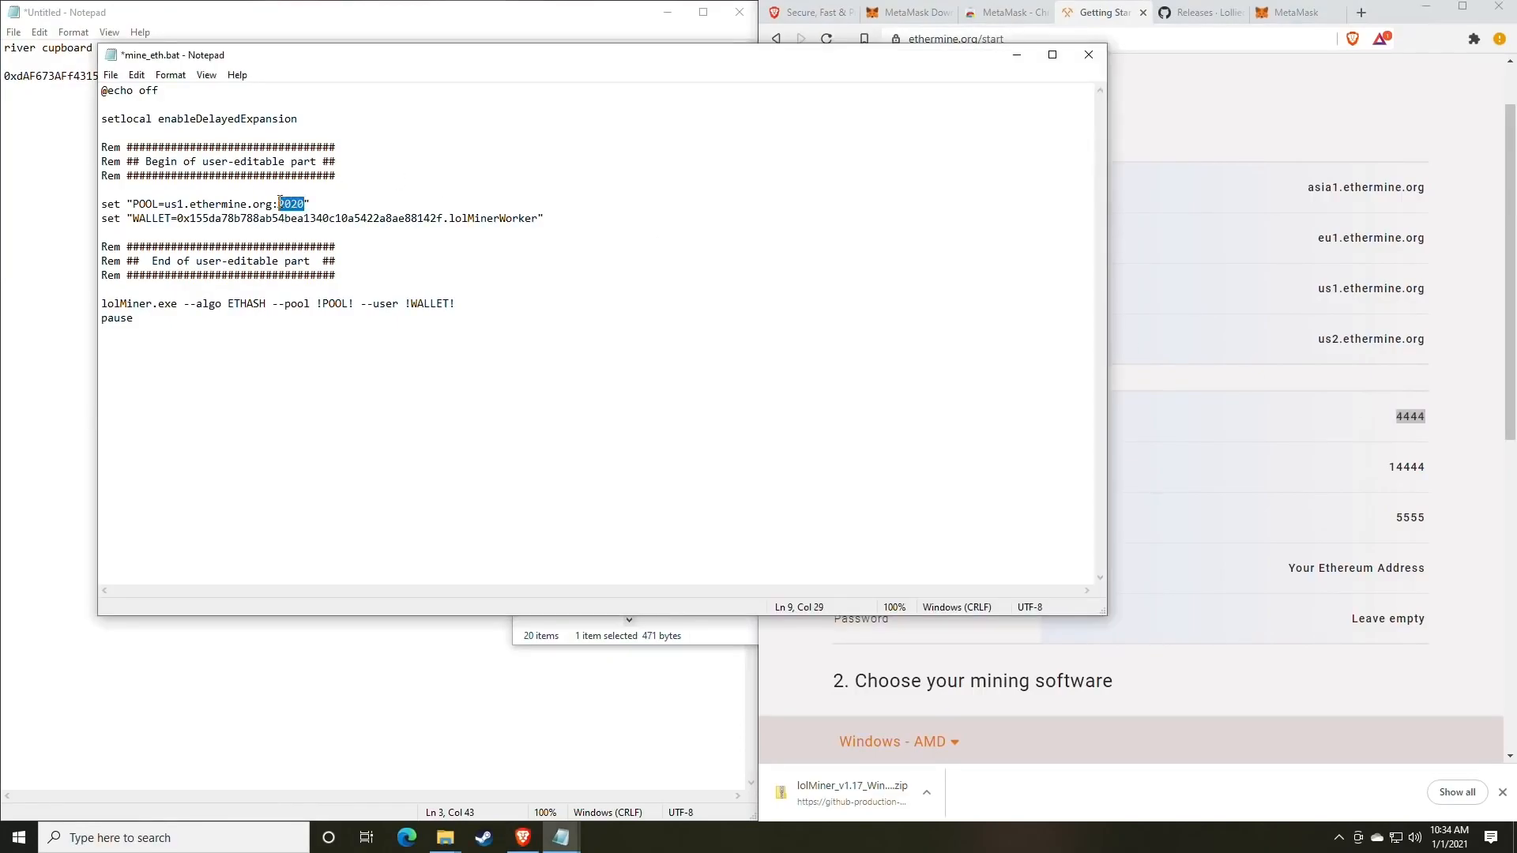
{"action": "key", "text": "ctrl+v"}
{"action": "left_click", "coordinate": [279, 205]}
Replace the old address after WALLET= with the wallet address from the notes.
{"action": "left_click_drag", "start_coordinate": [310, 63], "coordinate": [782, 76]}
{"action": "left_click", "coordinate": [344, 152]}
{"action": "left_click_drag", "start_coordinate": [271, 76], "coordinate": [3, 84]}
{"action": "key", "text": "ctrl+c"}
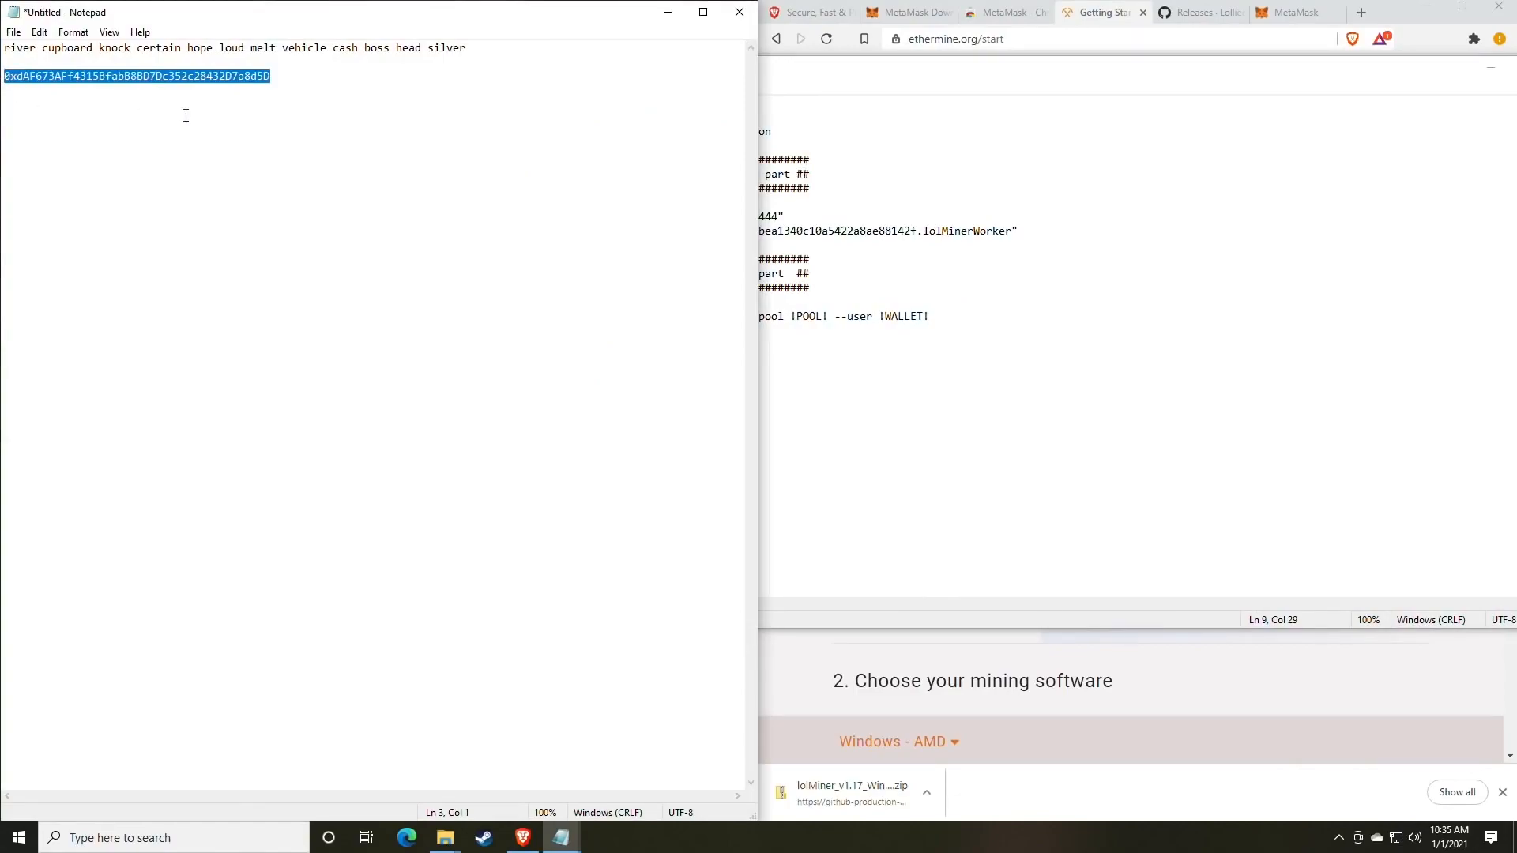
{"action": "left_click", "coordinate": [1067, 291]}
{"action": "left_click_drag", "start_coordinate": [917, 232], "coordinate": [653, 230]}
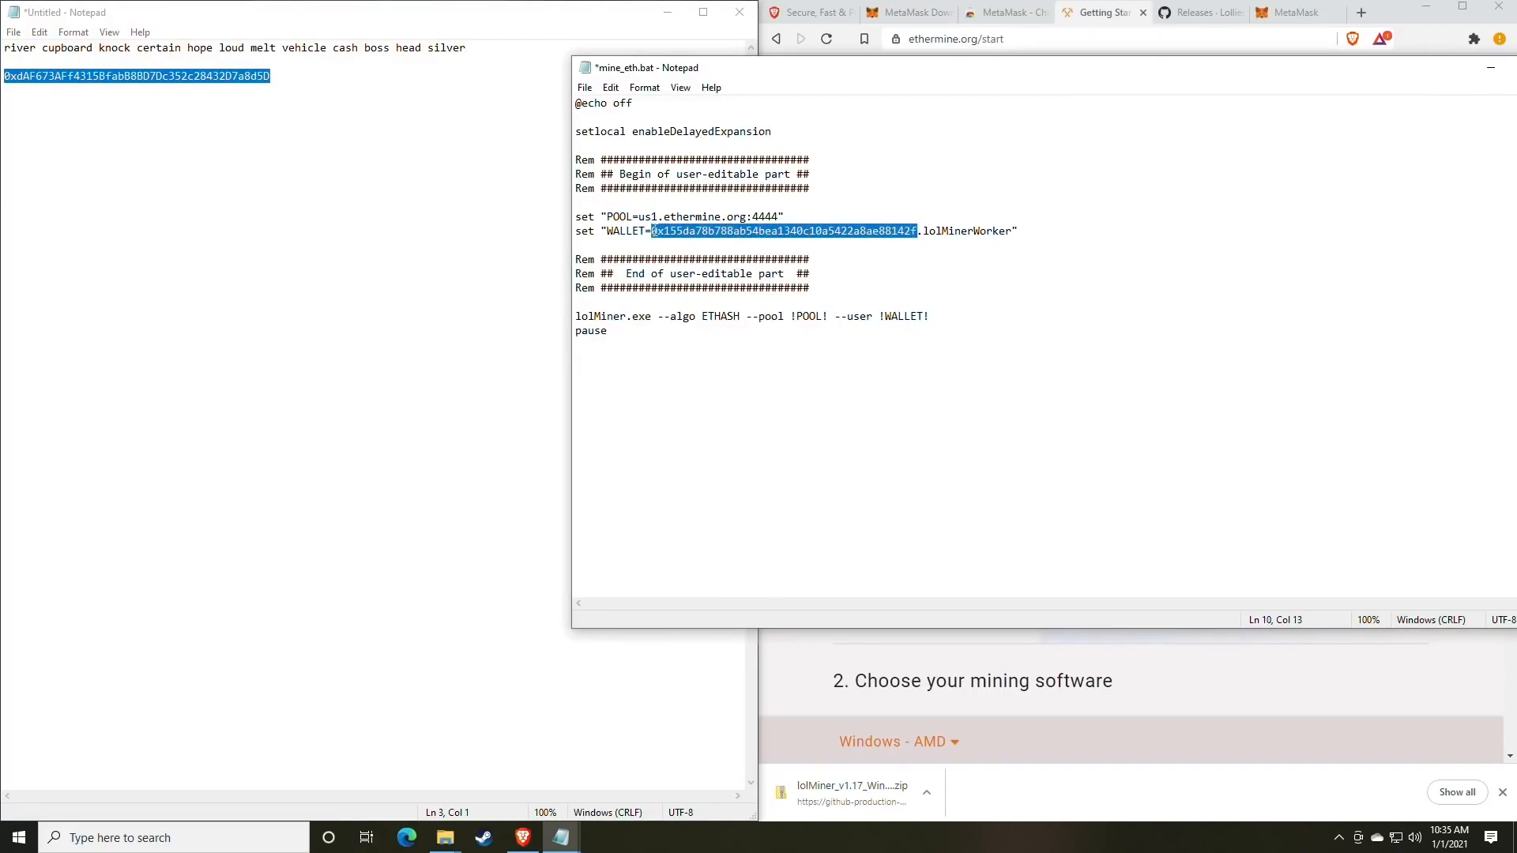
{"action": "key", "text": "ctrl+v"}
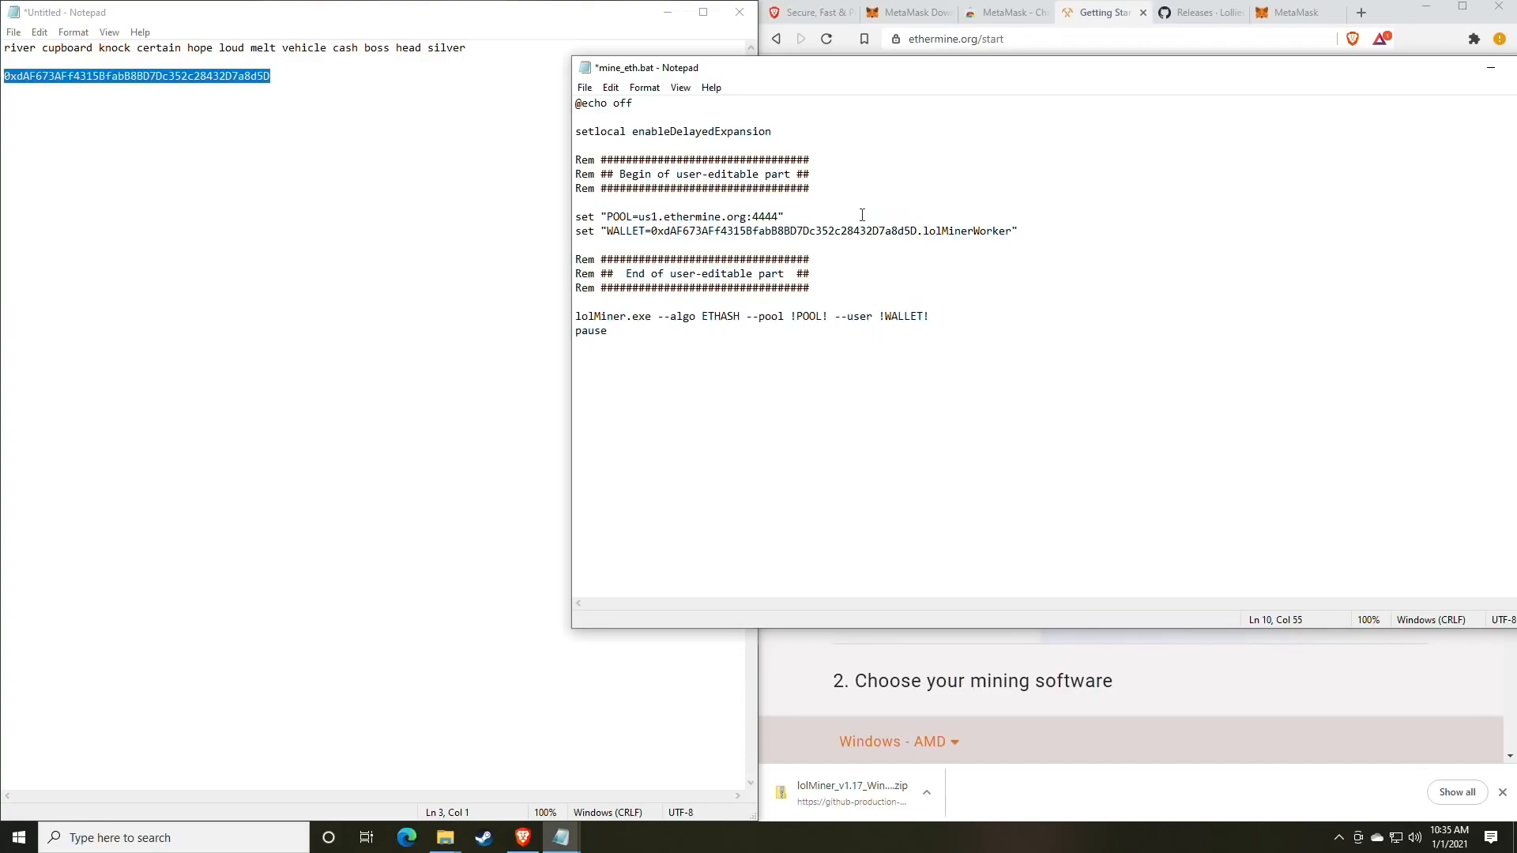
Save the edited mine_eth.bat via File > Save.
{"action": "left_click", "coordinate": [585, 88]}
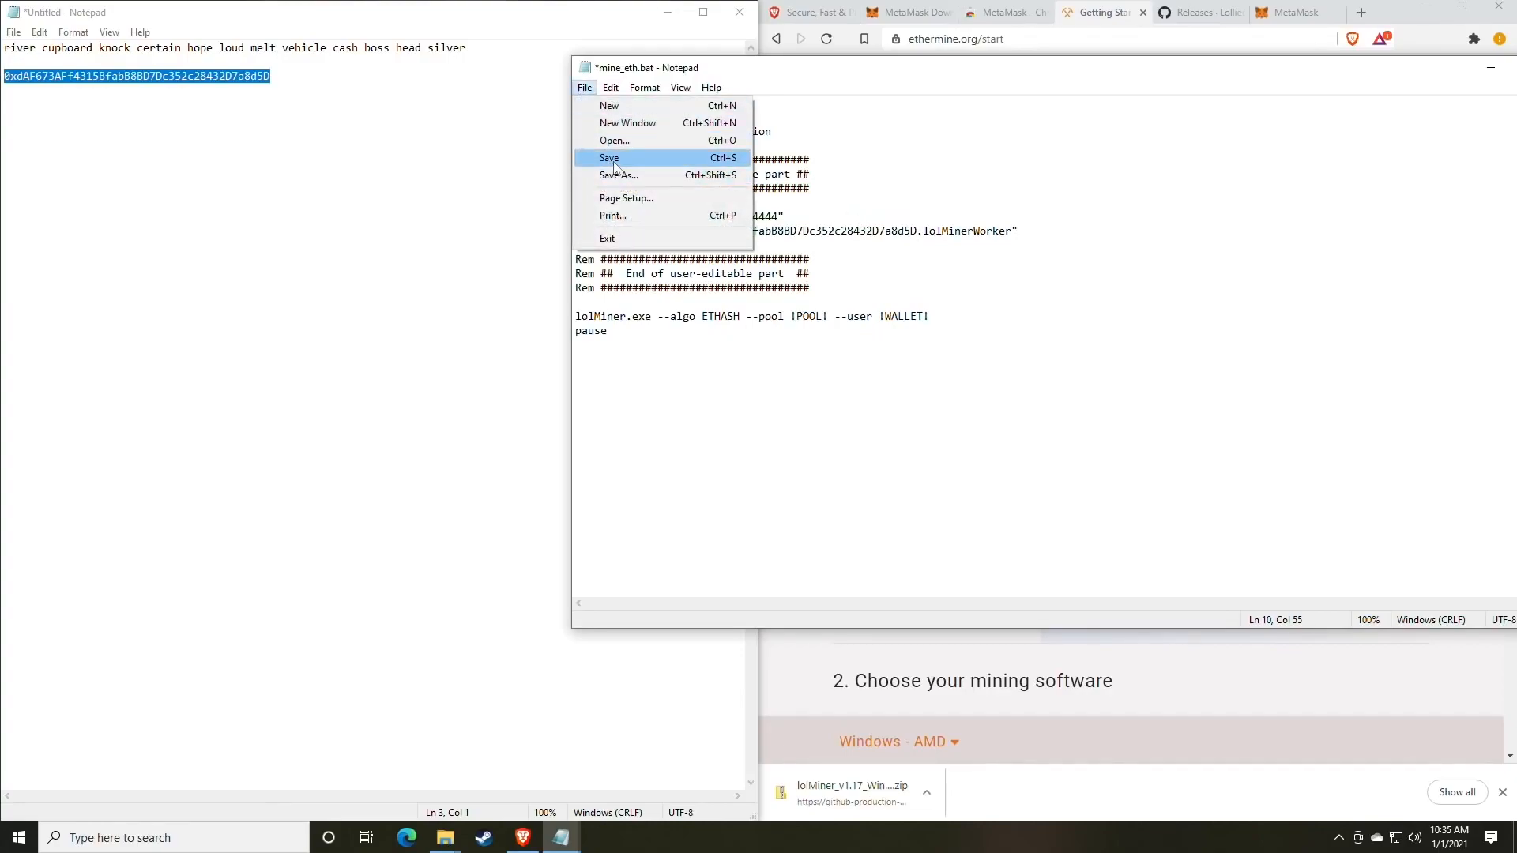
{"action": "left_click", "coordinate": [613, 159]}
{"action": "left_click", "coordinate": [484, 602]}
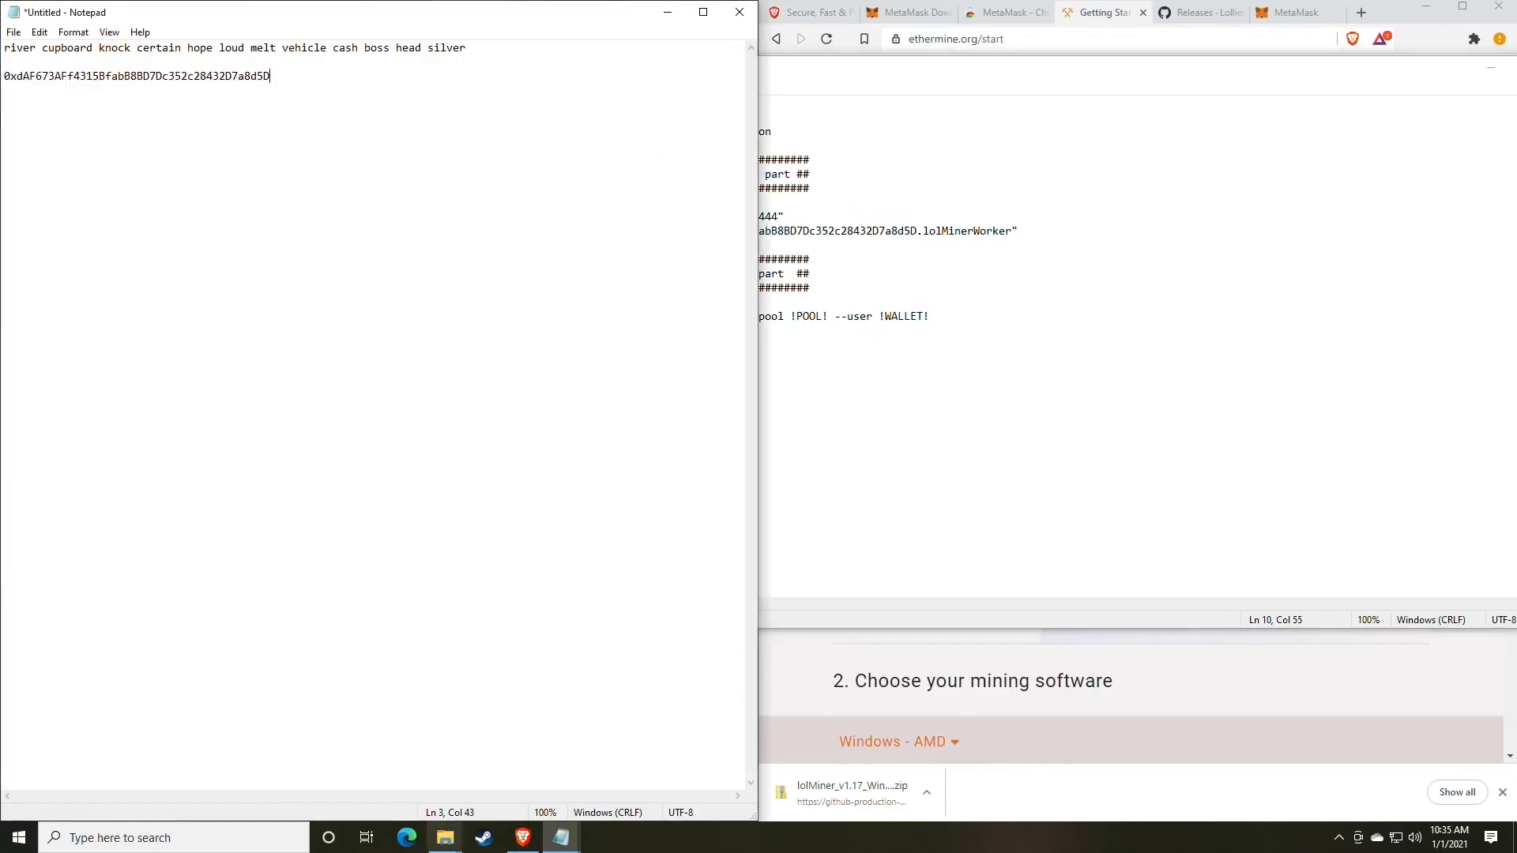
{"action": "mouse_move", "coordinate": [446, 836]}
{"action": "left_click", "coordinate": [491, 772]}
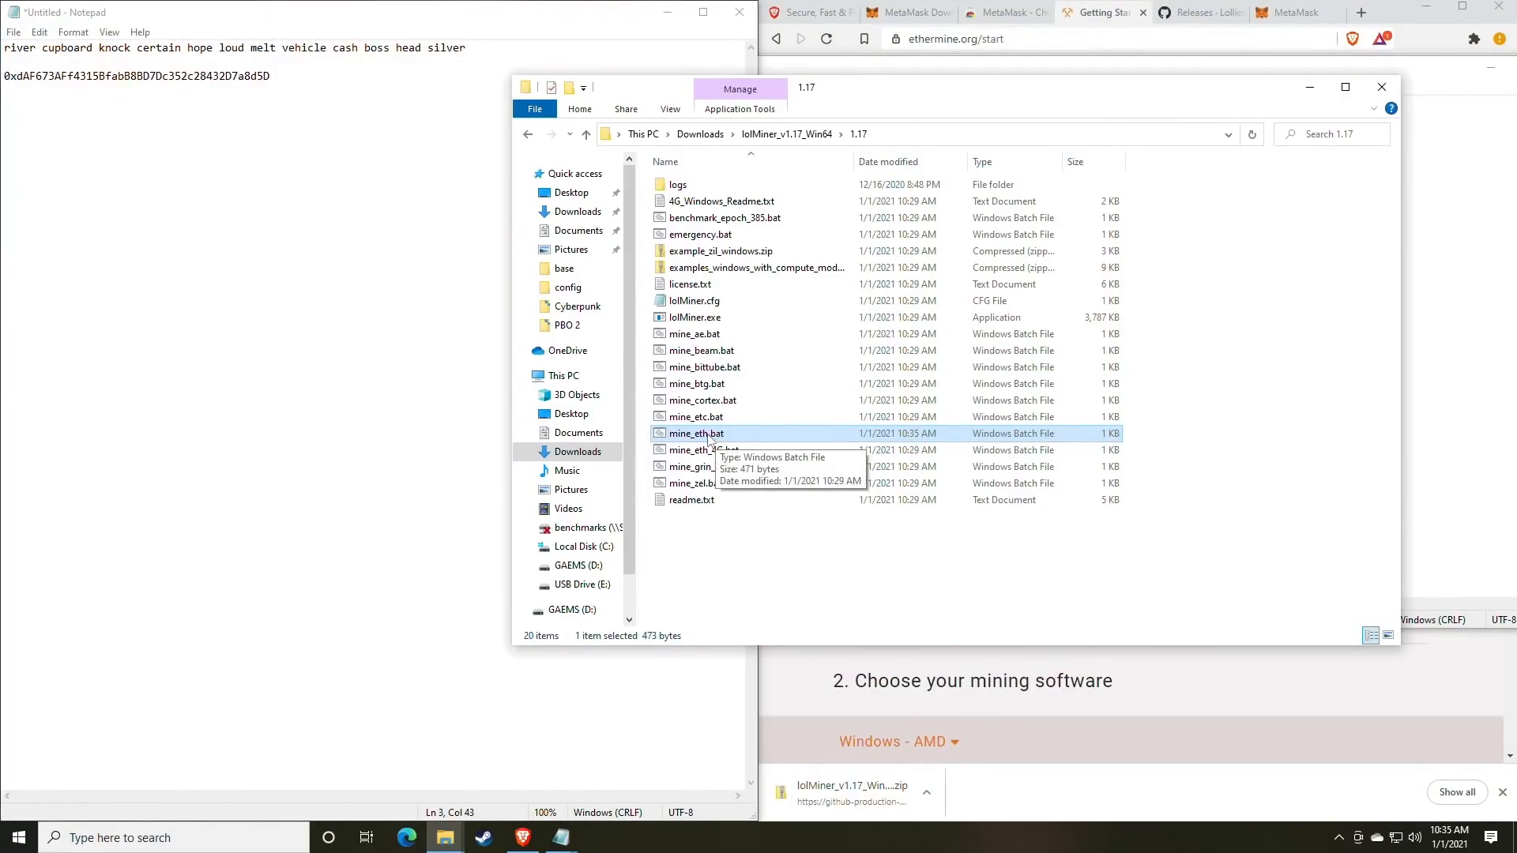
Run mine_eth.bat and check the console for the accepted 10.00G share and average speed.
{"action": "double_click", "coordinate": [708, 436]}
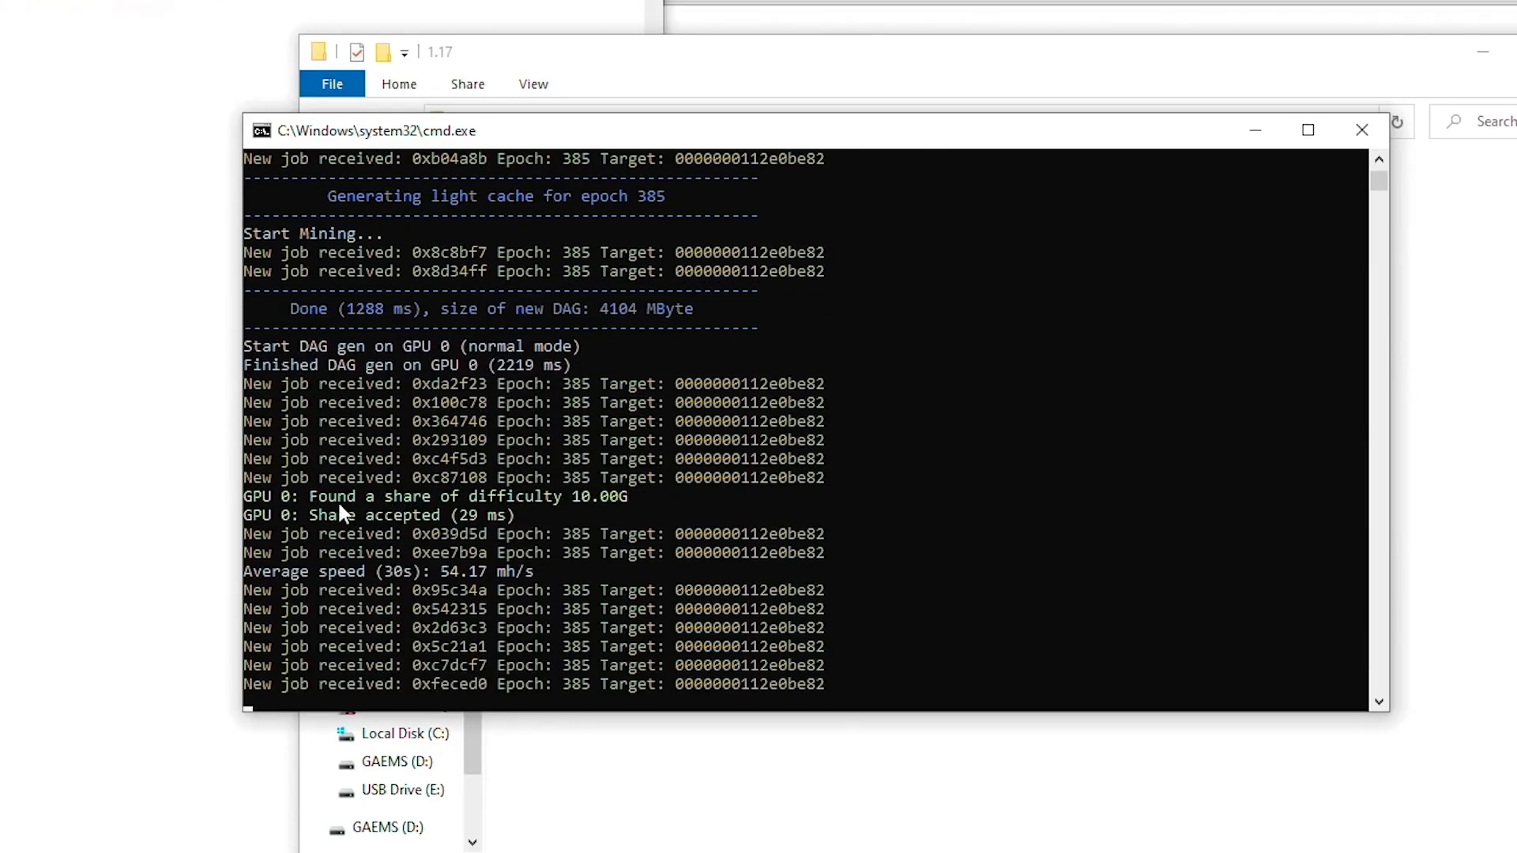
{"action": "left_click_drag", "start_coordinate": [311, 497], "coordinate": [629, 503]}
{"action": "left_click_drag", "start_coordinate": [316, 511], "coordinate": [434, 515]}
{"action": "left_click", "coordinate": [461, 512]}
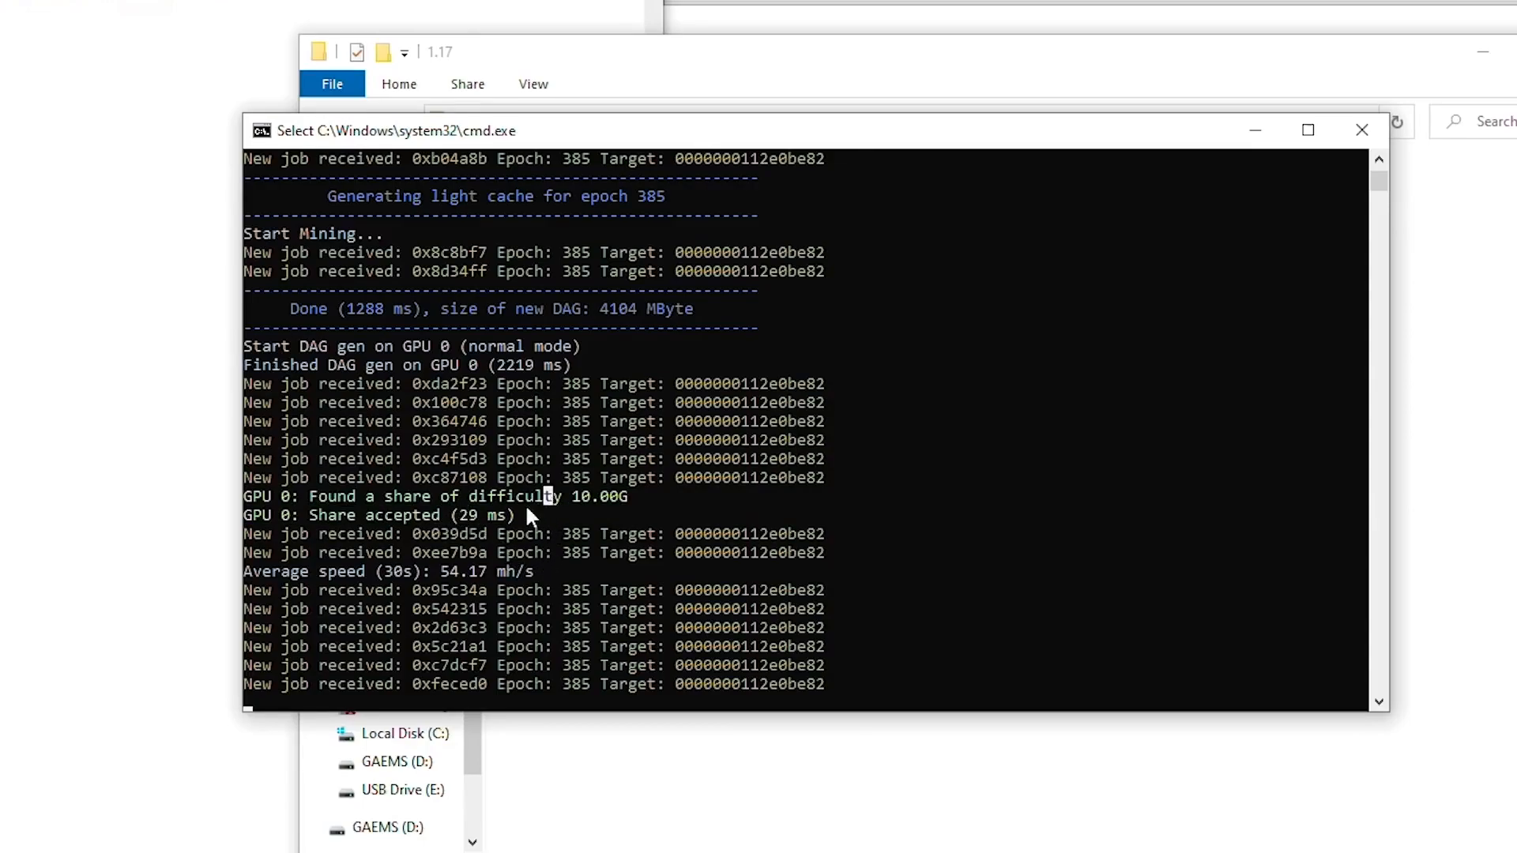
{"action": "left_click", "coordinate": [369, 571]}
{"action": "left_click_drag", "start_coordinate": [441, 573], "coordinate": [486, 582]}
{"action": "left_click", "coordinate": [442, 574]}
{"action": "left_click_drag", "start_coordinate": [435, 575], "coordinate": [482, 576]}
{"action": "right_click", "coordinate": [482, 579]}
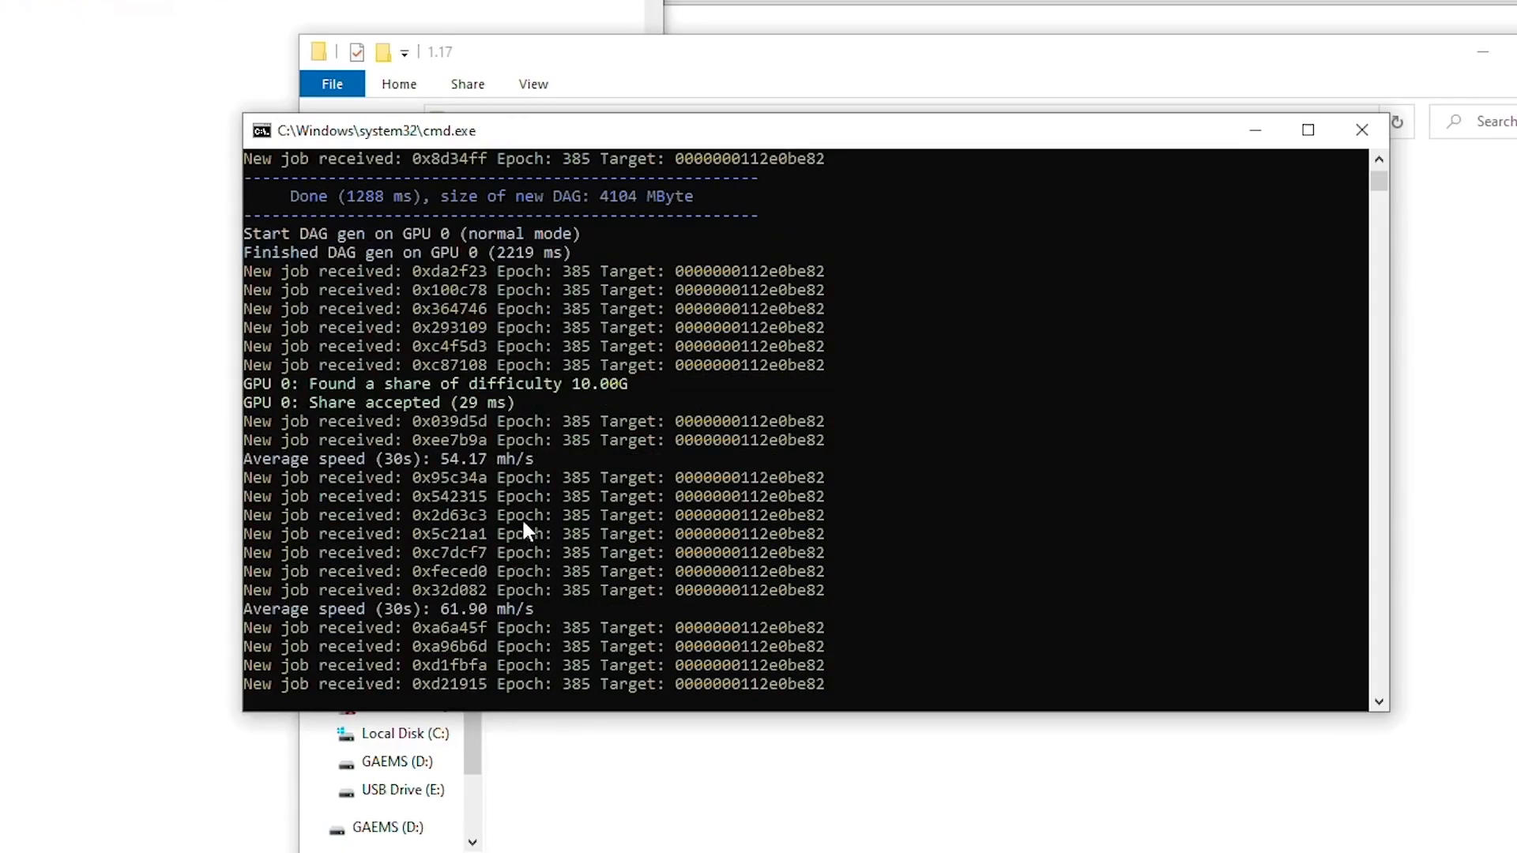
{"action": "left_click", "coordinate": [426, 625]}
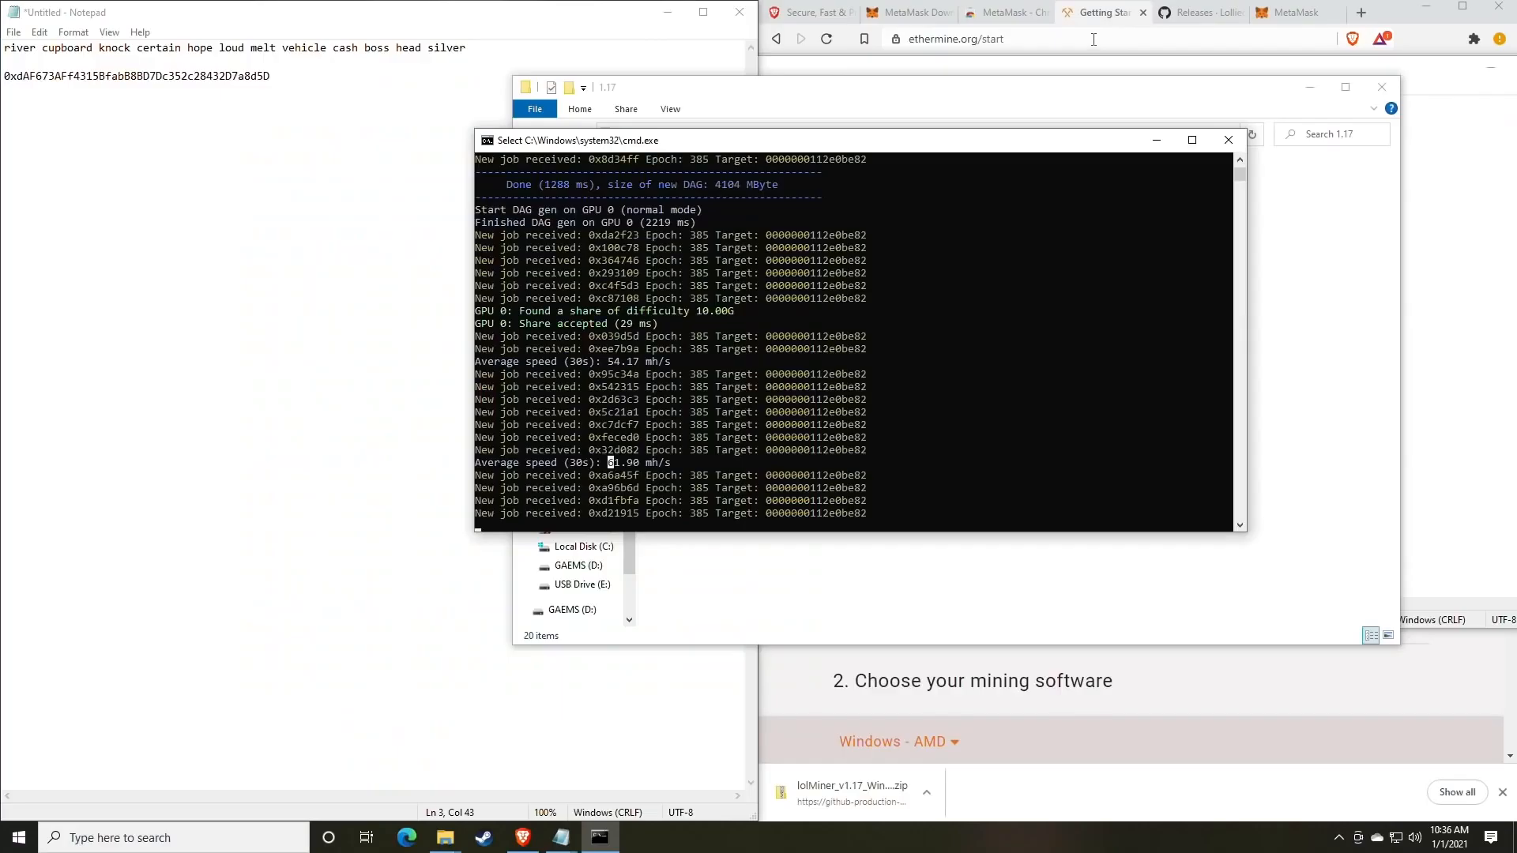
Load whattomine.com in the browser.
{"action": "left_click", "coordinate": [1201, 12]}
{"action": "left_click", "coordinate": [1296, 12]}
{"action": "left_click", "coordinate": [1112, 41]}
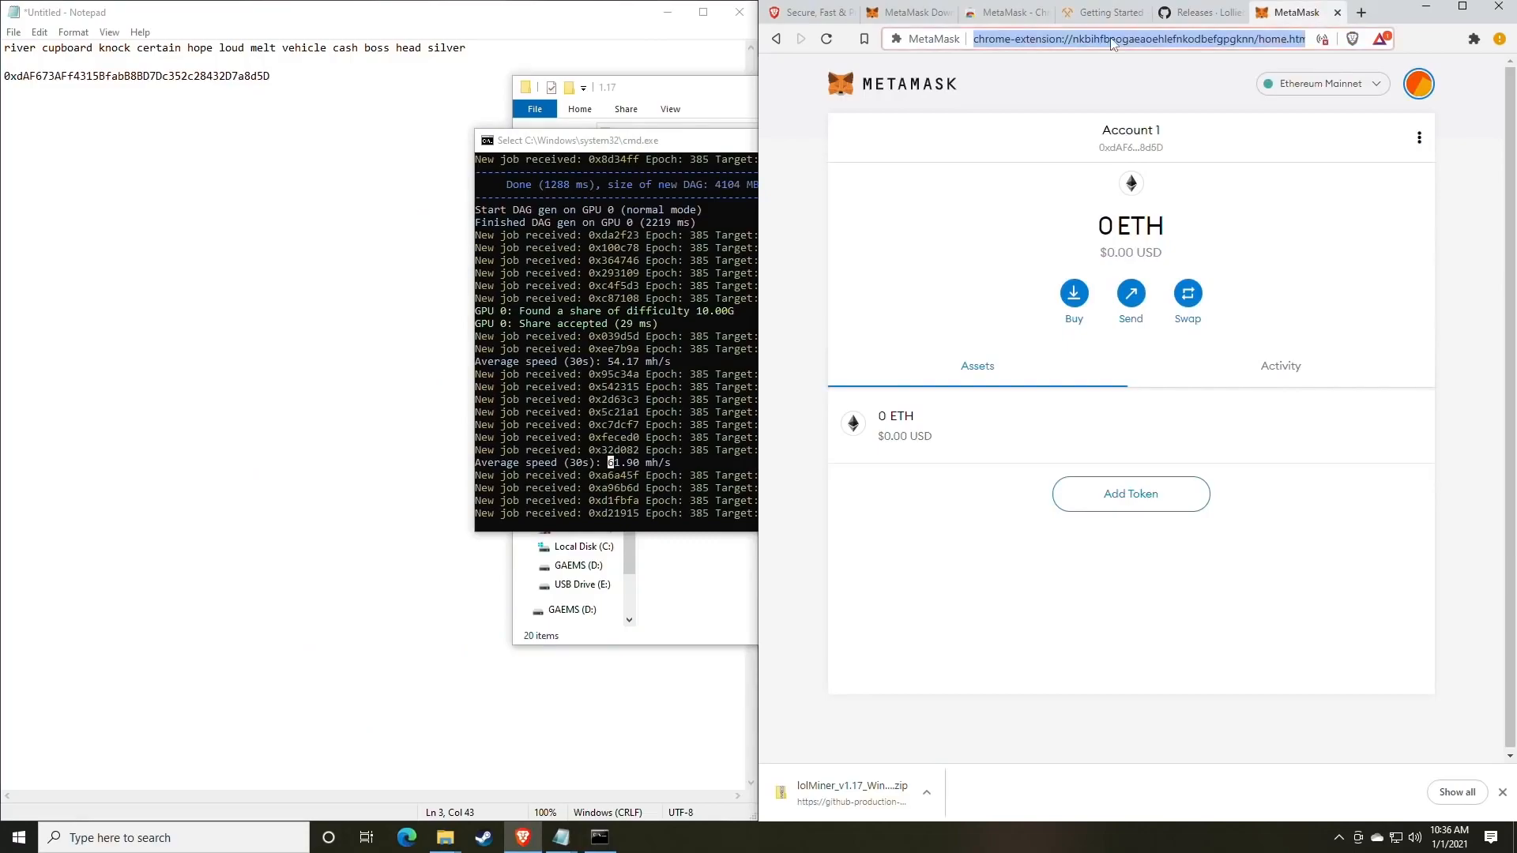
{"action": "type", "text": "what"}
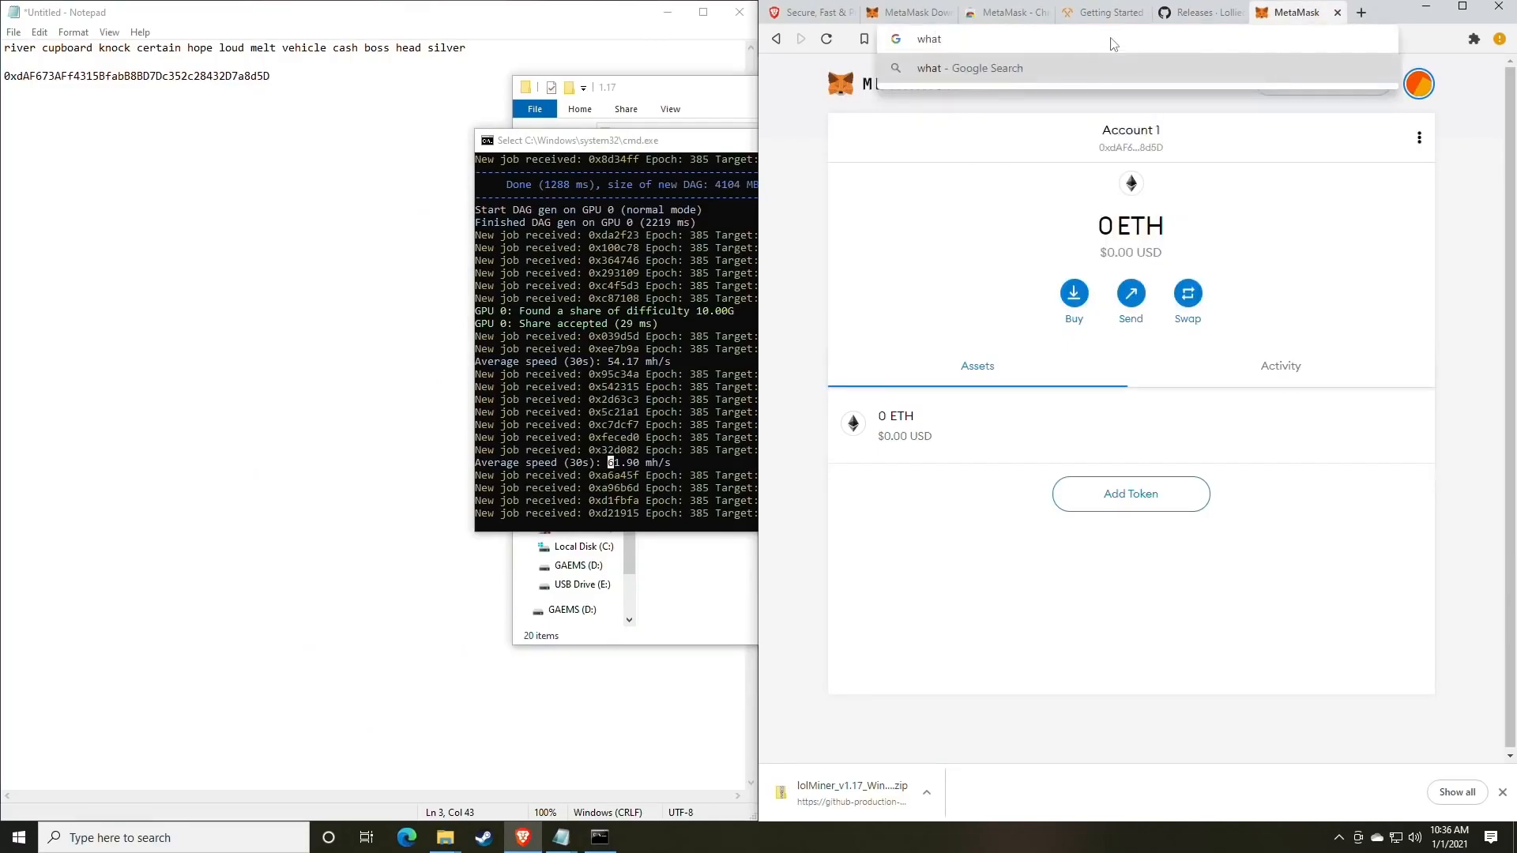
{"action": "type", "text": "tomine.com"}
{"action": "key", "text": "Return"}
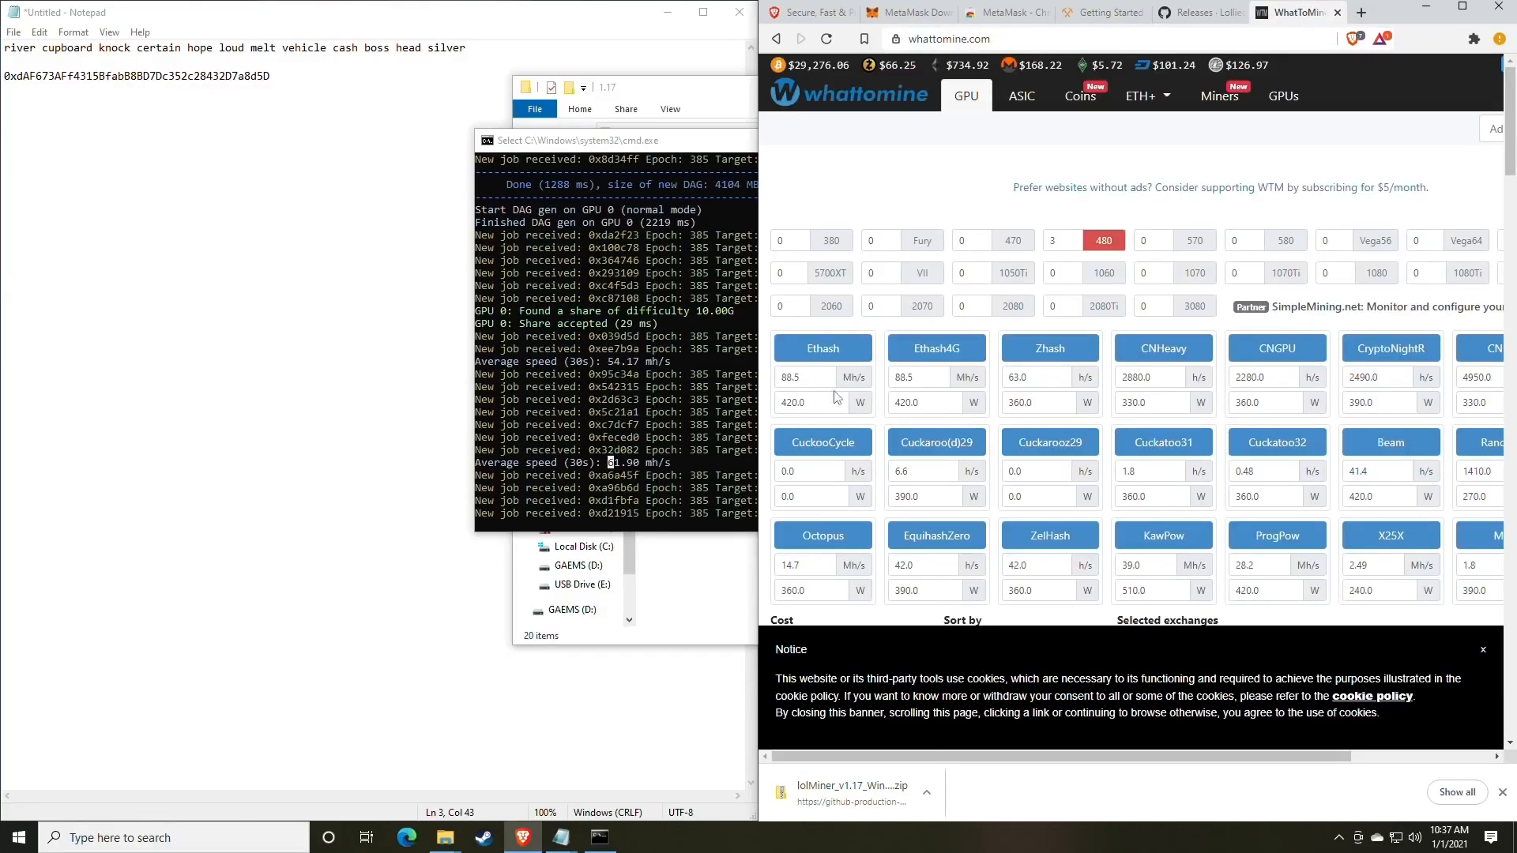
Set Ethash hashrate to 61, clear the 420.0 power value, and recalculate Ethereum's profit.
{"action": "double_click", "coordinate": [822, 381]}
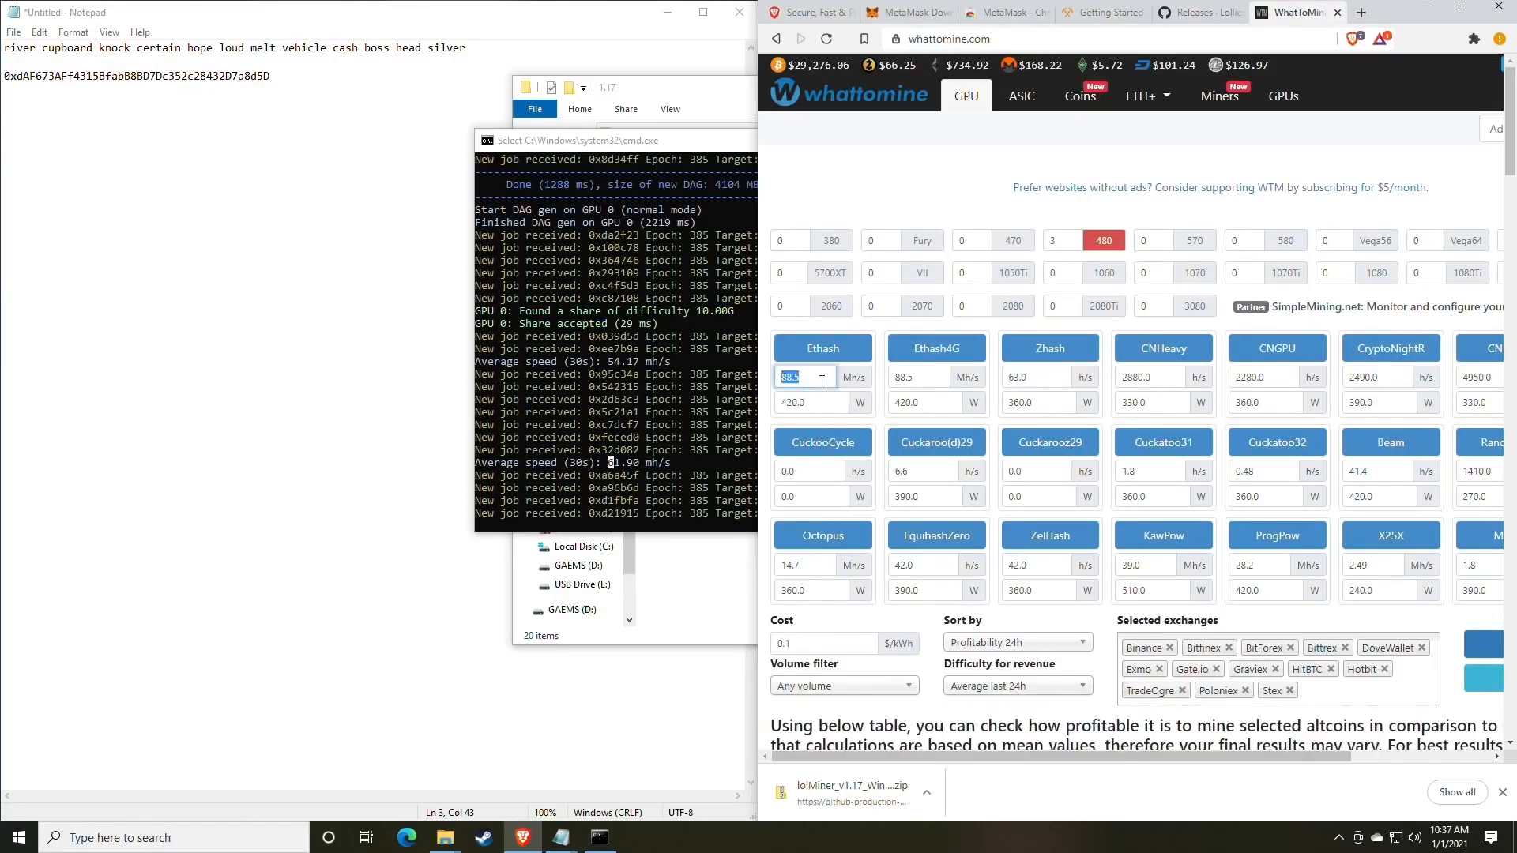
{"action": "type", "text": "61"}
{"action": "double_click", "coordinate": [815, 403]}
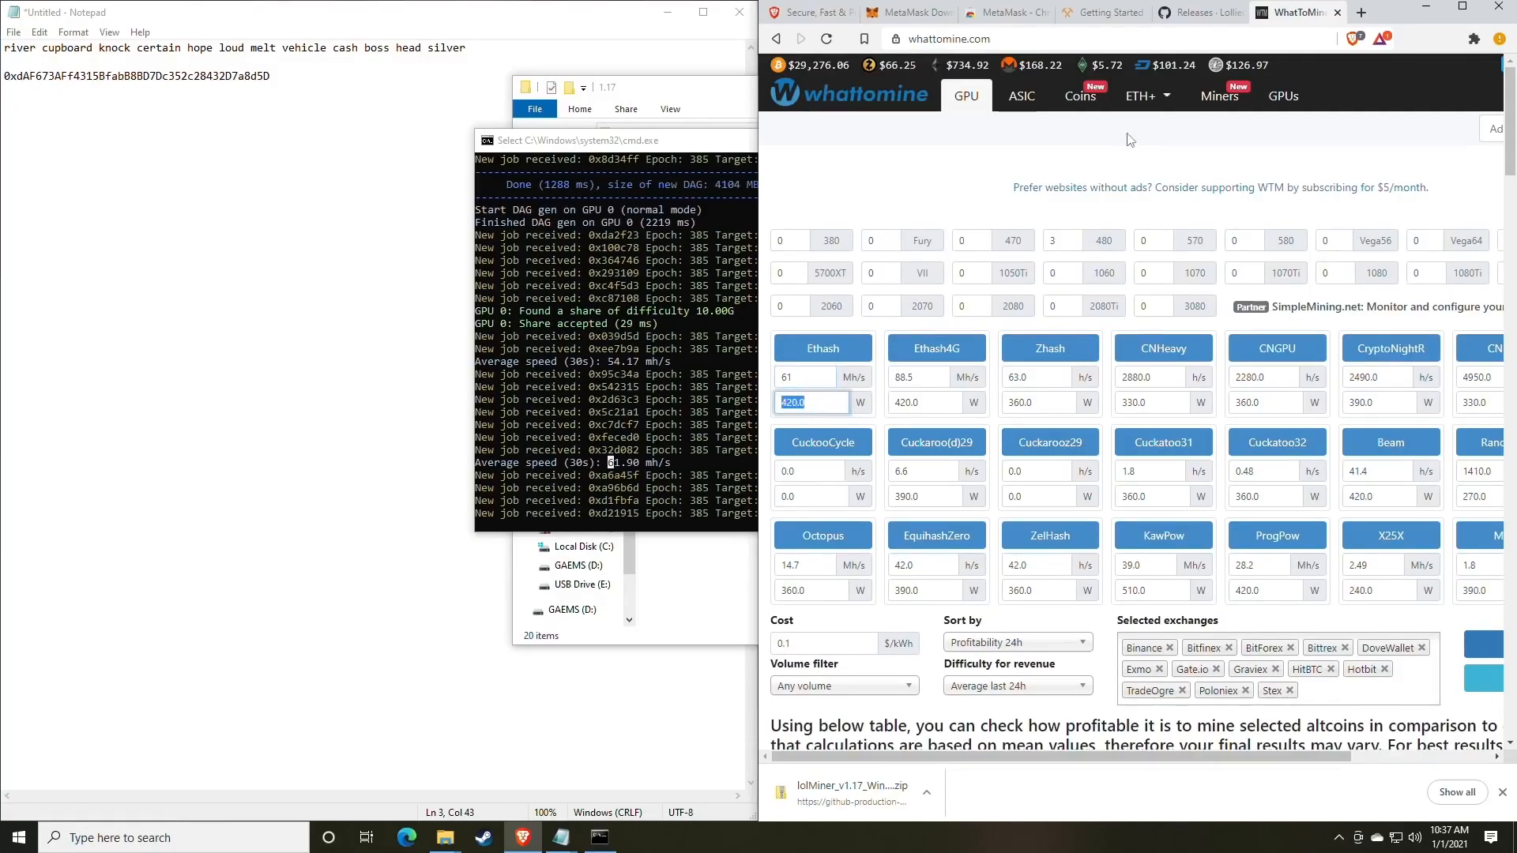
{"action": "scroll", "coordinate": [982, 324], "scroll_direction": "down", "scroll_amount": 3}
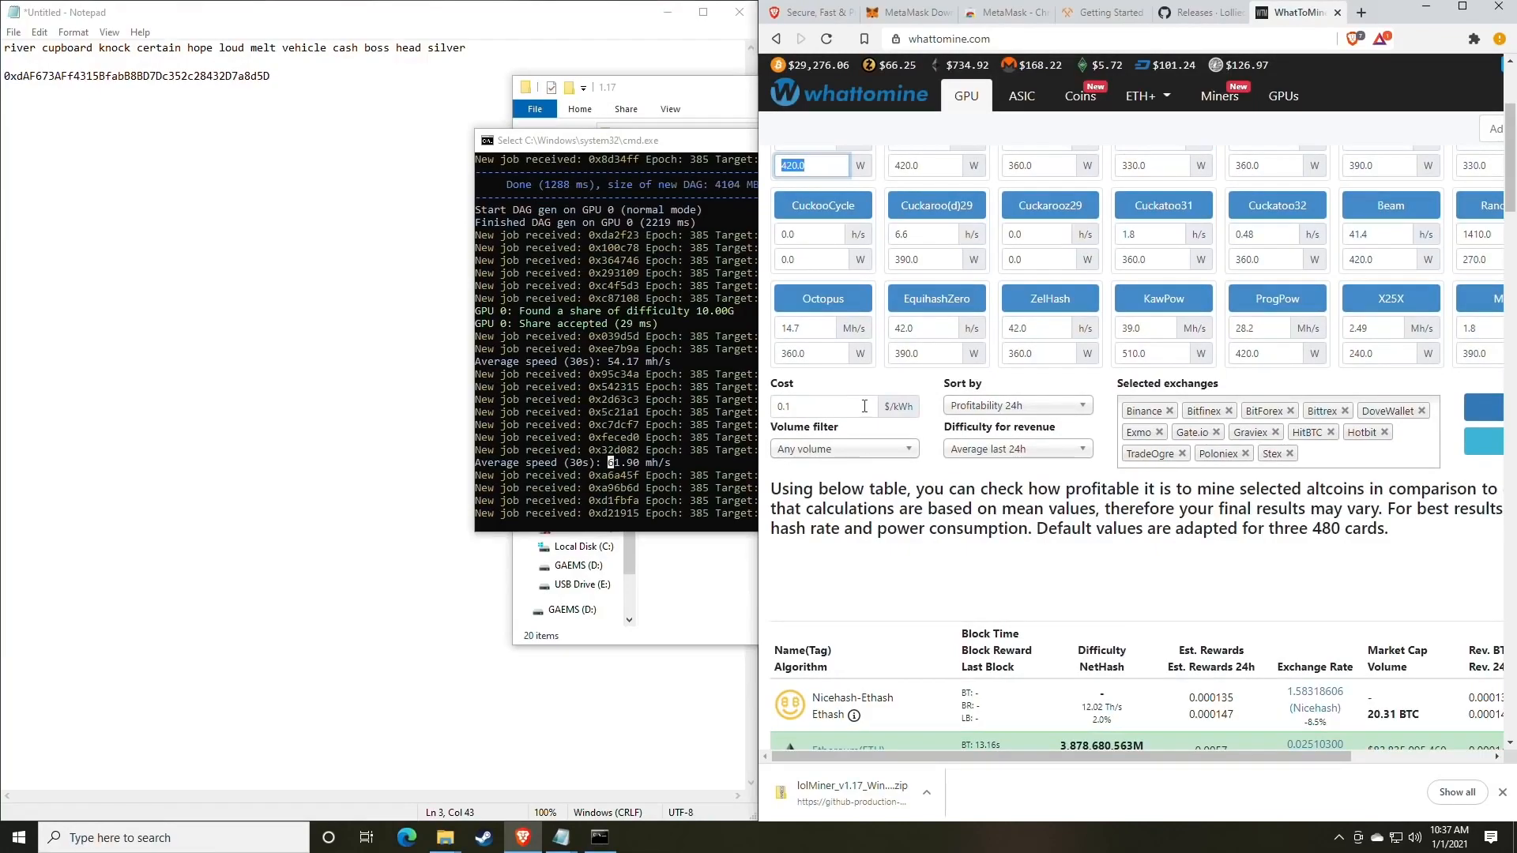
{"action": "key", "text": "BackSpace"}
{"action": "scroll", "coordinate": [988, 423], "scroll_direction": "up", "scroll_amount": 1}
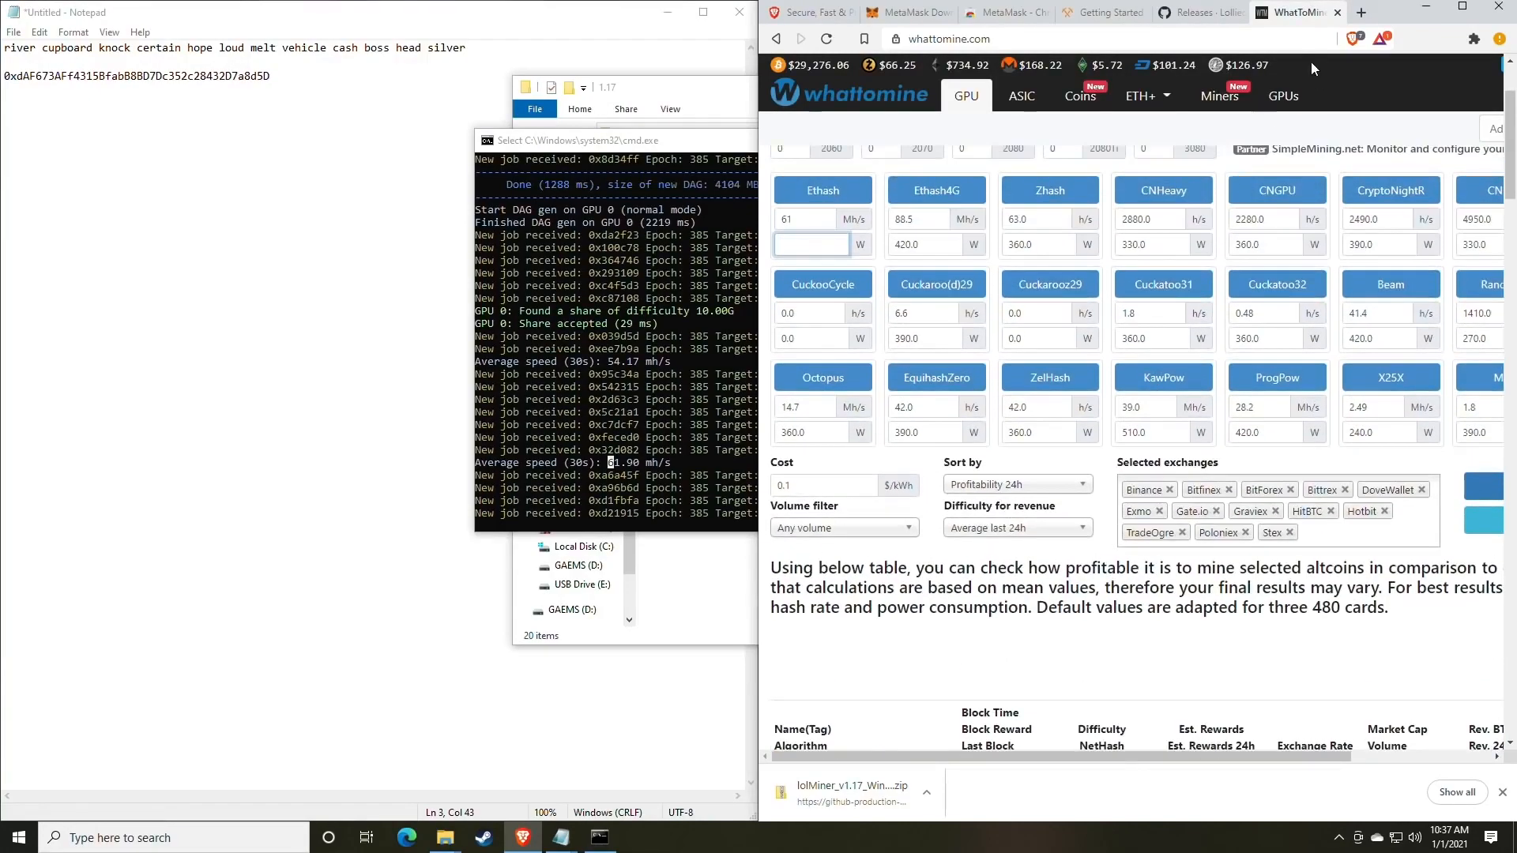
{"action": "left_click", "coordinate": [1462, 7]}
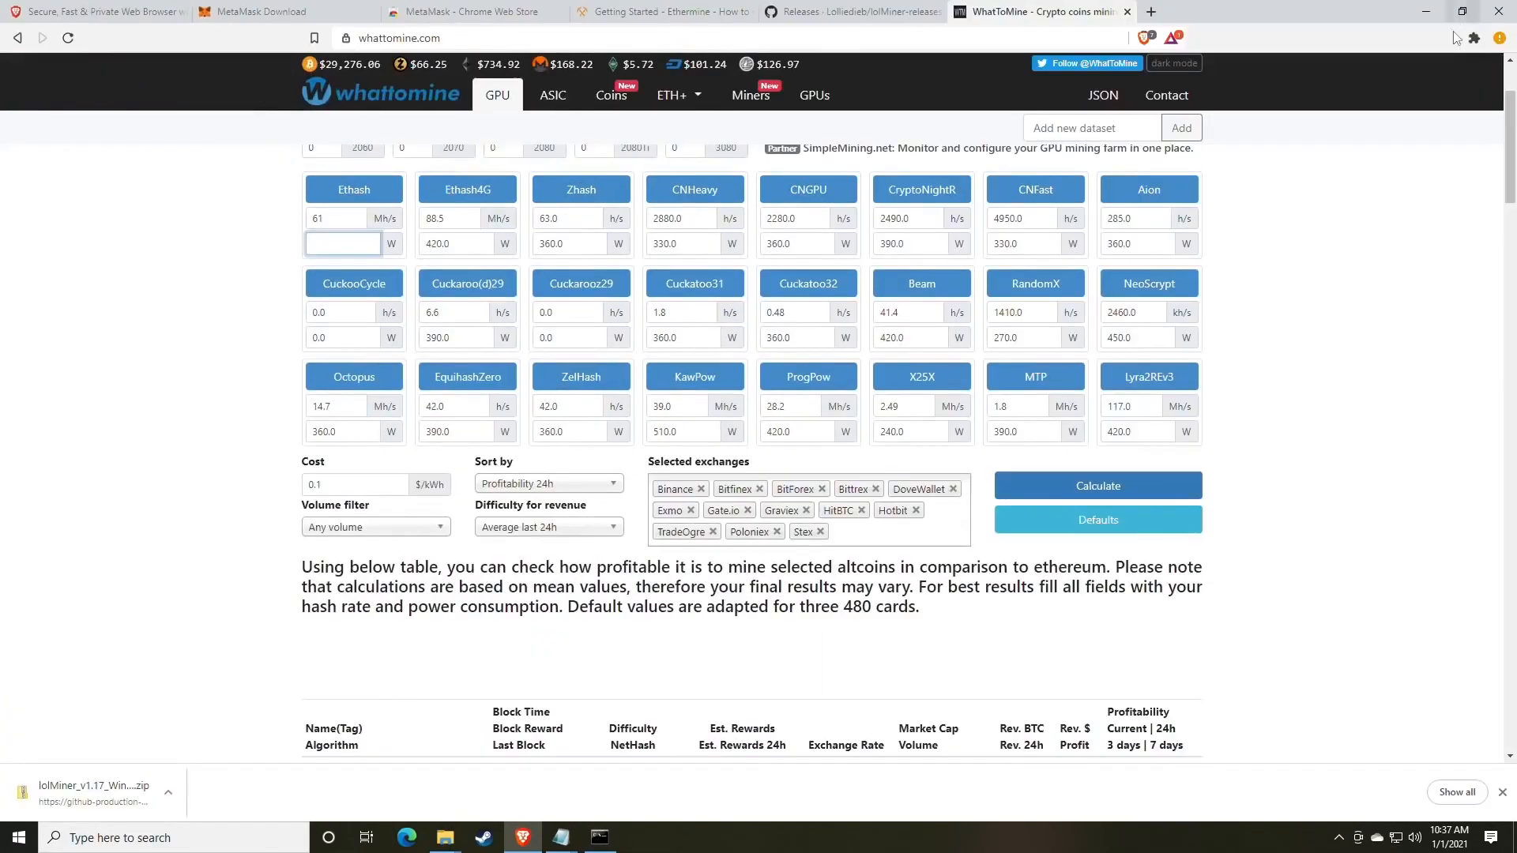
{"action": "left_click", "coordinate": [1076, 490]}
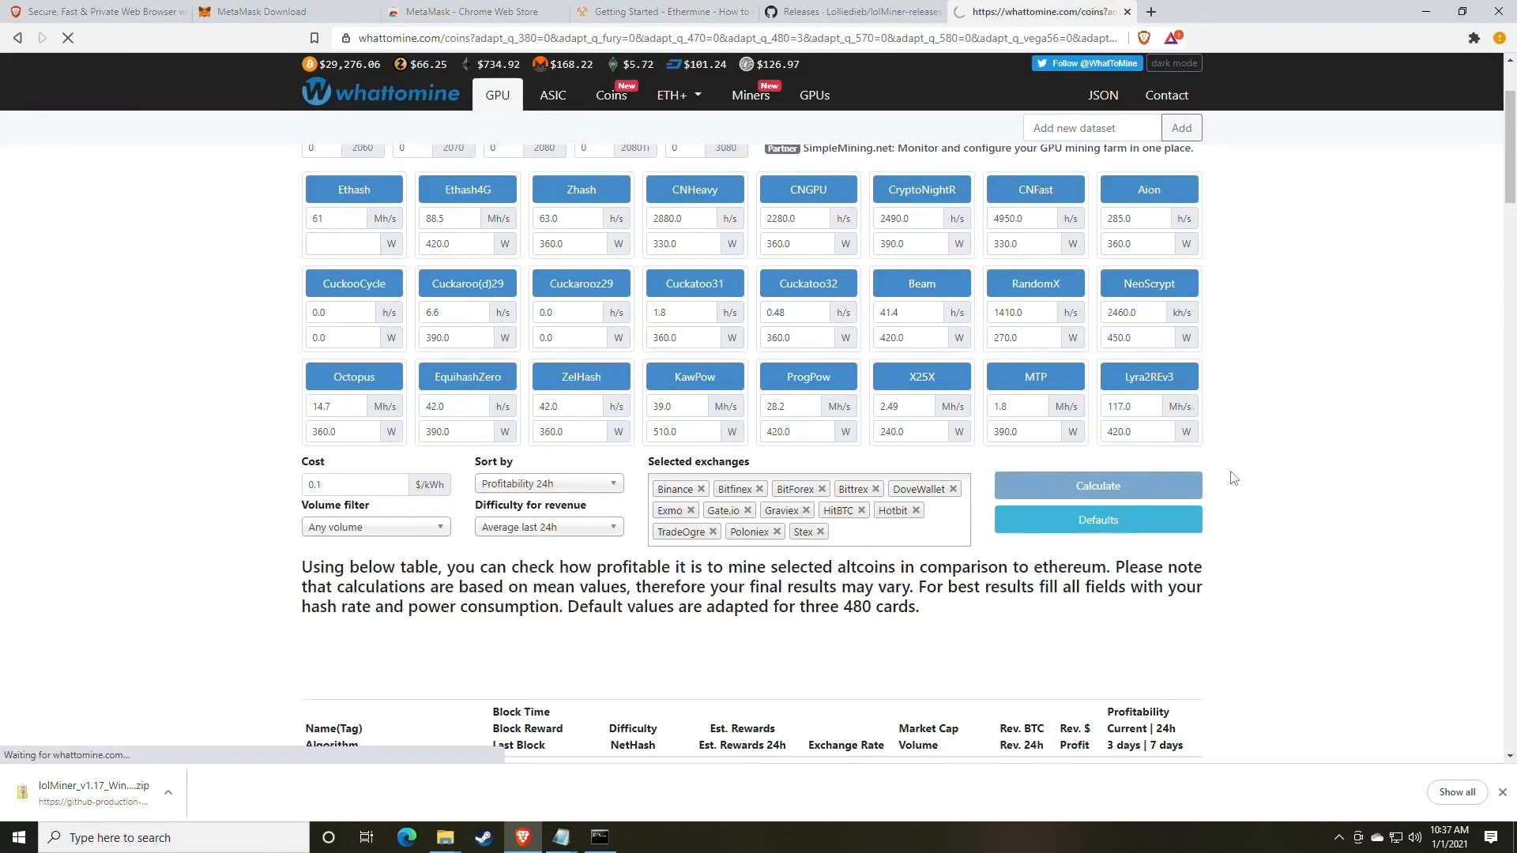
{"action": "scroll", "coordinate": [1233, 478], "scroll_direction": "down", "scroll_amount": 5}
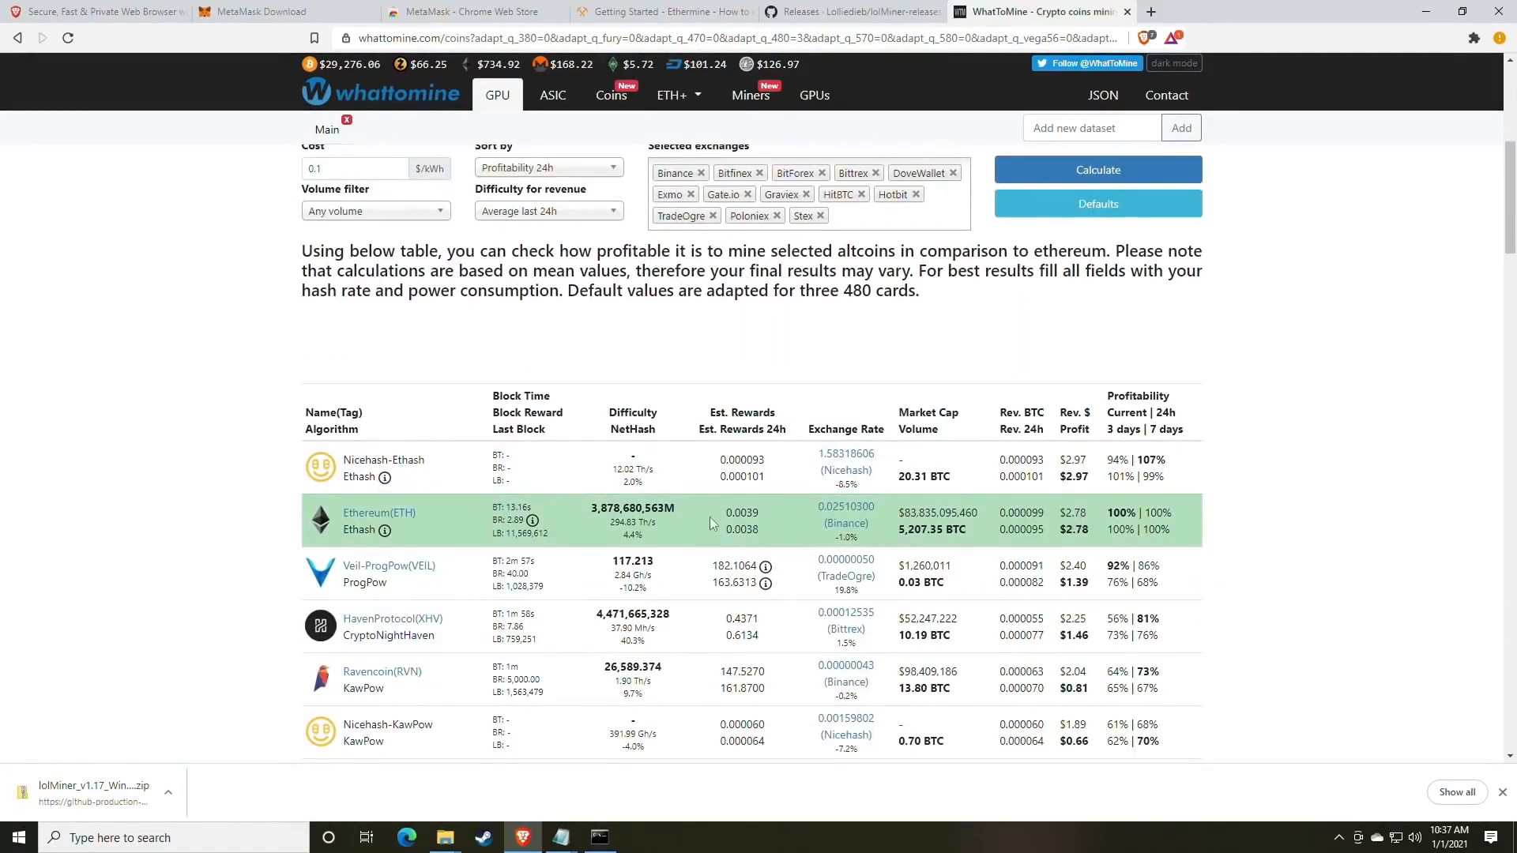
{"action": "left_click_drag", "start_coordinate": [1089, 529], "coordinate": [1067, 530]}
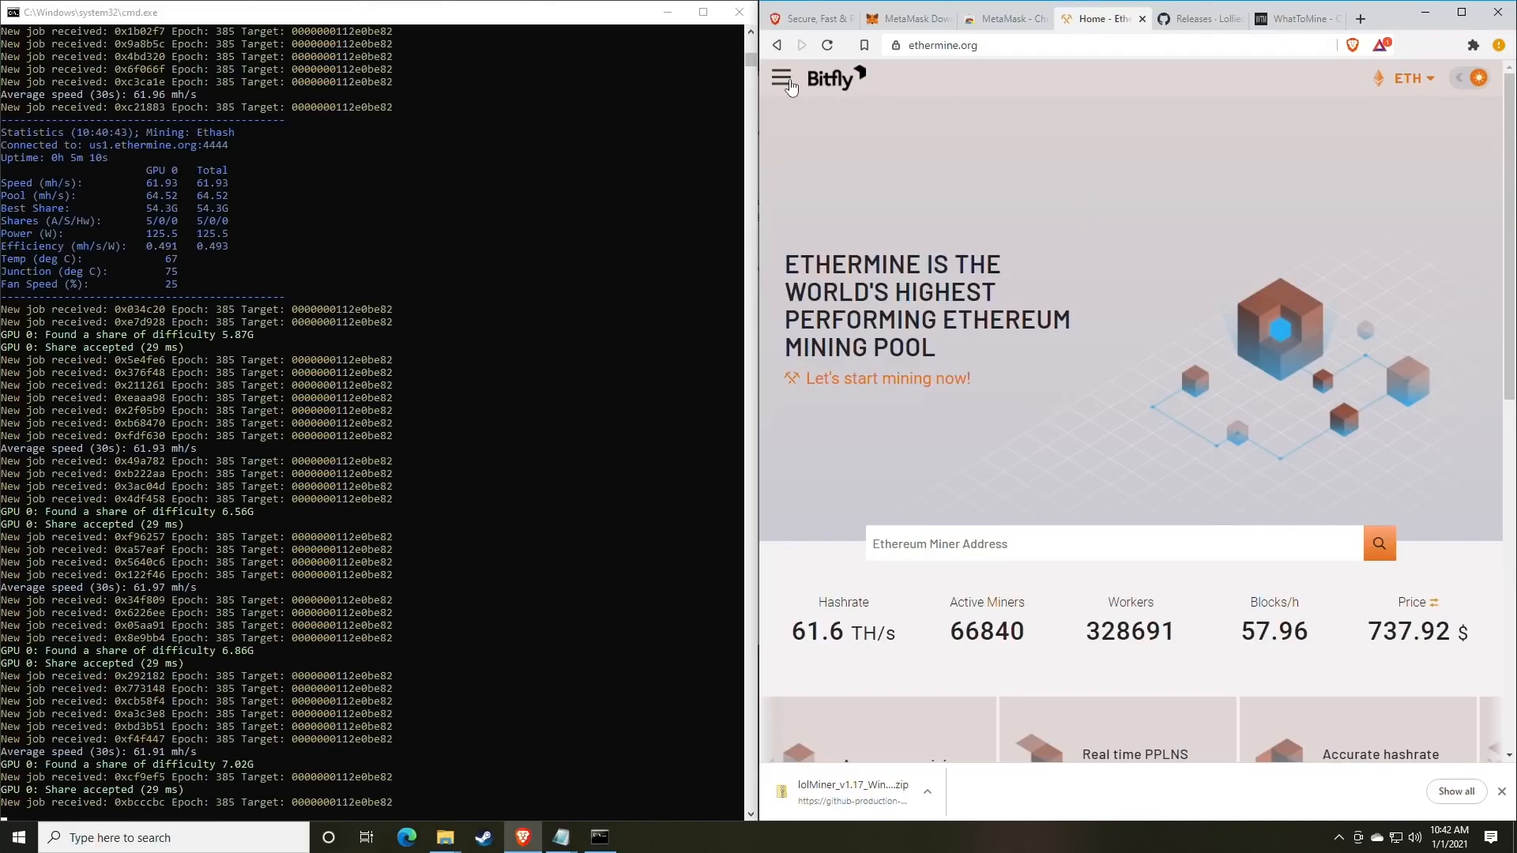
{"action": "left_click", "coordinate": [781, 77]}
{"action": "left_click", "coordinate": [781, 77]}
{"action": "scroll", "coordinate": [990, 245], "scroll_direction": "down", "scroll_amount": 2}
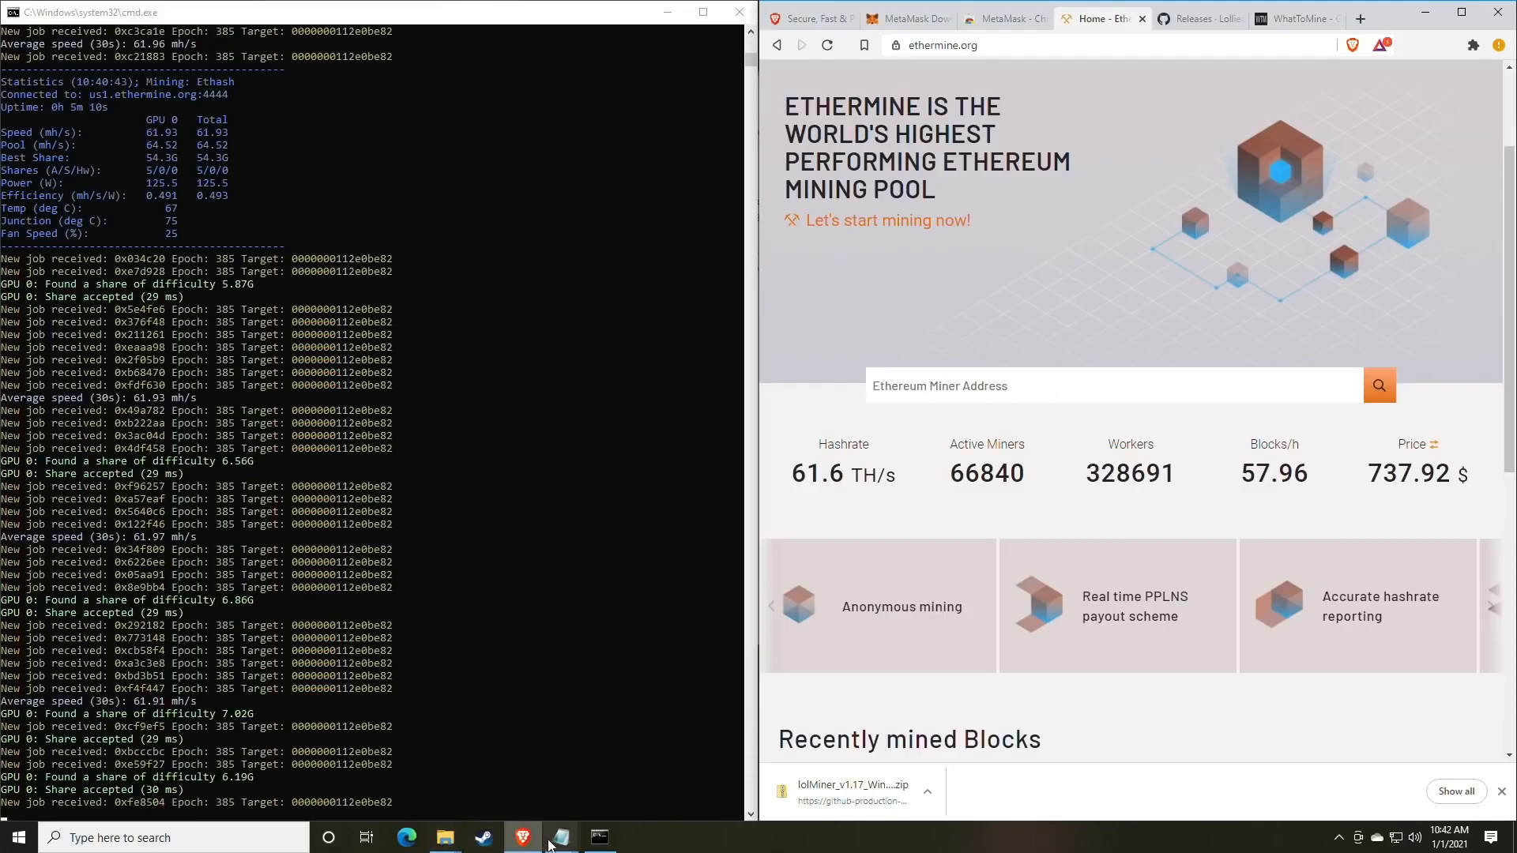
Copy the wallet address from the WALLET line of mine_eth.bat.
{"action": "mouse_move", "coordinate": [559, 846]}
{"action": "left_click", "coordinate": [607, 754]}
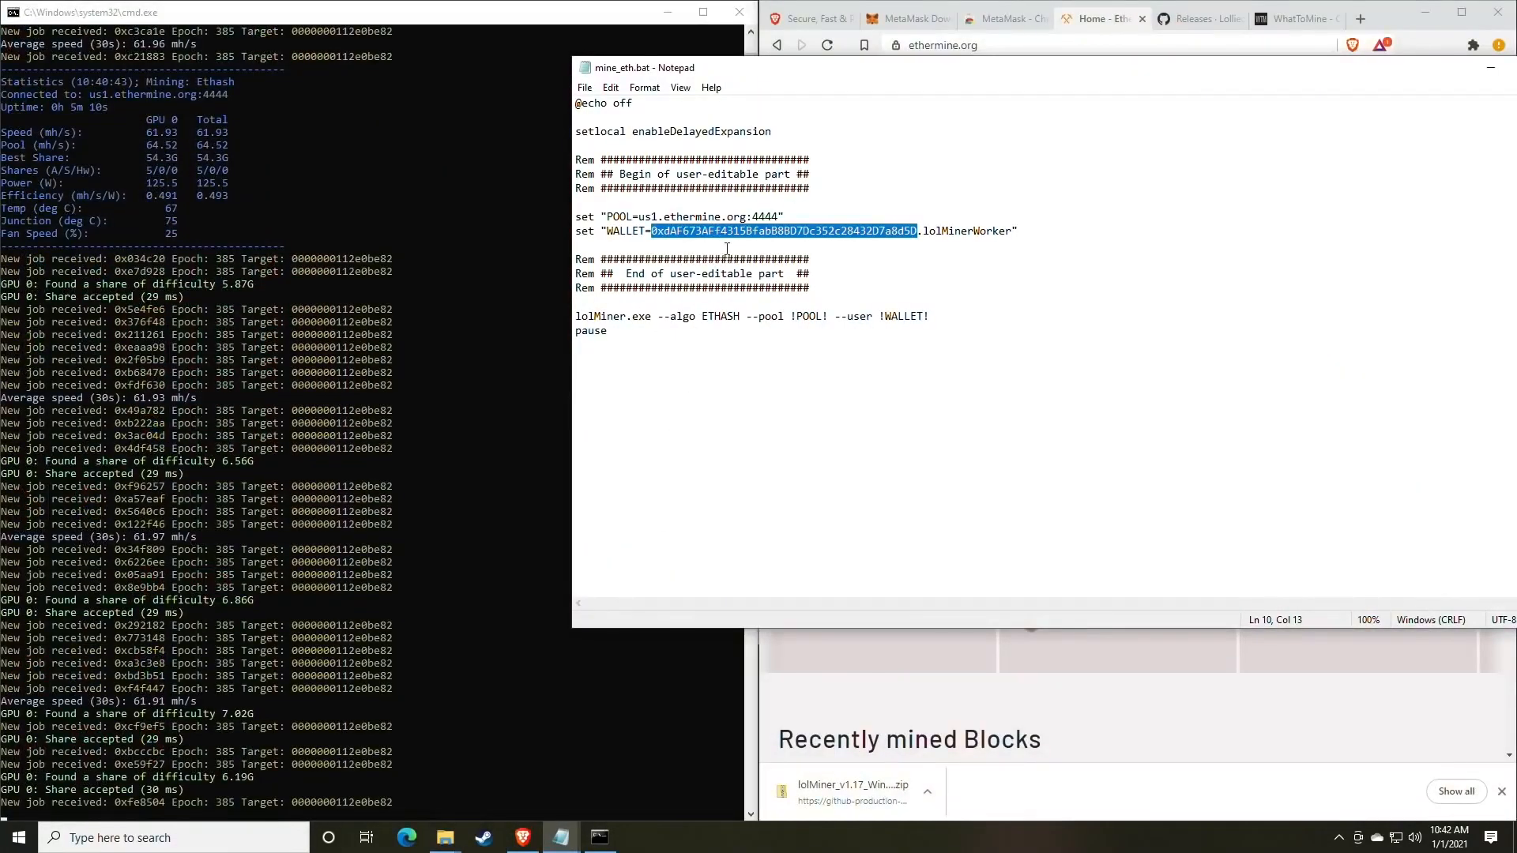
{"action": "right_click", "coordinate": [729, 236]}
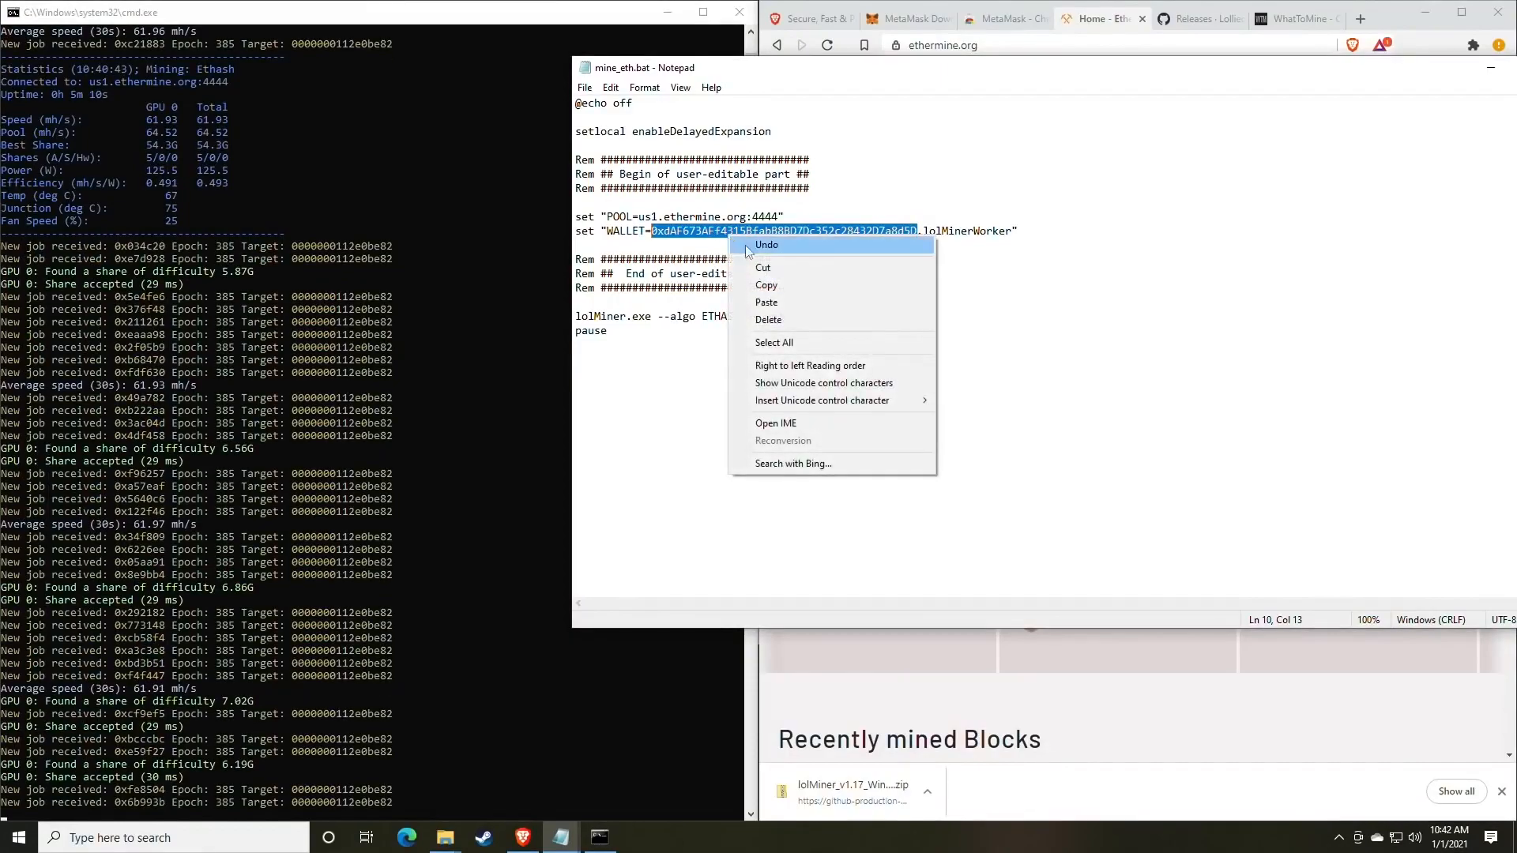
{"action": "left_click", "coordinate": [776, 286]}
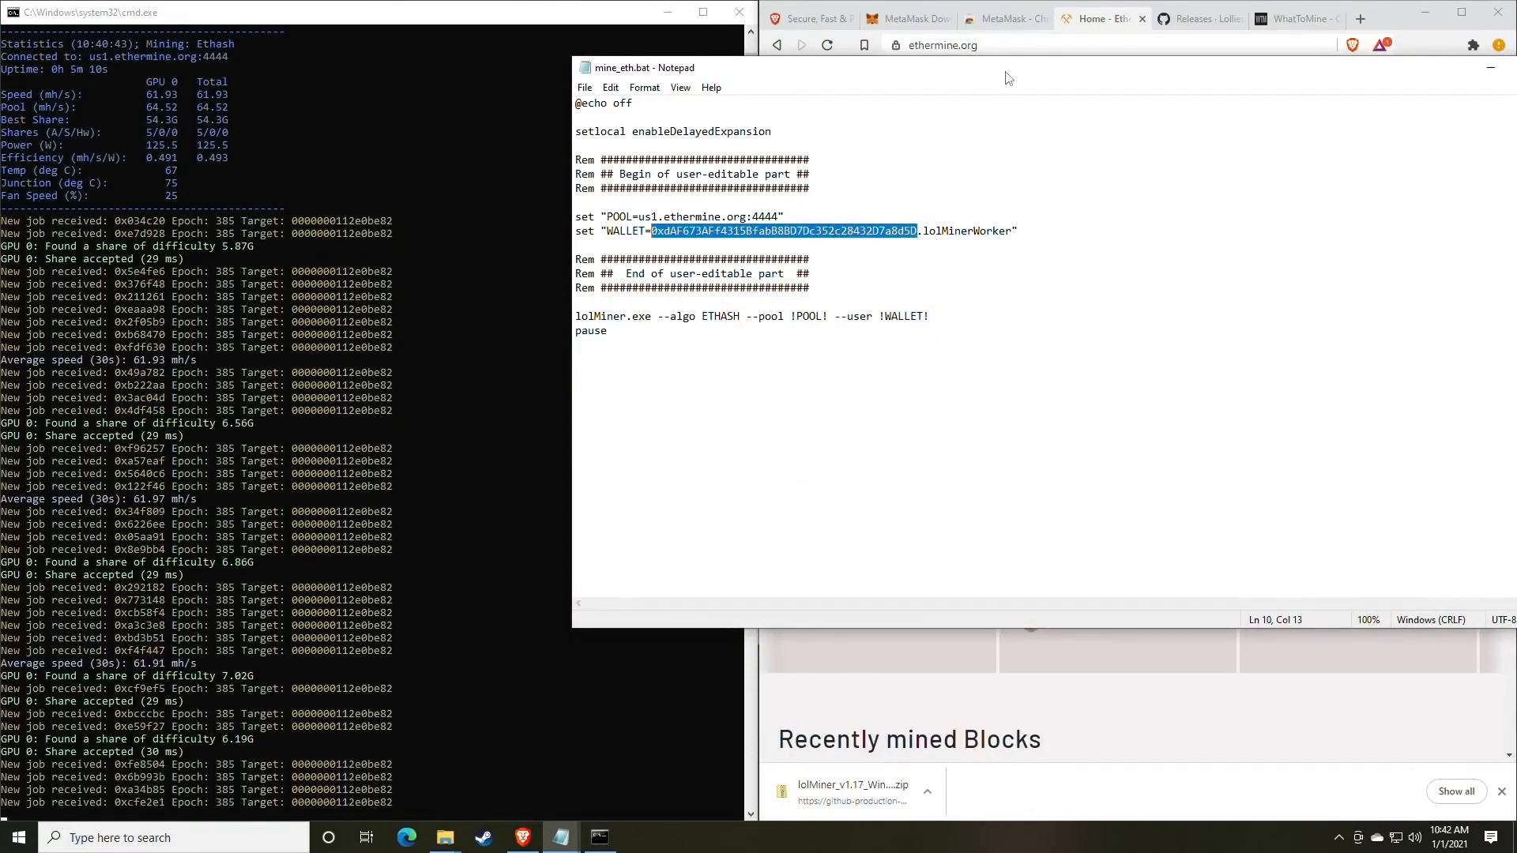
{"action": "left_click_drag", "start_coordinate": [1214, 62], "coordinate": [923, 176]}
Paste the address into Ethermine's Miner Address field and search for its stats.
{"action": "left_click", "coordinate": [1106, 120]}
{"action": "left_click", "coordinate": [991, 388]}
{"action": "right_click", "coordinate": [967, 390]}
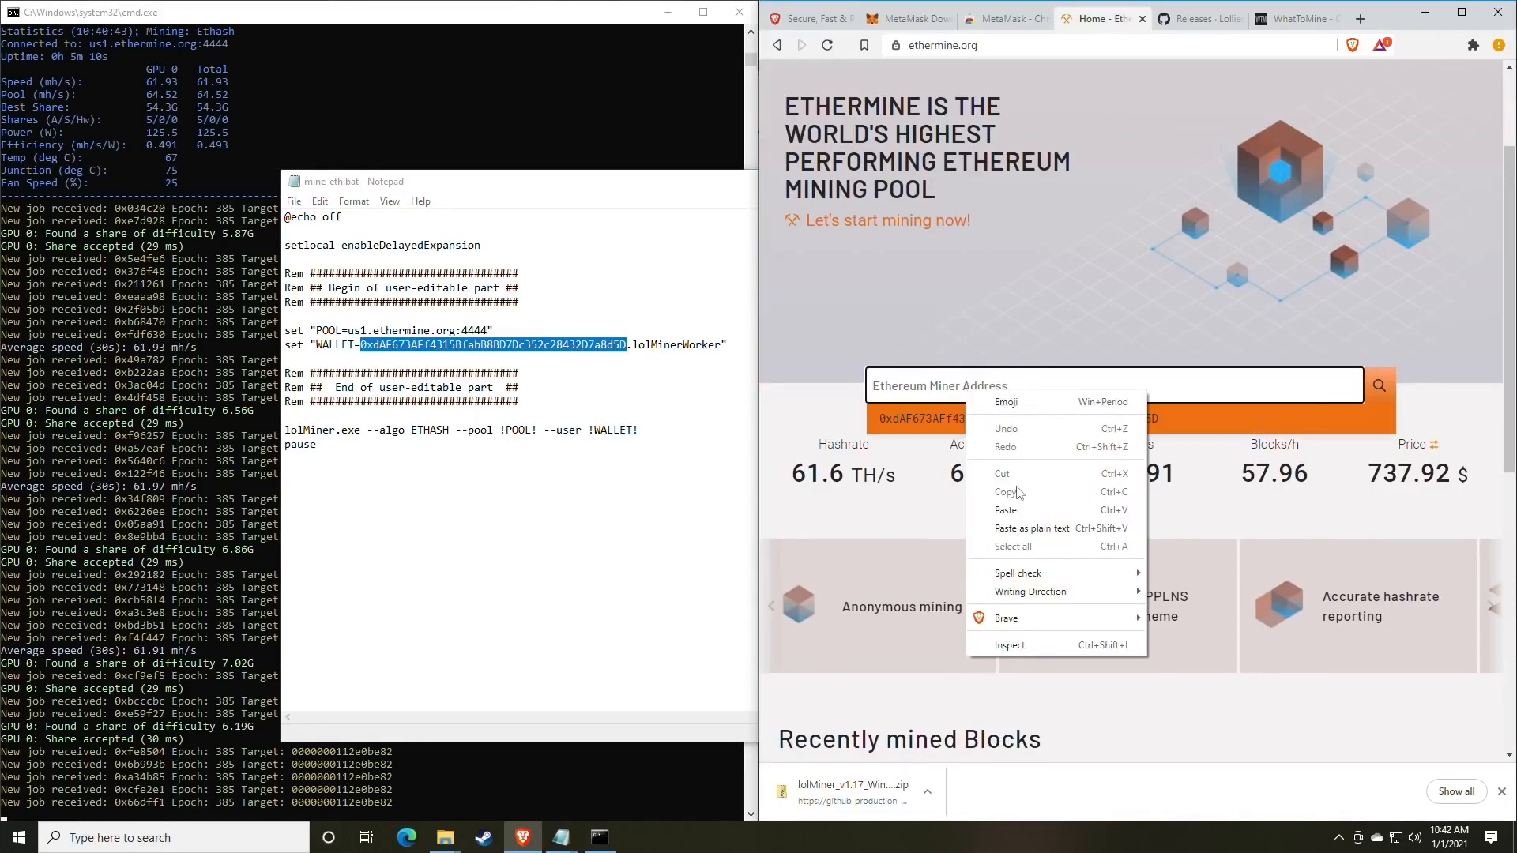
{"action": "left_click", "coordinate": [1012, 510]}
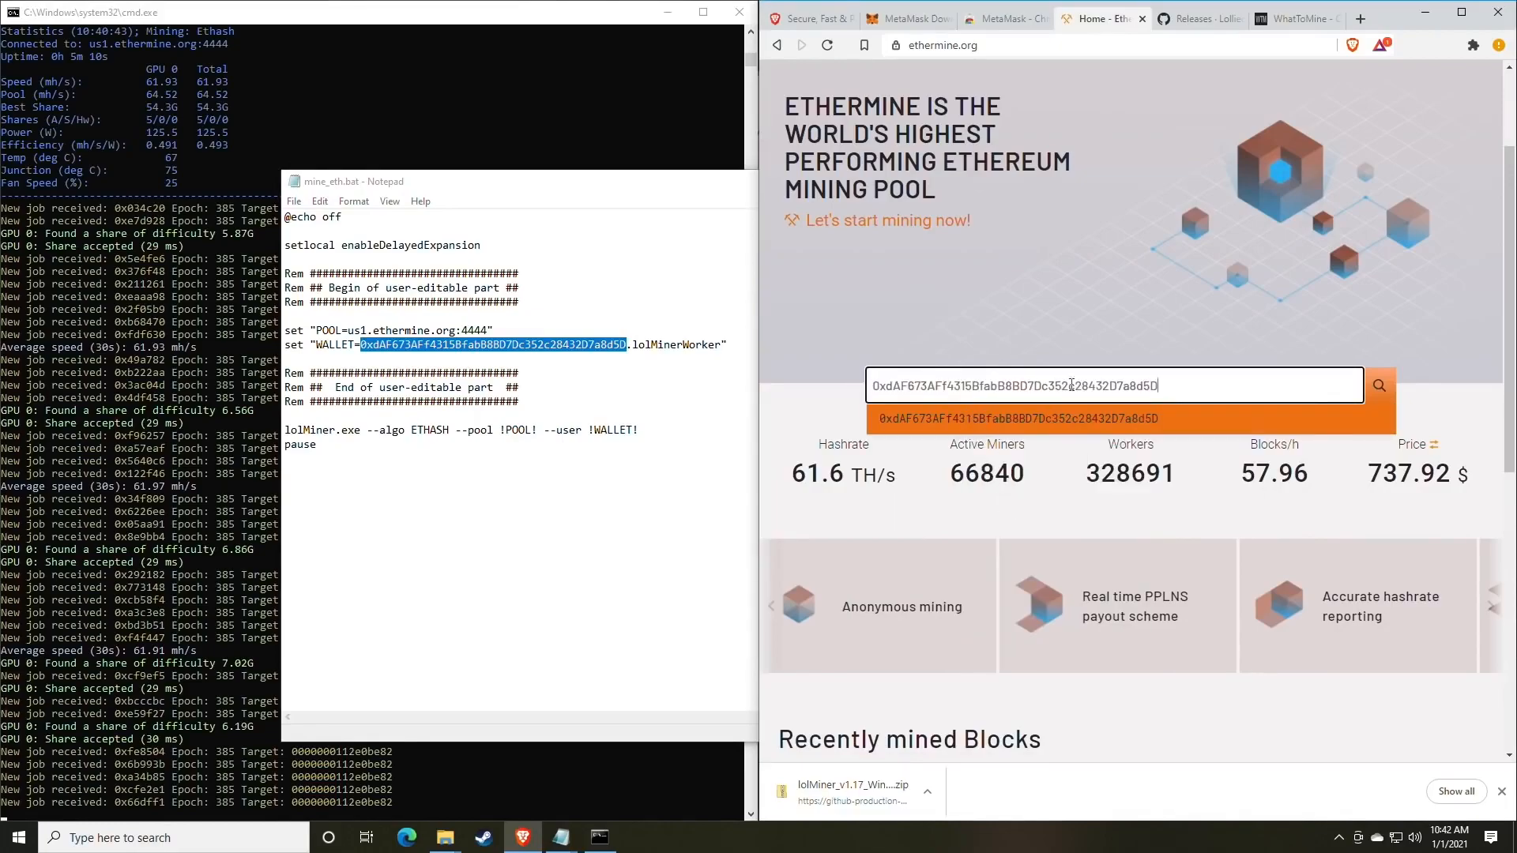
{"action": "left_click", "coordinate": [1379, 385]}
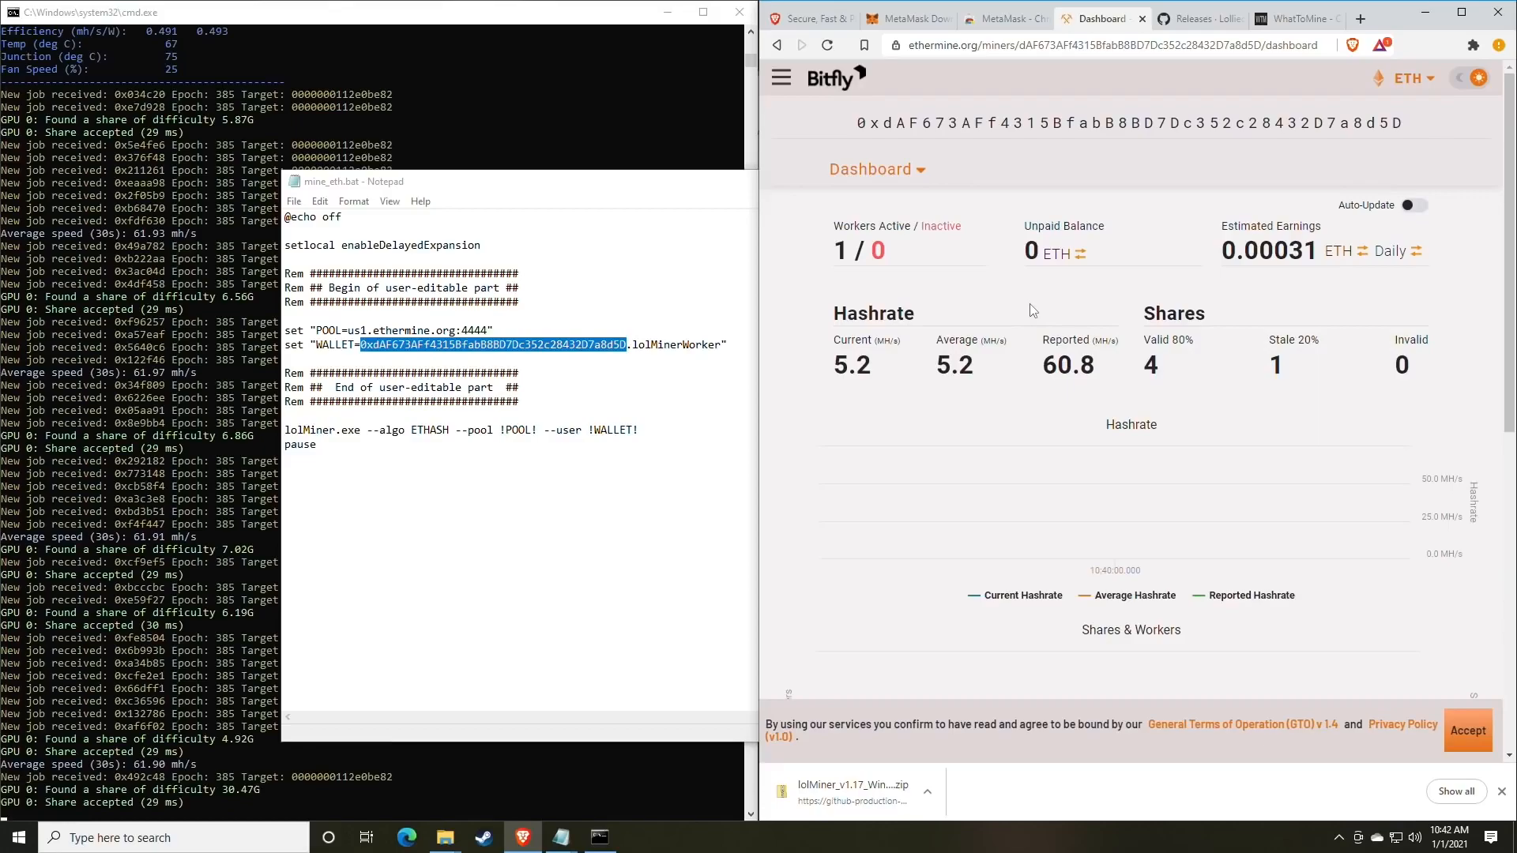
{"action": "scroll", "coordinate": [1016, 311], "scroll_direction": "down", "scroll_amount": 1}
{"action": "scroll", "coordinate": [1014, 311], "scroll_direction": "up", "scroll_amount": 1}
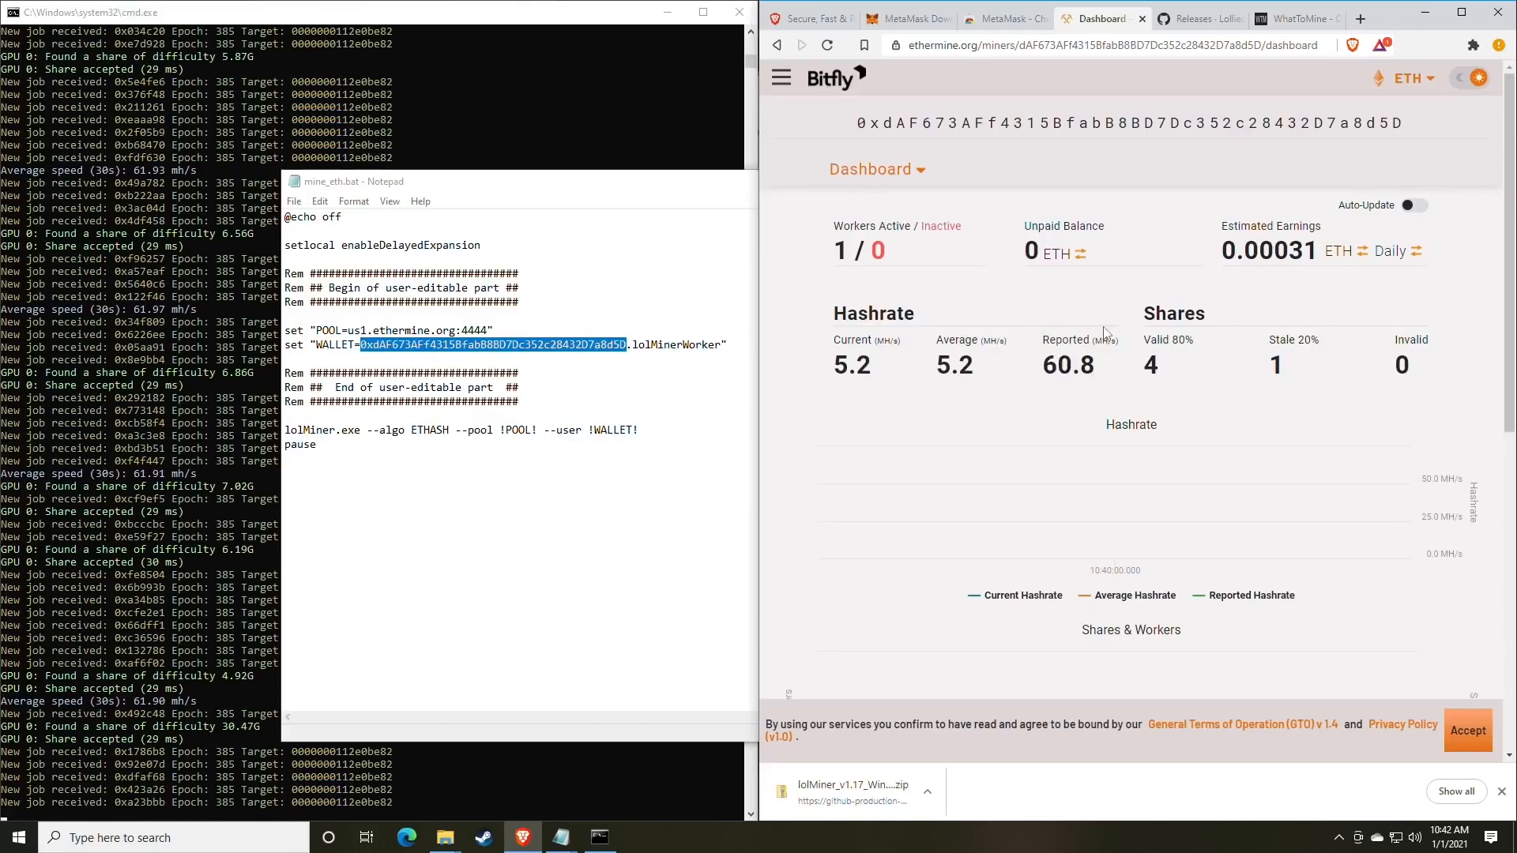
{"action": "scroll", "coordinate": [1094, 332], "scroll_direction": "down", "scroll_amount": 1}
{"action": "left_click_drag", "start_coordinate": [872, 288], "coordinate": [851, 288]}
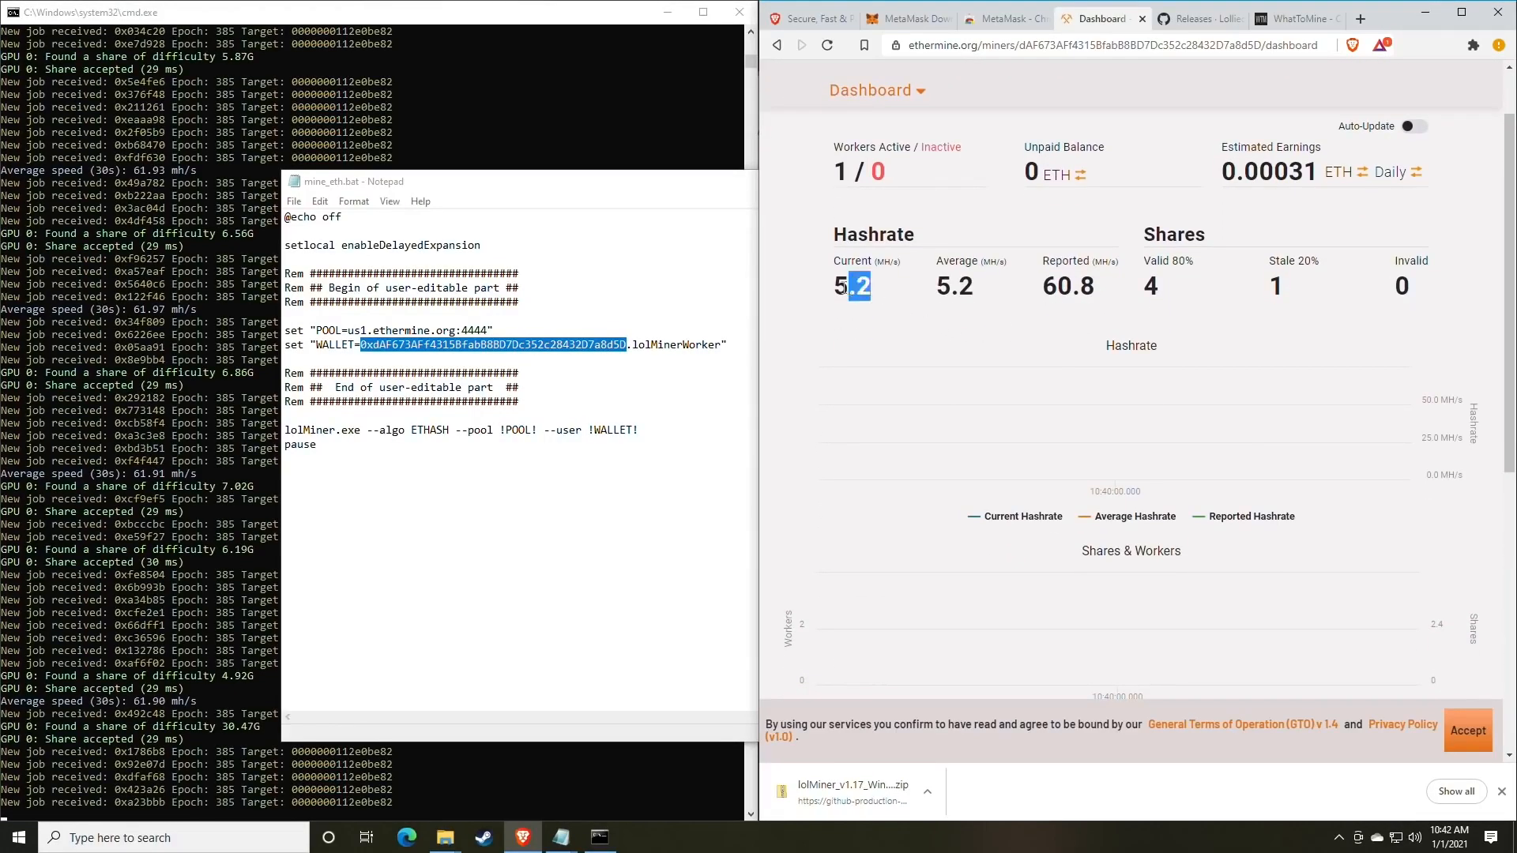
{"action": "left_click", "coordinate": [909, 291]}
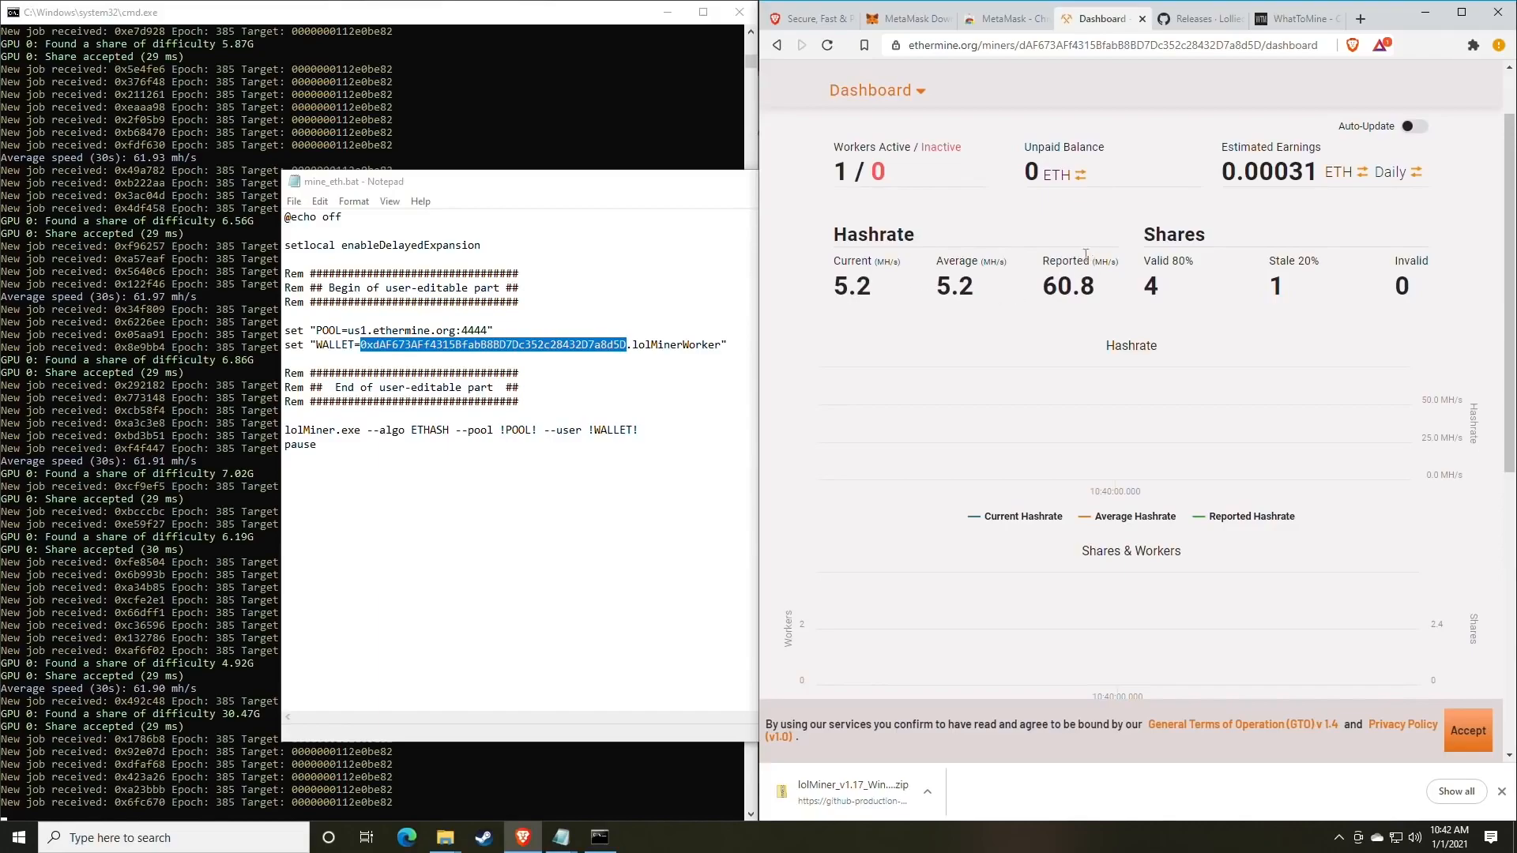
{"action": "left_click_drag", "start_coordinate": [833, 149], "coordinate": [886, 171]}
{"action": "left_click", "coordinate": [888, 169]}
{"action": "left_click", "coordinate": [897, 178]}
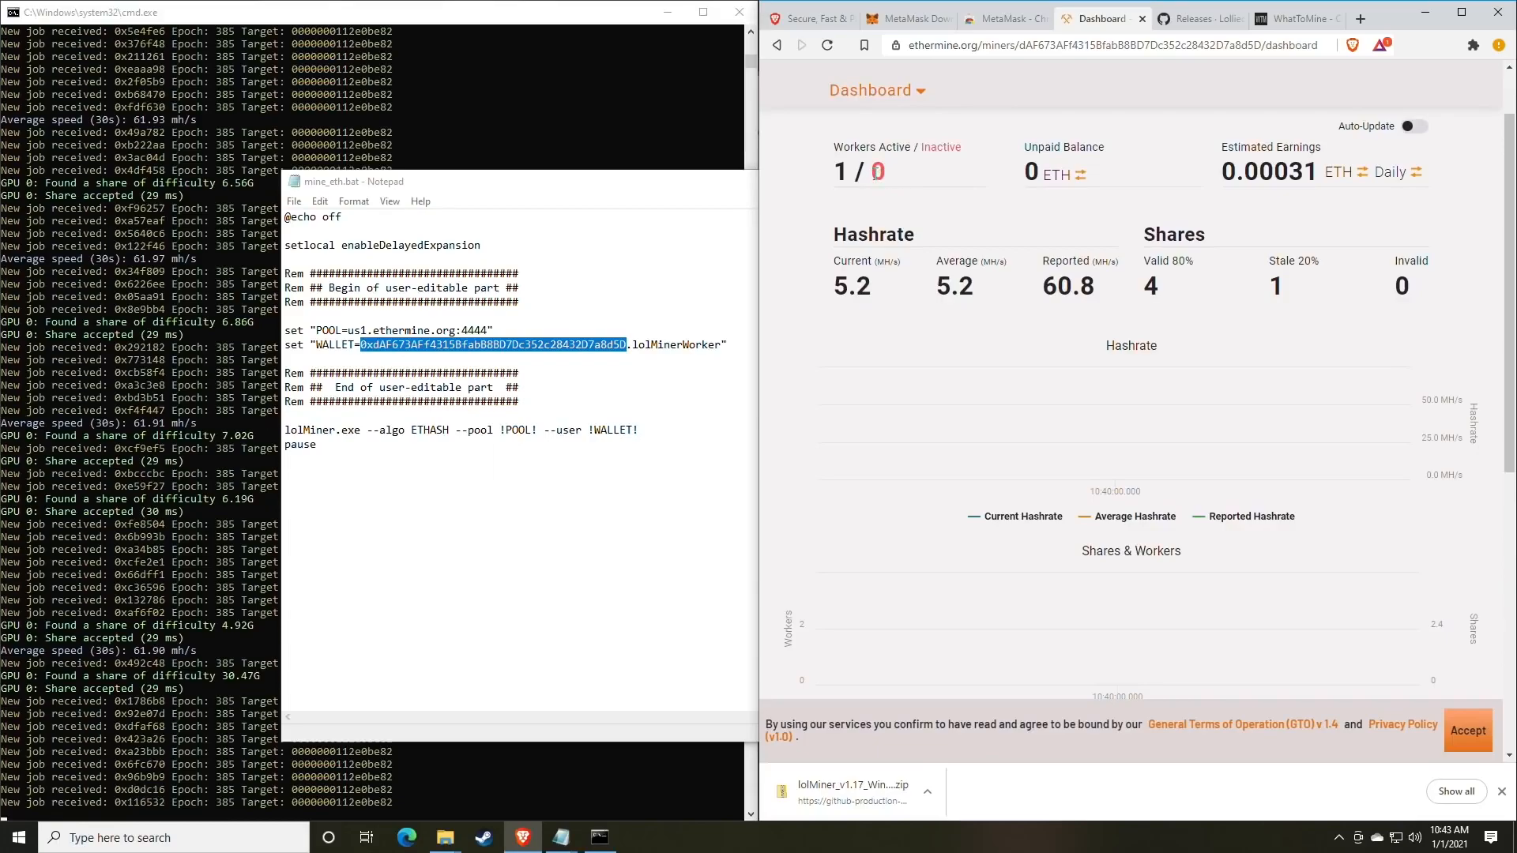
{"action": "left_click_drag", "start_coordinate": [873, 173], "coordinate": [900, 180]}
{"action": "left_click", "coordinate": [922, 184]}
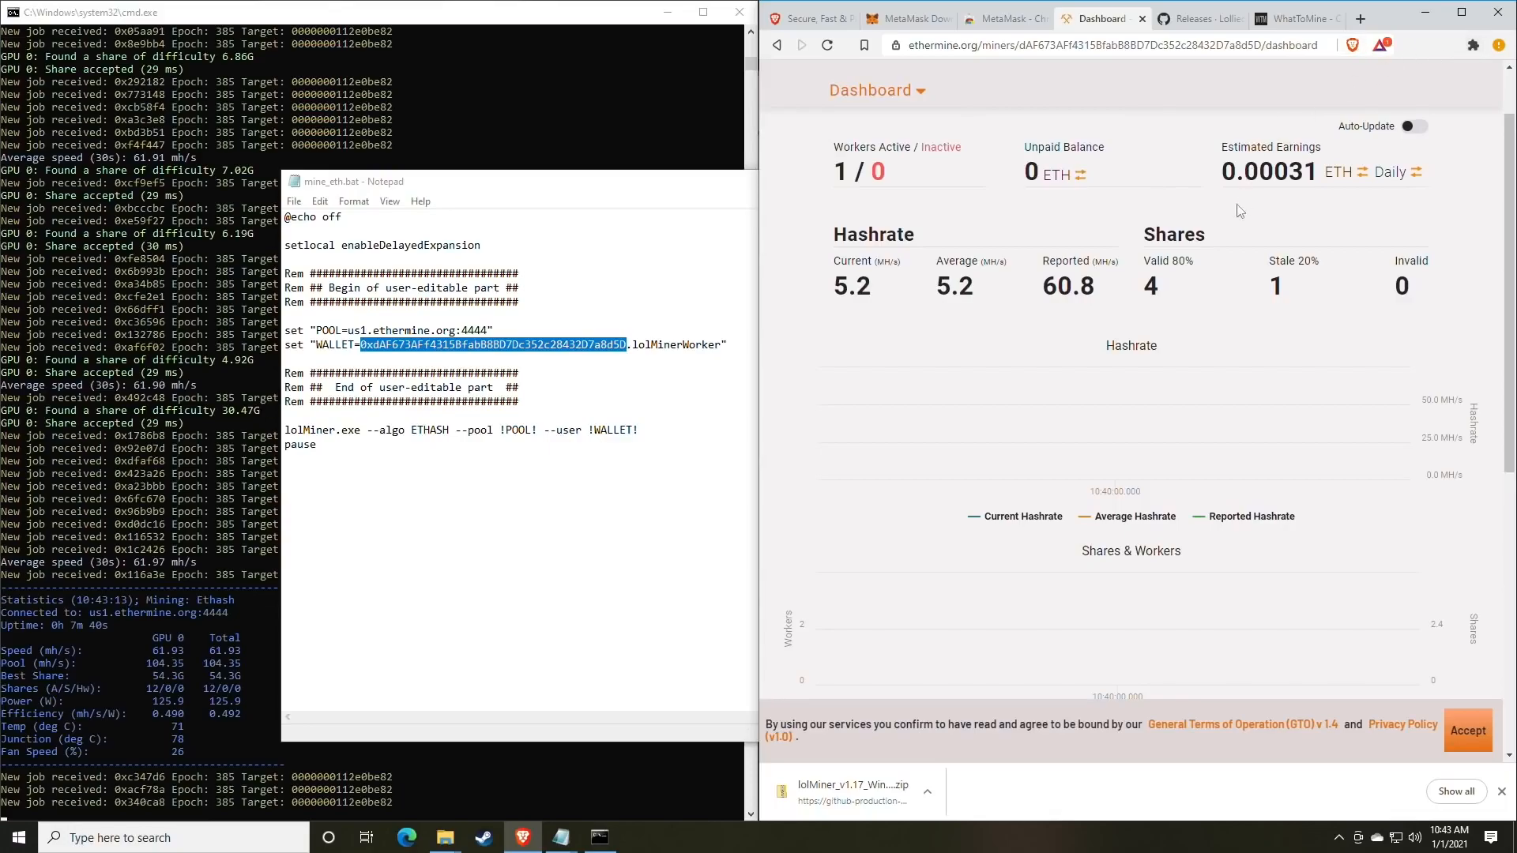
{"action": "scroll", "coordinate": [1206, 236], "scroll_direction": "up", "scroll_amount": 1}
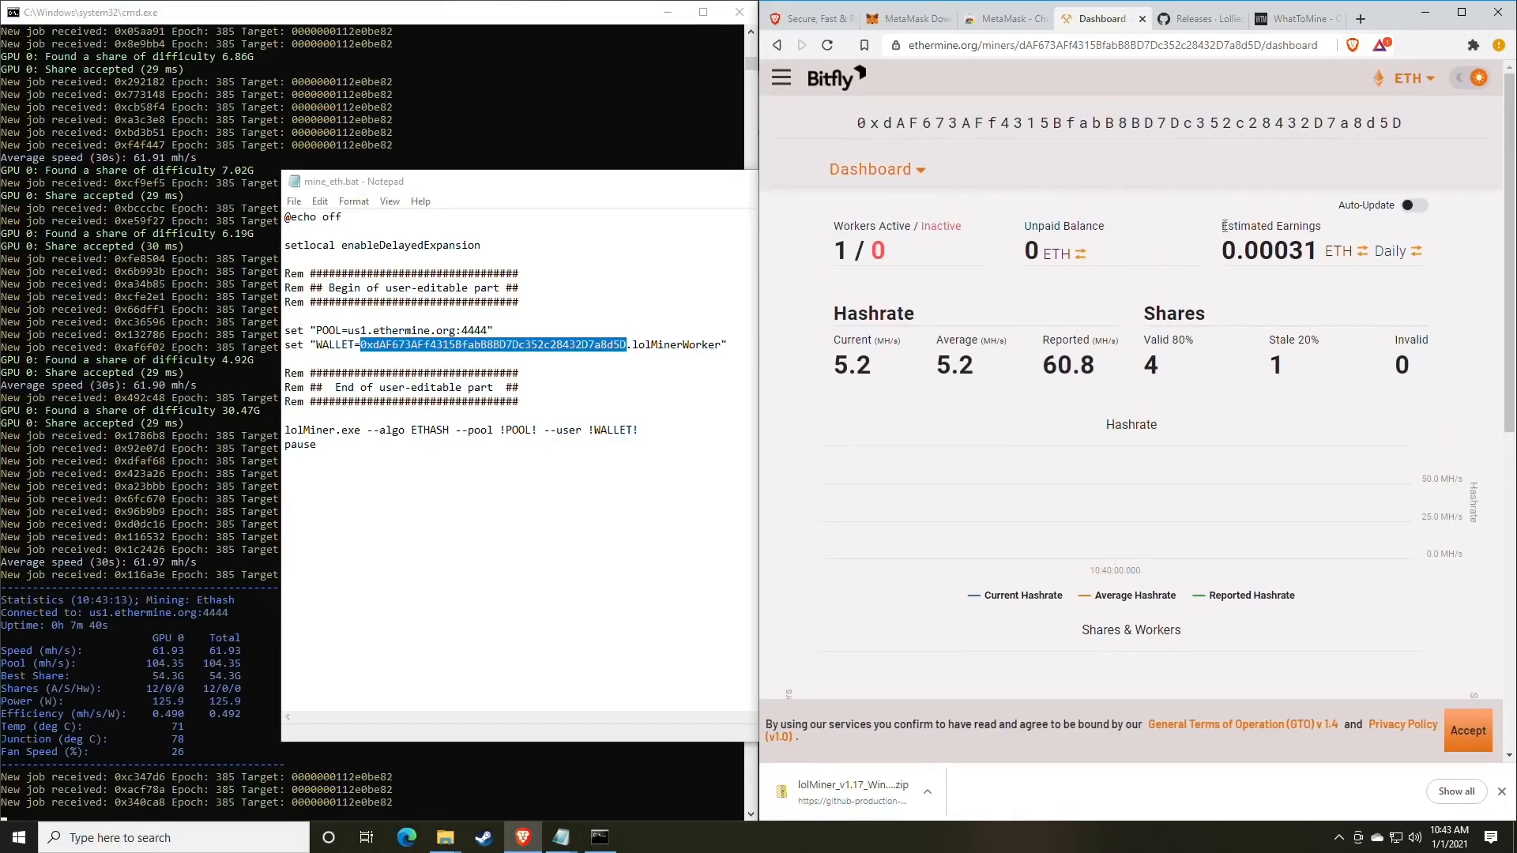
{"action": "left_click_drag", "start_coordinate": [1224, 226], "coordinate": [1320, 228]}
{"action": "left_click", "coordinate": [1299, 253]}
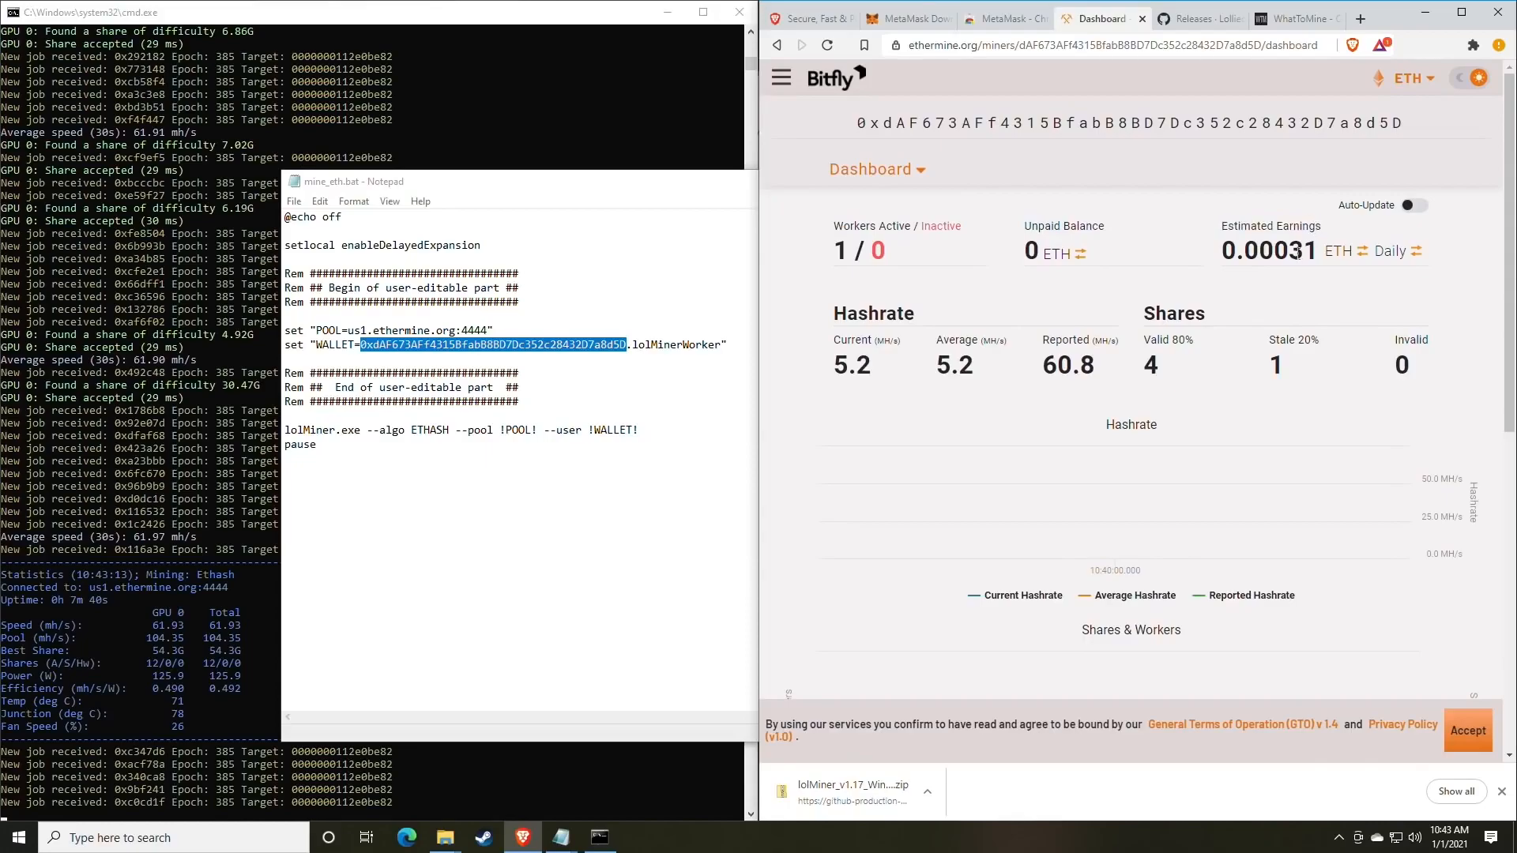
{"action": "left_click", "coordinate": [1394, 261]}
{"action": "left_click", "coordinate": [1394, 261]}
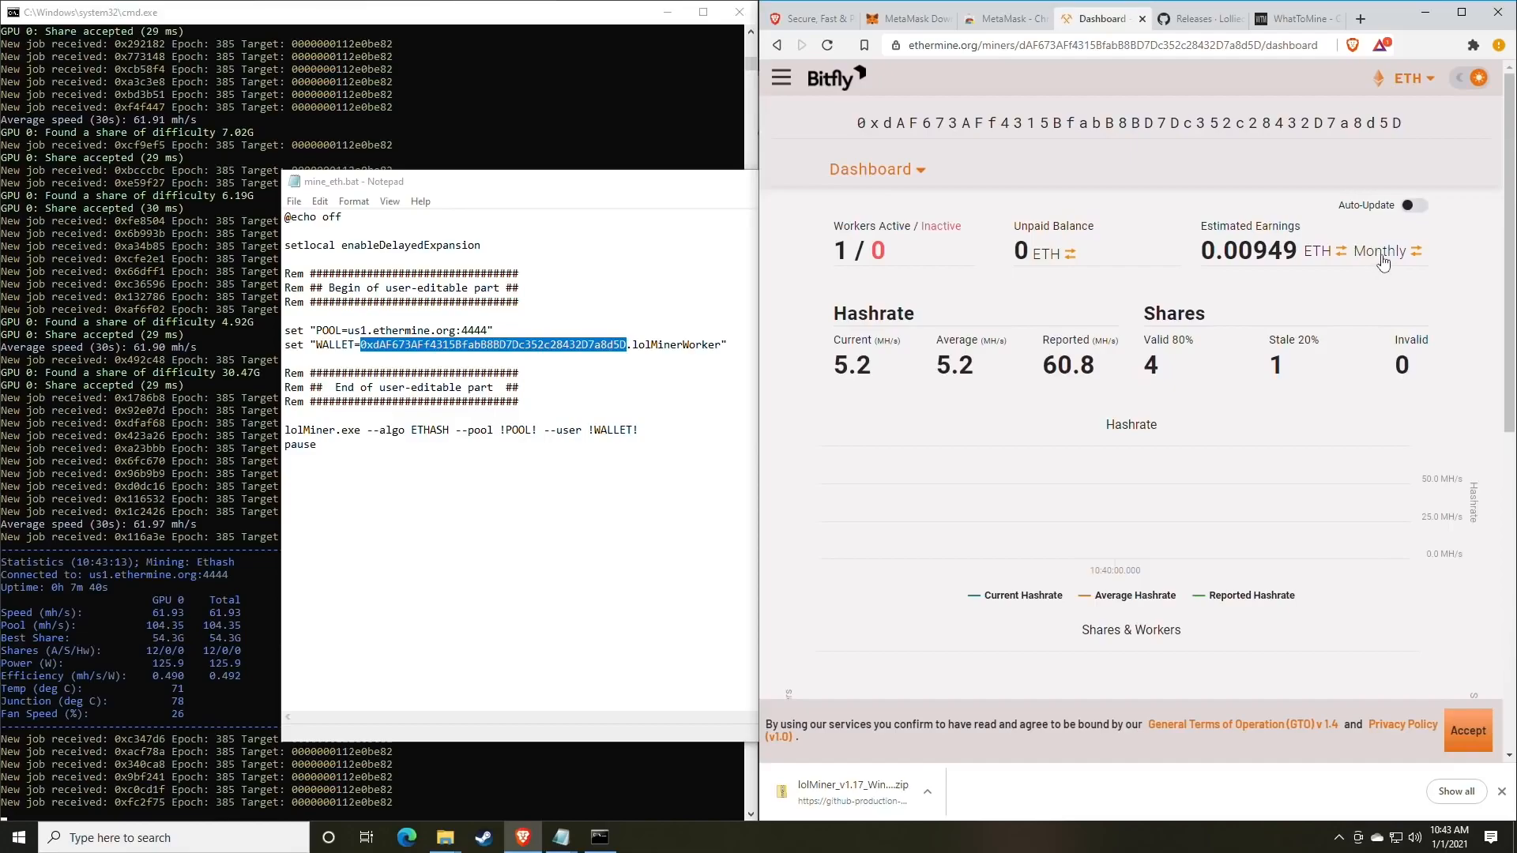
{"action": "left_click", "coordinate": [1326, 257]}
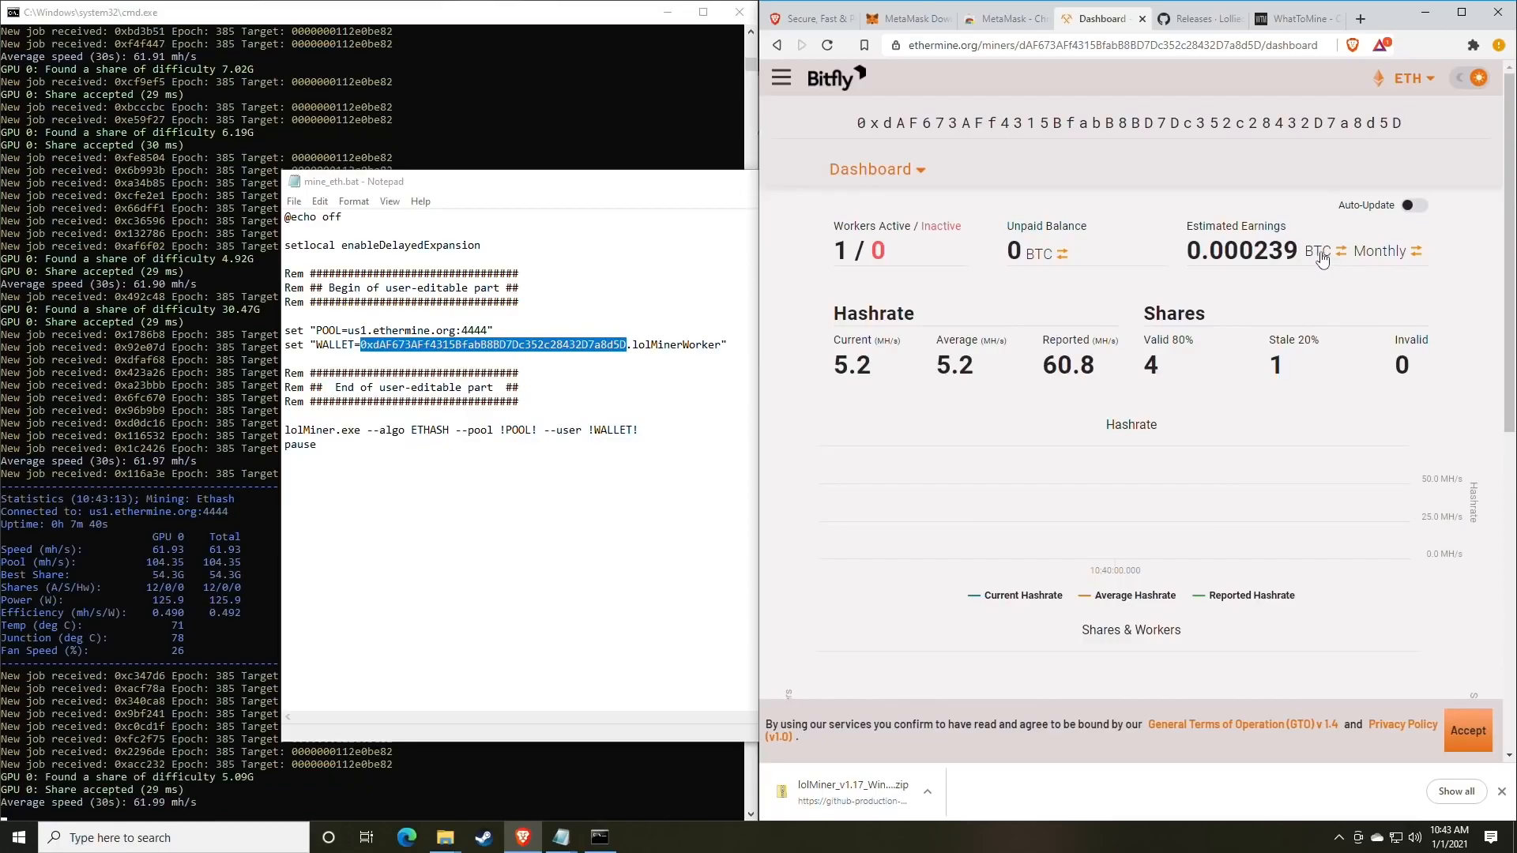
{"action": "left_click", "coordinate": [1321, 259]}
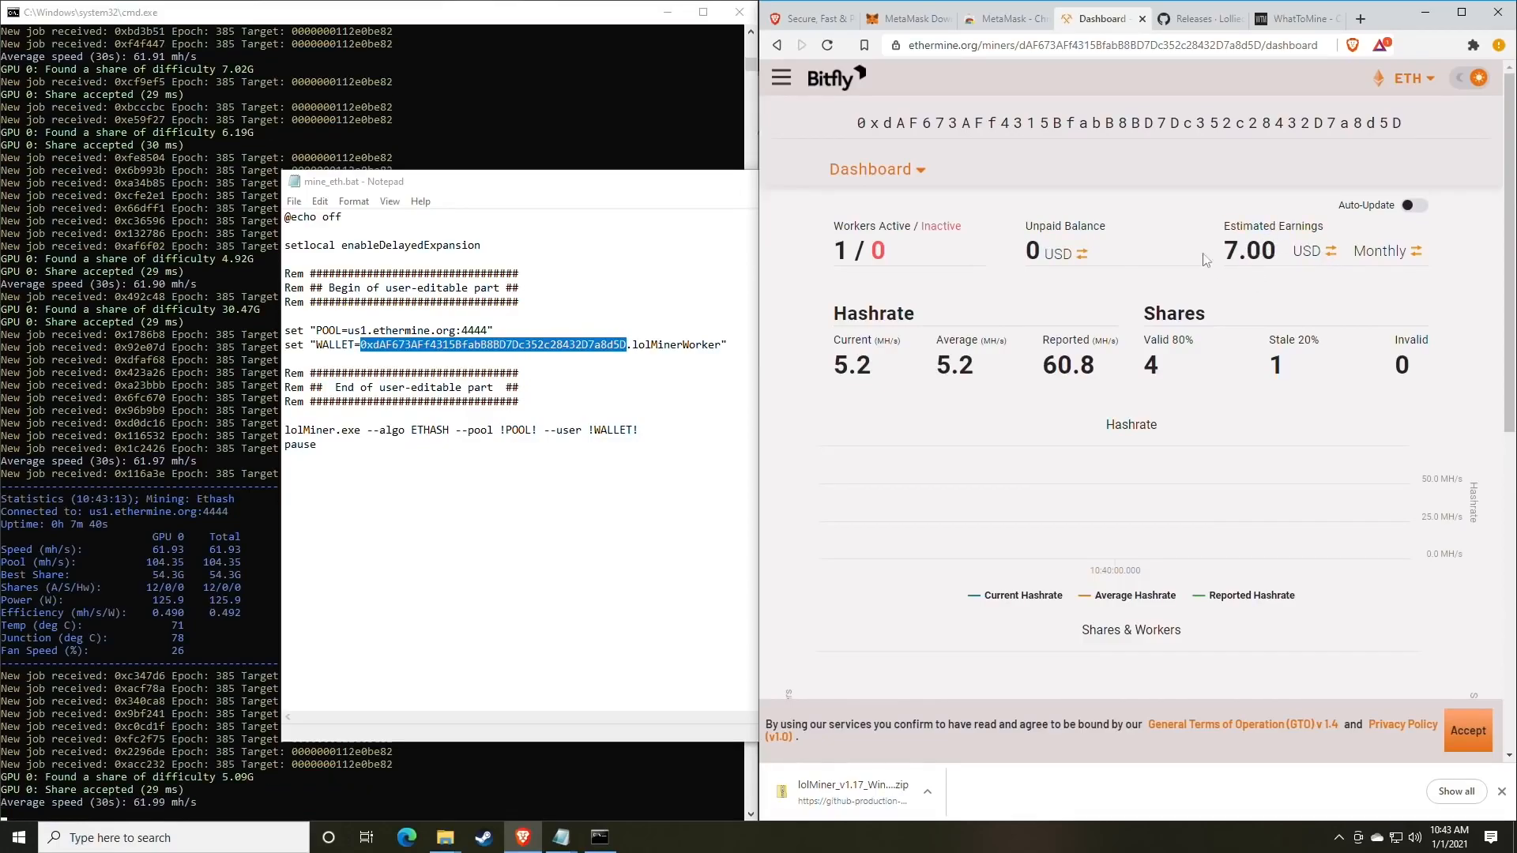
{"action": "left_click_drag", "start_coordinate": [1223, 226], "coordinate": [1325, 230]}
{"action": "left_click", "coordinate": [1309, 257]}
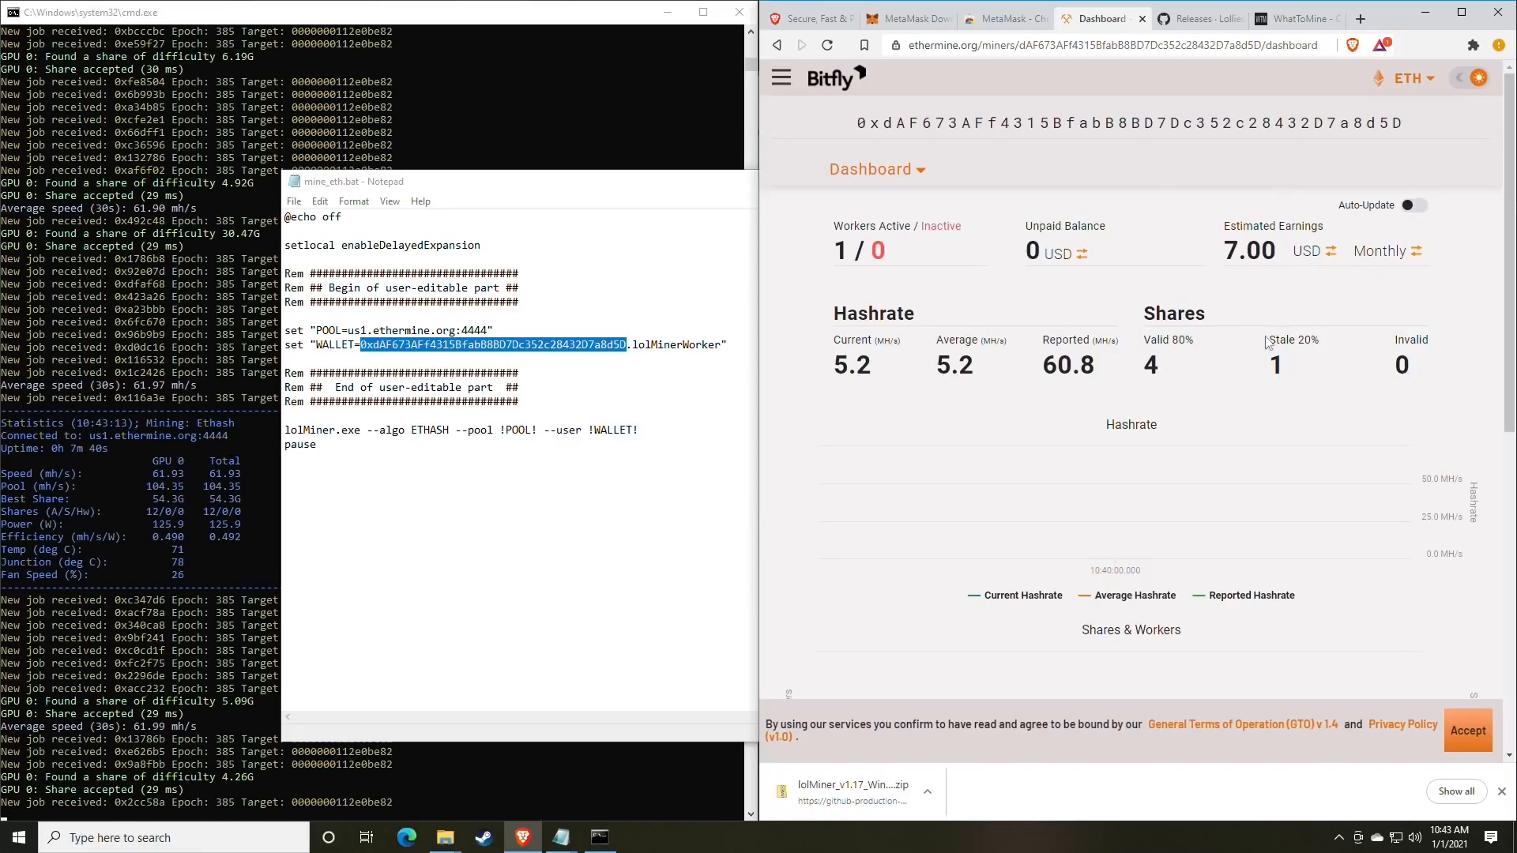
{"action": "left_click_drag", "start_coordinate": [1132, 368], "coordinate": [1039, 352]}
{"action": "left_click", "coordinate": [1040, 357]}
{"action": "scroll", "coordinate": [1035, 319], "scroll_direction": "down", "scroll_amount": 2}
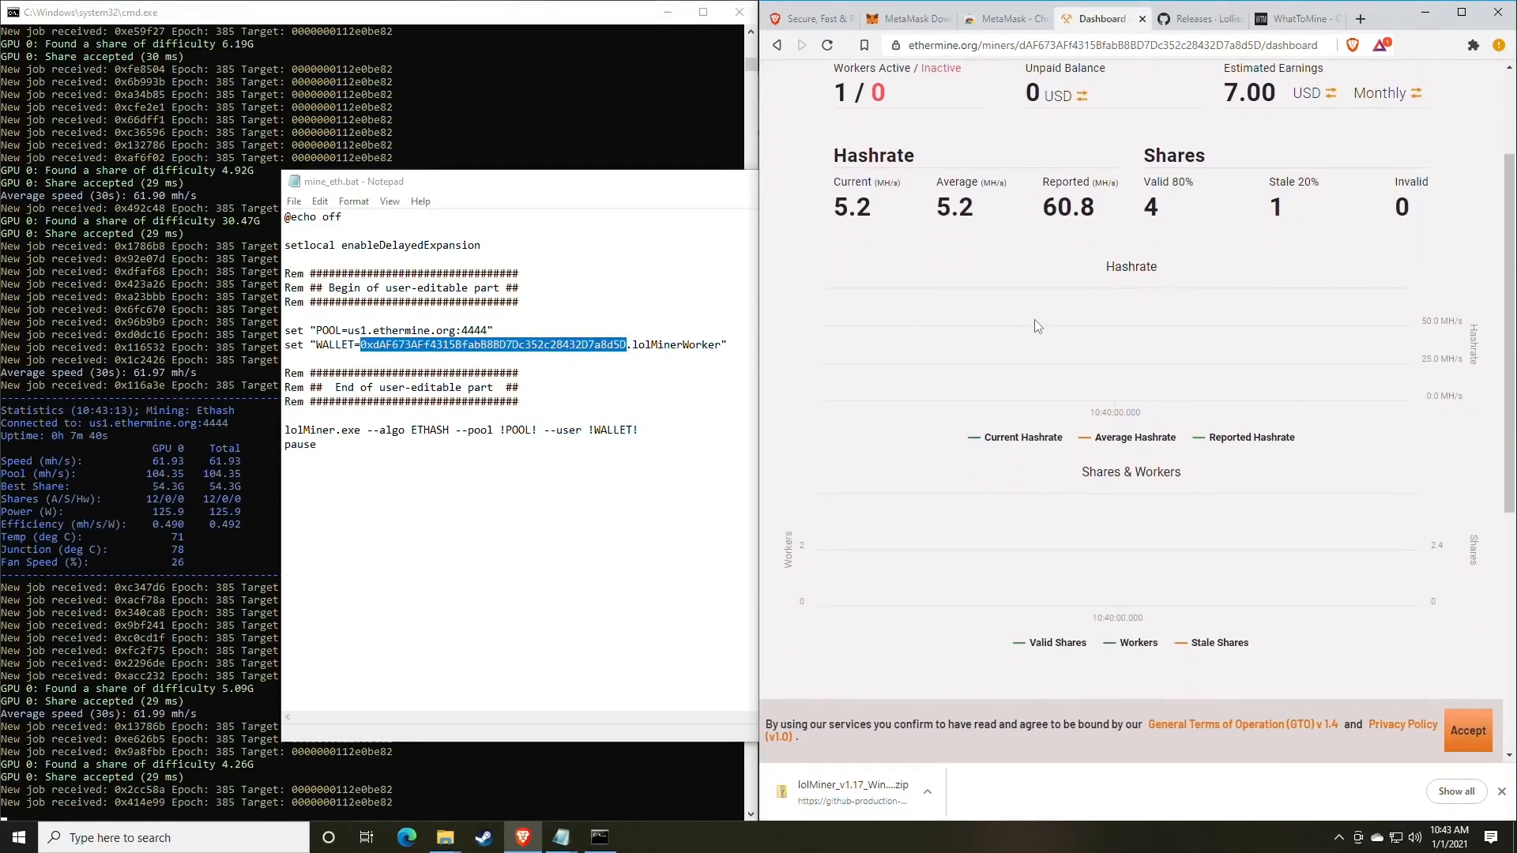
{"action": "scroll", "coordinate": [1035, 319], "scroll_direction": "up", "scroll_amount": 1}
{"action": "scroll", "coordinate": [869, 360], "scroll_direction": "down", "scroll_amount": 1}
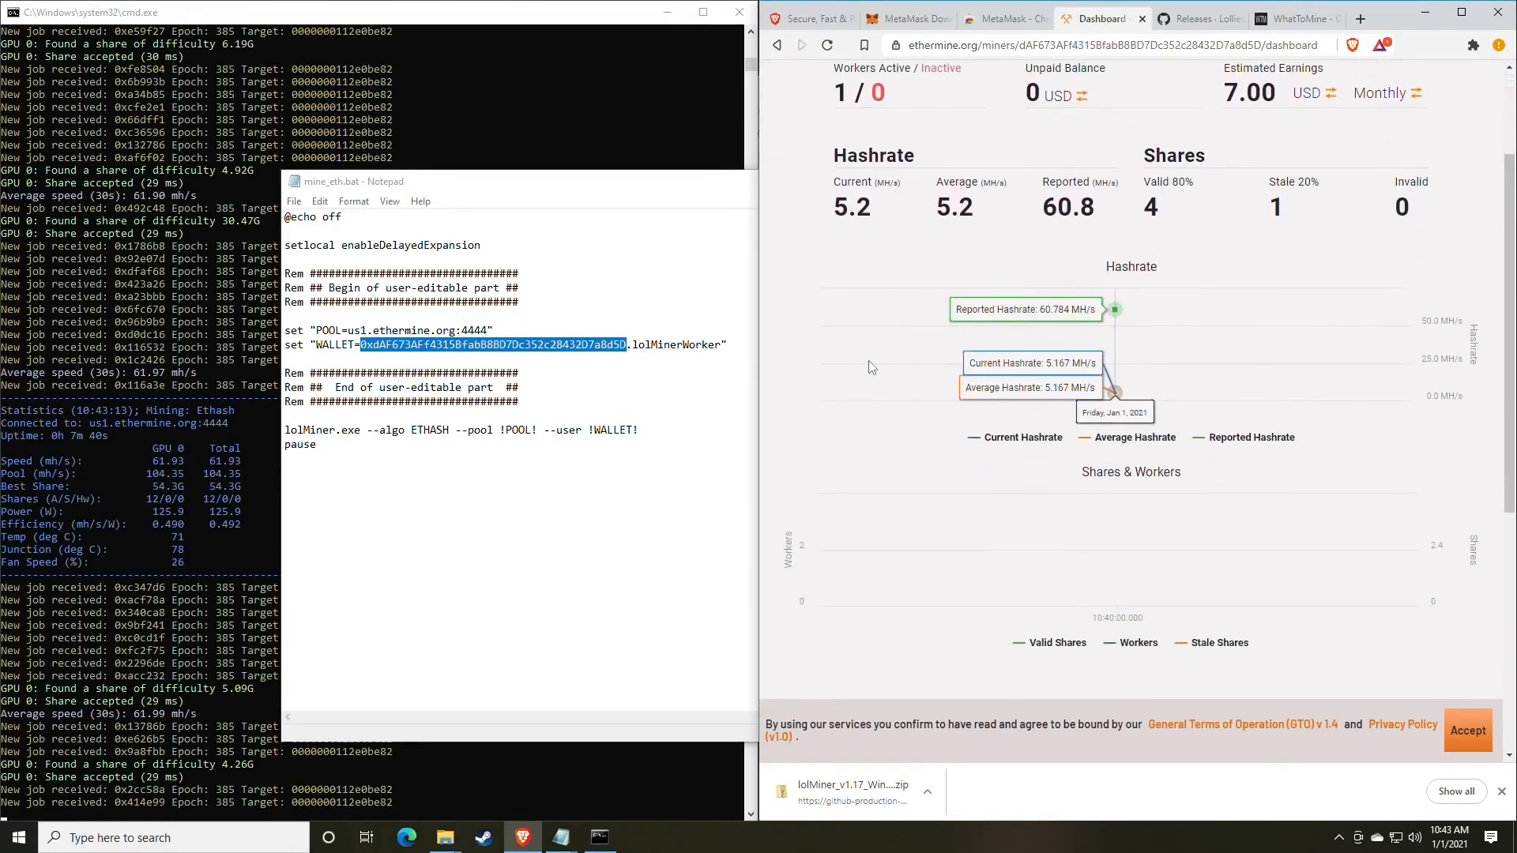
{"action": "scroll", "coordinate": [1170, 353], "scroll_direction": "down", "scroll_amount": 1}
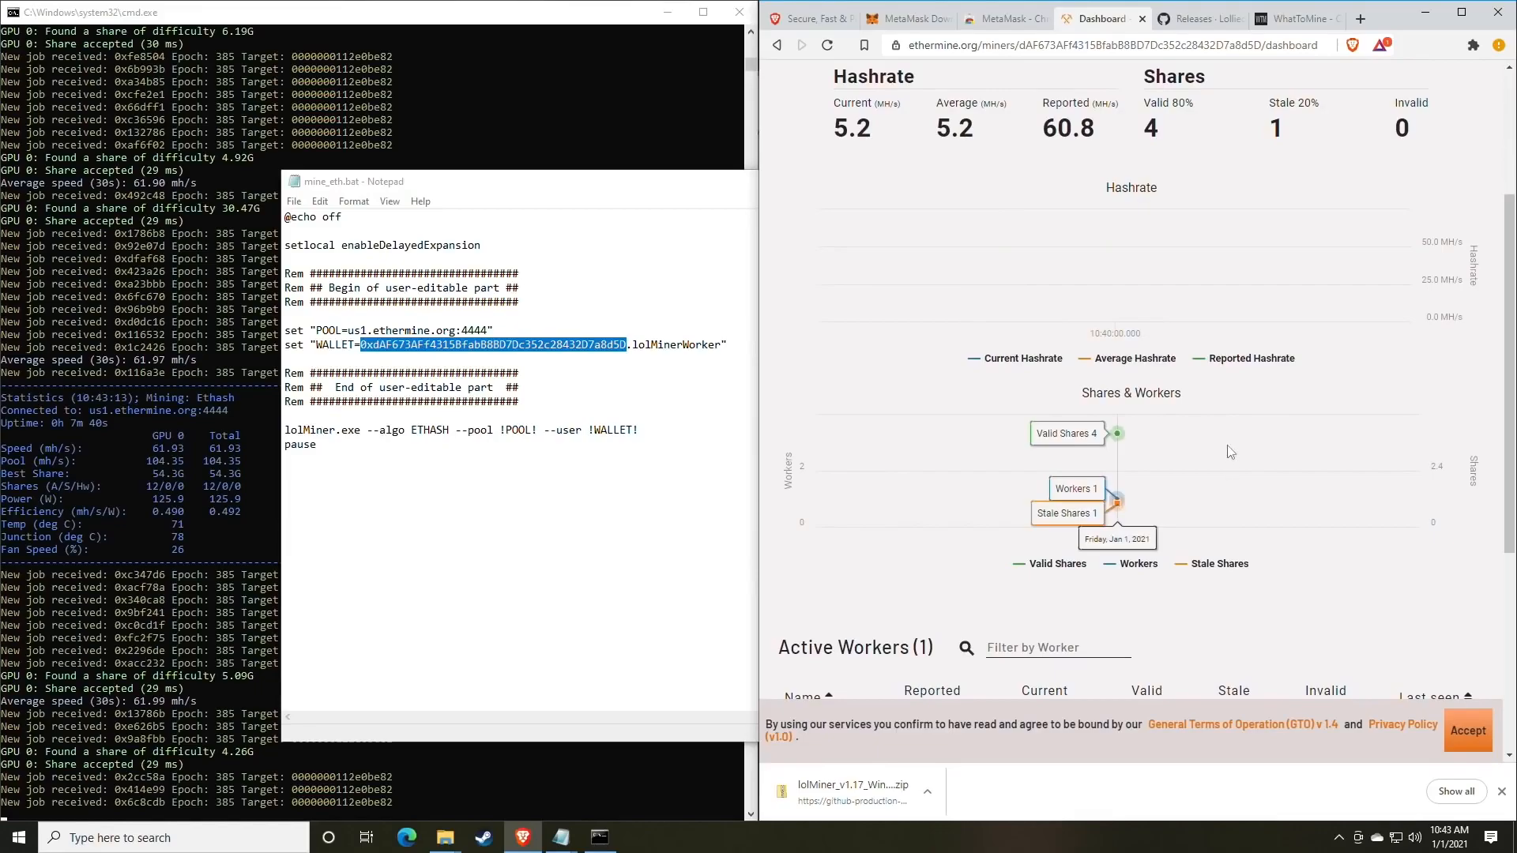
{"action": "scroll", "coordinate": [1225, 466], "scroll_direction": "down", "scroll_amount": 1}
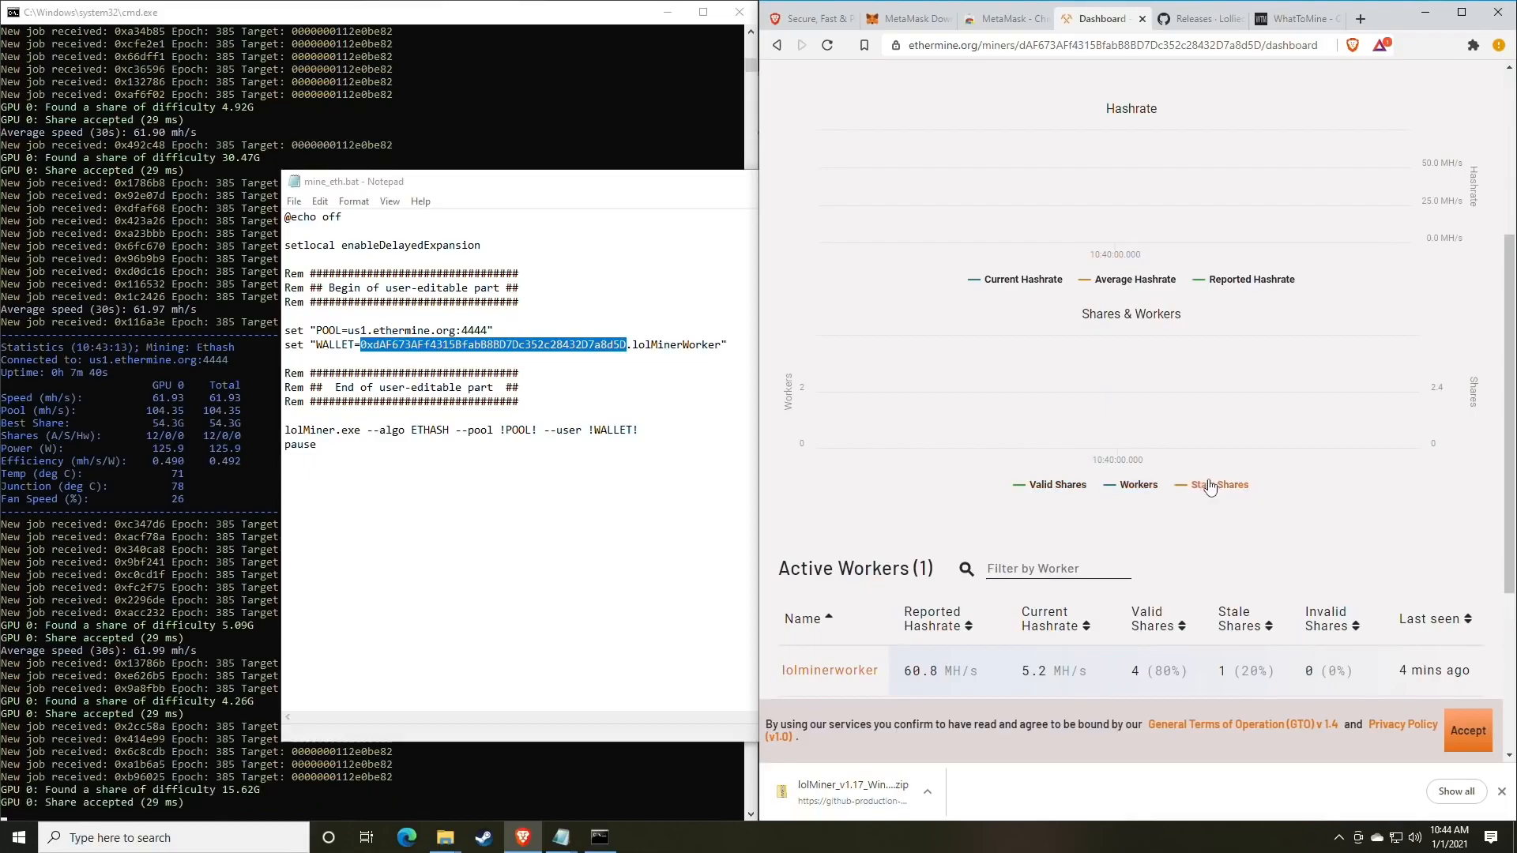
{"action": "scroll", "coordinate": [1220, 492], "scroll_direction": "up", "scroll_amount": 1}
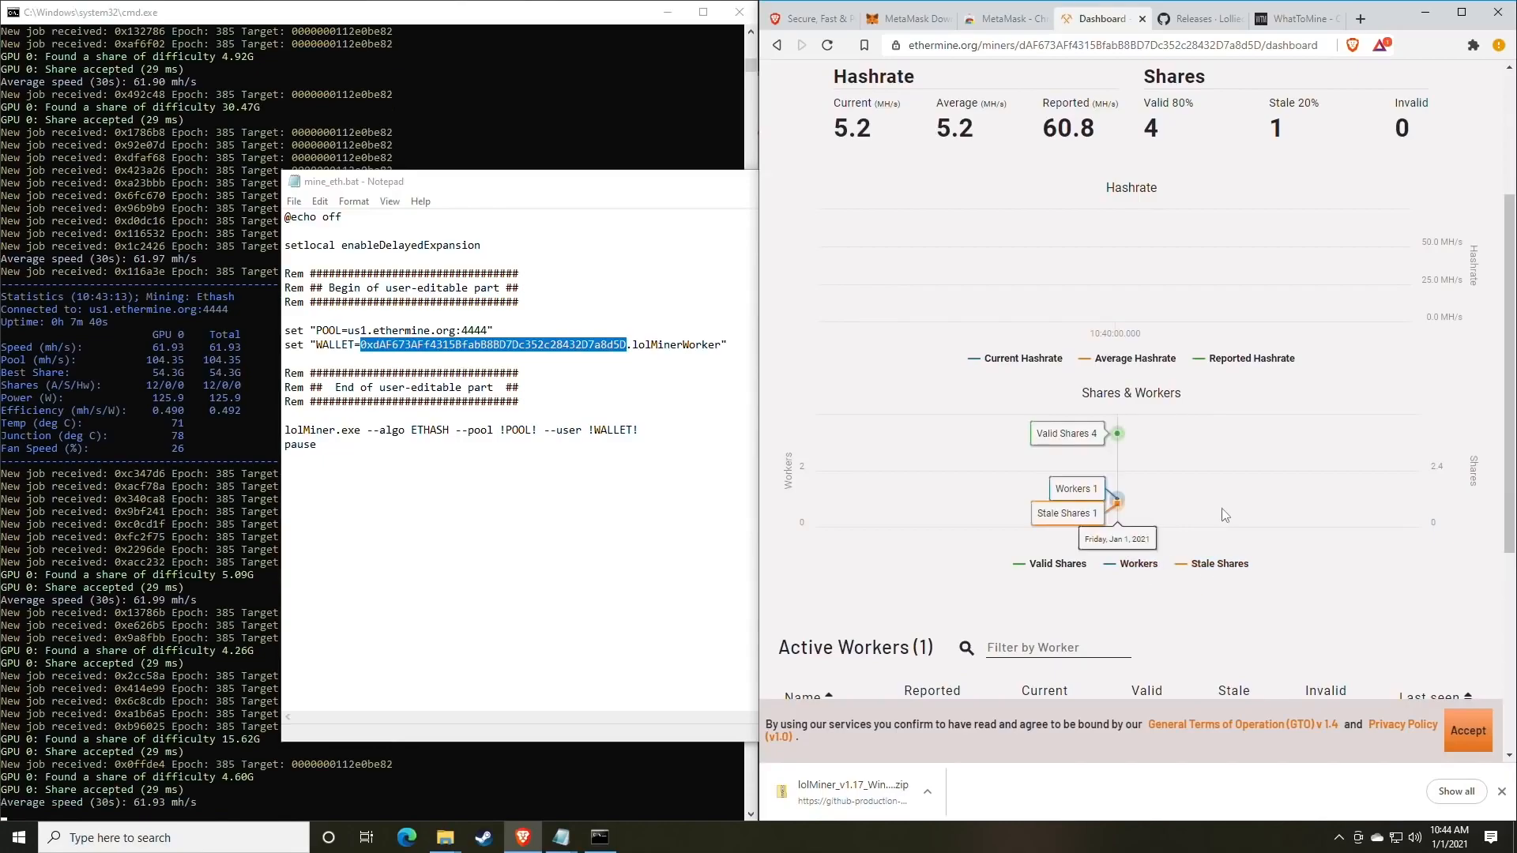
{"action": "scroll", "coordinate": [1225, 516], "scroll_direction": "up", "scroll_amount": 1}
{"action": "scroll", "coordinate": [1221, 509], "scroll_direction": "down", "scroll_amount": 1}
{"action": "scroll", "coordinate": [1221, 509], "scroll_direction": "up", "scroll_amount": 3}
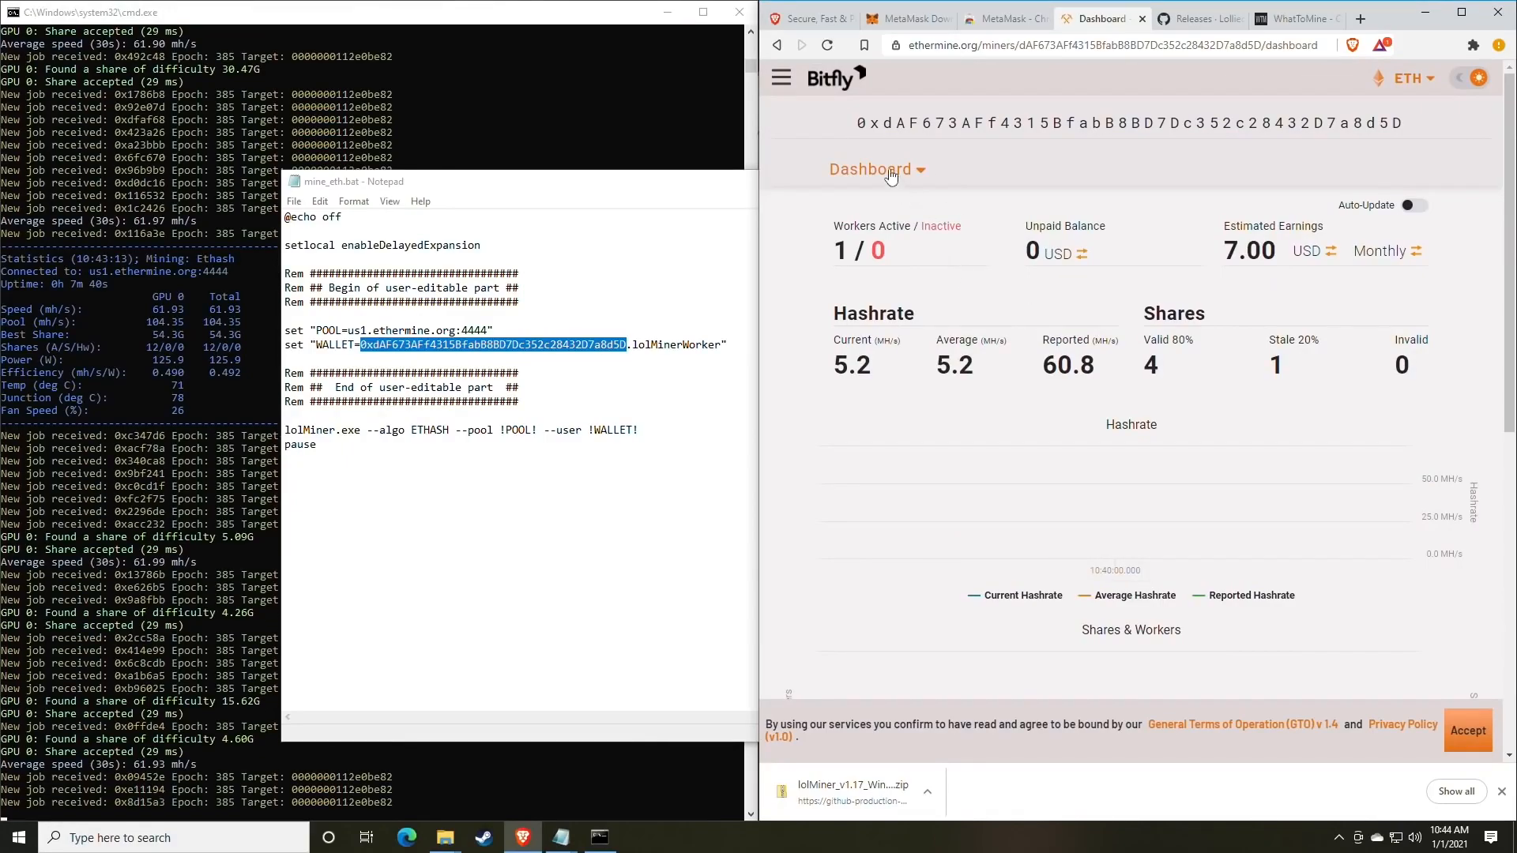
Change the Payment threshold from 1 to 0.05 in Settings, then return to the Dashboard.
{"action": "left_click", "coordinate": [916, 174]}
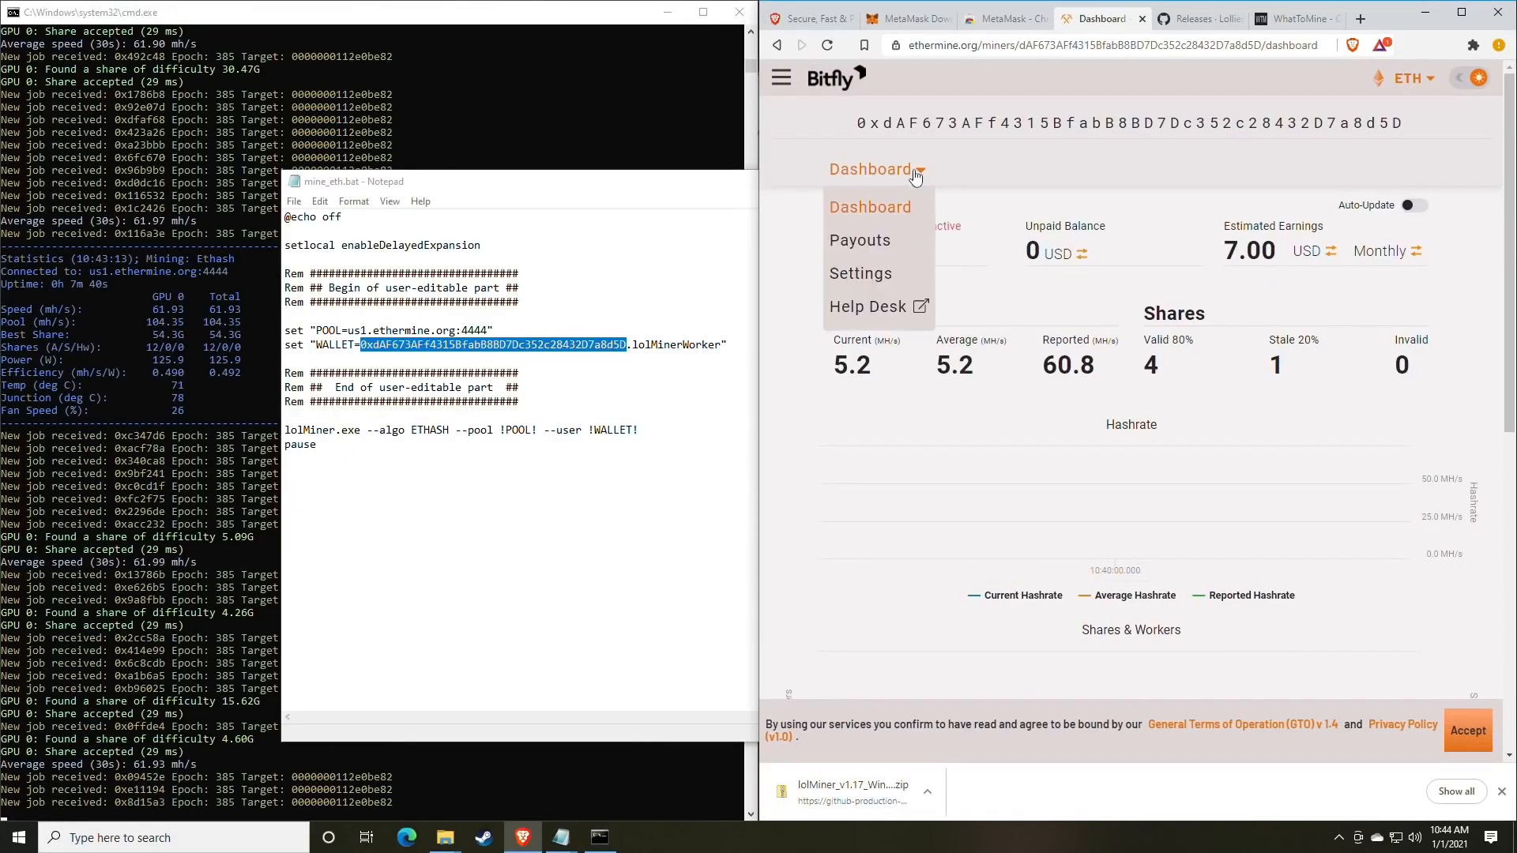
{"action": "left_click", "coordinate": [879, 276]}
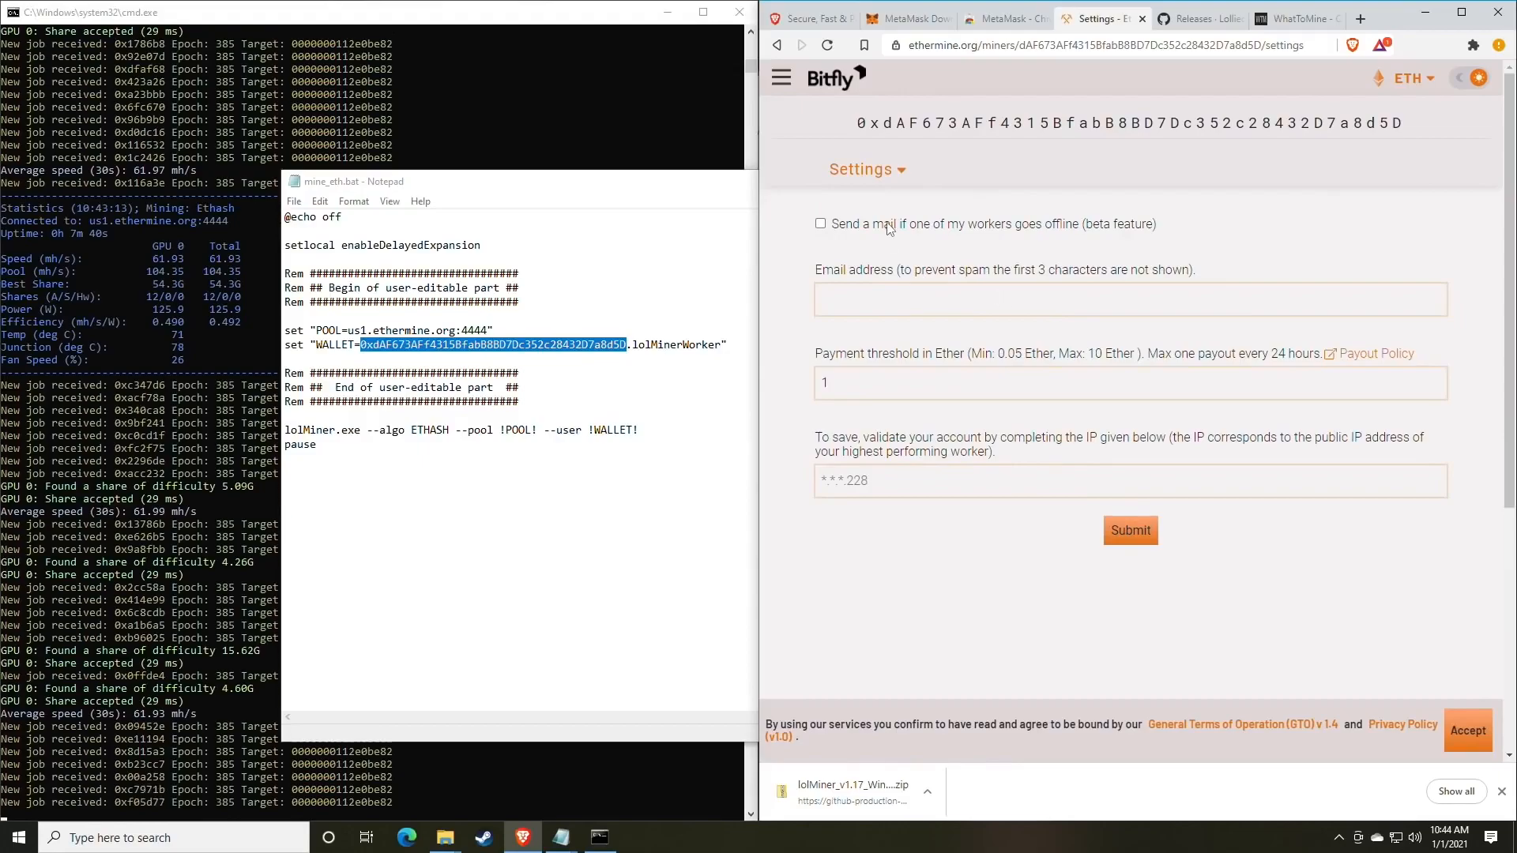
{"action": "left_click", "coordinate": [877, 299]}
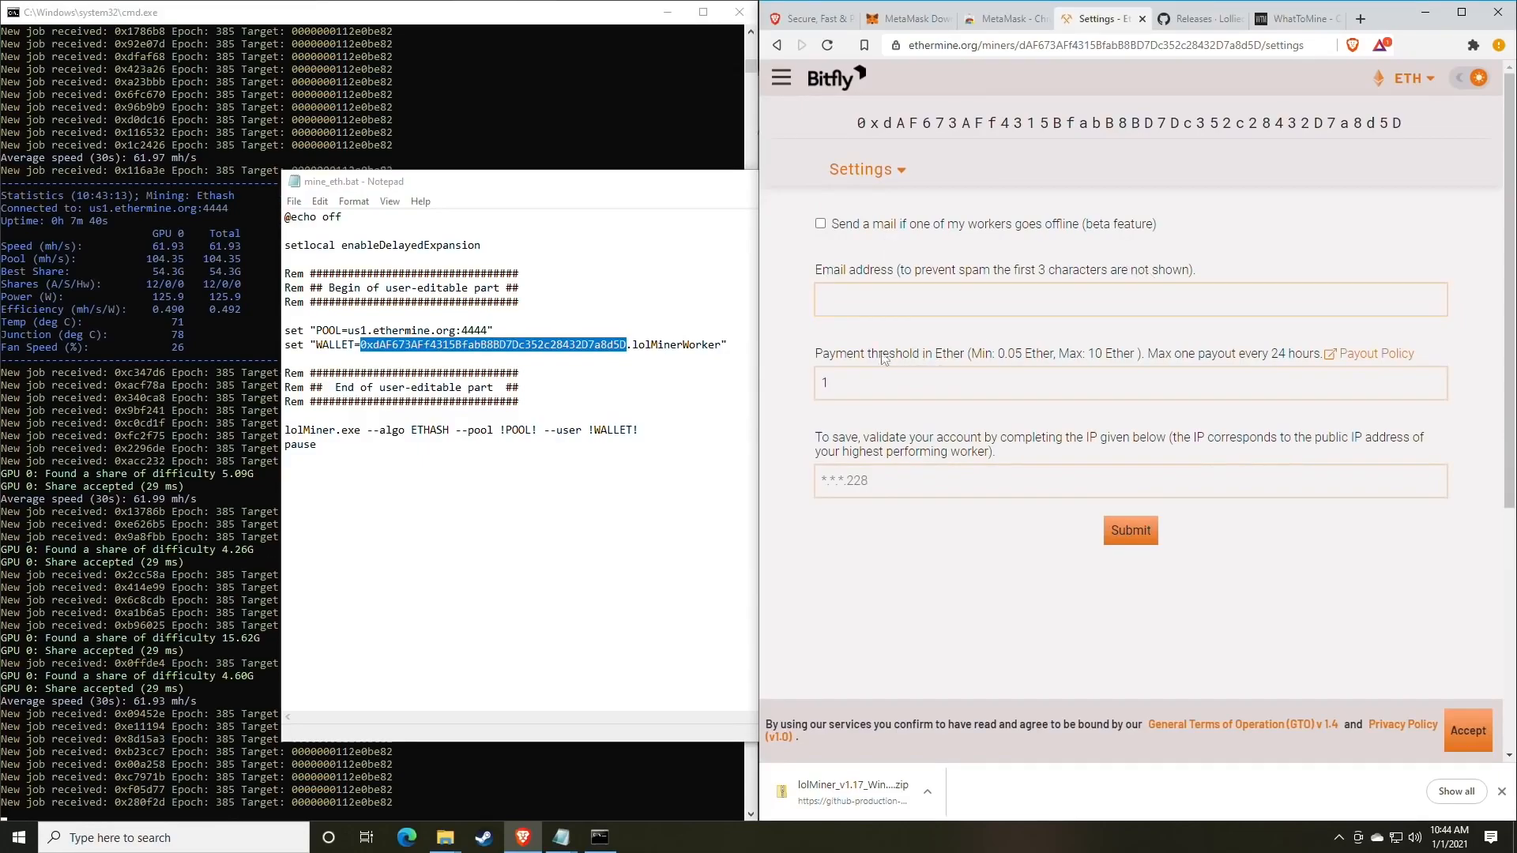
{"action": "left_click_drag", "start_coordinate": [822, 353], "coordinate": [950, 361]}
{"action": "left_click", "coordinate": [949, 362]}
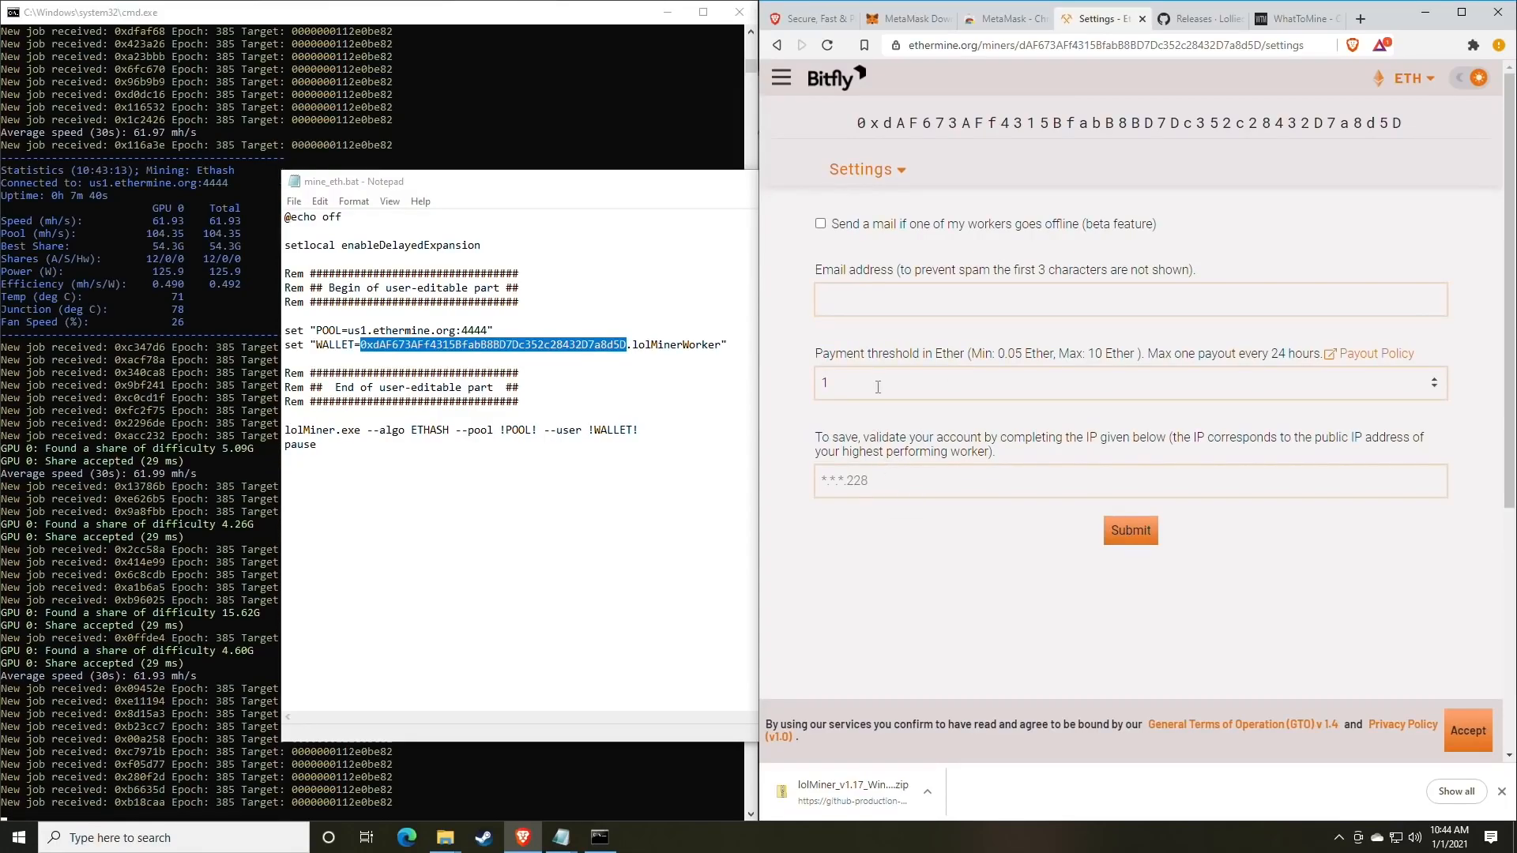
{"action": "left_click_drag", "start_coordinate": [874, 387], "coordinate": [803, 387]}
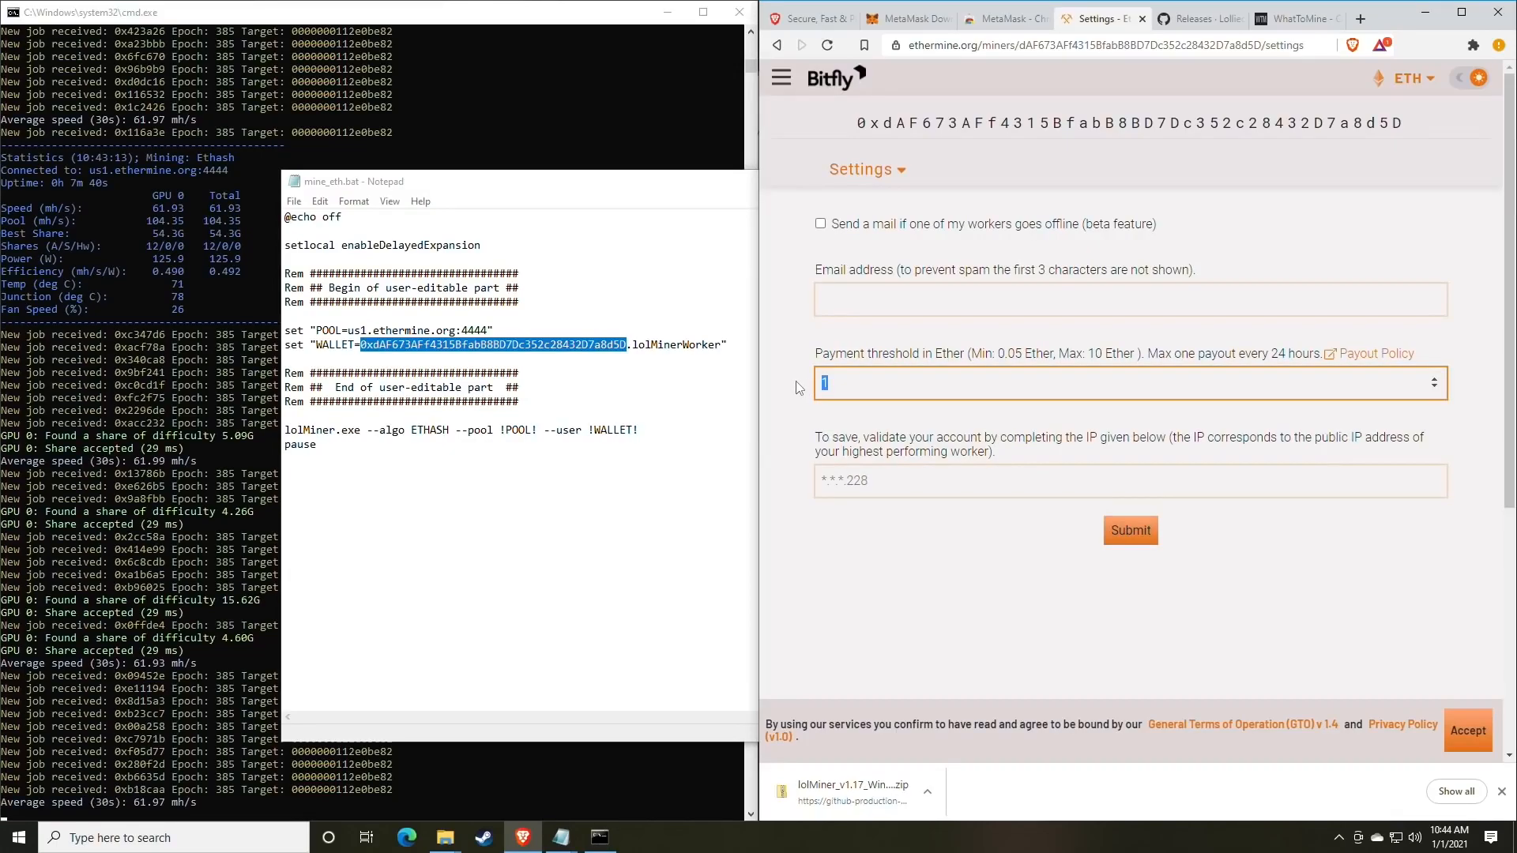
{"action": "type", "text": "0"}
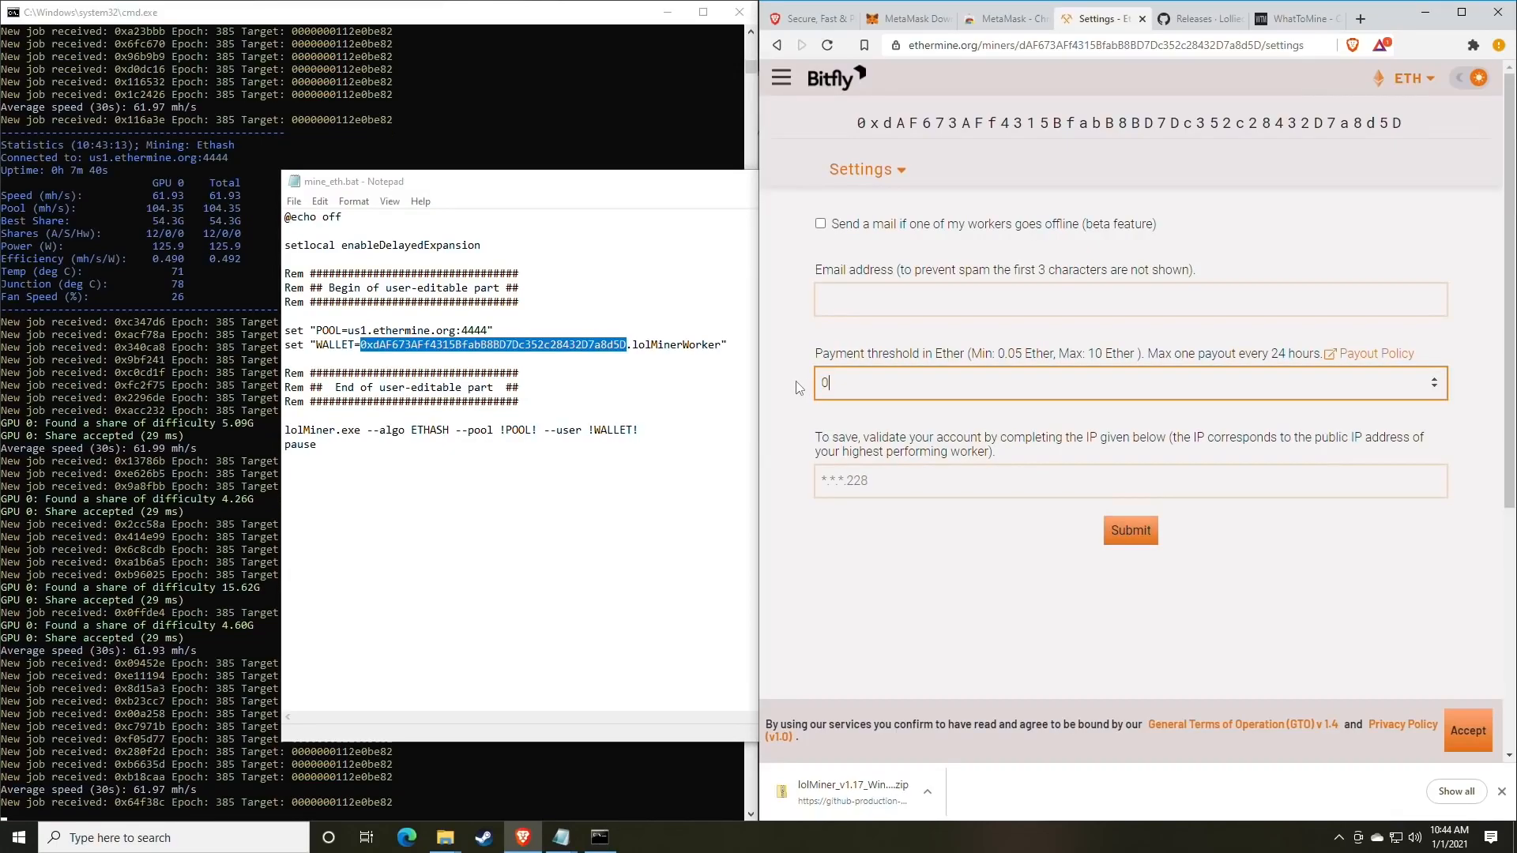
{"action": "type", "text": "."}
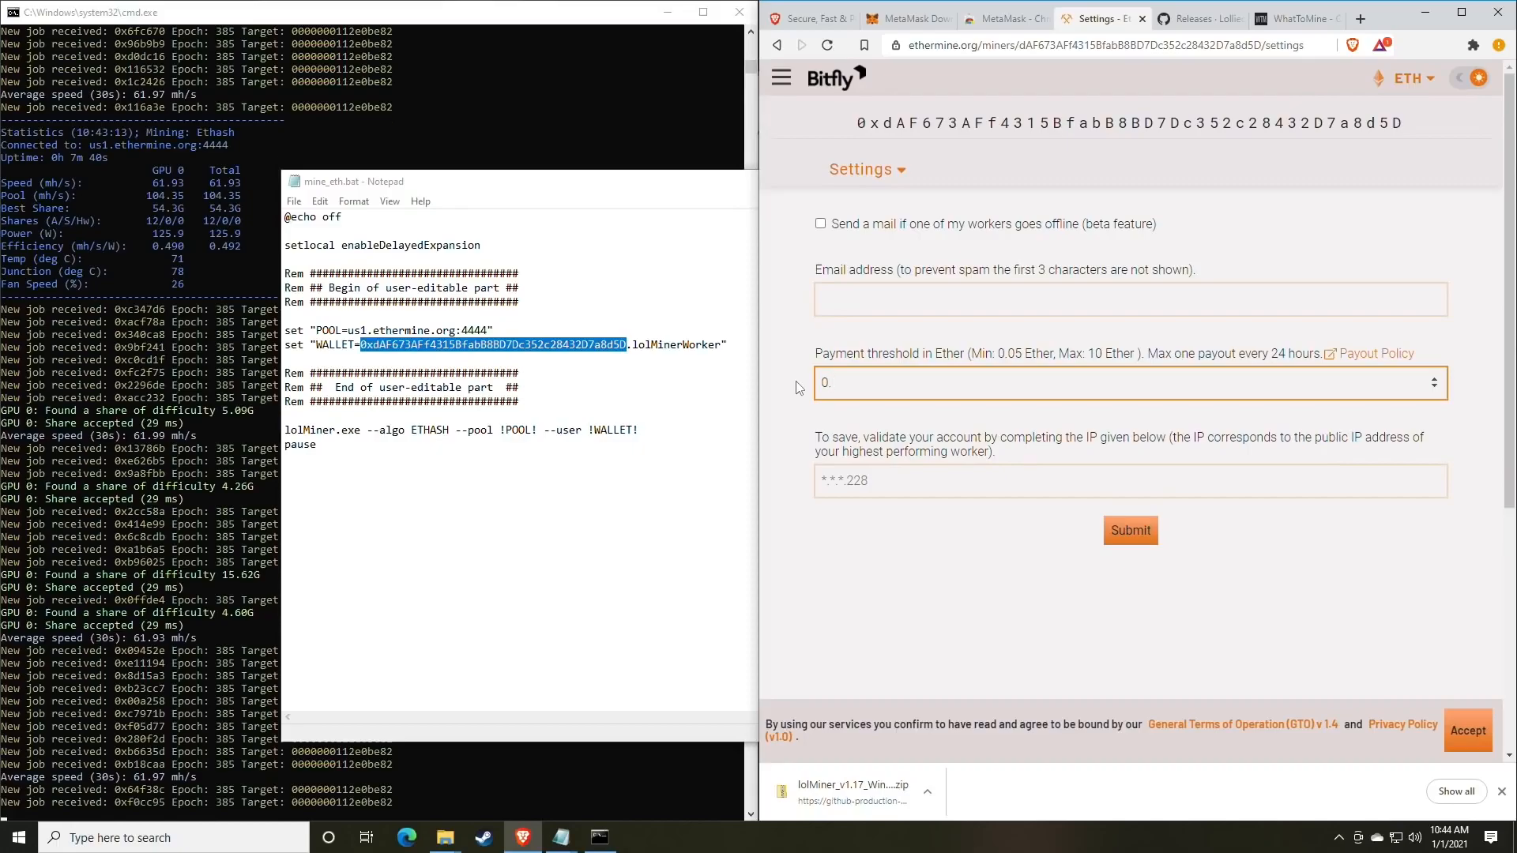
{"action": "type", "text": "05"}
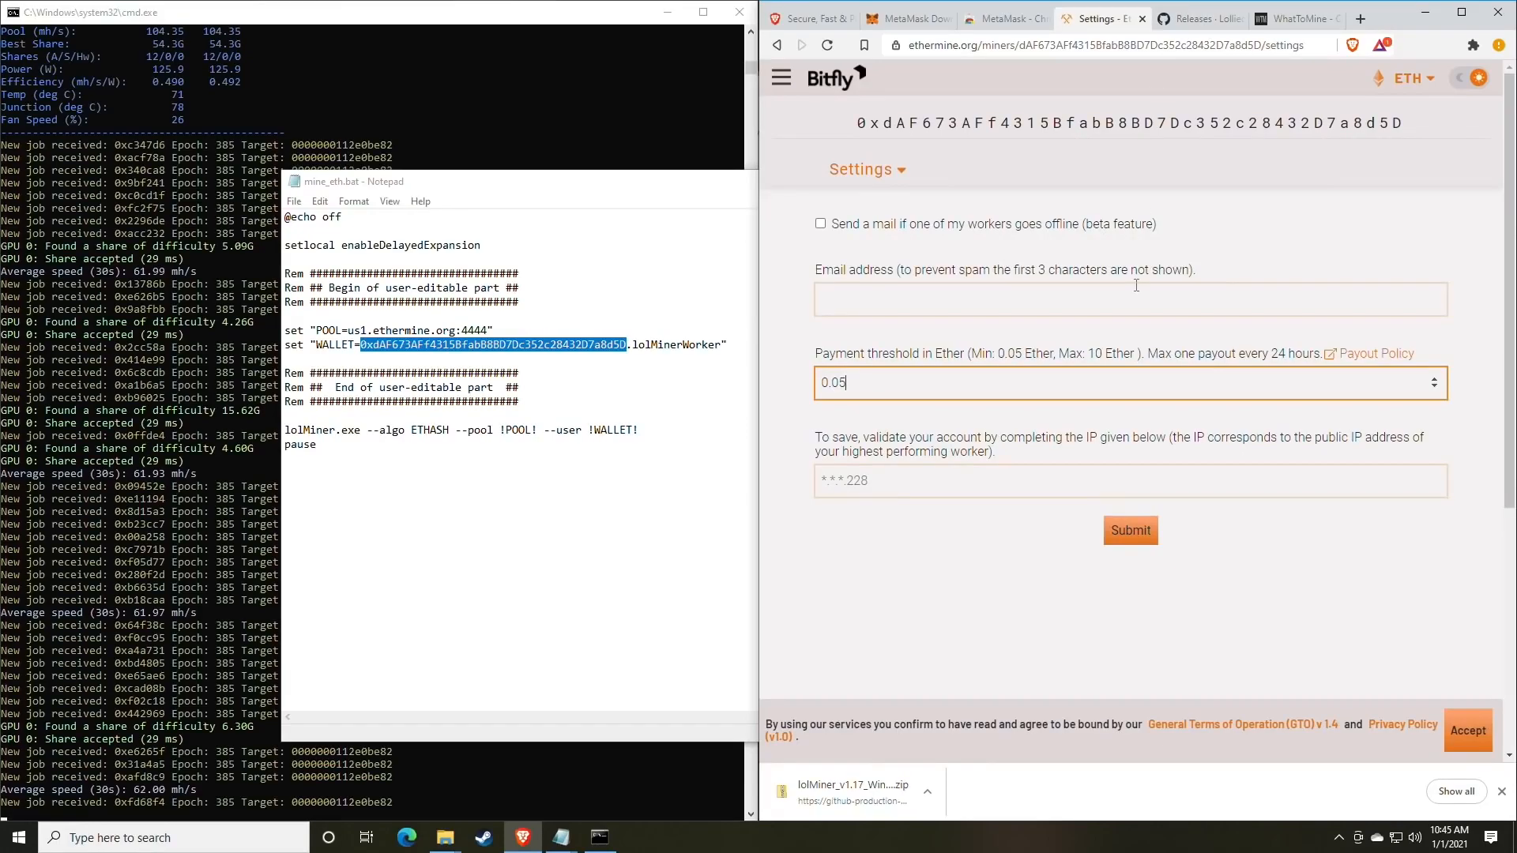
{"action": "left_click", "coordinate": [921, 487]}
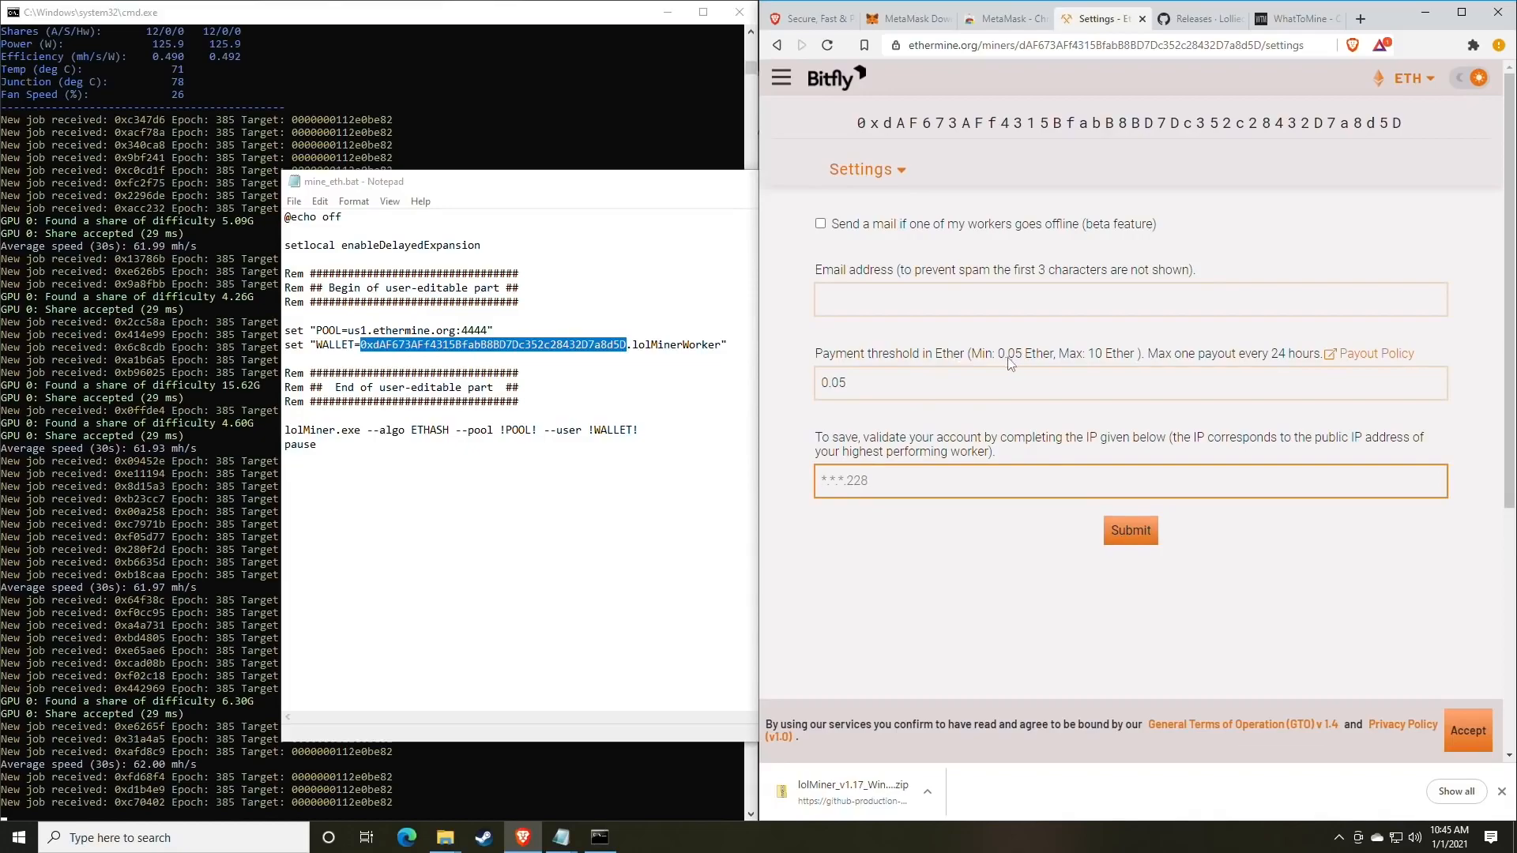
{"action": "left_click", "coordinate": [873, 172]}
{"action": "left_click", "coordinate": [869, 212]}
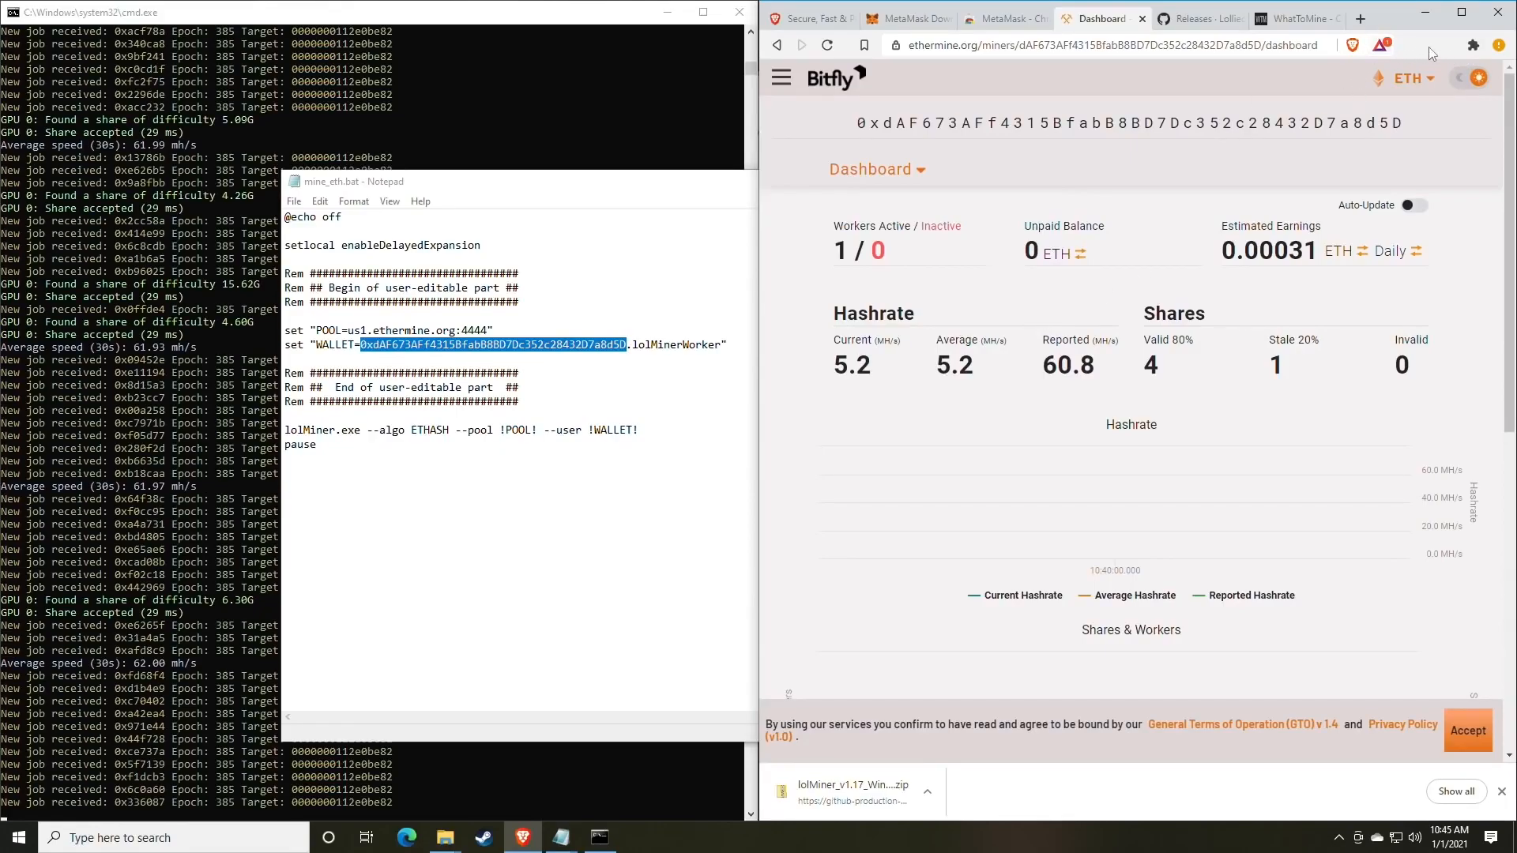
Pin MetaMask from the Extensions list and open it from the toolbar fox icon.
{"action": "left_click", "coordinate": [1473, 45]}
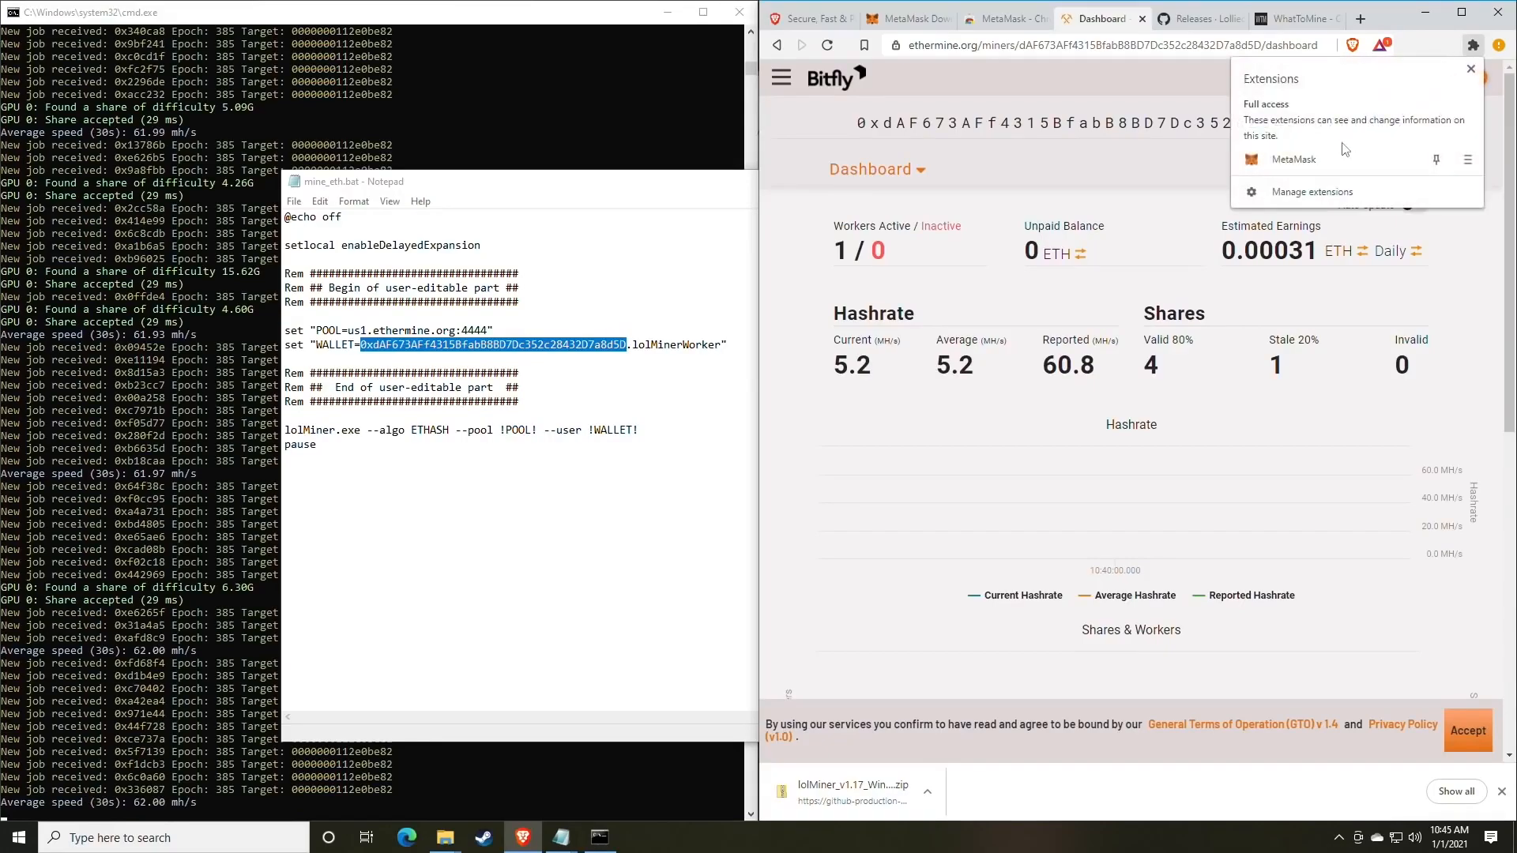
{"action": "left_click", "coordinate": [1436, 160]}
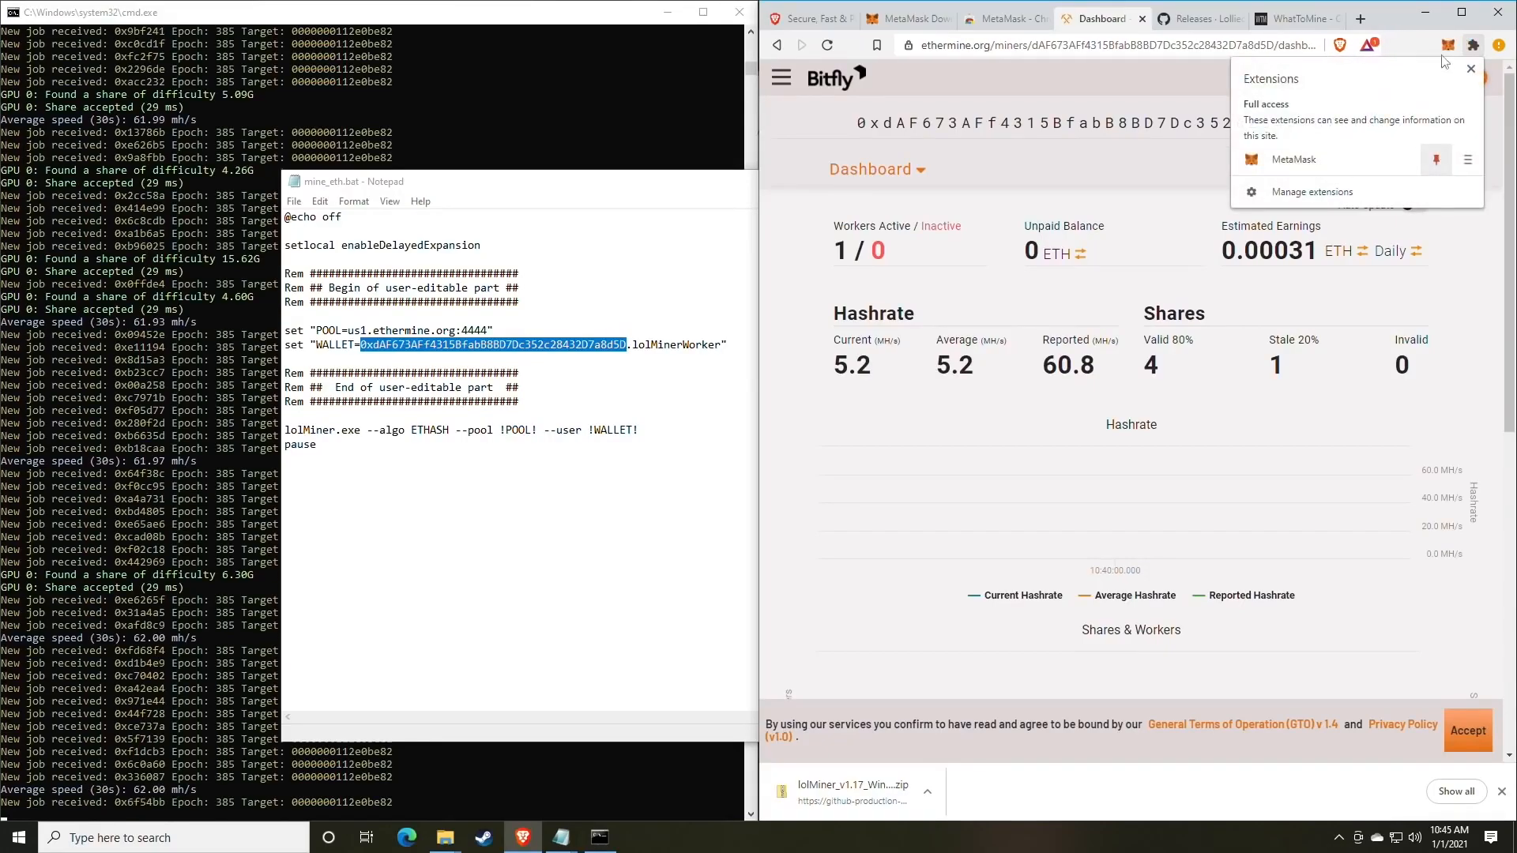
{"action": "left_click", "coordinate": [1418, 46]}
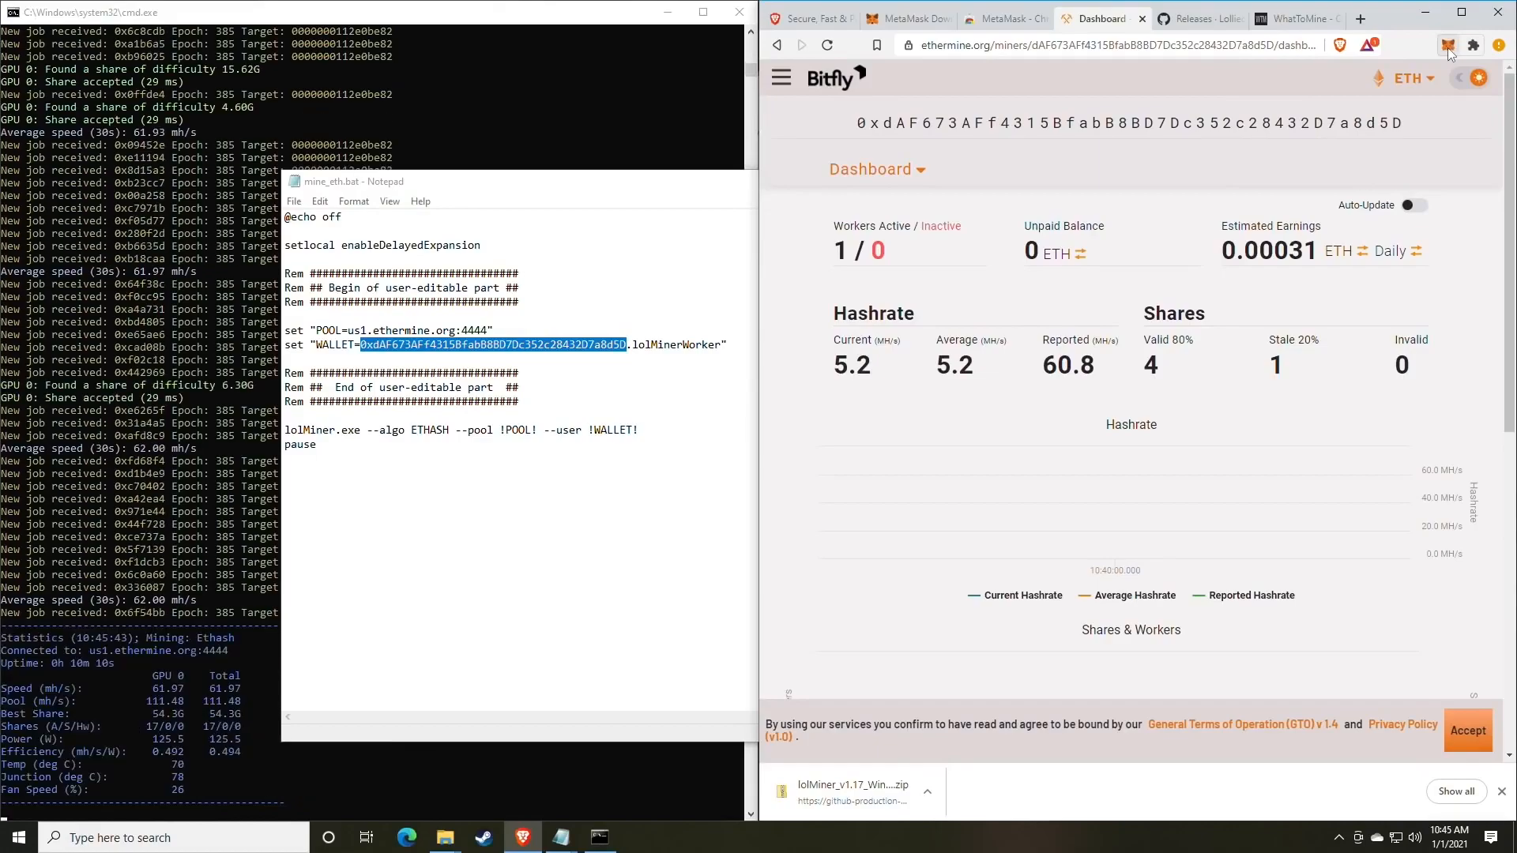
{"action": "left_click", "coordinate": [1451, 48]}
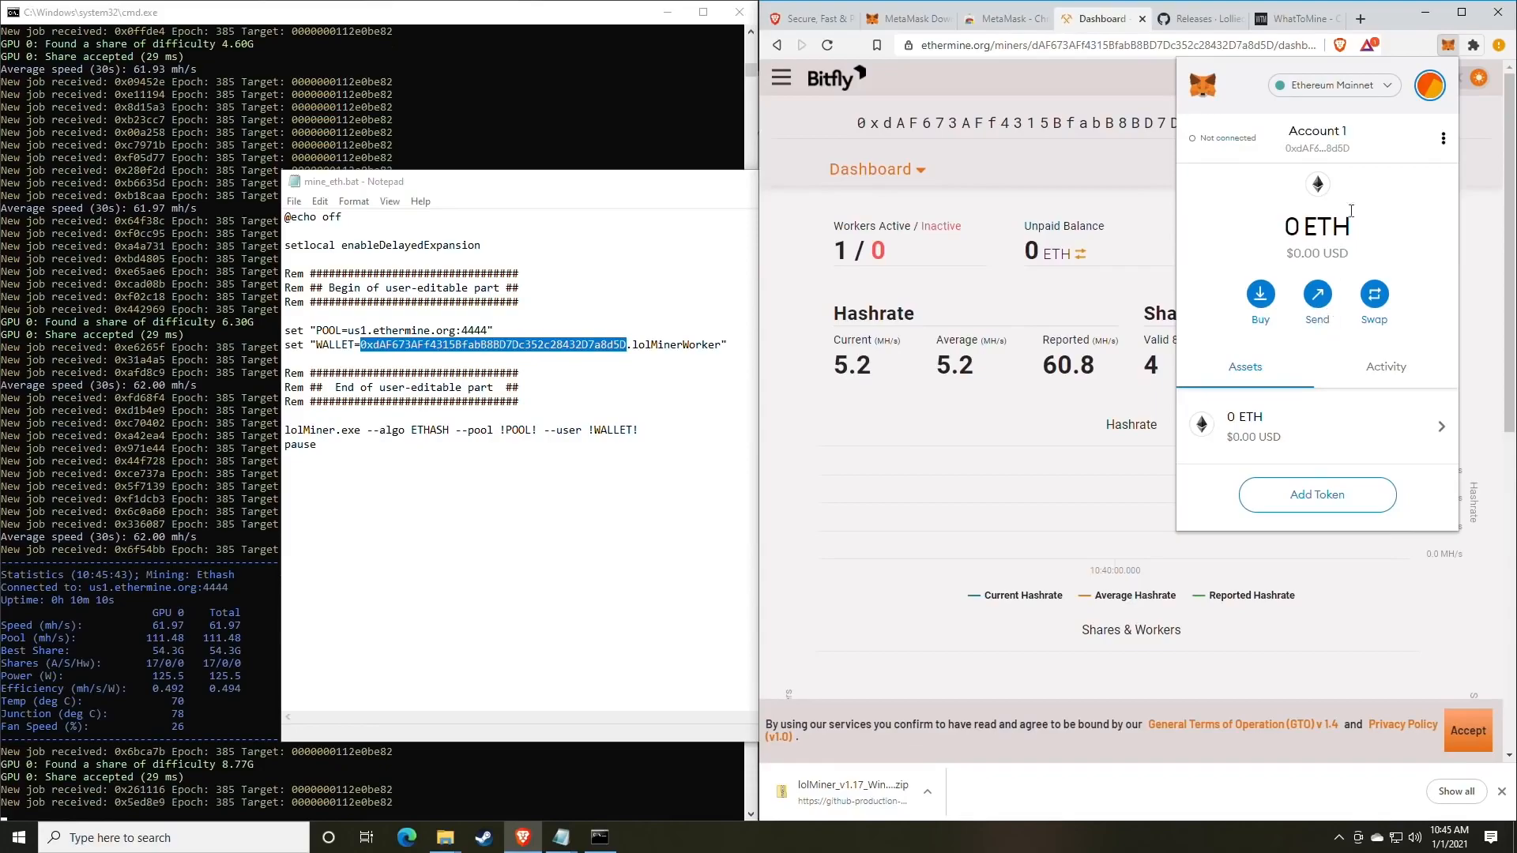
Browse the Swap form's from and to token lists, then close MetaMask.
{"action": "left_click", "coordinate": [1374, 295]}
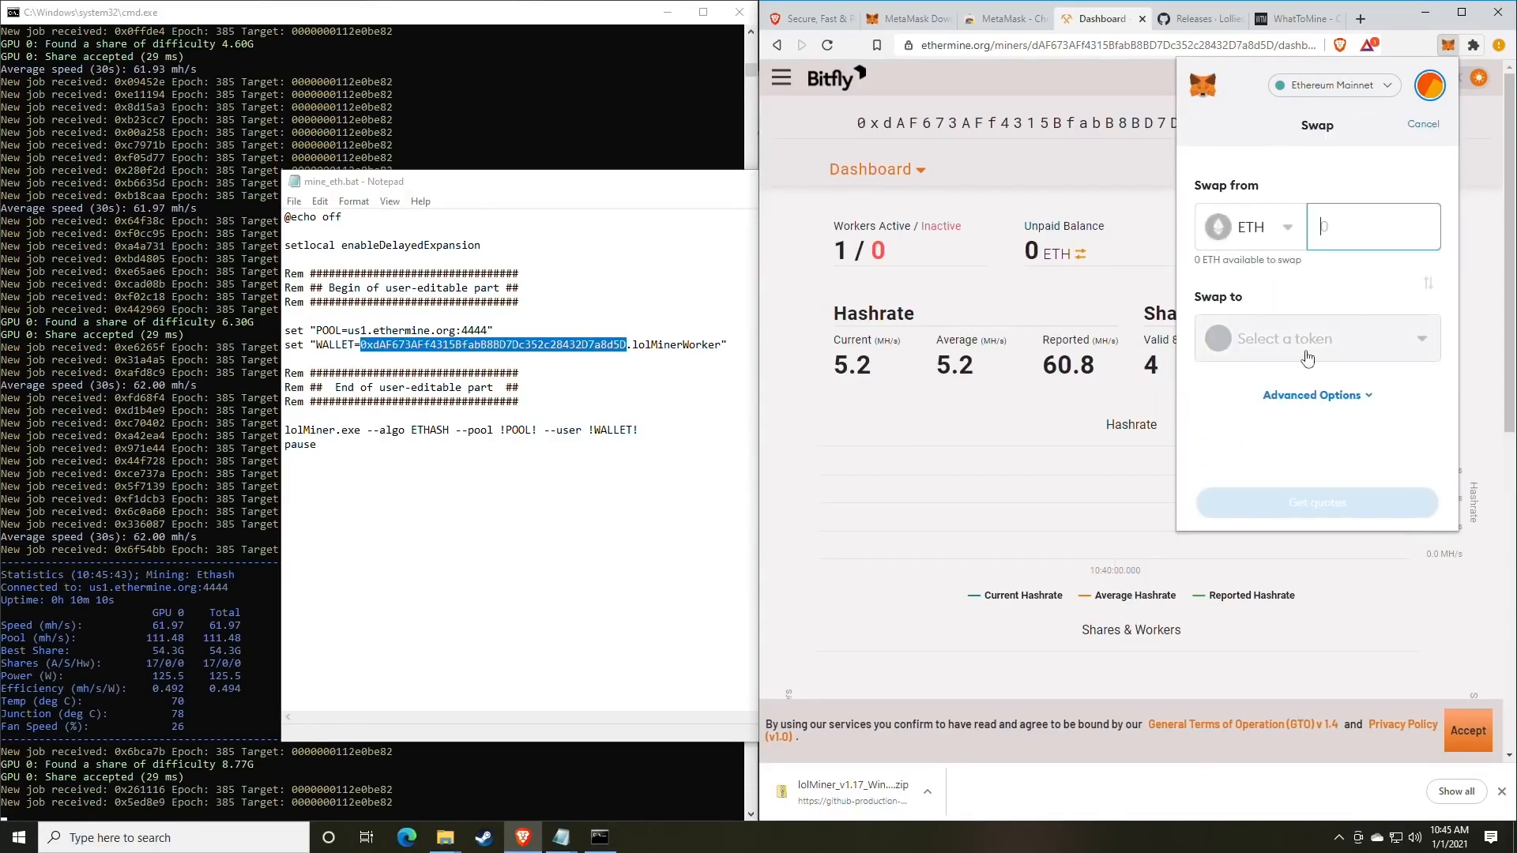
{"action": "left_click", "coordinate": [1279, 228]}
{"action": "left_click", "coordinate": [1314, 196]}
{"action": "left_click", "coordinate": [1315, 347]}
{"action": "left_click", "coordinate": [1390, 140]}
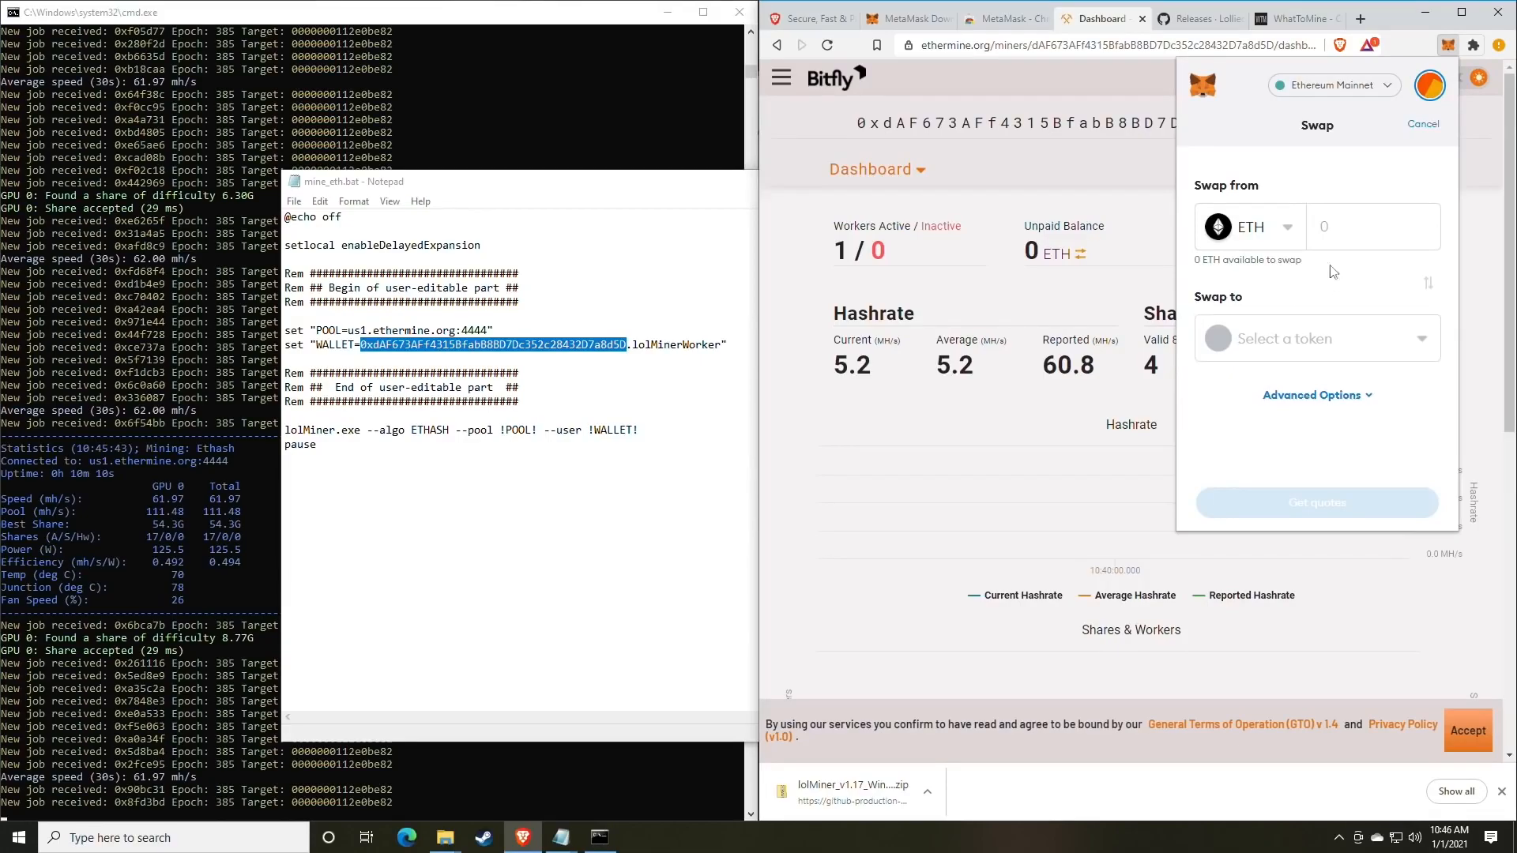
{"action": "left_click", "coordinate": [1448, 49]}
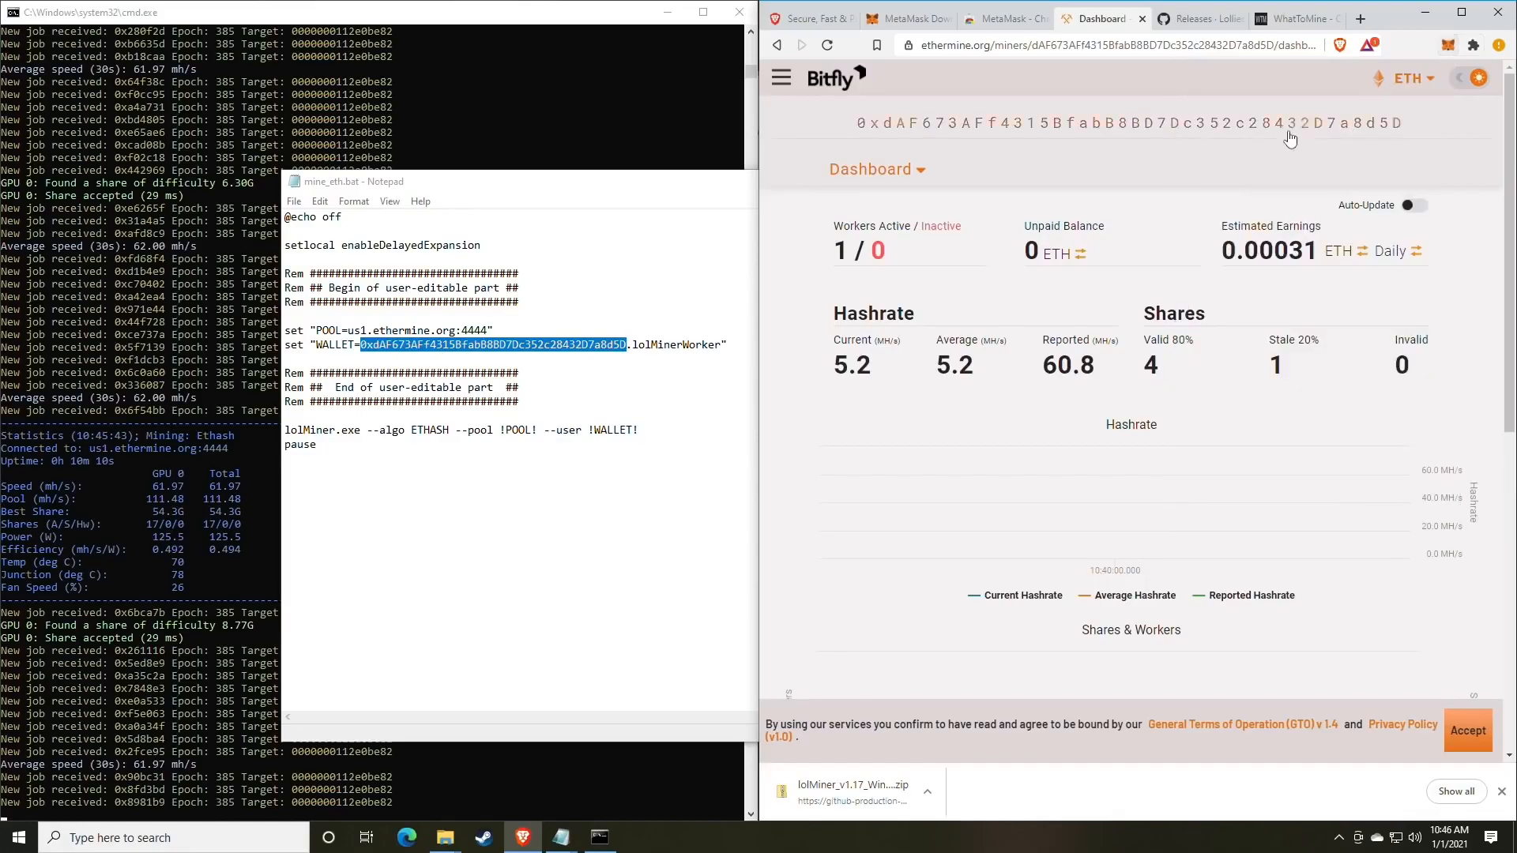